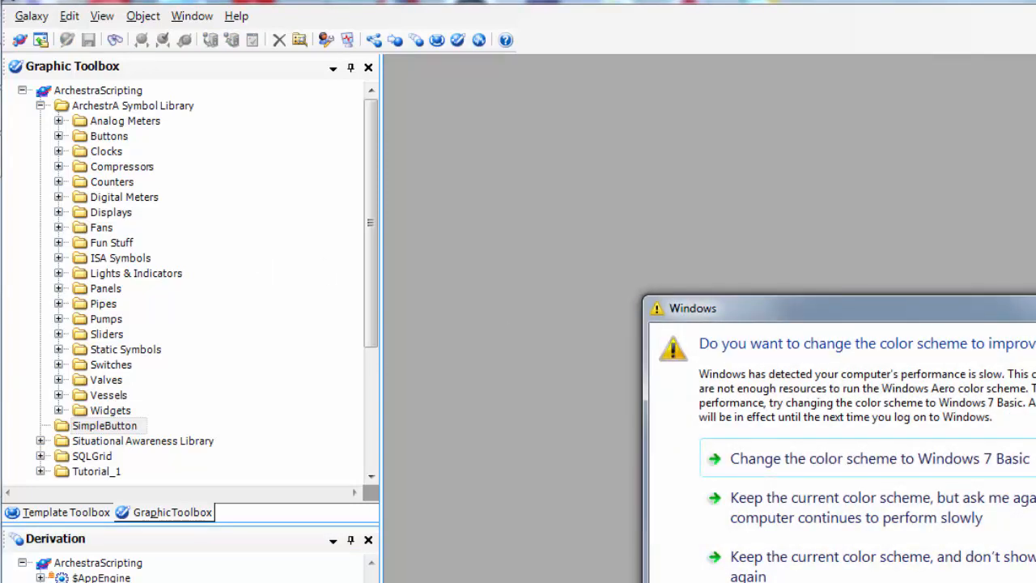
Step: Choose 'Keep the current color scheme' to dismiss the Windows colour-scheme prompt
{"action": "left_click", "coordinate": [1035, 306]}
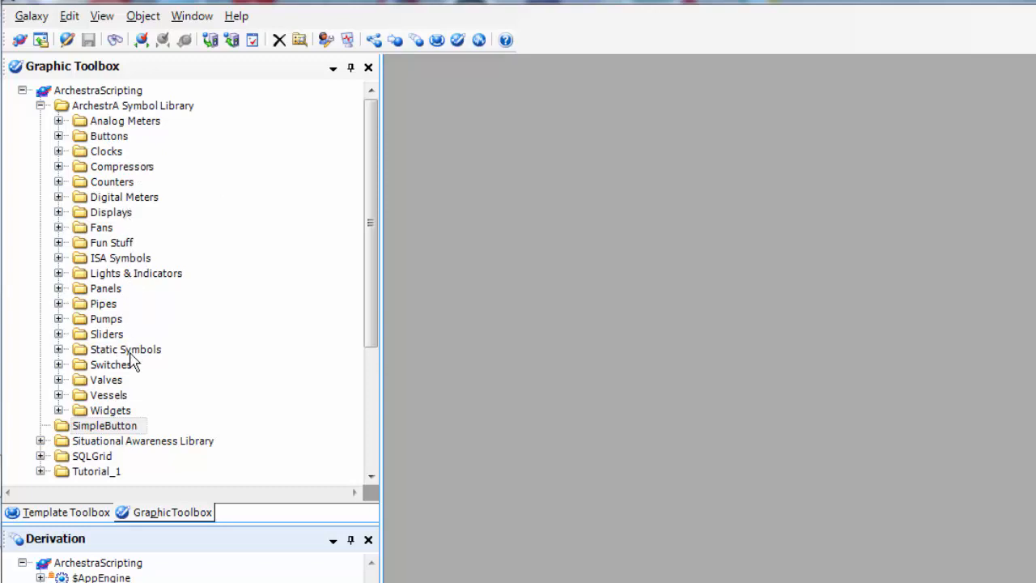
Step: Create a new symbol named TestScreen in the SimpleButton folder and open it in the editor
{"action": "right_click", "coordinate": [117, 429]}
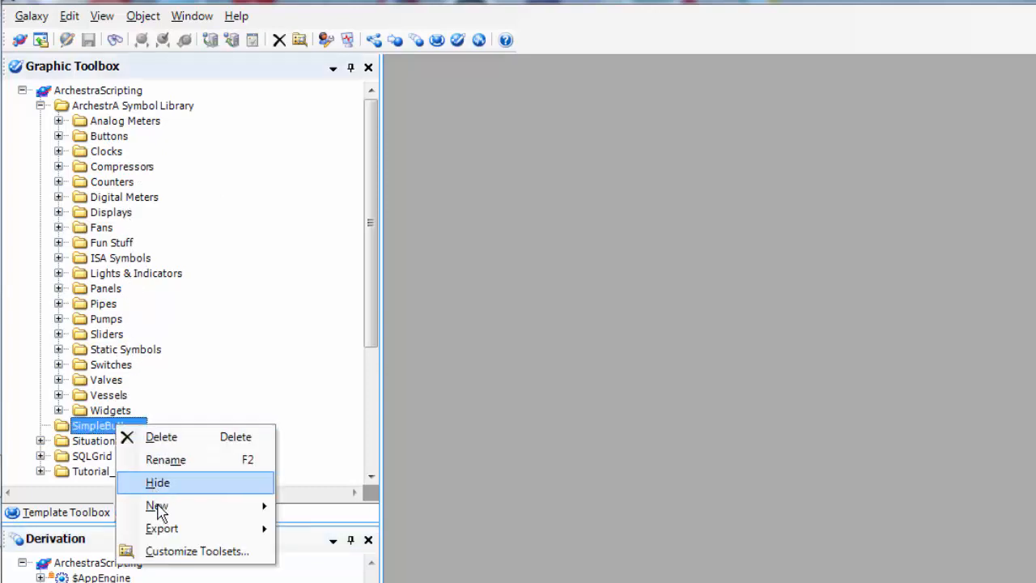
{"action": "mouse_move", "coordinate": [165, 514]}
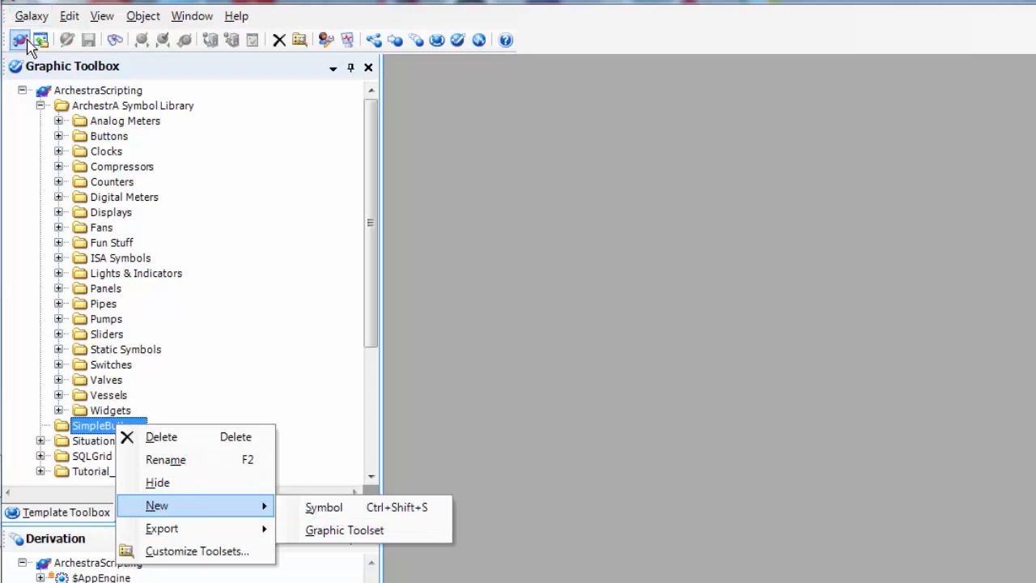
{"action": "right_click", "coordinate": [86, 95]}
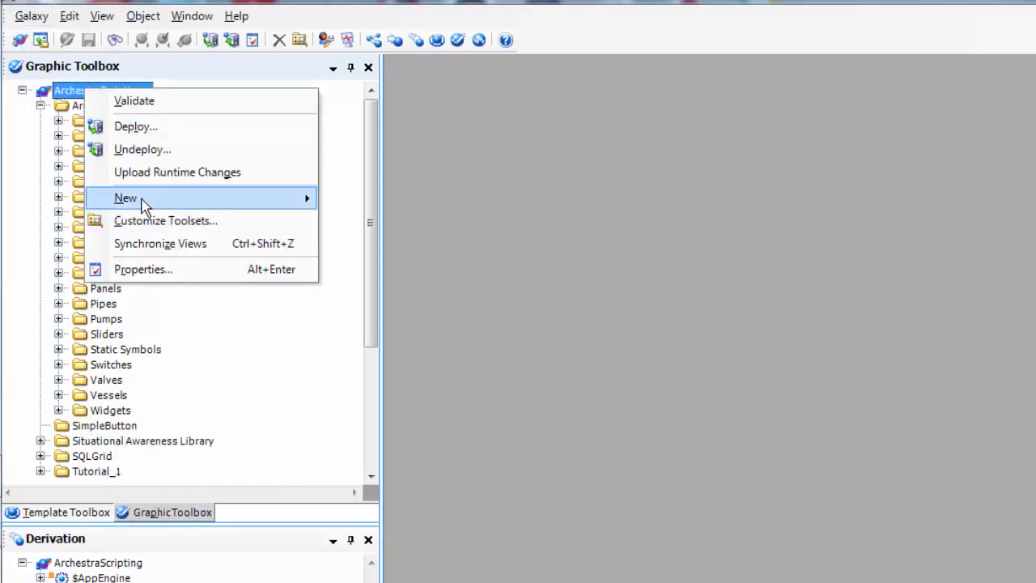
{"action": "mouse_move", "coordinate": [144, 201]}
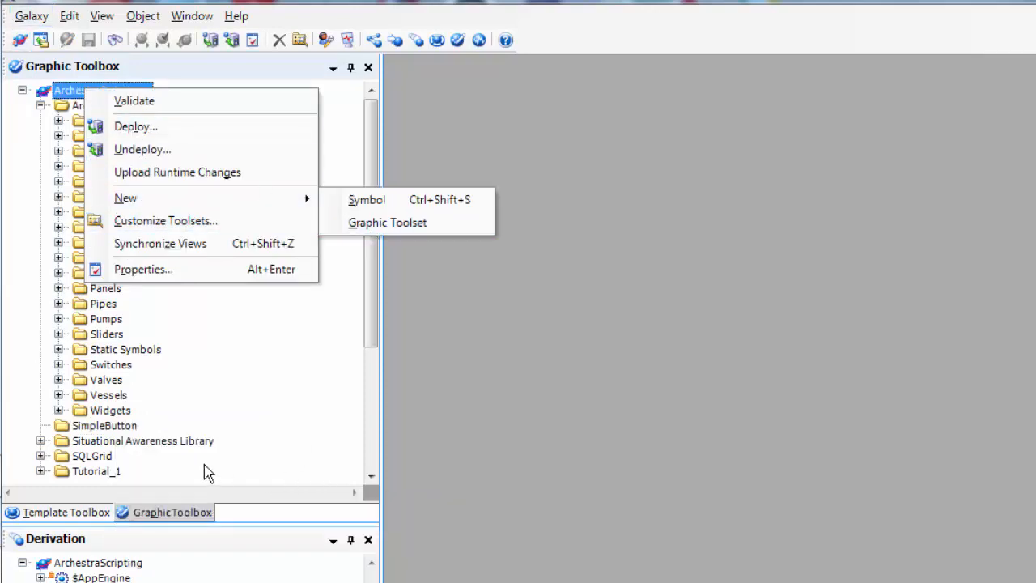
{"action": "right_click", "coordinate": [119, 427]}
{"action": "mouse_move", "coordinate": [158, 510]}
{"action": "left_click", "coordinate": [309, 509]}
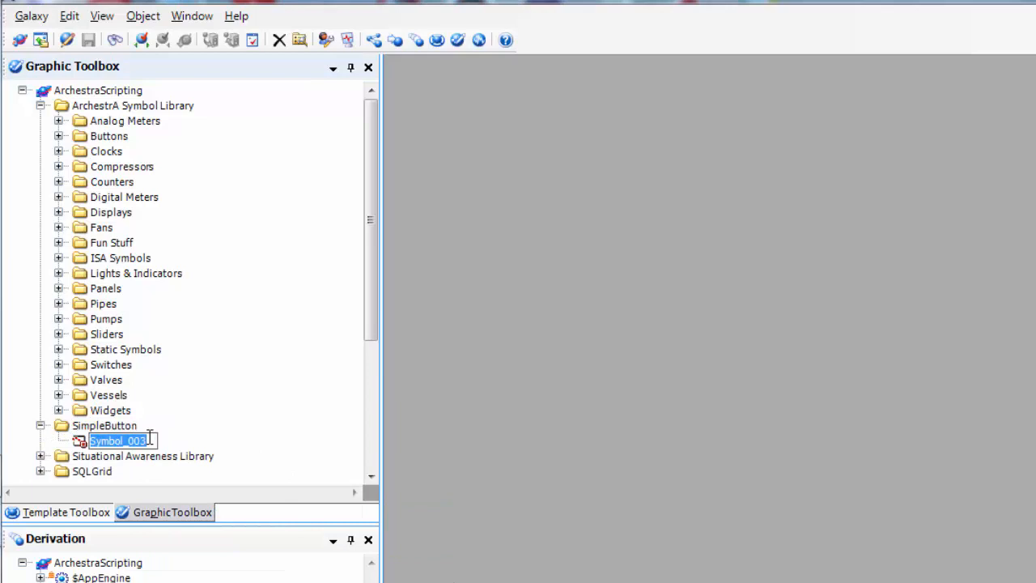
{"action": "type", "text": "TestScreen"}
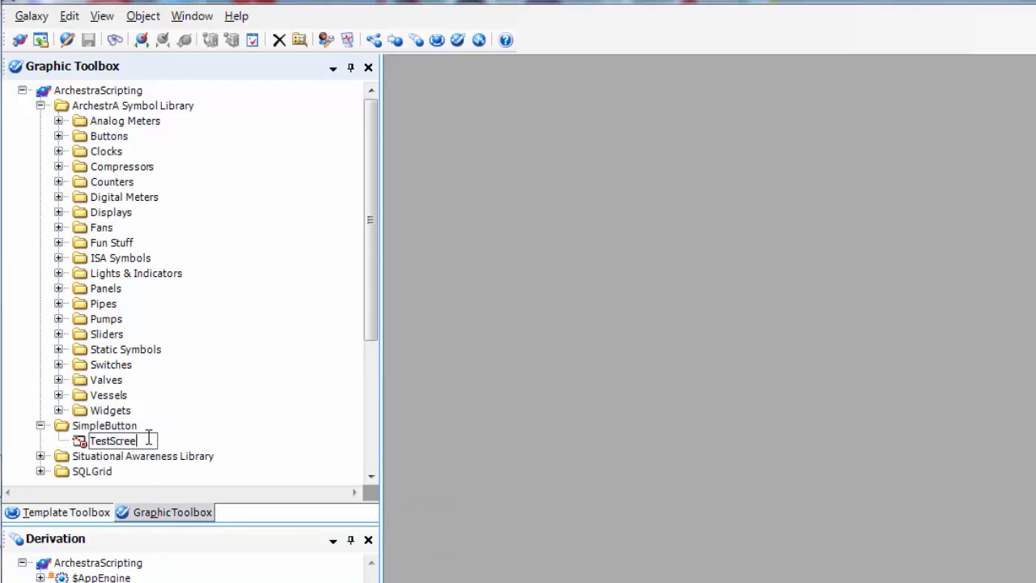
{"action": "left_click", "coordinate": [209, 427]}
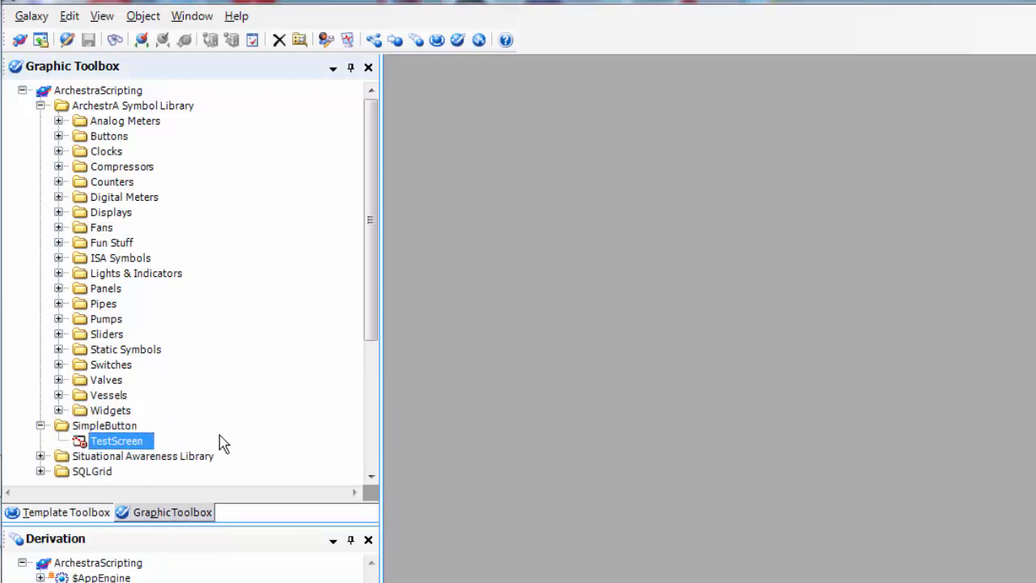
{"action": "double_click", "coordinate": [120, 441]}
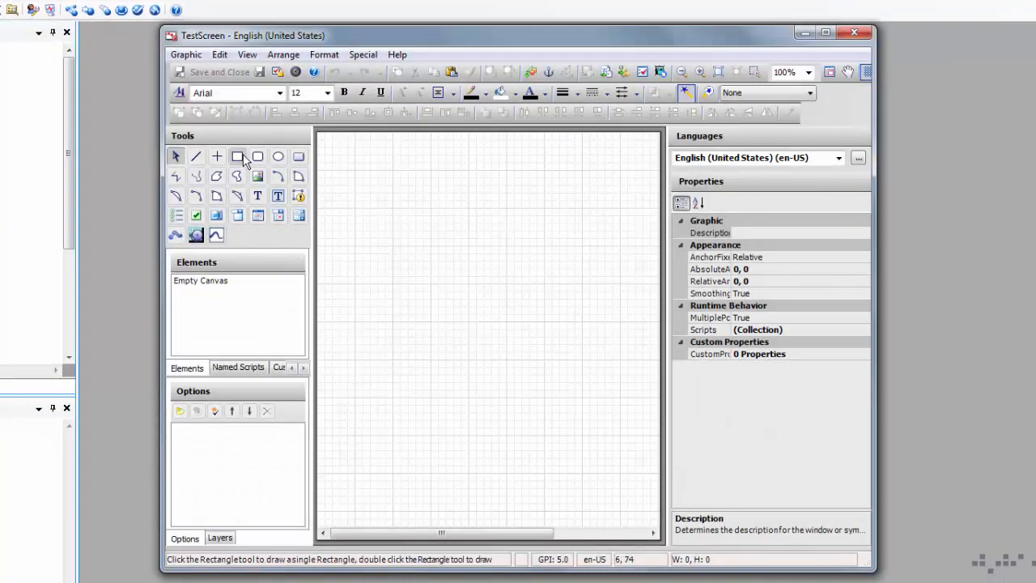
Step: Draw an 800 × 600 rectangle and nudge it up to X 0, Y -60
{"action": "left_click", "coordinate": [237, 156]}
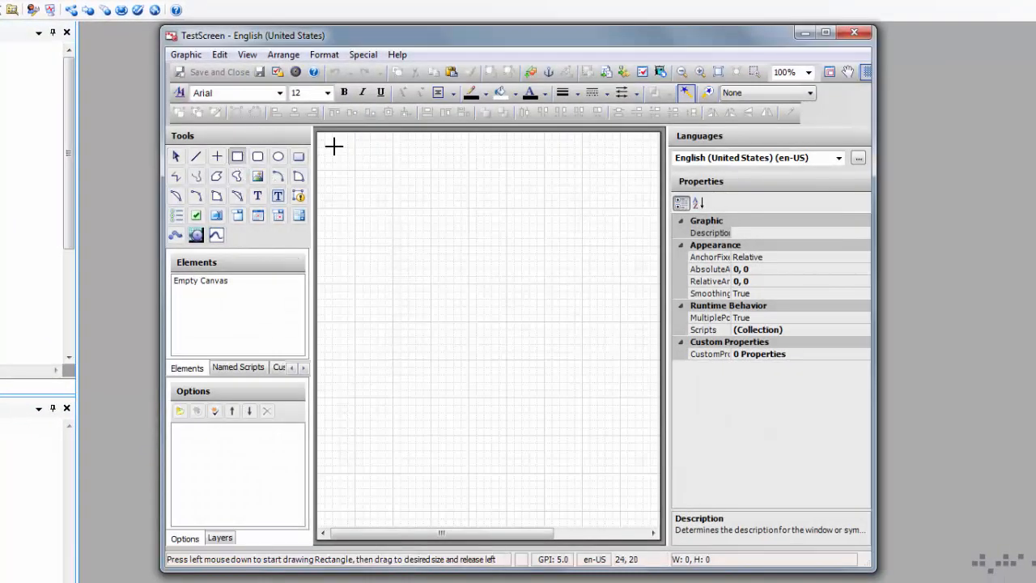
{"action": "left_click_drag", "start_coordinate": [318, 140], "coordinate": [613, 450]}
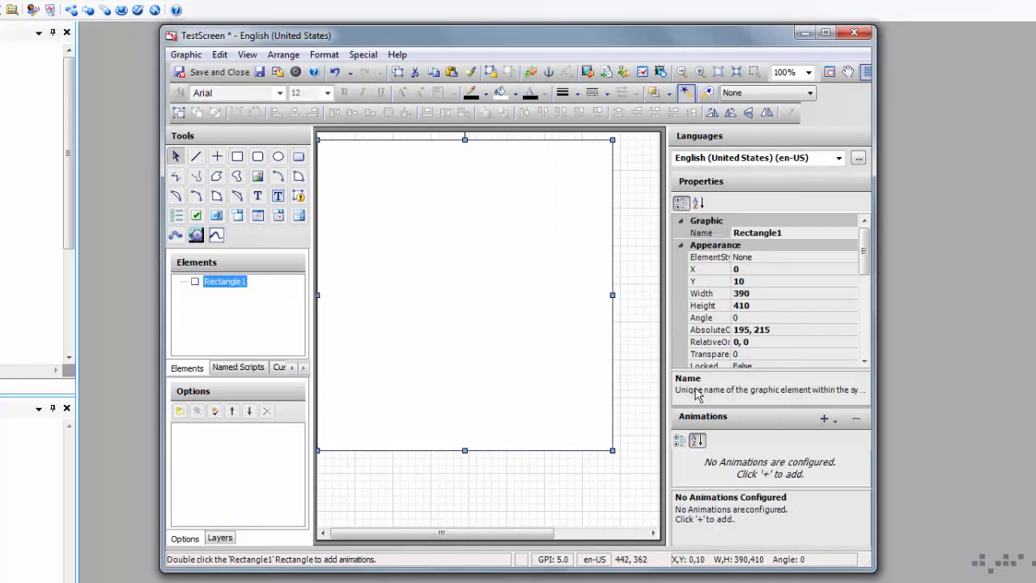
{"action": "left_click", "coordinate": [769, 293]}
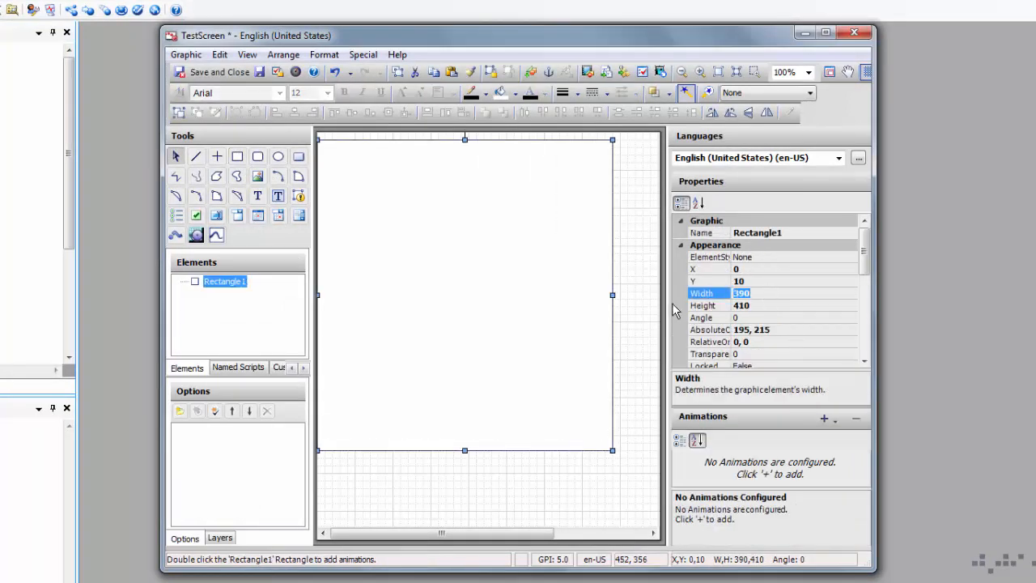
{"action": "type", "text": "800"}
{"action": "left_click", "coordinate": [769, 305]}
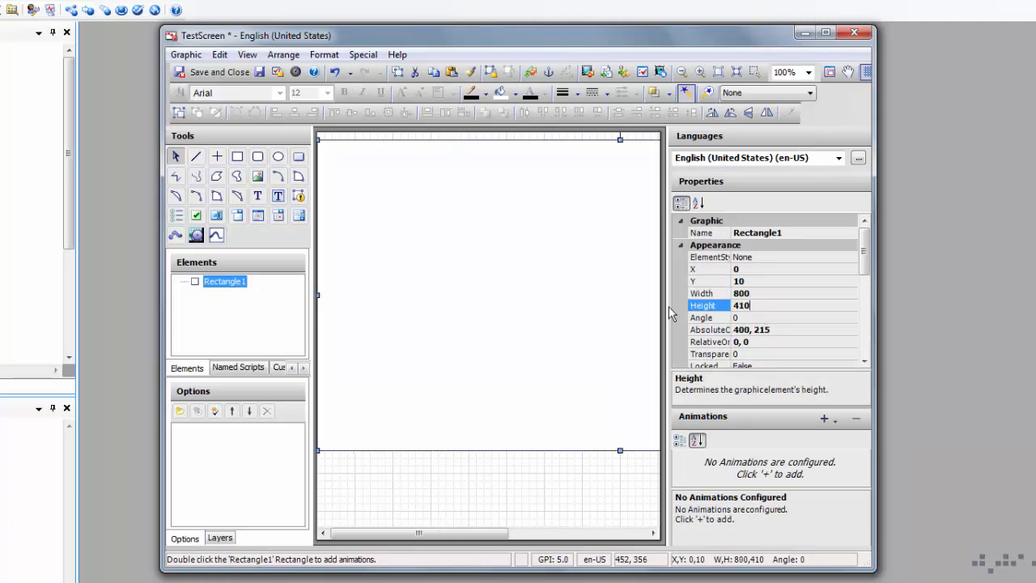
{"action": "left_click", "coordinate": [694, 305]}
{"action": "type", "text": "600"}
{"action": "key", "text": "Return"}
{"action": "key", "text": "Up"}
{"action": "key", "text": "Up"}
{"action": "key", "text": "Up"}
{"action": "key", "text": "Up"}
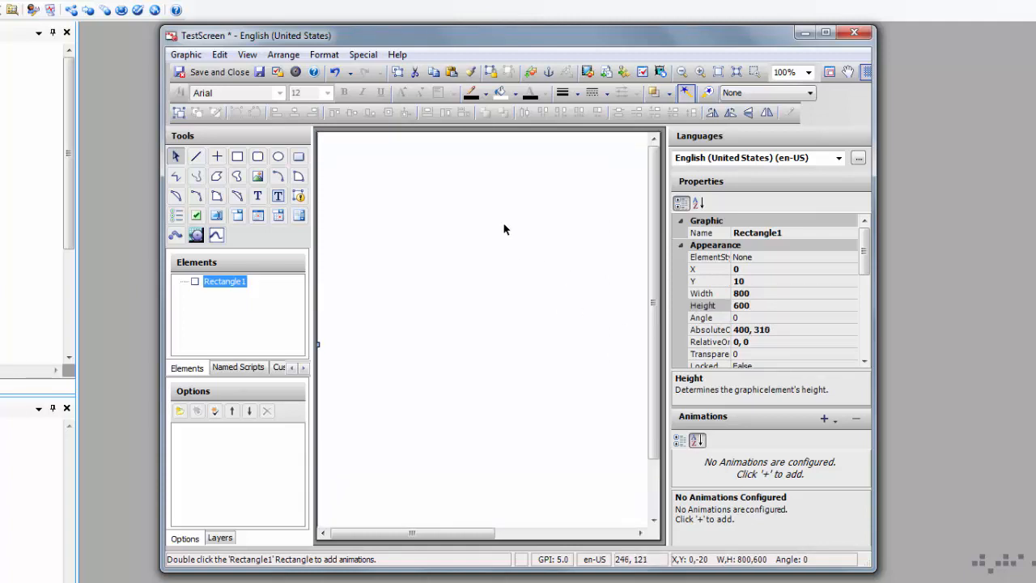
{"action": "key", "text": "Up"}
{"action": "key", "text": "Up"}
{"action": "key", "text": "Up"}
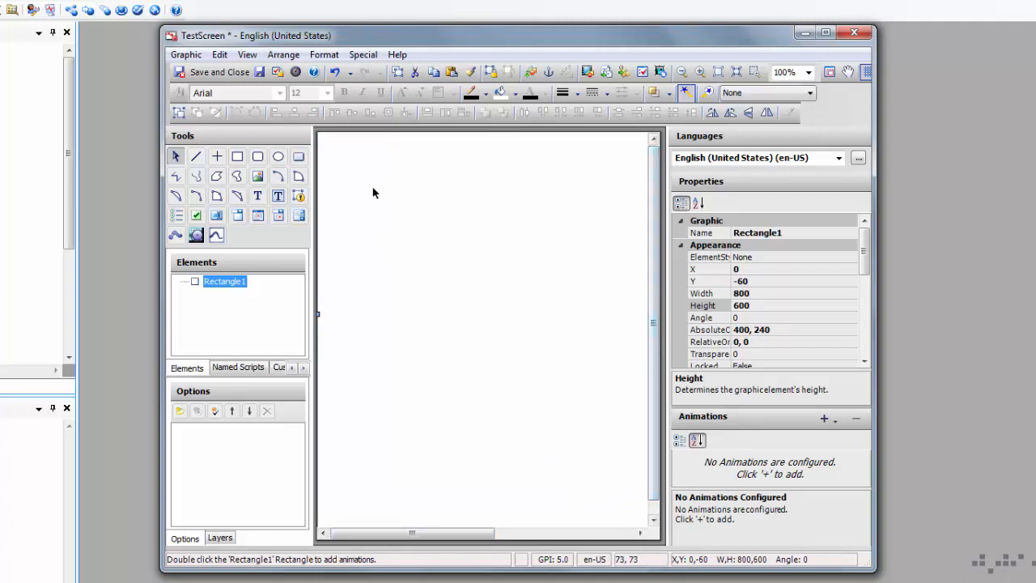
Step: Fill the rectangle with grey and close the TestScreen symbol
{"action": "right_click", "coordinate": [362, 213]}
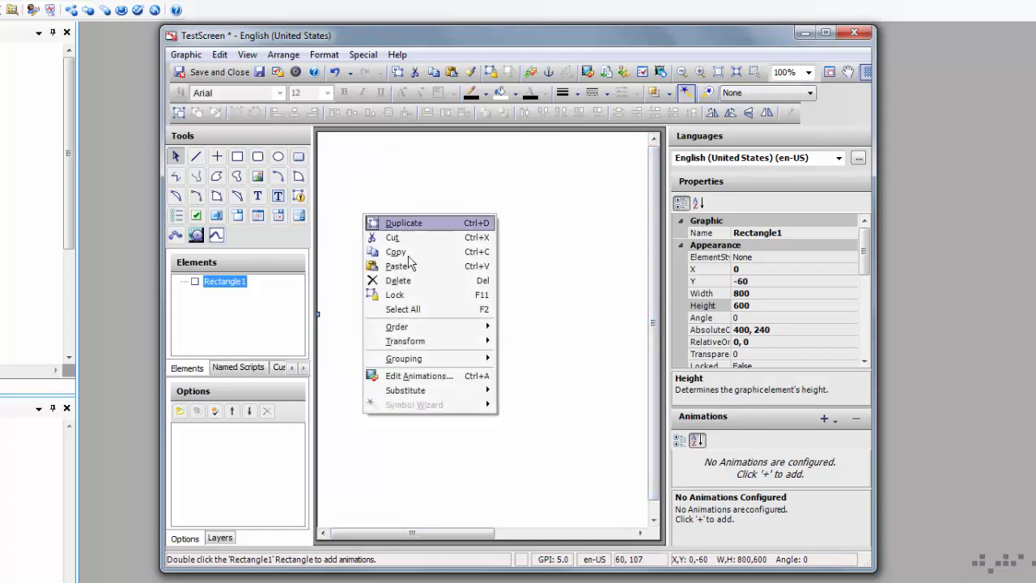
{"action": "left_click", "coordinate": [515, 93]}
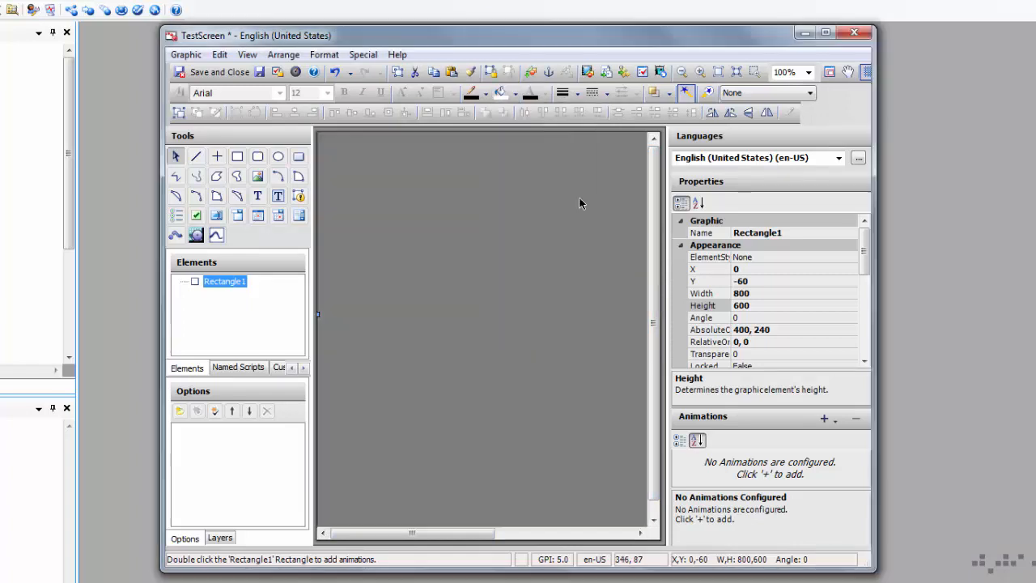
{"action": "left_click", "coordinate": [584, 200]}
{"action": "left_click", "coordinate": [858, 36]}
Step: Save and check in TestScreen without a comment, then open Tutorial1_001 for editing
{"action": "left_click", "coordinate": [435, 370]}
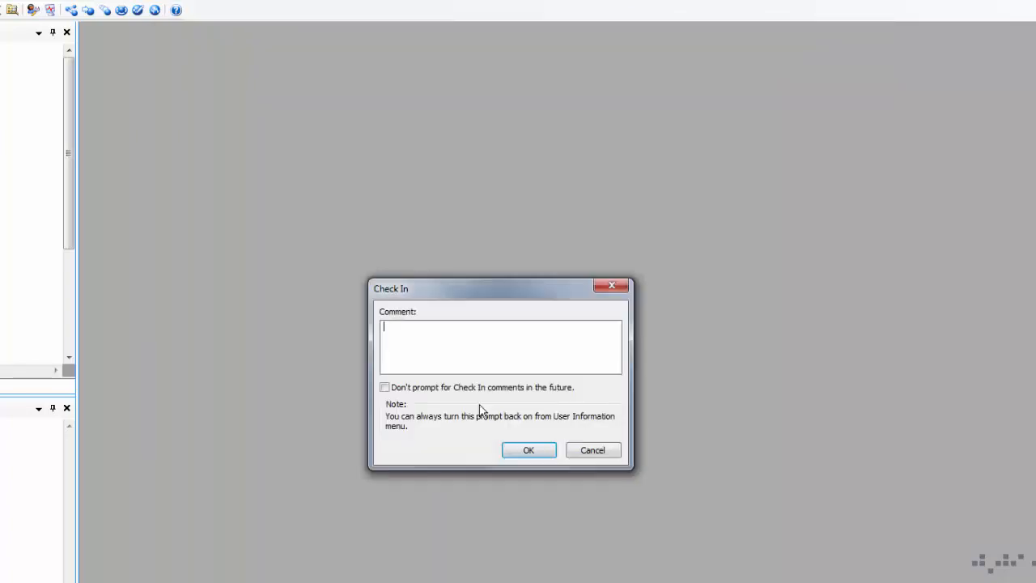
{"action": "left_click", "coordinate": [525, 450]}
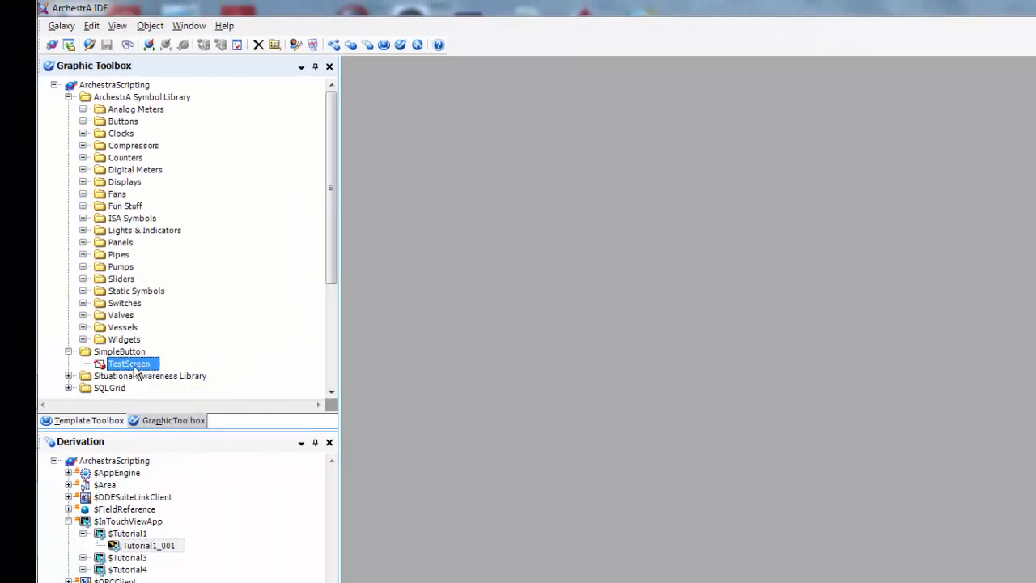
{"action": "mouse_move", "coordinate": [136, 371]}
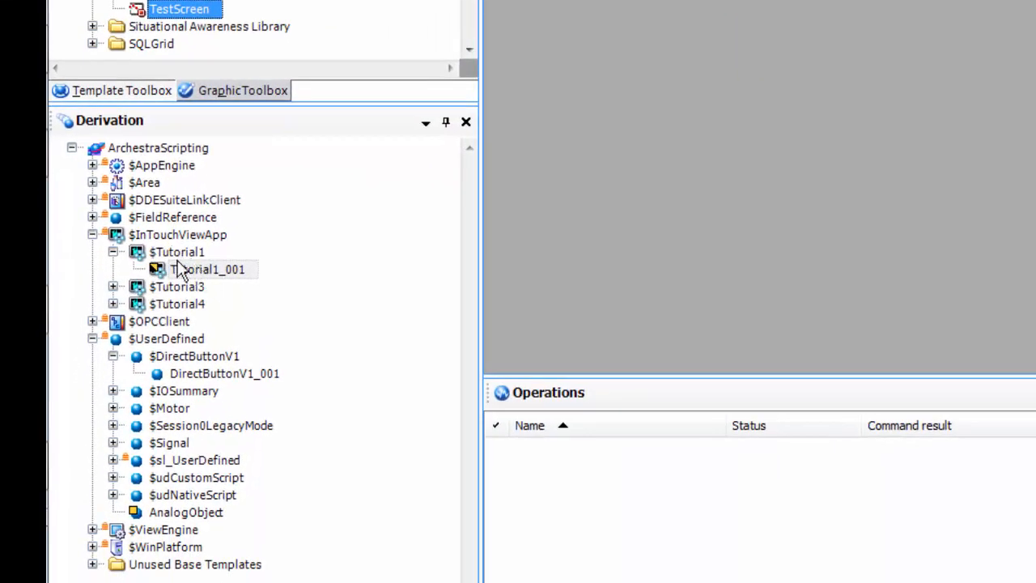
{"action": "double_click", "coordinate": [187, 269]}
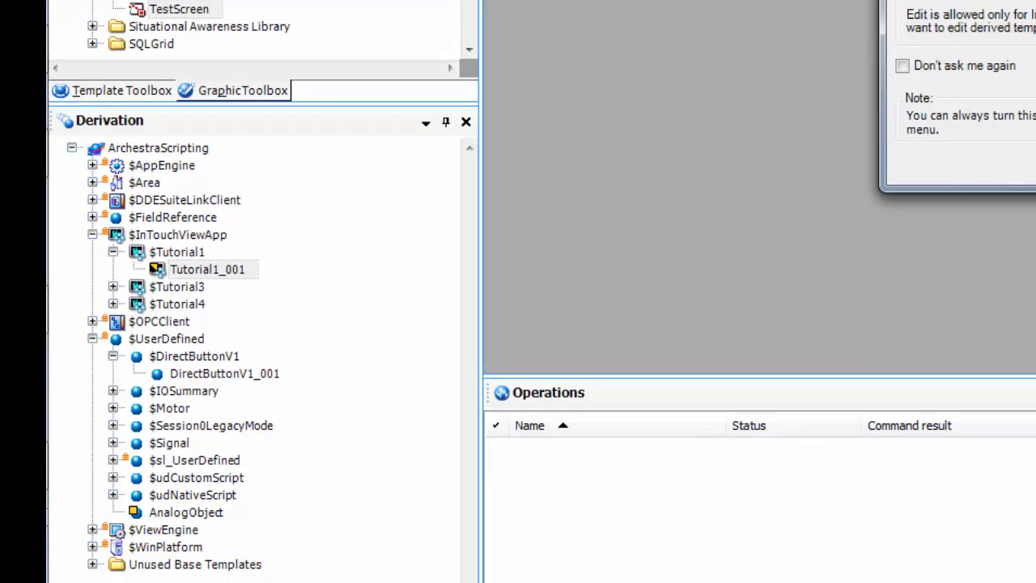
{"action": "left_click", "coordinate": [1031, 162]}
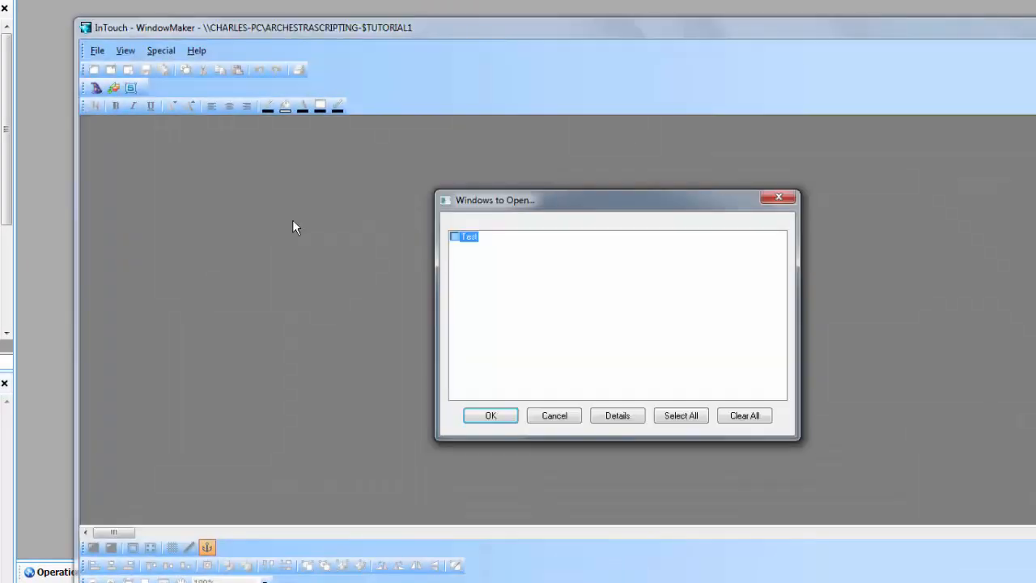
Step: Skip opening existing windows and start a new window named TestScreen
{"action": "left_click", "coordinate": [573, 415]}
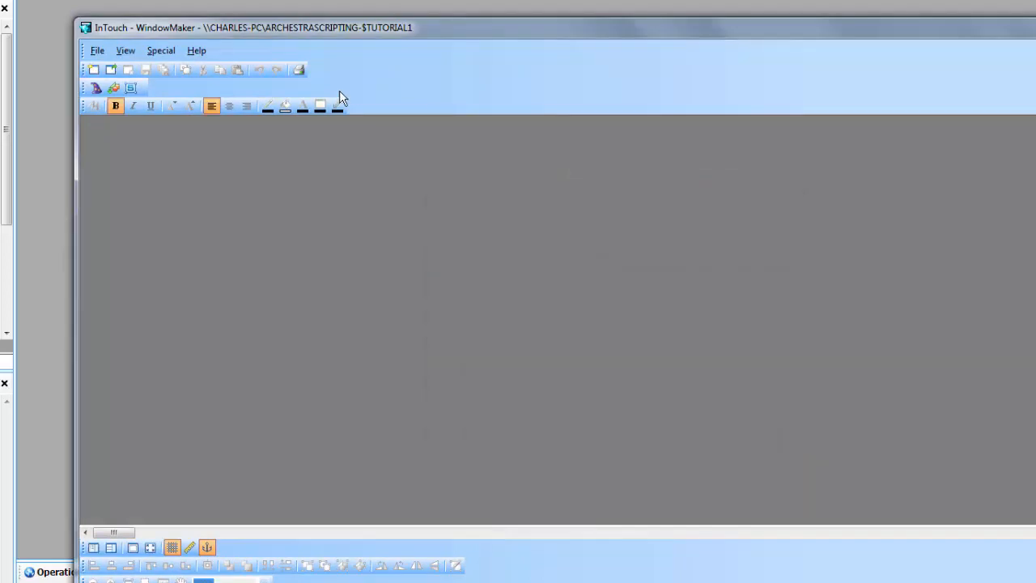
{"action": "left_click", "coordinate": [95, 50]}
{"action": "left_click", "coordinate": [122, 68]}
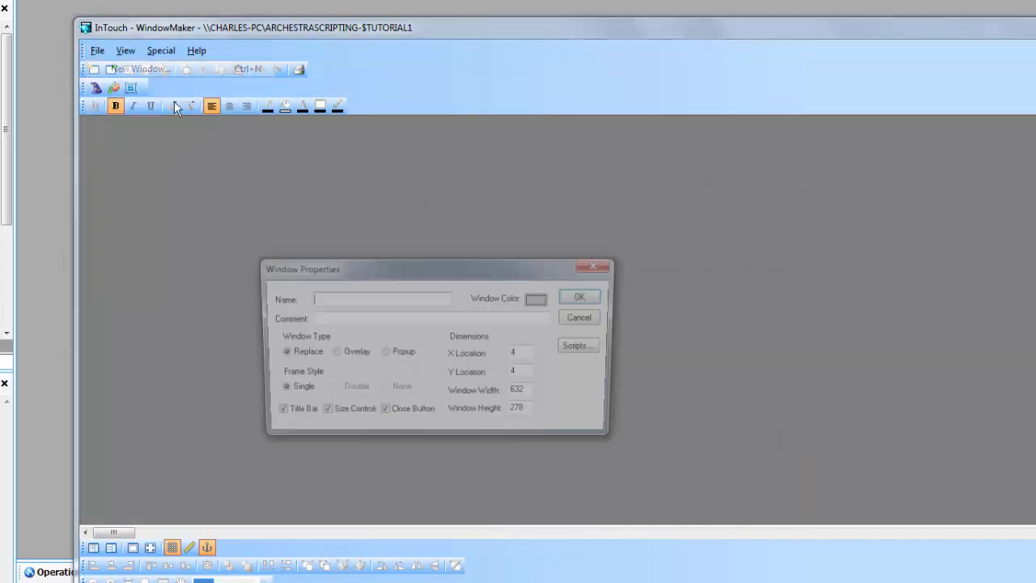
{"action": "type", "text": "Te"}
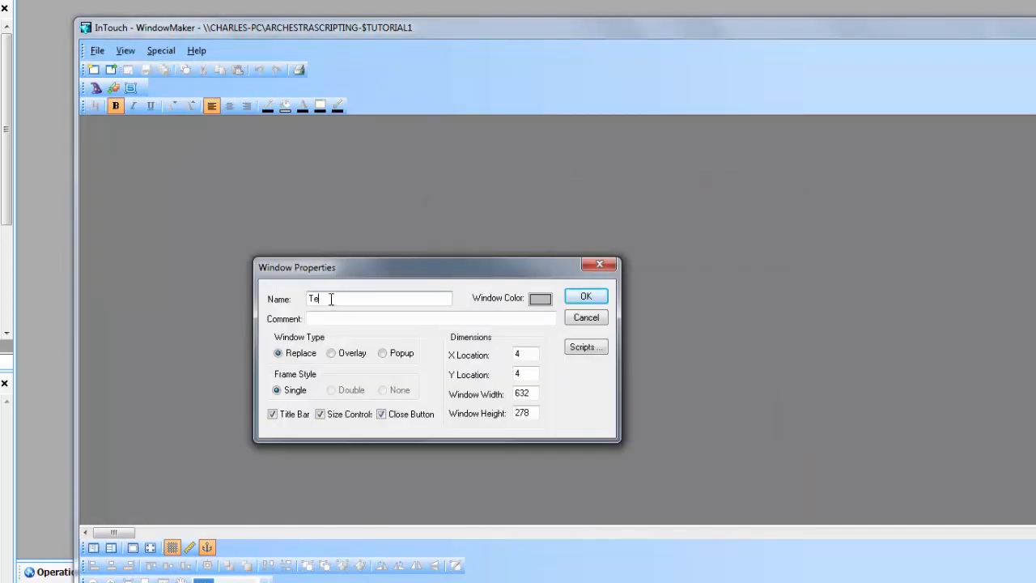
{"action": "type", "text": "stScreen"}
{"action": "left_click_drag", "start_coordinate": [329, 299], "coordinate": [386, 303]}
{"action": "type", "text": "cxreen"}
{"action": "left_click_drag", "start_coordinate": [330, 298], "coordinate": [375, 293]}
{"action": "type", "text": "creen"}
Step: Place the TestScreen window at X 0, Y 0 with width 800 and height 600
{"action": "double_click", "coordinate": [526, 354]}
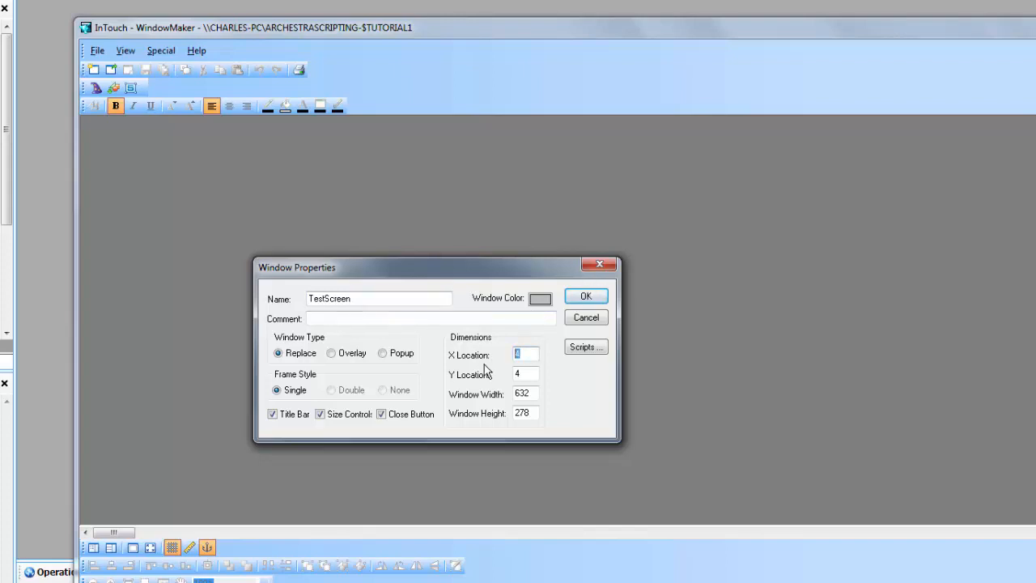
{"action": "type", "text": "0"}
{"action": "key", "text": "Tab"}
{"action": "type", "text": "0"}
{"action": "key", "text": "Tab"}
{"action": "type", "text": "800"}
{"action": "double_click", "coordinate": [528, 413]}
{"action": "type", "text": "600"}
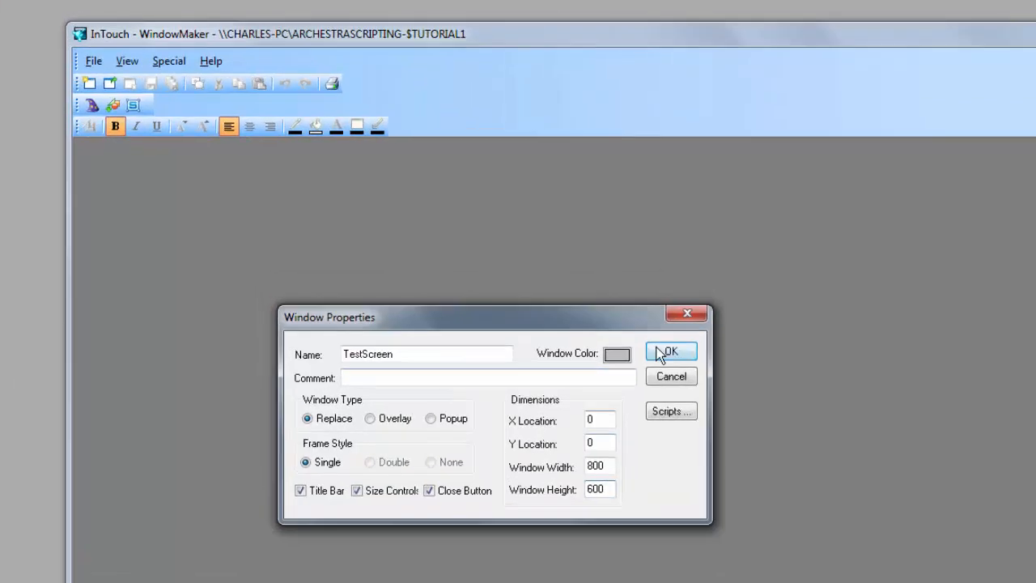
{"action": "left_click", "coordinate": [586, 297]}
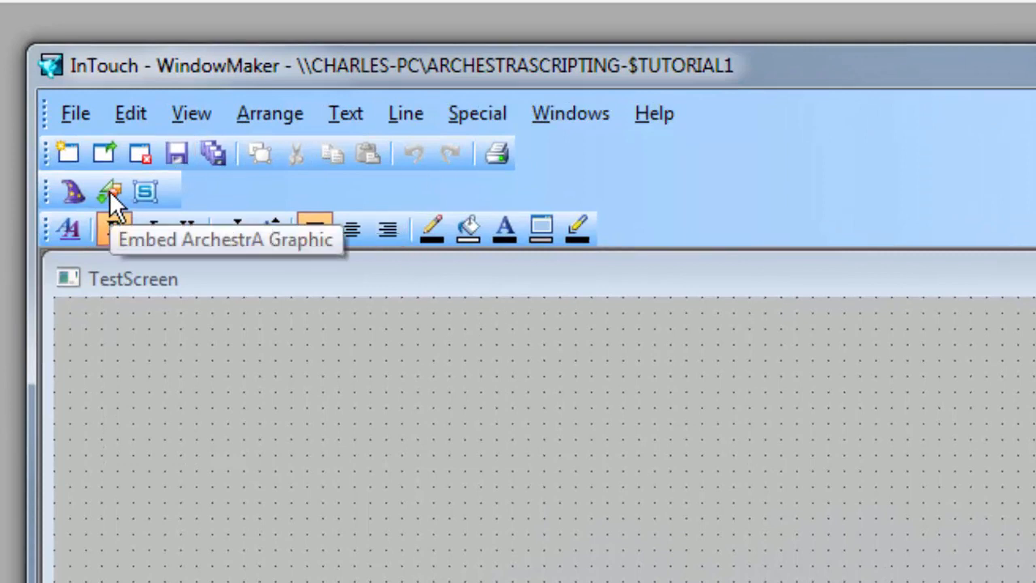
Step: Embed the TestScreen ArchestrA symbol from the Galaxy Browser onto the TestScreen window
{"action": "left_click", "coordinate": [110, 190]}
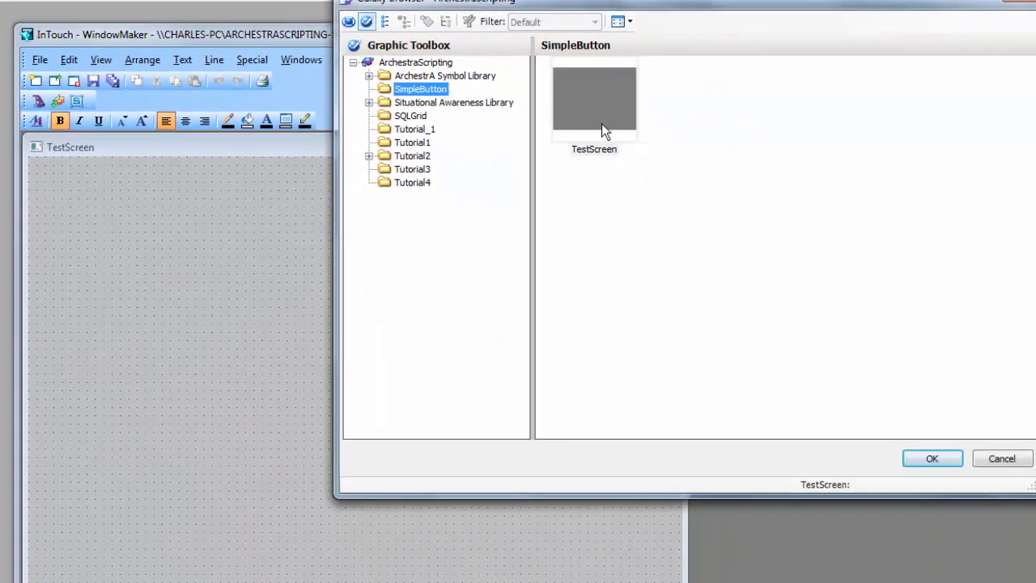
{"action": "double_click", "coordinate": [999, 190]}
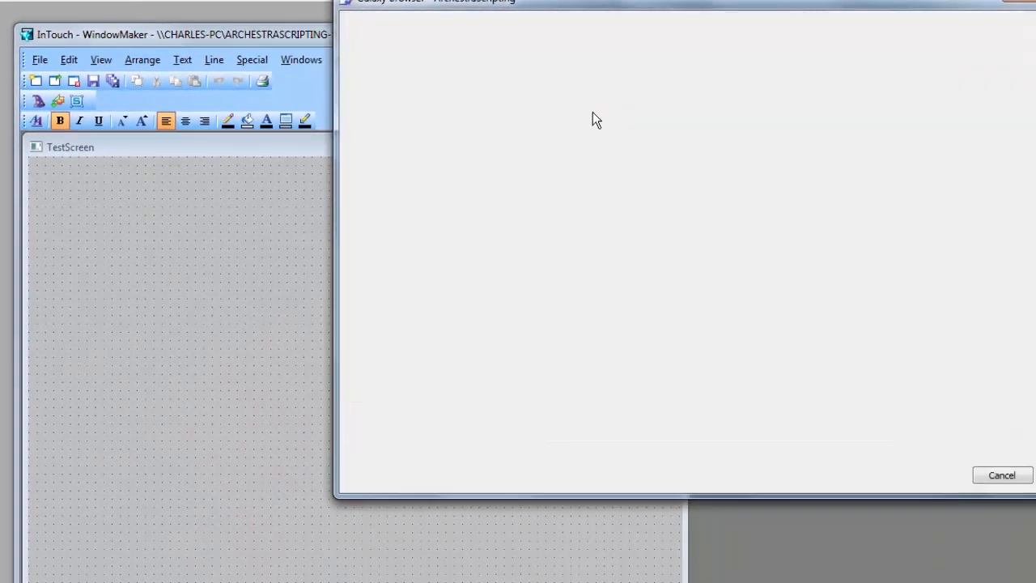
{"action": "left_click", "coordinate": [31, 156]}
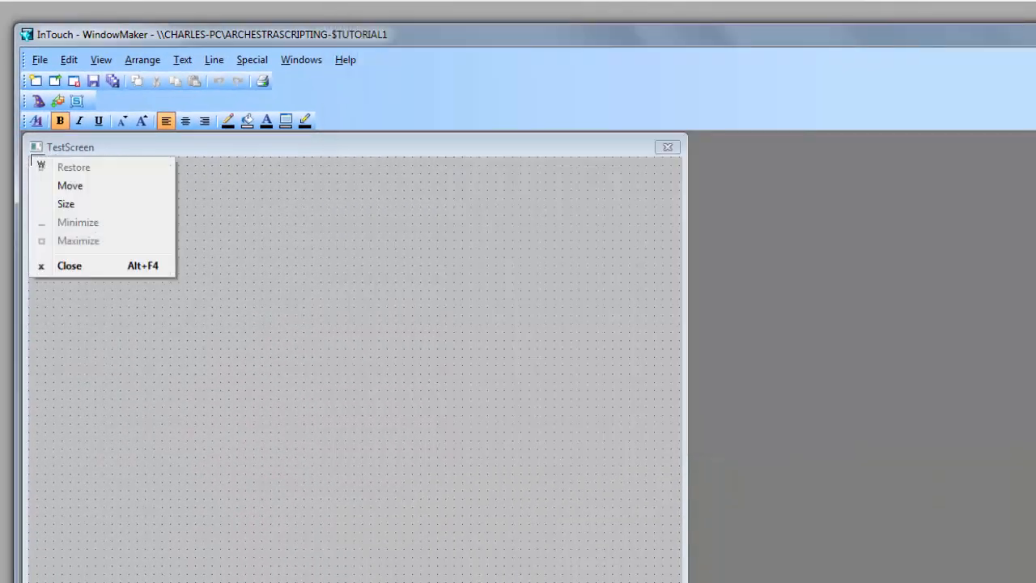
{"action": "left_click", "coordinate": [186, 194]}
{"action": "left_click", "coordinate": [176, 203]}
{"action": "left_click_drag", "start_coordinate": [61, 177], "coordinate": [60, 176]}
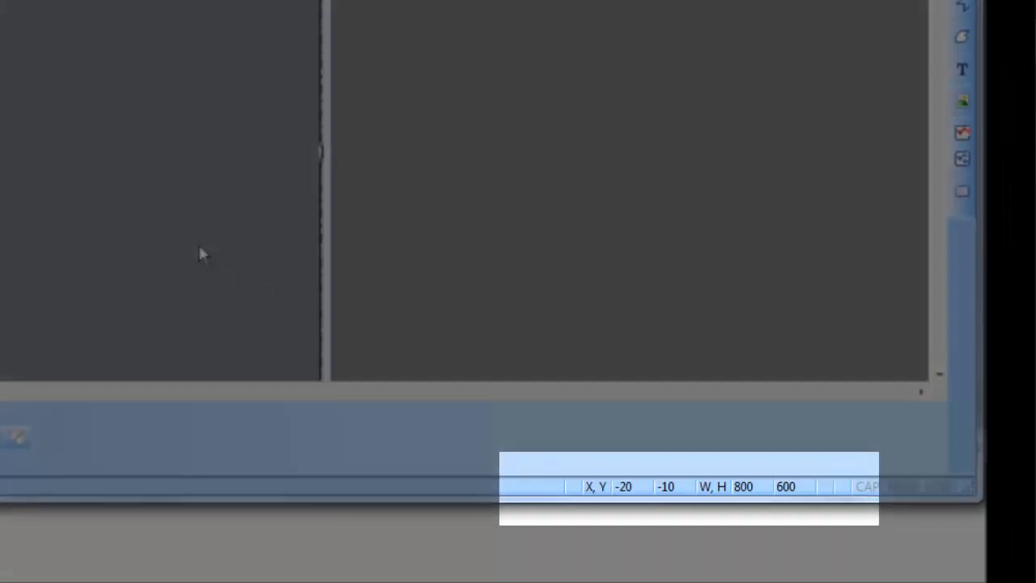
Step: Nudge the embedded symbol to X,Y 0,0, then switch to Runtime saving the window
{"action": "key", "text": "Left"}
{"action": "key", "text": "Down"}
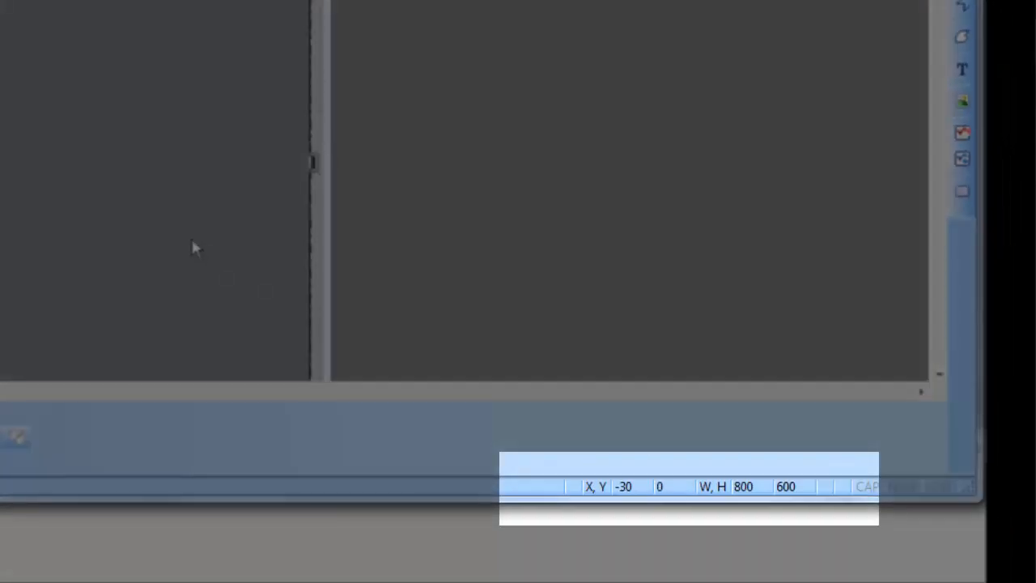
{"action": "key", "text": "Left"}
{"action": "key", "text": "Right"}
{"action": "key", "text": "Right"}
{"action": "key", "text": "Right"}
{"action": "key", "text": "Right"}
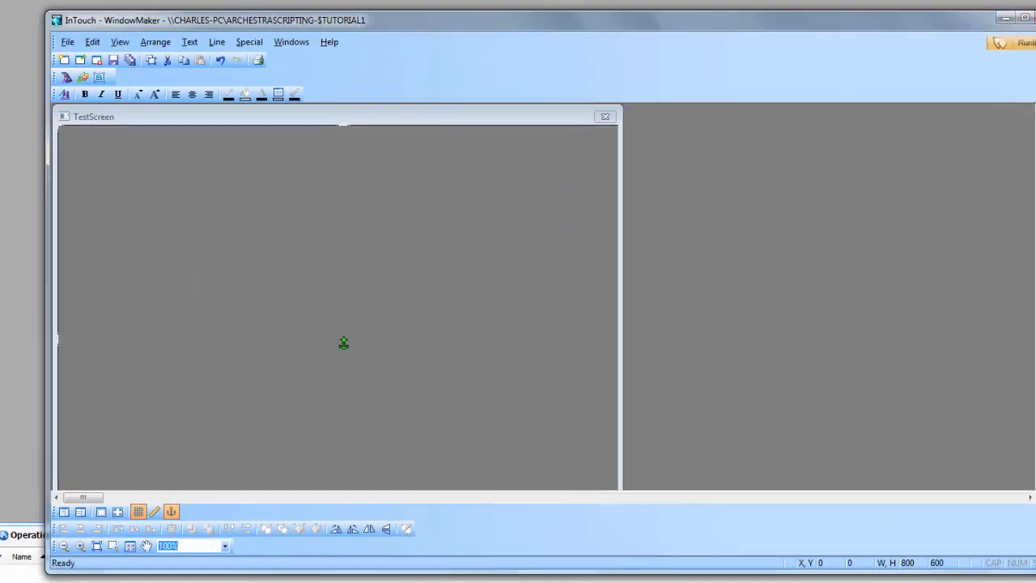
{"action": "left_click", "coordinate": [1012, 42]}
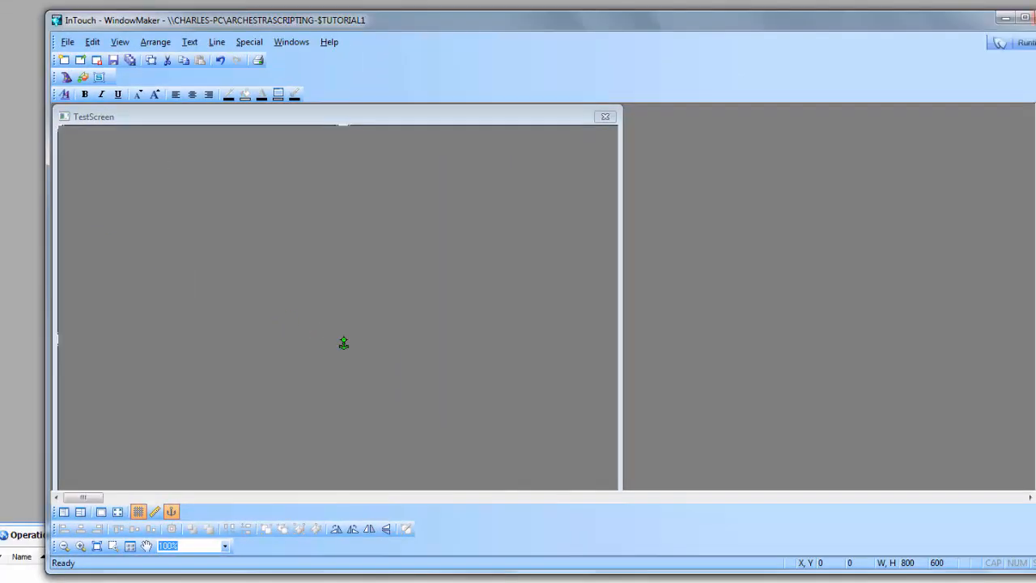
{"action": "left_click", "coordinate": [505, 330]}
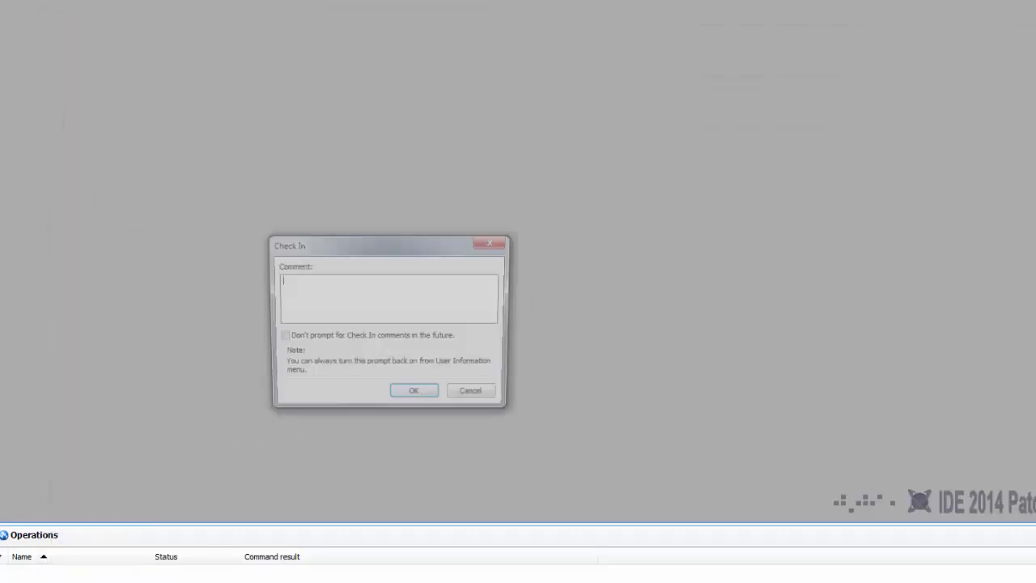
Step: Check in the changes without a comment and deploy Tutorial1_001 through to completion
{"action": "left_click", "coordinate": [412, 394]}
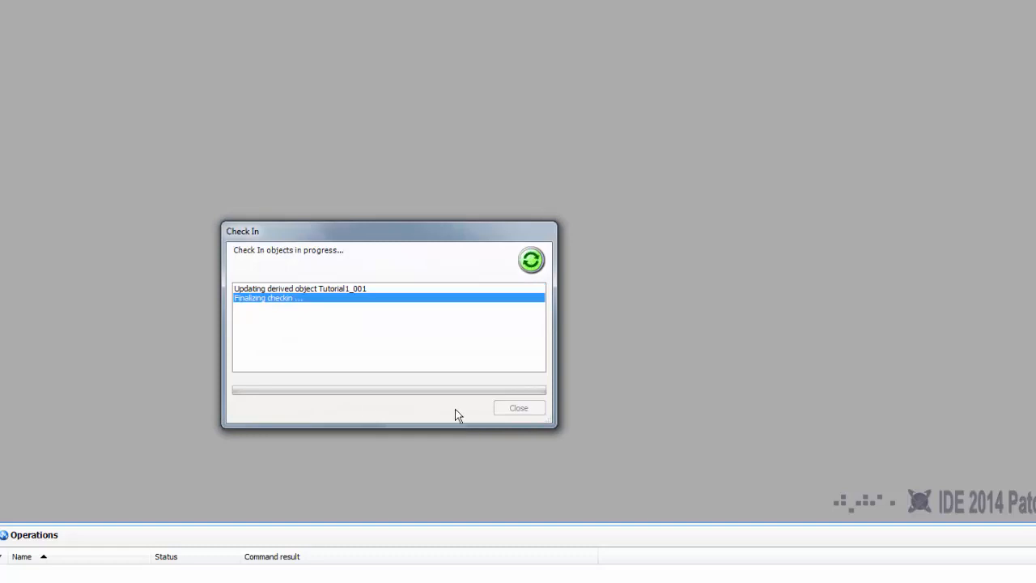
{"action": "left_click", "coordinate": [518, 409]}
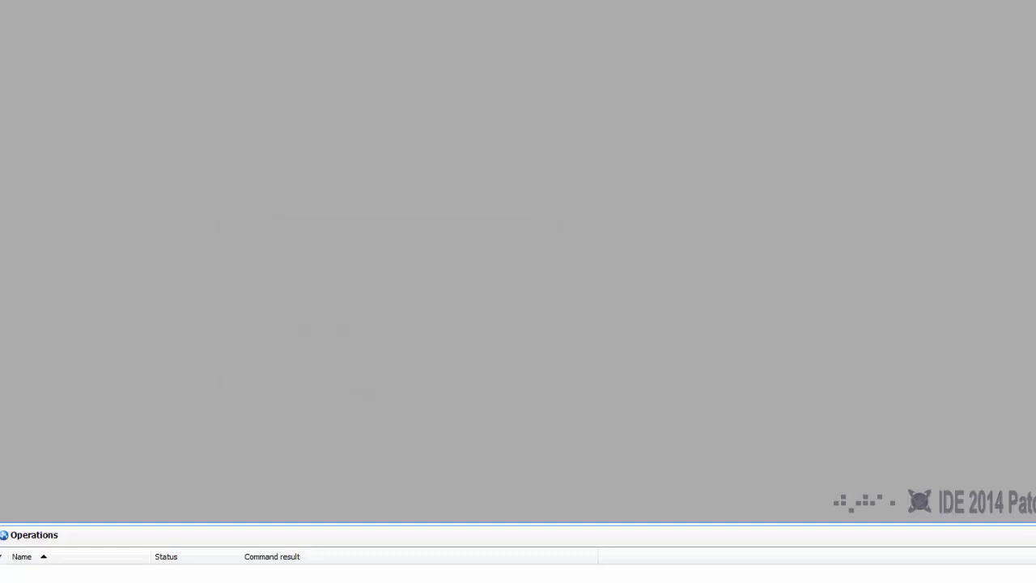
{"action": "left_click", "coordinate": [102, 463]}
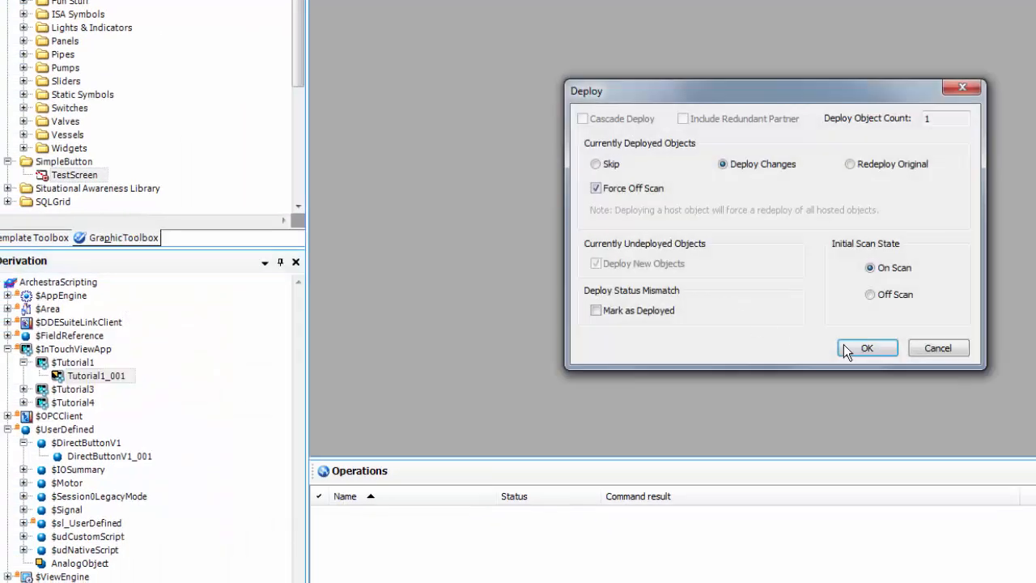
{"action": "left_click", "coordinate": [844, 346]}
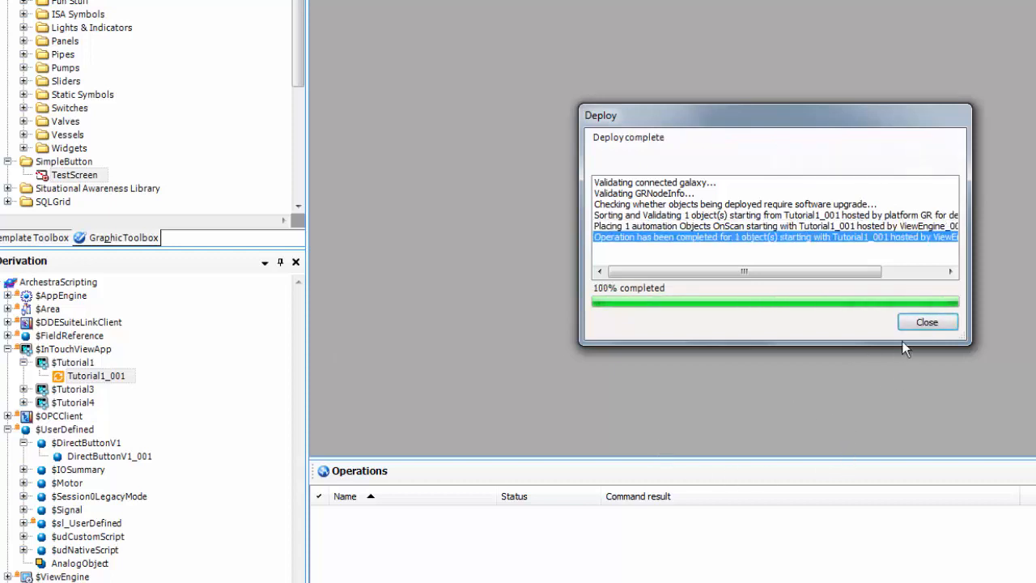
{"action": "left_click", "coordinate": [923, 323]}
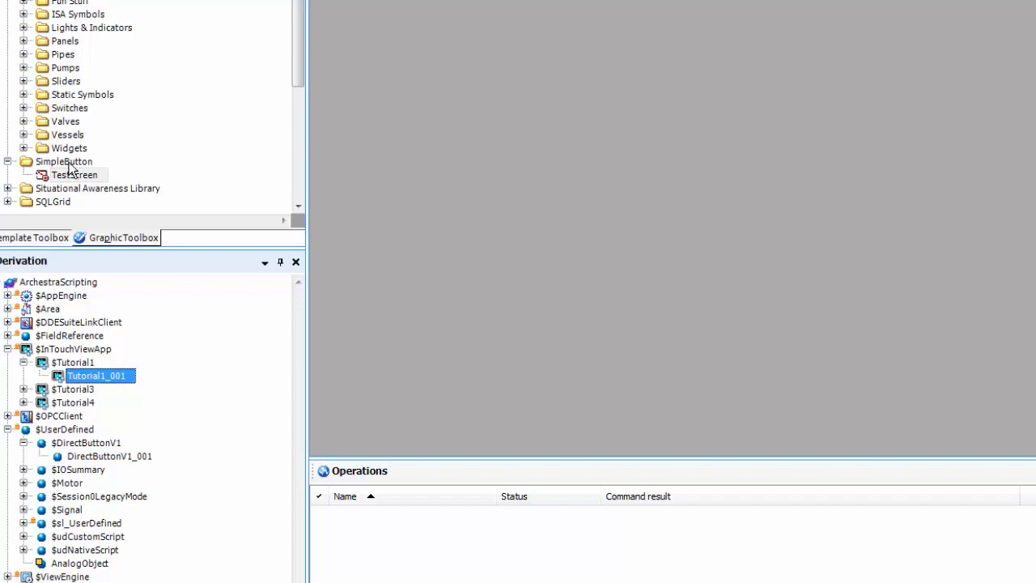
{"action": "right_click", "coordinate": [70, 162]}
Step: Add a new symbol named DirectButtonV1 to the SimpleButton folder
{"action": "mouse_move", "coordinate": [123, 233]}
{"action": "left_click", "coordinate": [246, 235]}
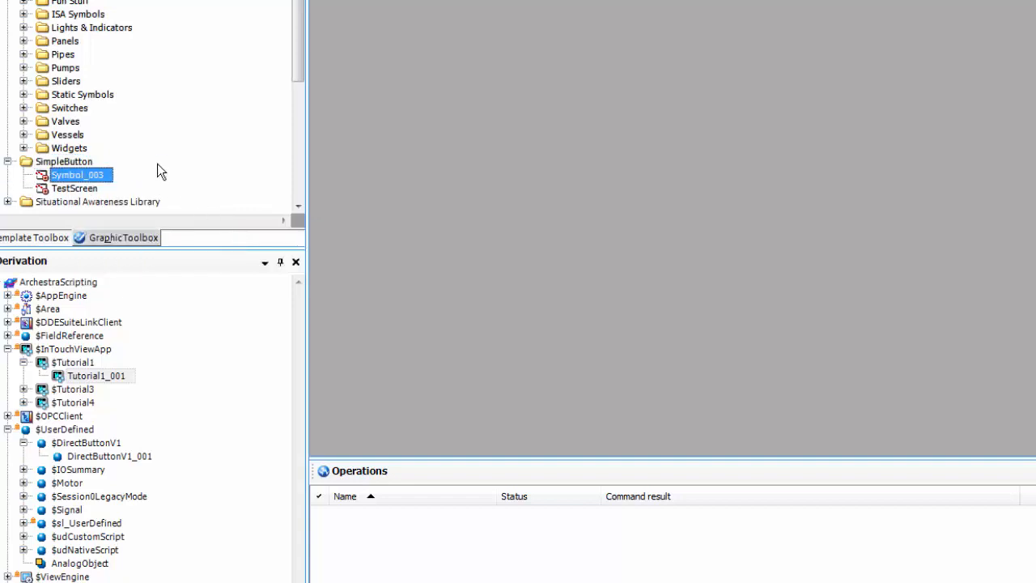
{"action": "type", "text": "Di"}
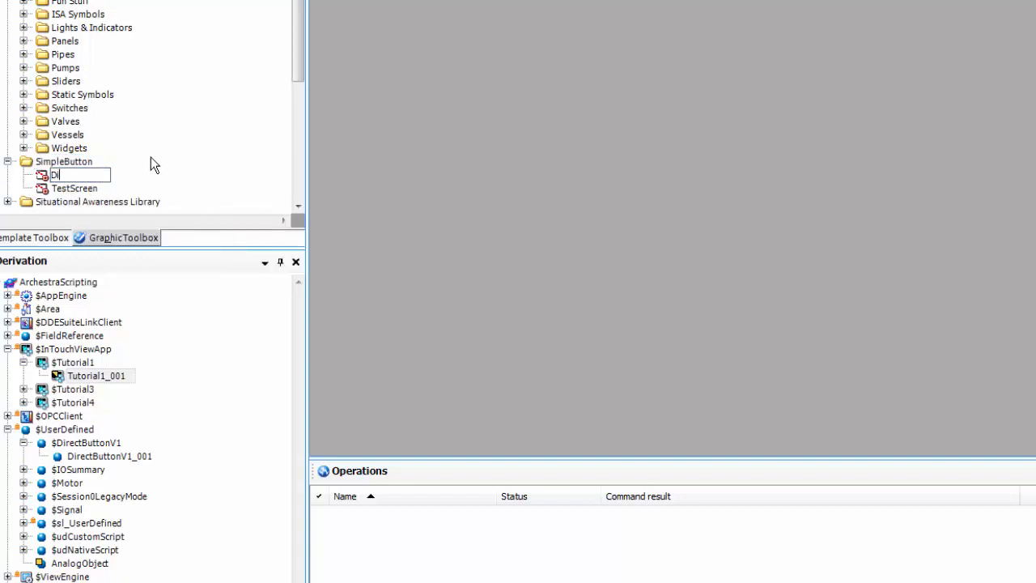
{"action": "type", "text": "rectButtonV1"}
{"action": "key", "text": "Return"}
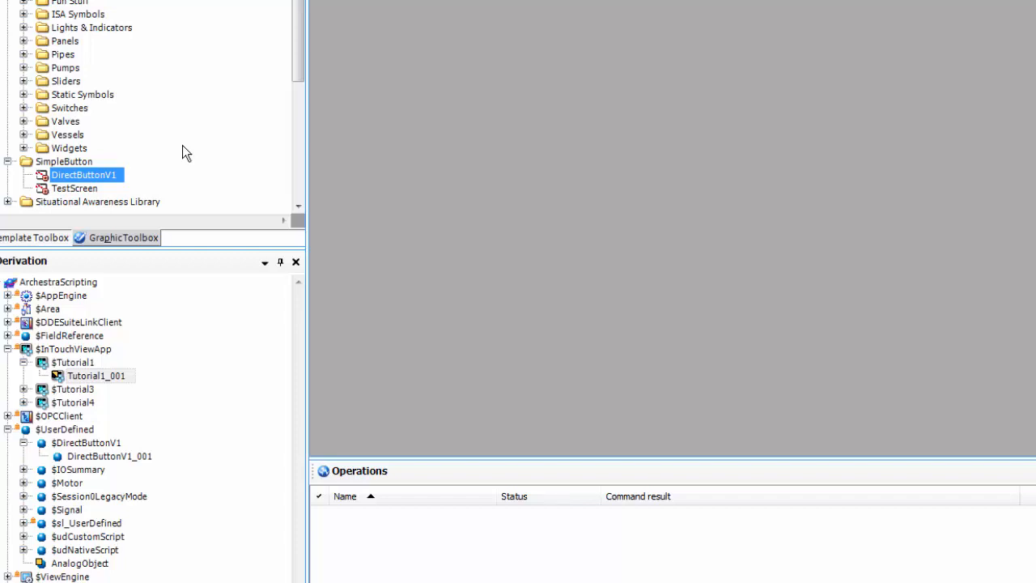
Step: Open DirectButtonV1 in the Symbol Editor and keep the current colour scheme
{"action": "double_click", "coordinate": [89, 176]}
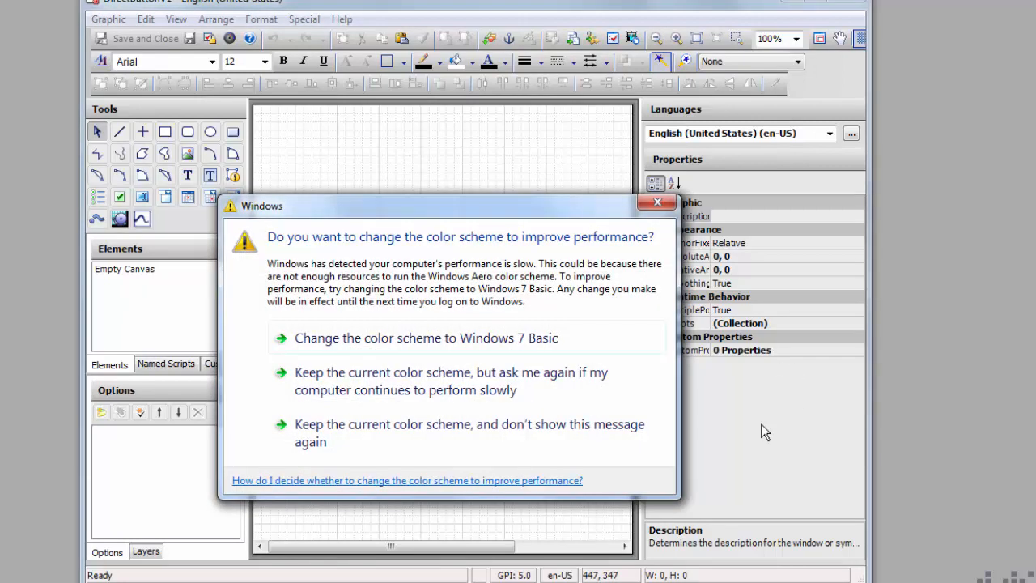
{"action": "left_click", "coordinate": [355, 429]}
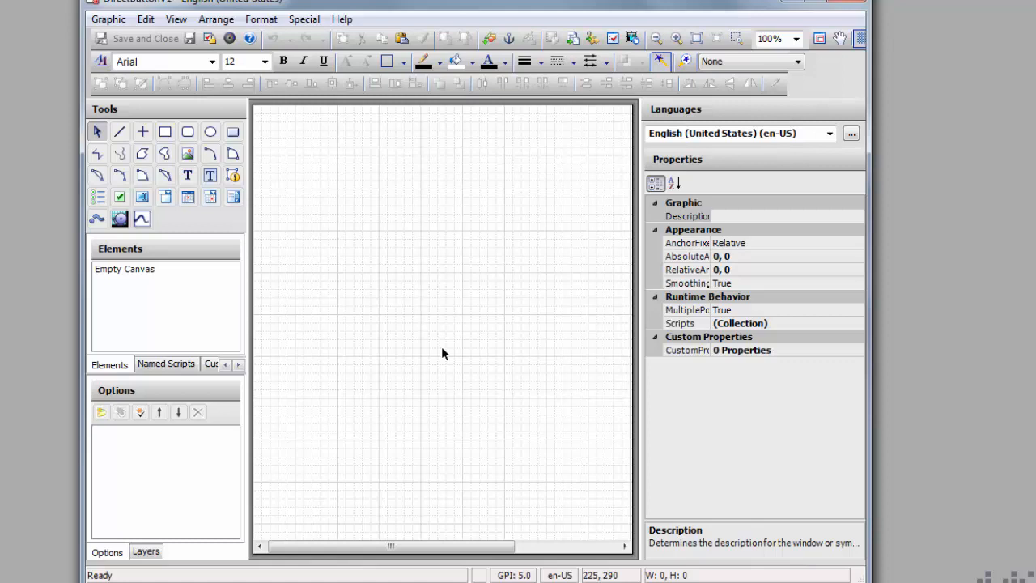
Step: Add a custom property Command with default value Me.Command
{"action": "left_click", "coordinate": [800, 350]}
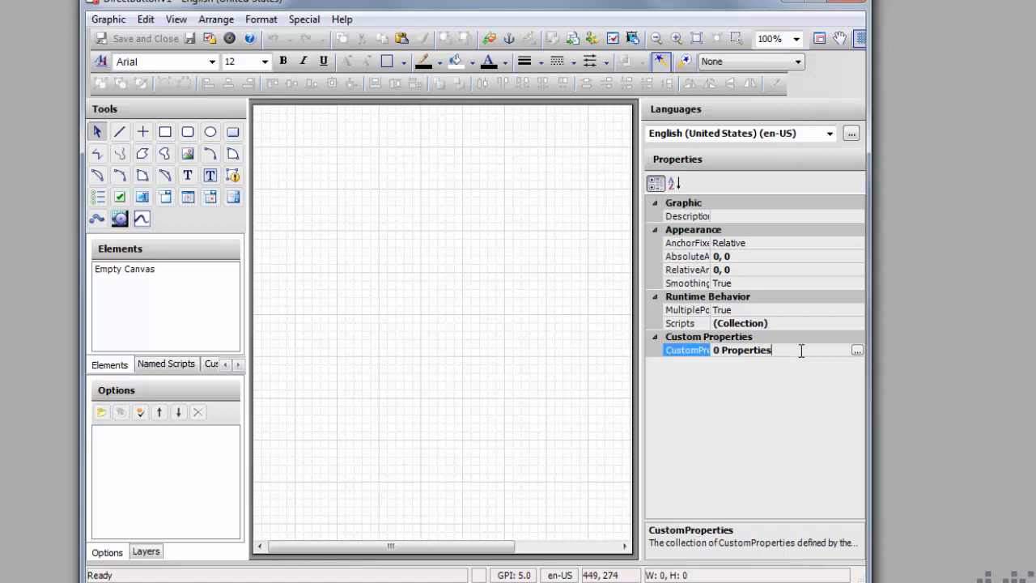
{"action": "left_click", "coordinate": [857, 350]}
{"action": "left_click", "coordinate": [312, 112]}
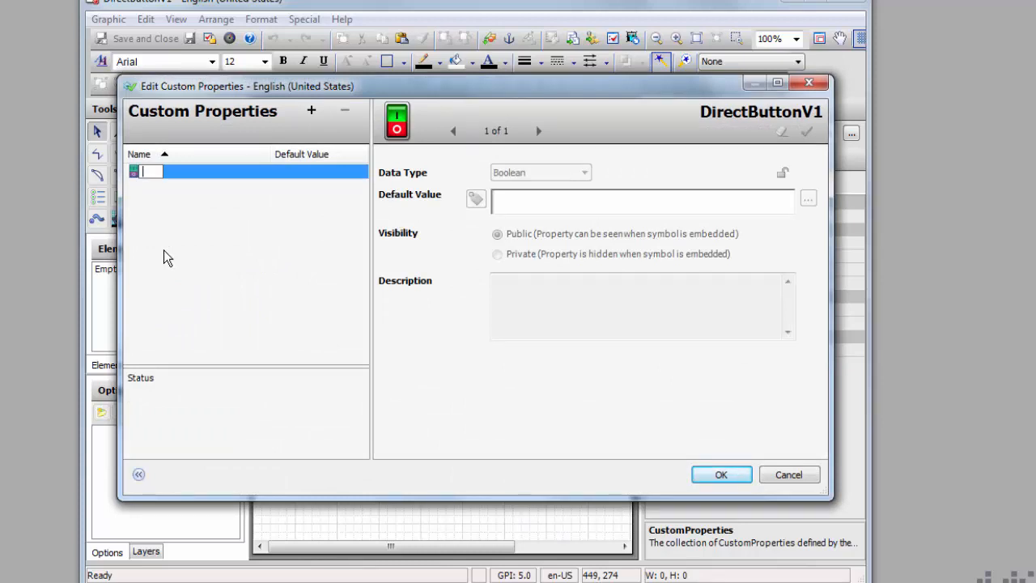
{"action": "type", "text": "Command"}
{"action": "key", "text": "Return"}
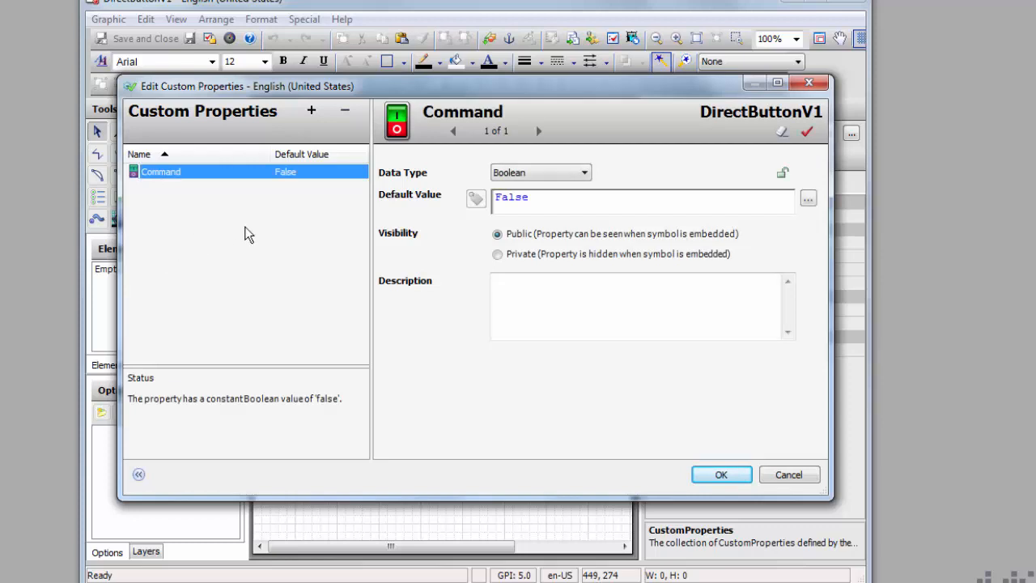
{"action": "double_click", "coordinate": [547, 202]}
{"action": "type", "text": "Me.C"}
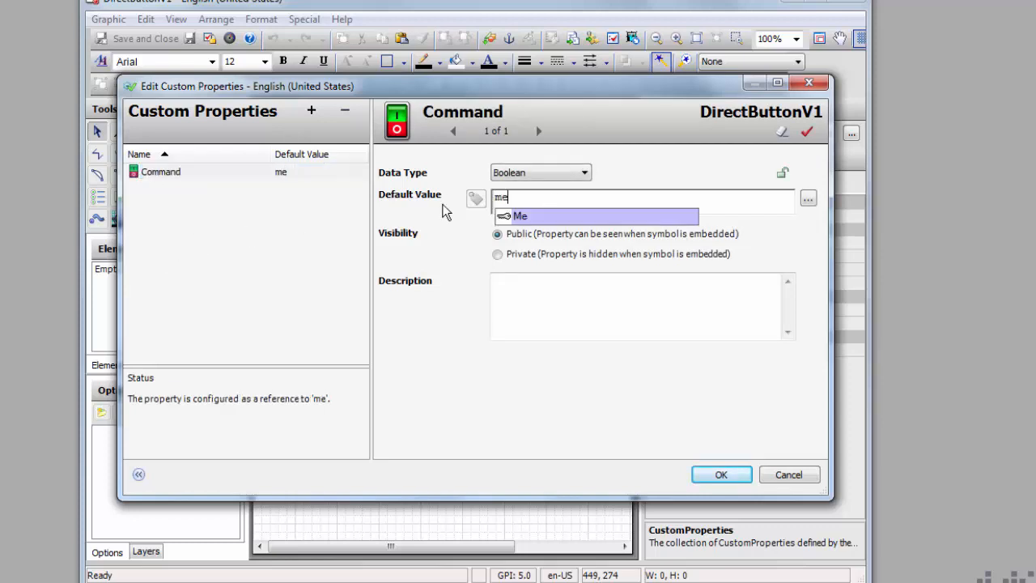
{"action": "type", "text": "omm"}
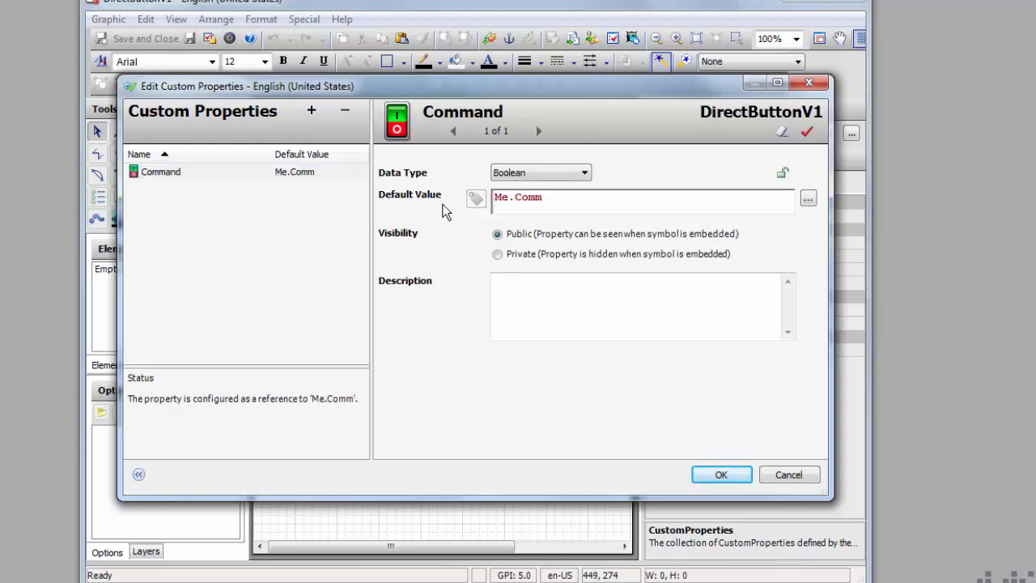
{"action": "type", "text": "and"}
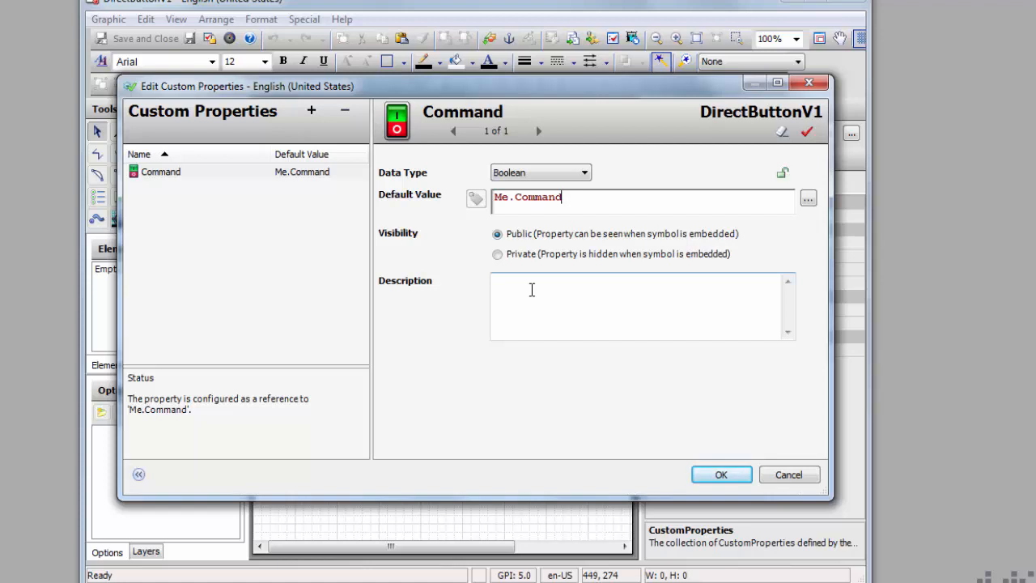
{"action": "left_click", "coordinate": [719, 475]}
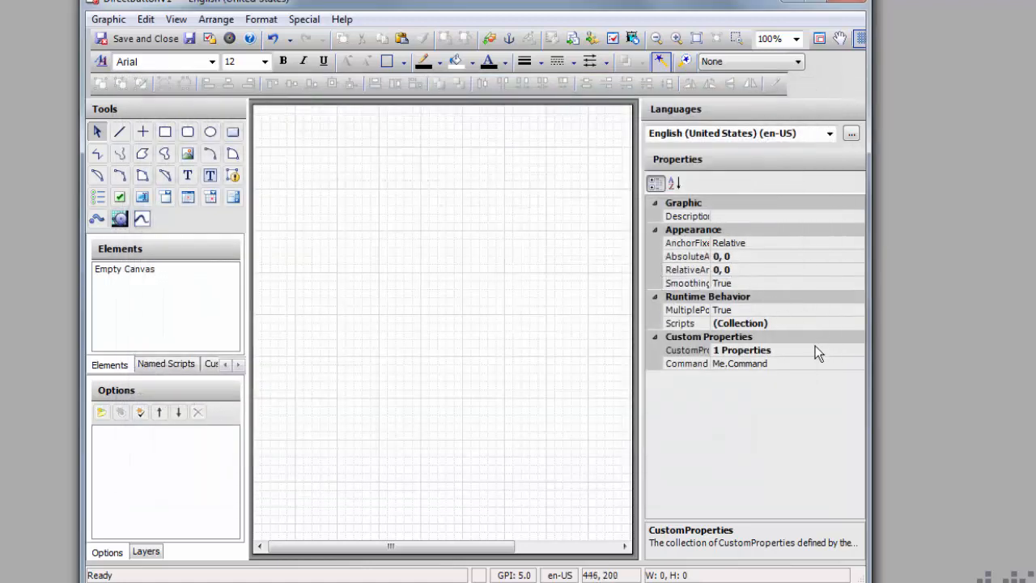
Step: Add a second custom property LabelColor with default value Me.LabelColor
{"action": "left_click", "coordinate": [829, 349]}
{"action": "left_click", "coordinate": [852, 350]}
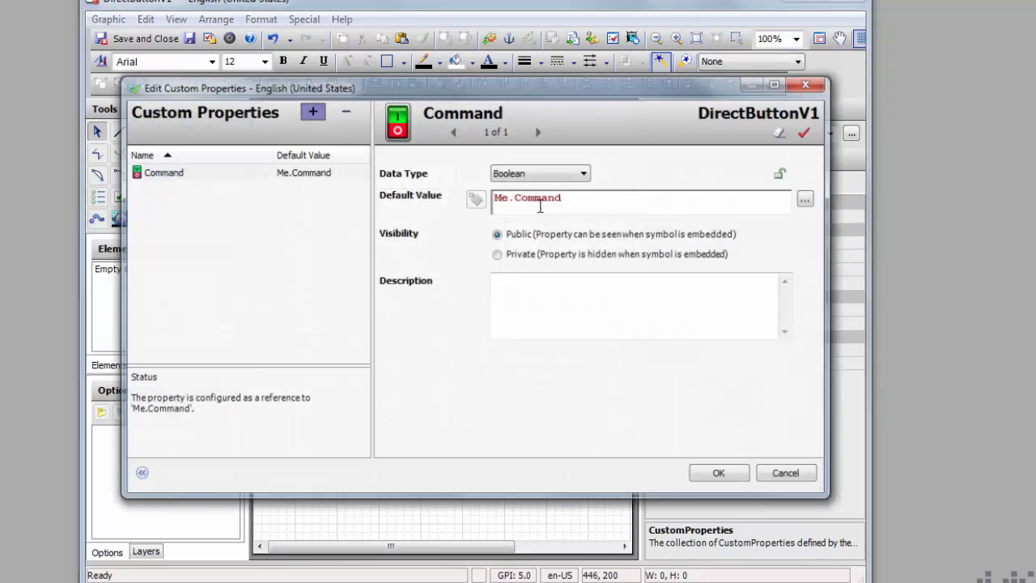
{"action": "left_click", "coordinate": [312, 110]}
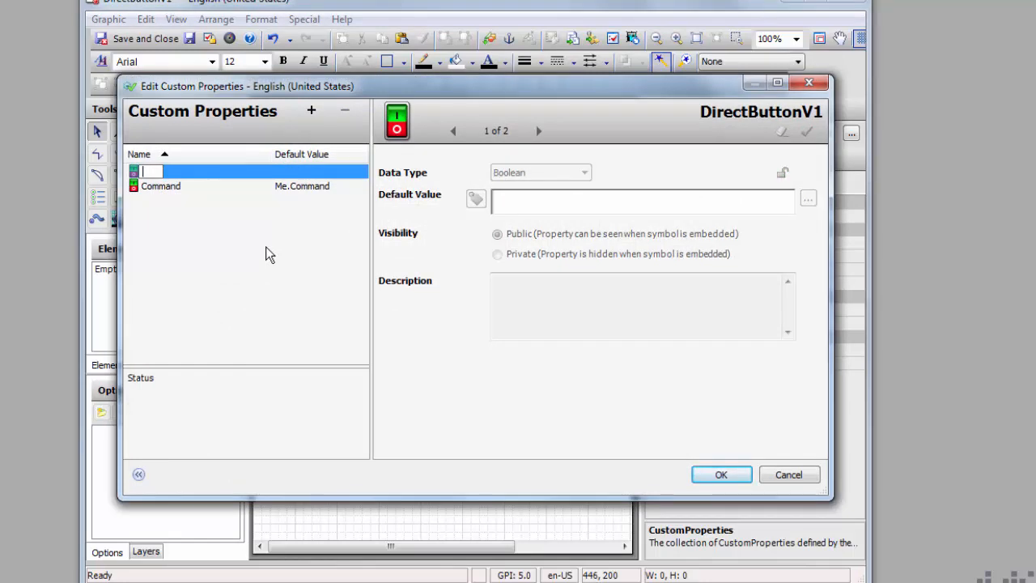
{"action": "type", "text": "LabelColor"}
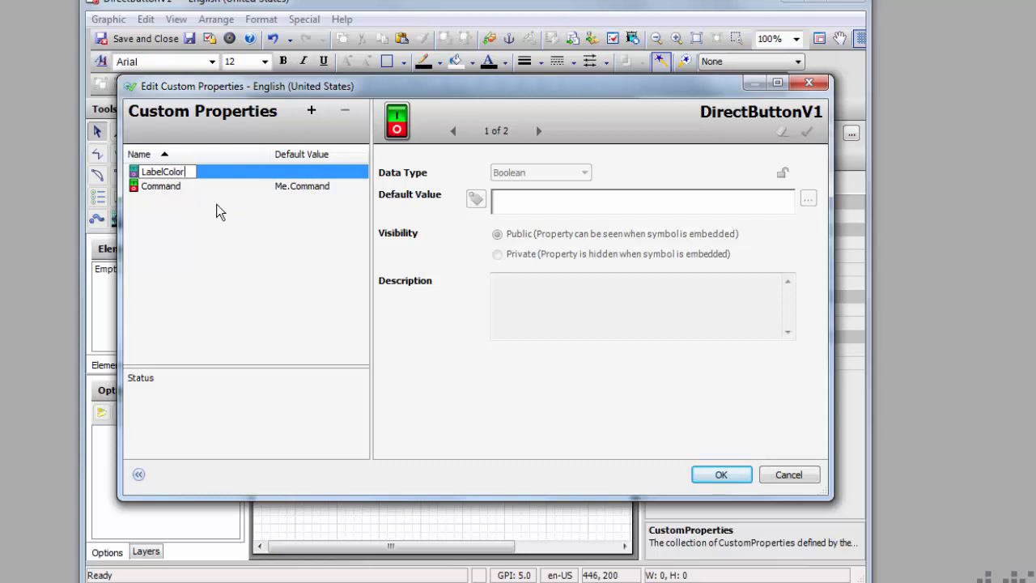
{"action": "key", "text": "Return"}
{"action": "double_click", "coordinate": [531, 199]}
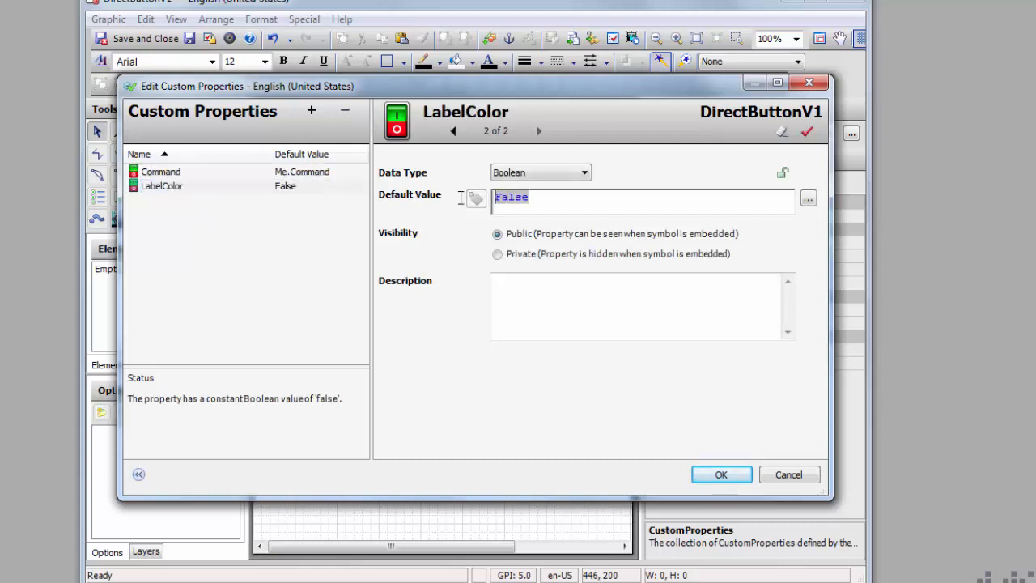
{"action": "type", "text": "me.LabelC"}
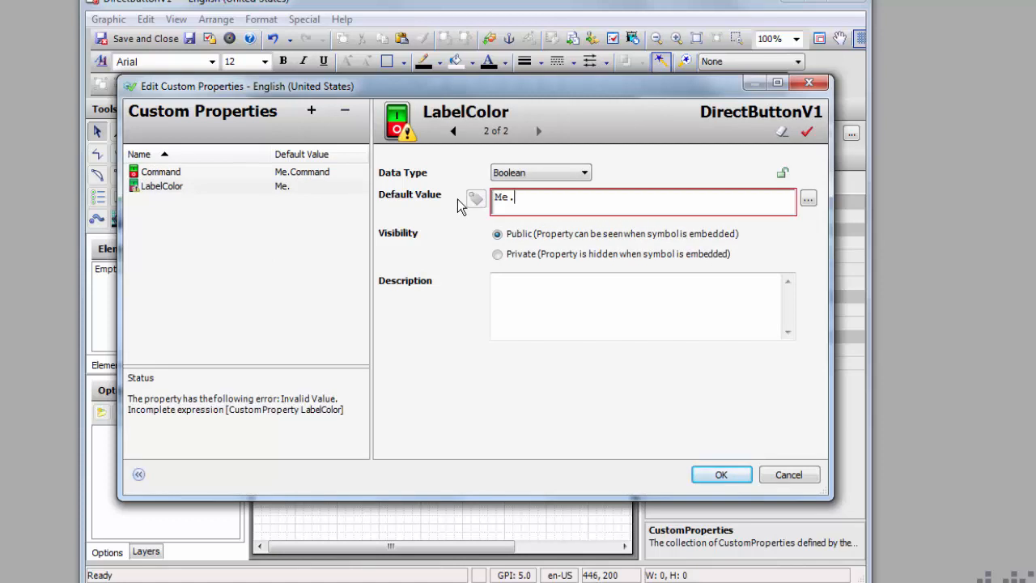
{"action": "type", "text": "olor"}
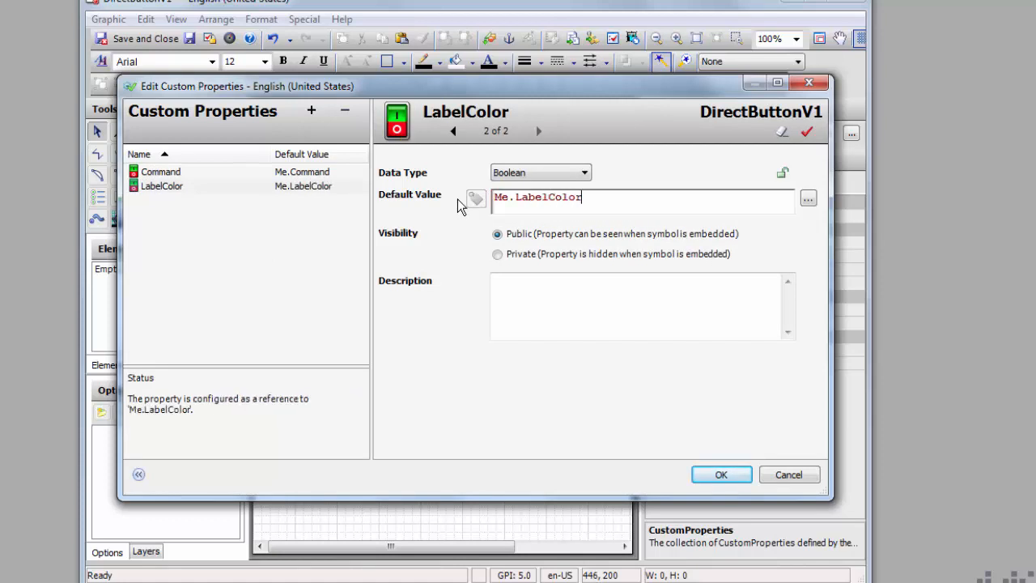
{"action": "left_click", "coordinate": [722, 475]}
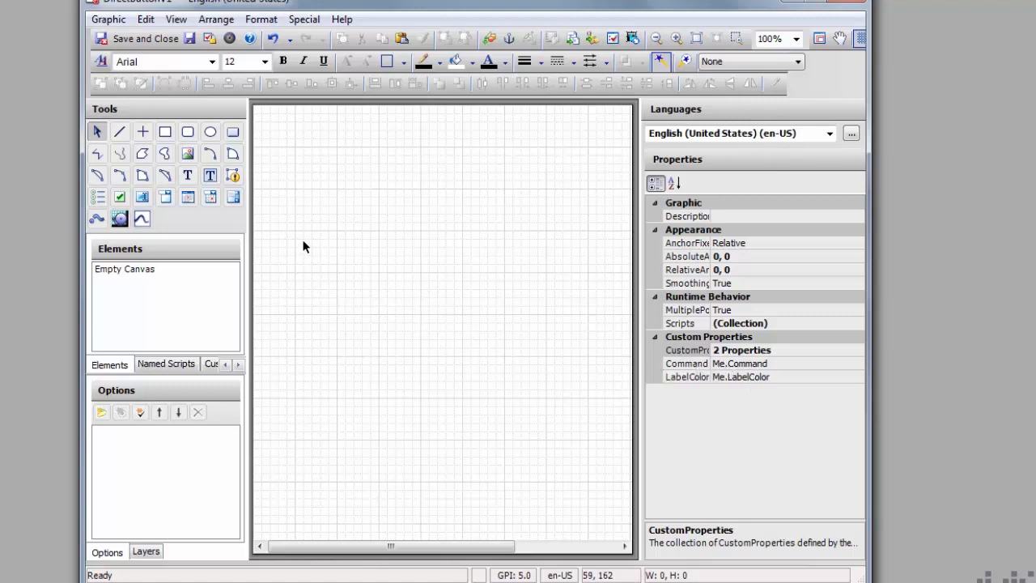
Step: Draw a 180×80 button on the canvas and clear its default Button1 caption
{"action": "left_click", "coordinate": [234, 131]}
{"action": "left_click_drag", "start_coordinate": [312, 165], "coordinate": [463, 232]}
{"action": "left_click", "coordinate": [365, 279]}
{"action": "left_click_drag", "start_coordinate": [374, 204], "coordinate": [402, 231]}
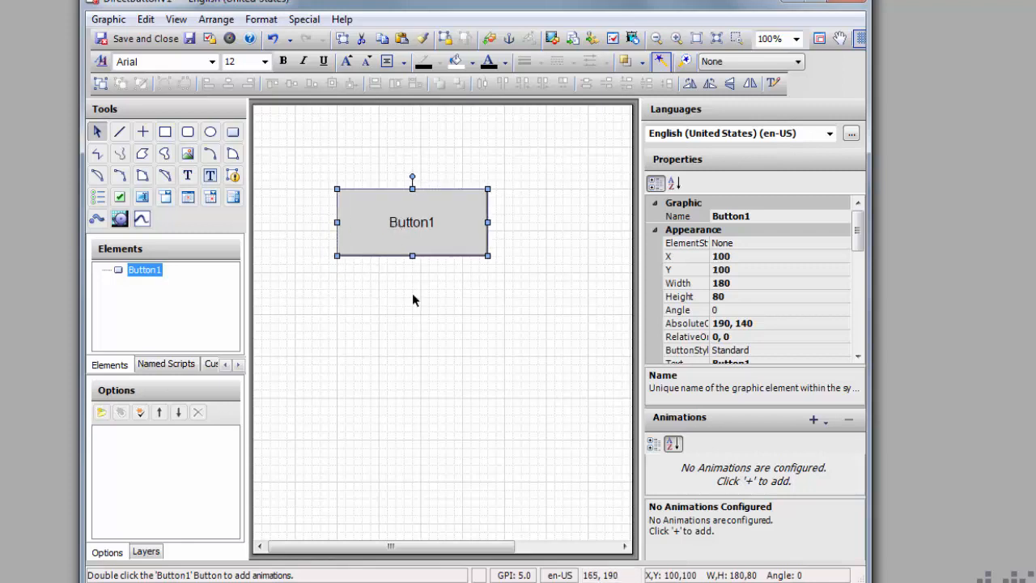
{"action": "left_click", "coordinate": [452, 297]}
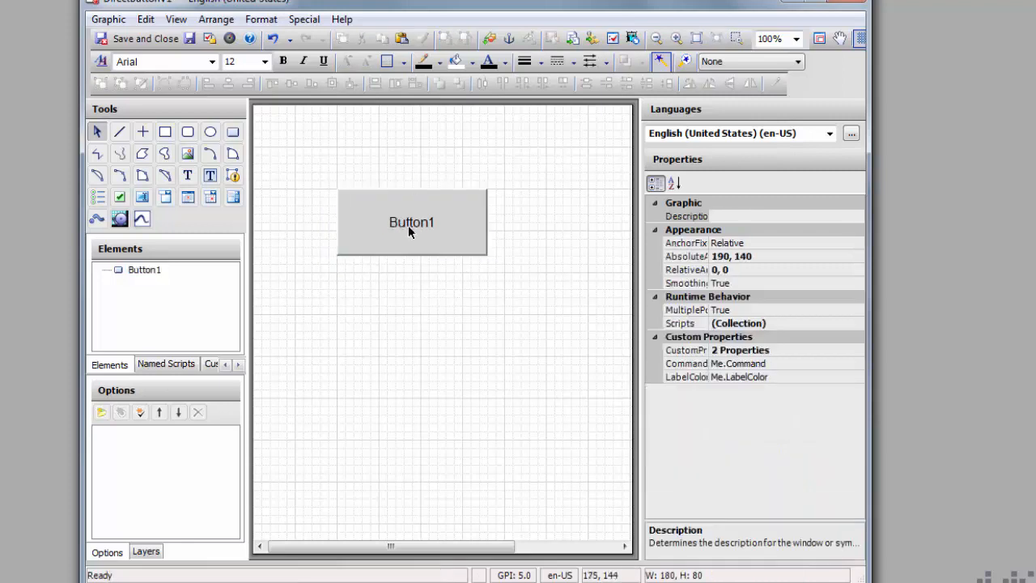
{"action": "left_click", "coordinate": [409, 230]}
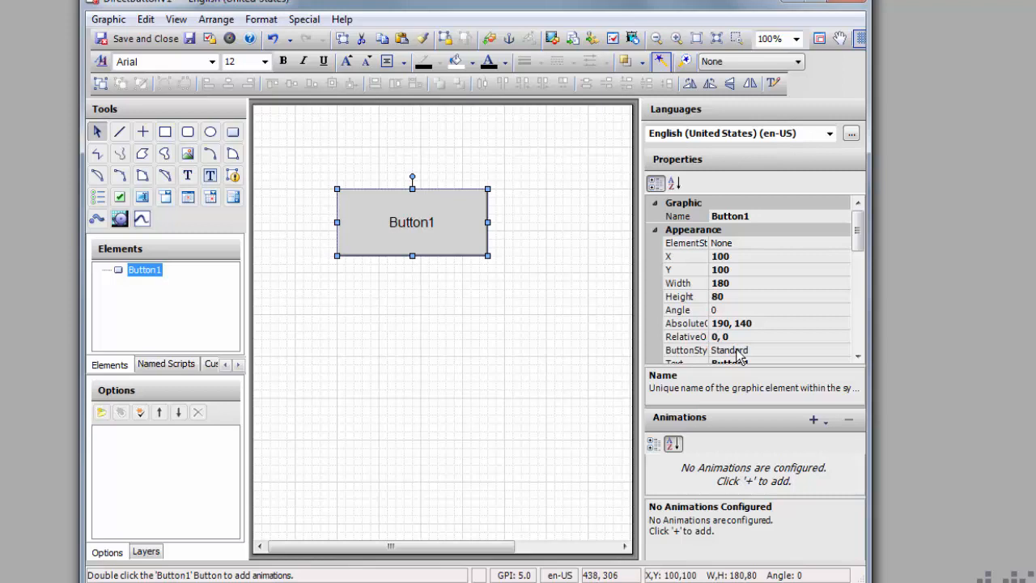
{"action": "scroll", "coordinate": [859, 259], "scroll_direction": "down", "scroll_amount": 2}
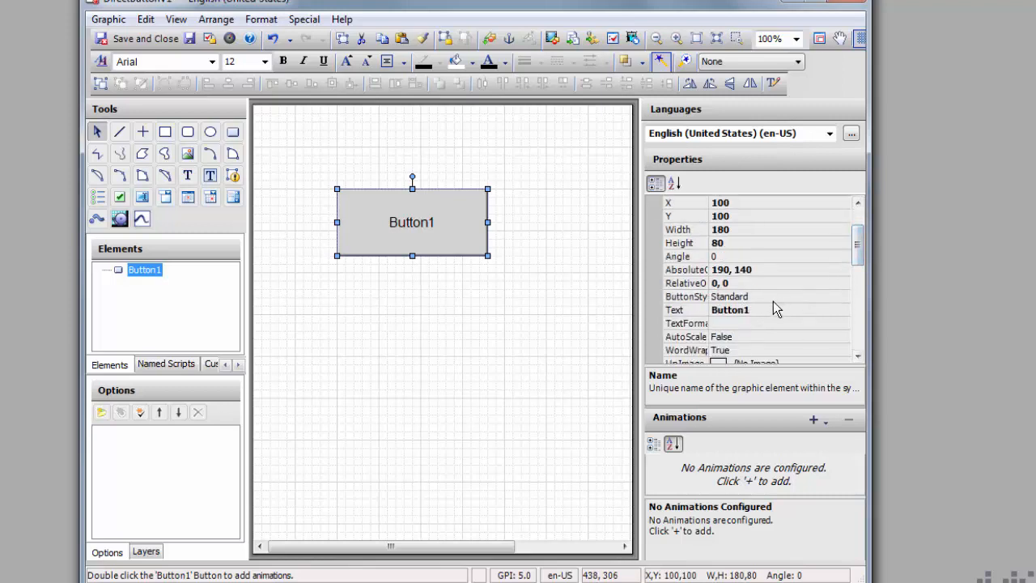
{"action": "left_click", "coordinate": [755, 310]}
{"action": "key", "text": "BackSpace"}
{"action": "key", "text": "BackSpace"}
{"action": "key", "text": "BackSpace"}
{"action": "key", "text": "BackSpace"}
{"action": "key", "text": "BackSpace"}
{"action": "key", "text": "BackSpace"}
{"action": "key", "text": "BackSpace"}
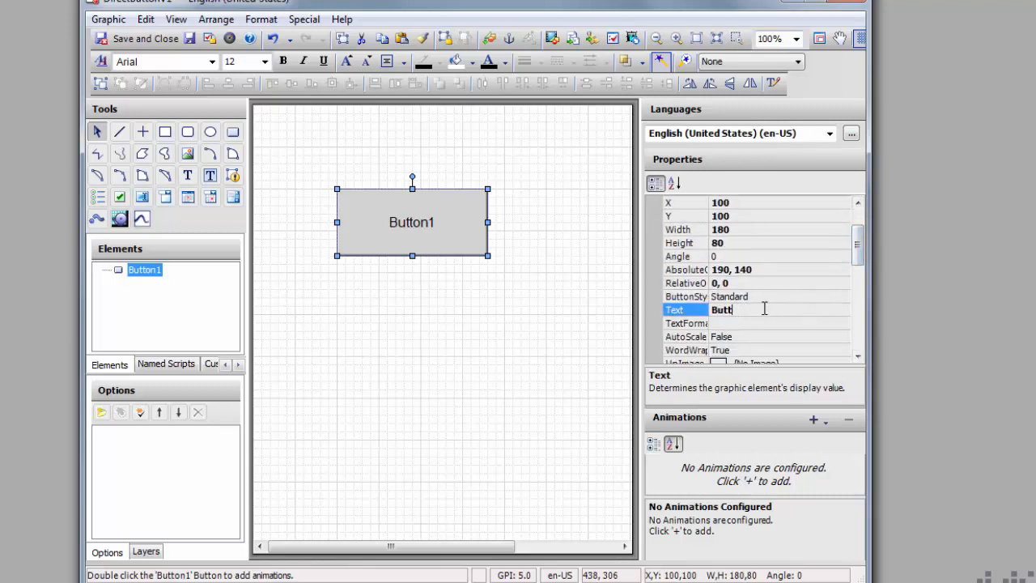
{"action": "left_click", "coordinate": [398, 370]}
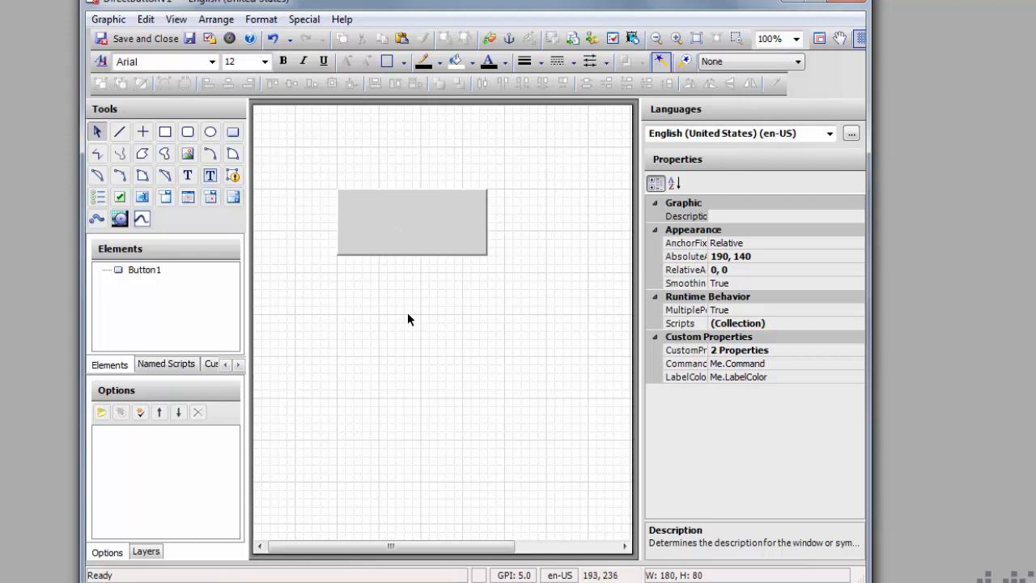
Step: Rename the button btnCommand and open its animation settings
{"action": "left_click", "coordinate": [150, 272]}
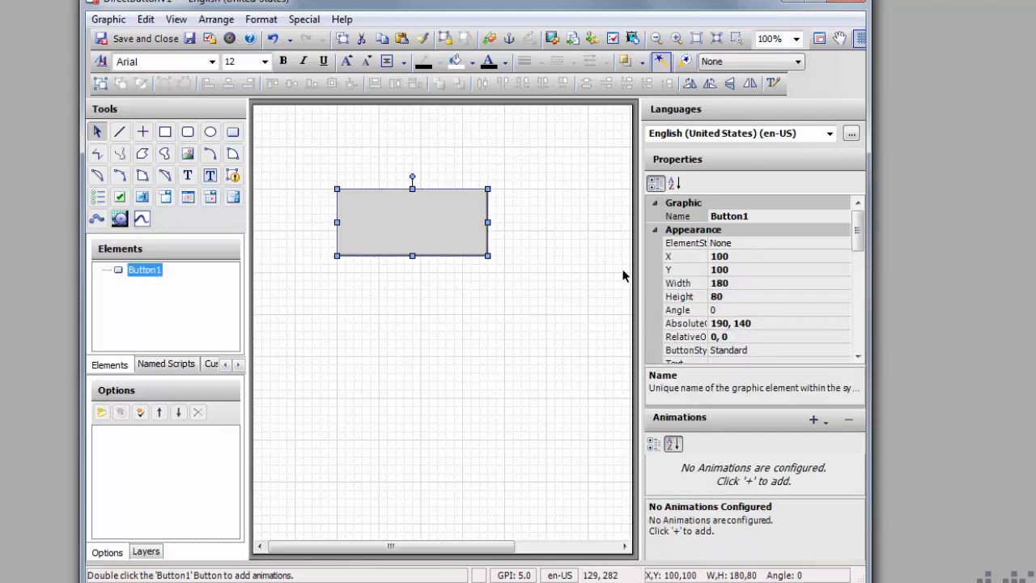
{"action": "left_click", "coordinate": [755, 217]}
{"action": "type", "text": "btn"}
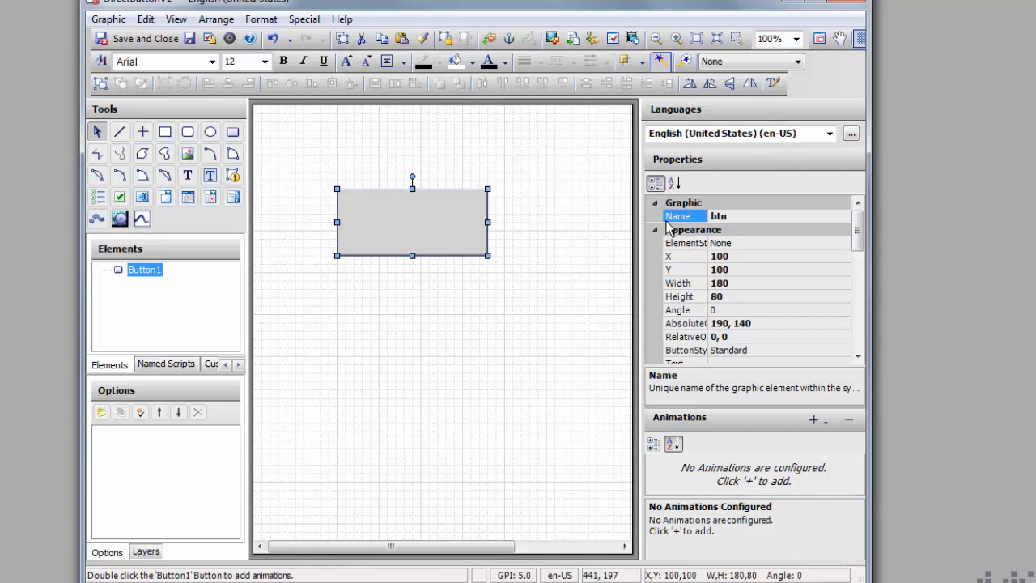
{"action": "type", "text": "Command"}
{"action": "left_click", "coordinate": [395, 400]}
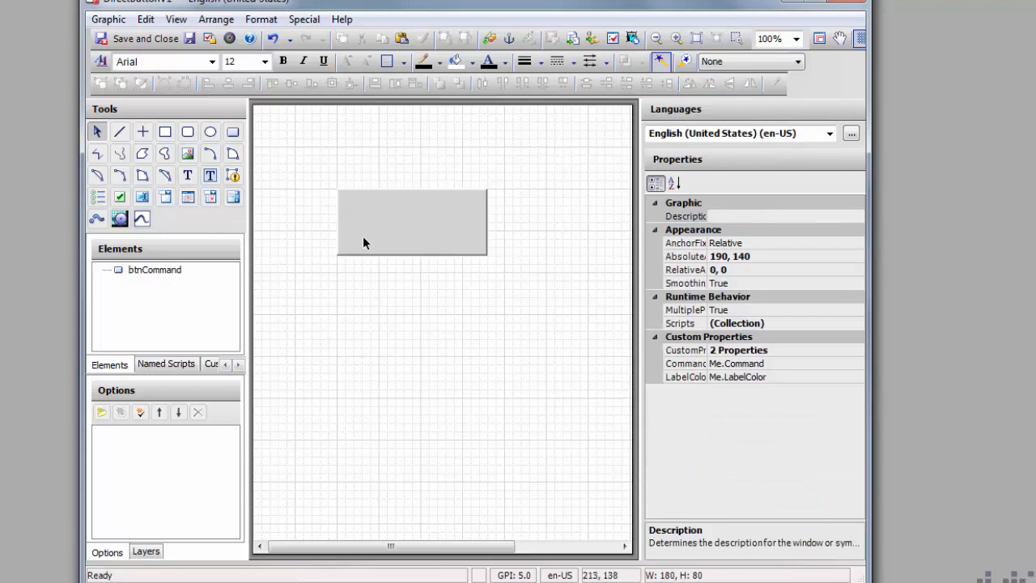
{"action": "left_click", "coordinate": [441, 231]}
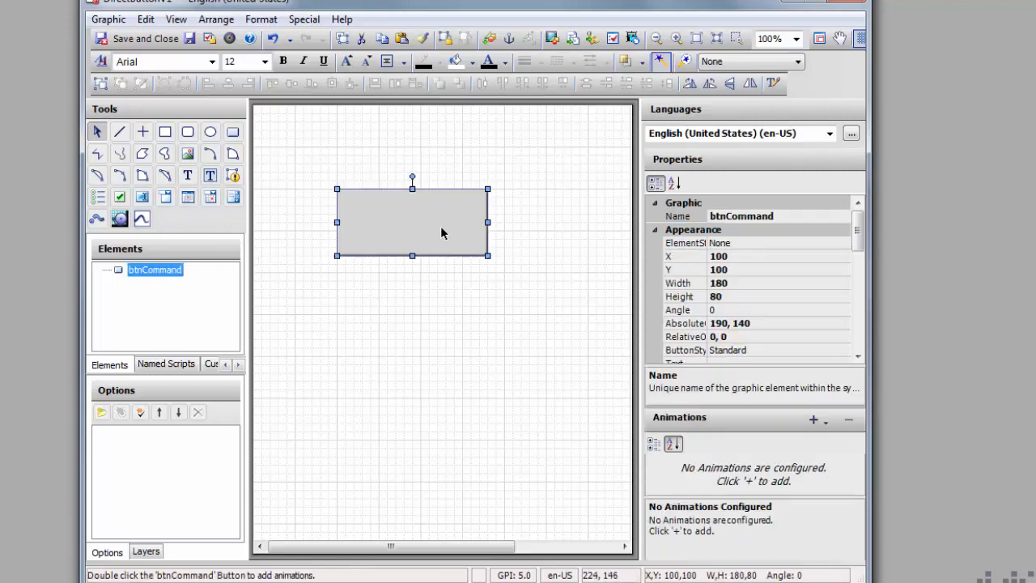
{"action": "double_click", "coordinate": [442, 232]}
{"action": "left_click", "coordinate": [233, 177]}
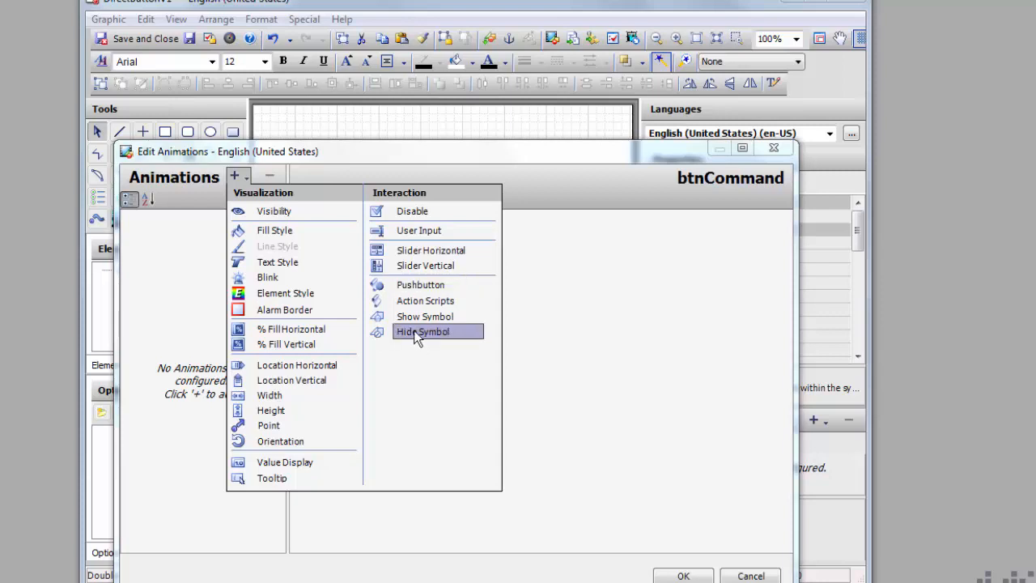
Step: Give btnCommand a Boolean Pushbutton animation referencing Command
{"action": "left_click", "coordinate": [433, 287]}
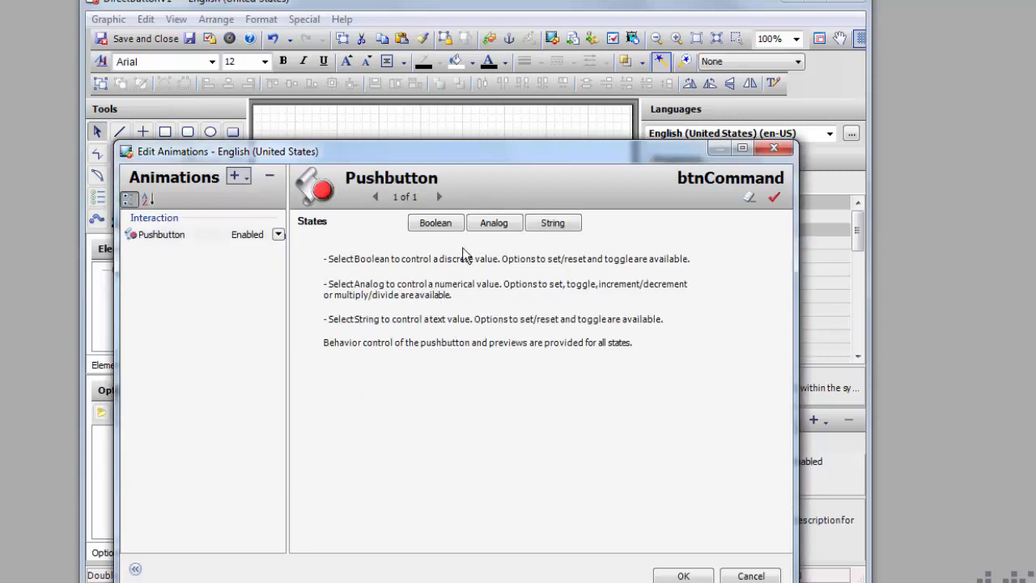
{"action": "left_click", "coordinate": [434, 223]}
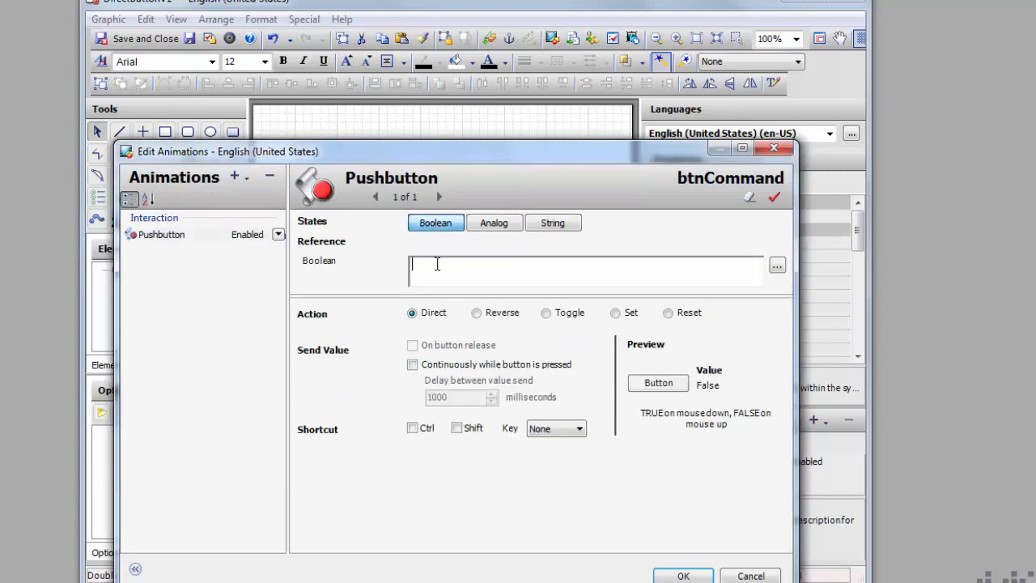
{"action": "type", "text": "c"}
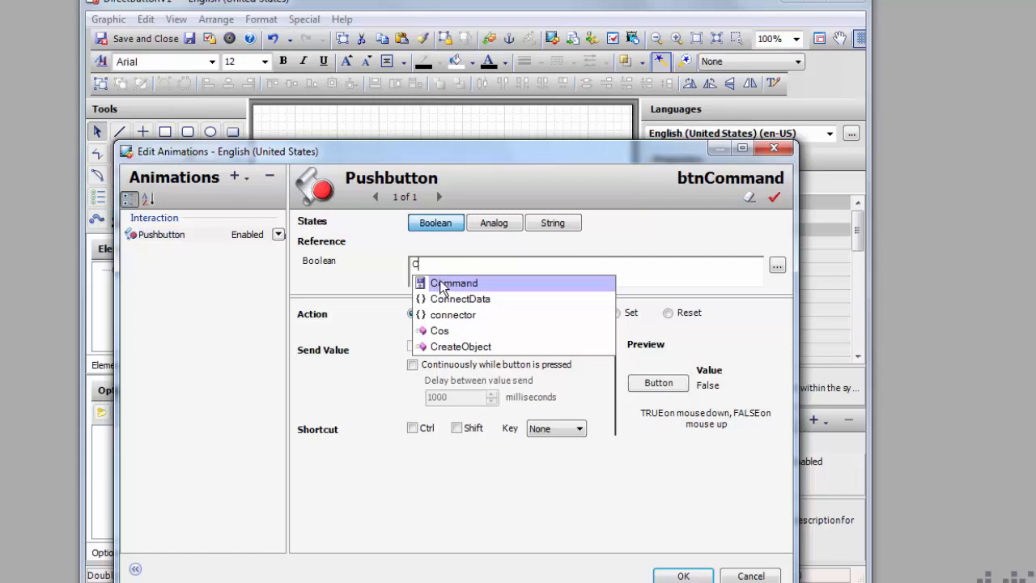
{"action": "left_click", "coordinate": [442, 285]}
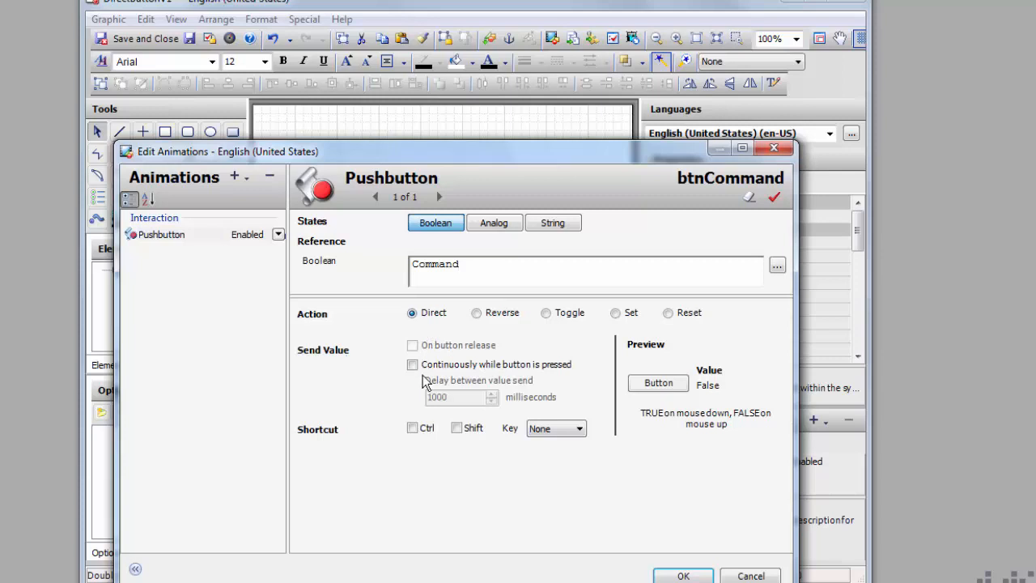
{"action": "left_click", "coordinate": [684, 576]}
{"action": "left_click", "coordinate": [473, 336]}
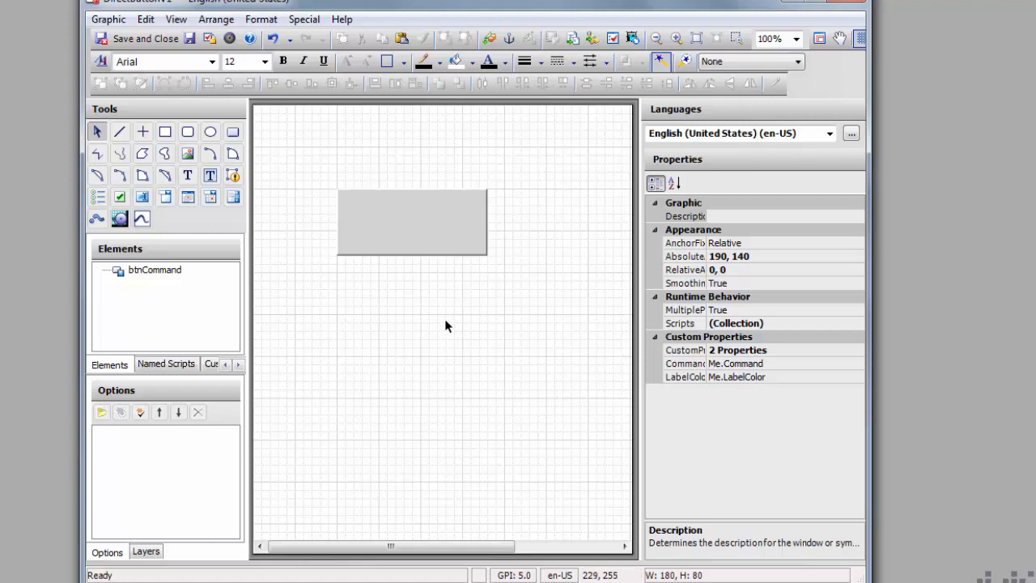
Step: Place bold 14-point 'Label' text on the button and centre it on btnCommand
{"action": "left_click", "coordinate": [186, 175]}
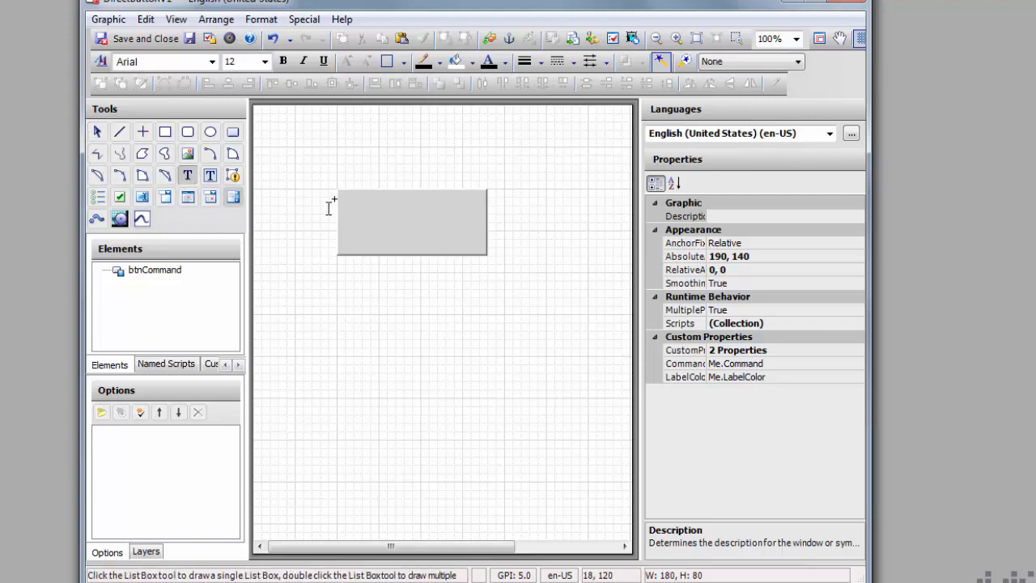
{"action": "left_click", "coordinate": [393, 217]}
{"action": "type", "text": "Label"}
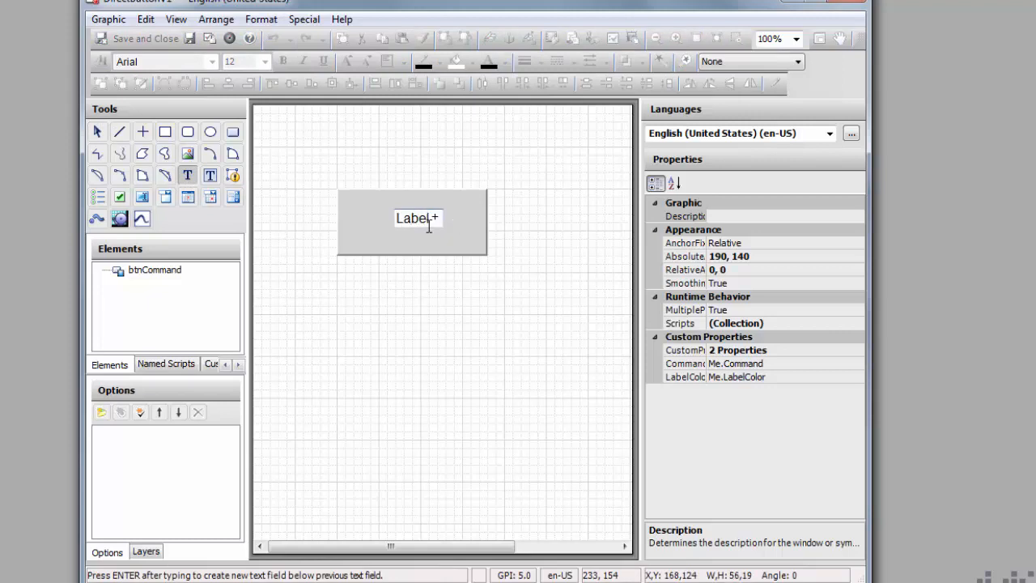
{"action": "left_click", "coordinate": [444, 342]}
{"action": "left_click", "coordinate": [422, 218]}
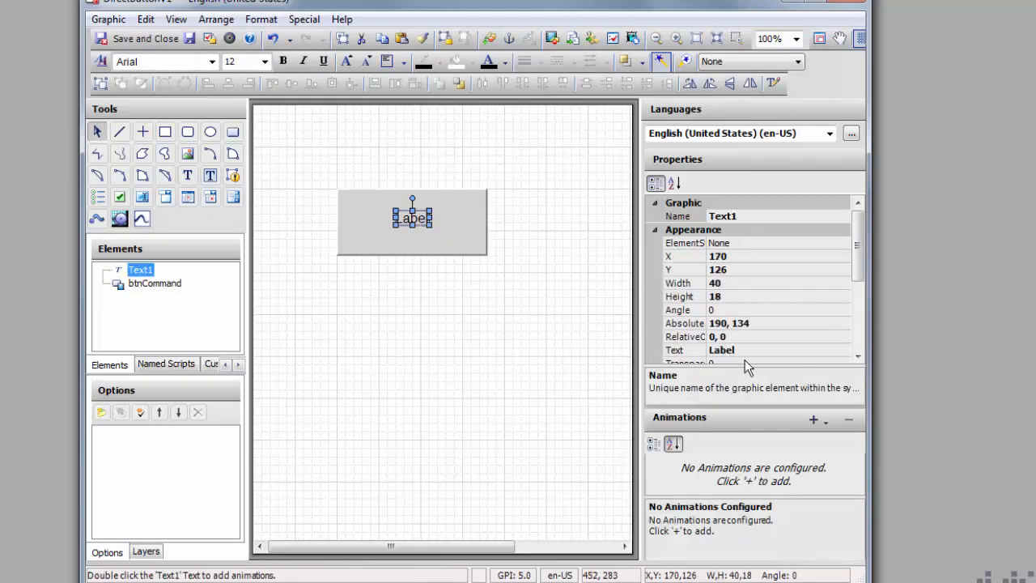
{"action": "left_click", "coordinate": [283, 62]}
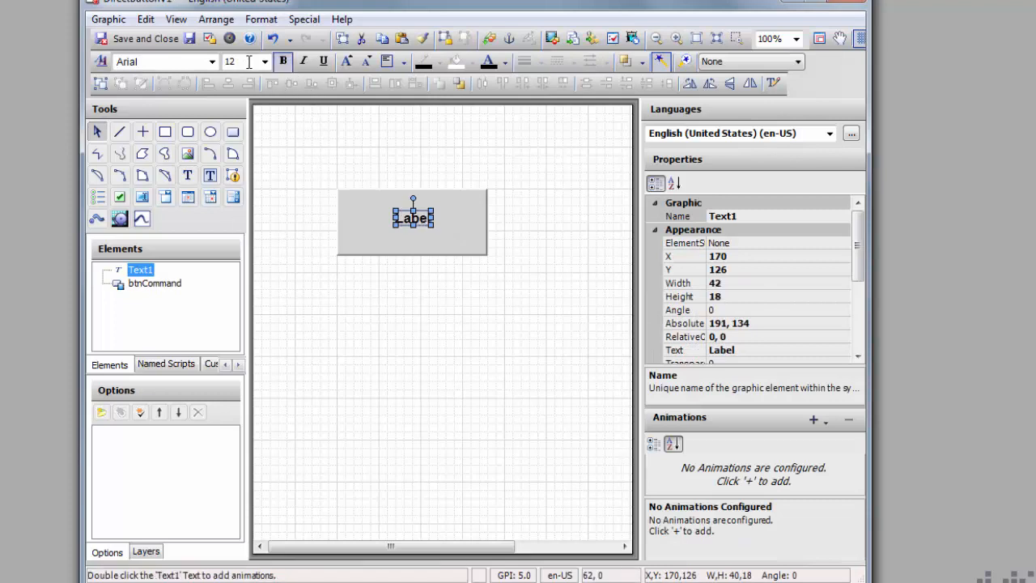
{"action": "left_click", "coordinate": [265, 61]}
{"action": "left_click", "coordinate": [247, 132]}
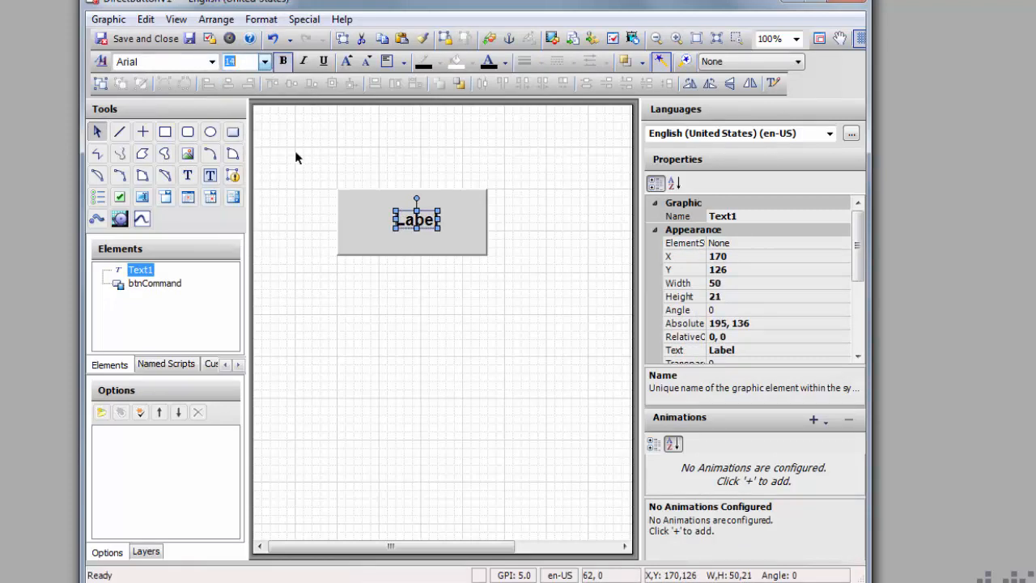
{"action": "left_click", "coordinate": [464, 224], "text": "ctrl"}
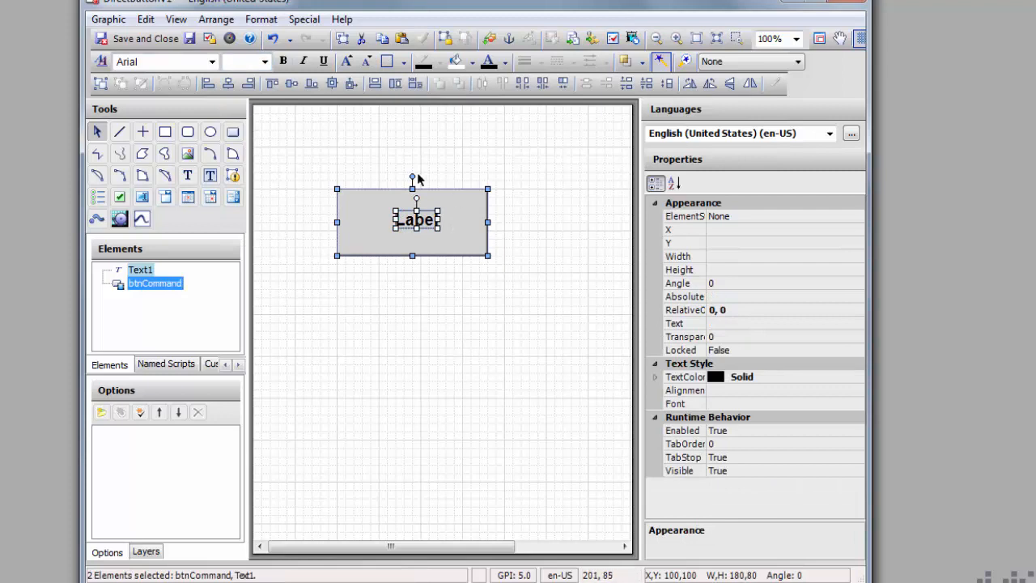
{"action": "left_click", "coordinate": [332, 83]}
{"action": "left_click", "coordinate": [407, 306]}
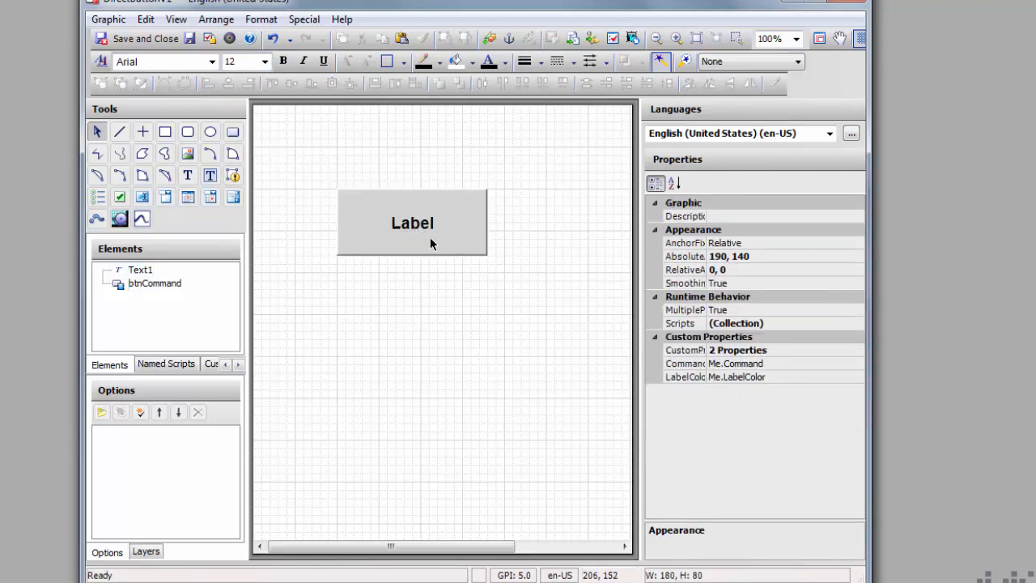
Step: Rename the text element txtLabel and open its animation settings
{"action": "left_click", "coordinate": [142, 269]}
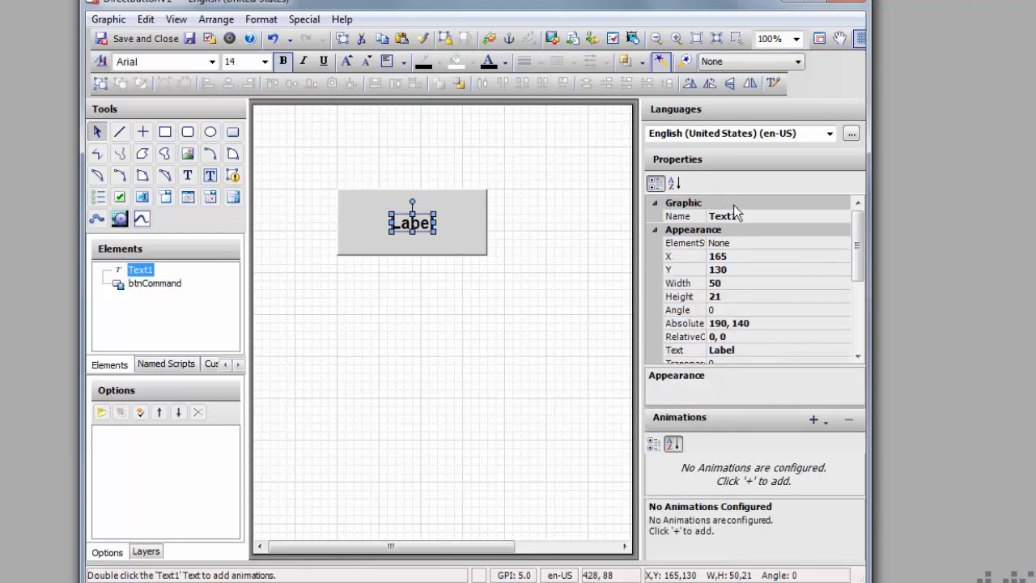
{"action": "left_click", "coordinate": [736, 213]}
{"action": "left_click", "coordinate": [677, 216]}
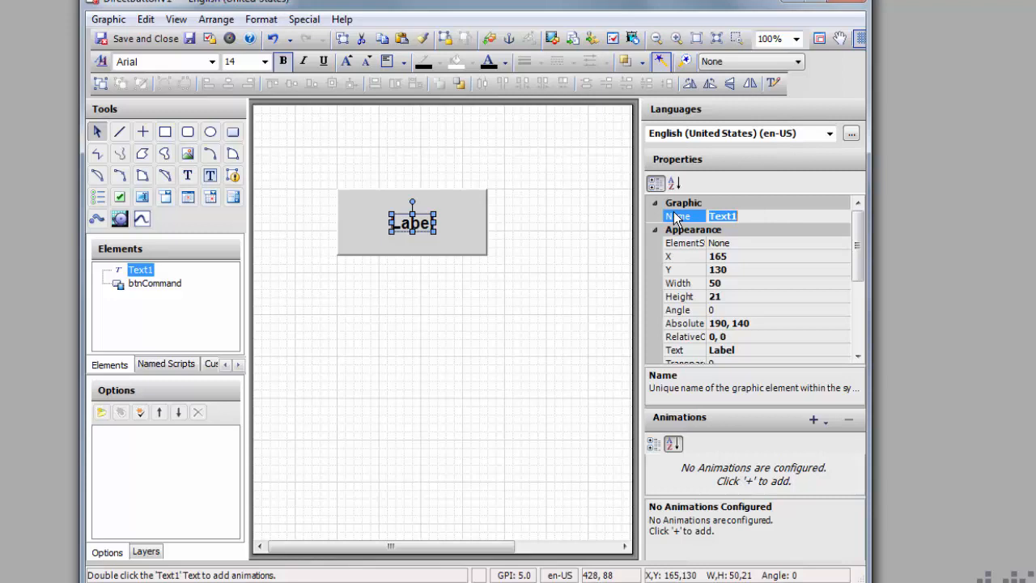
{"action": "type", "text": "txtLabelColor"}
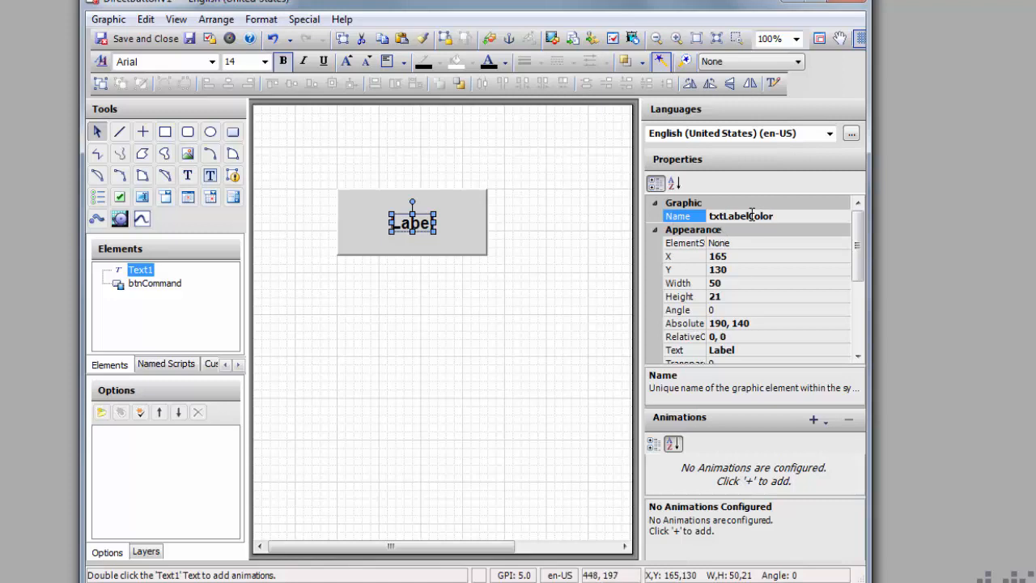
{"action": "left_click_drag", "start_coordinate": [749, 216], "coordinate": [808, 216]}
{"action": "key", "text": "BackSpace"}
{"action": "left_click", "coordinate": [478, 289]}
{"action": "left_click", "coordinate": [405, 225]}
{"action": "left_click", "coordinate": [410, 391]}
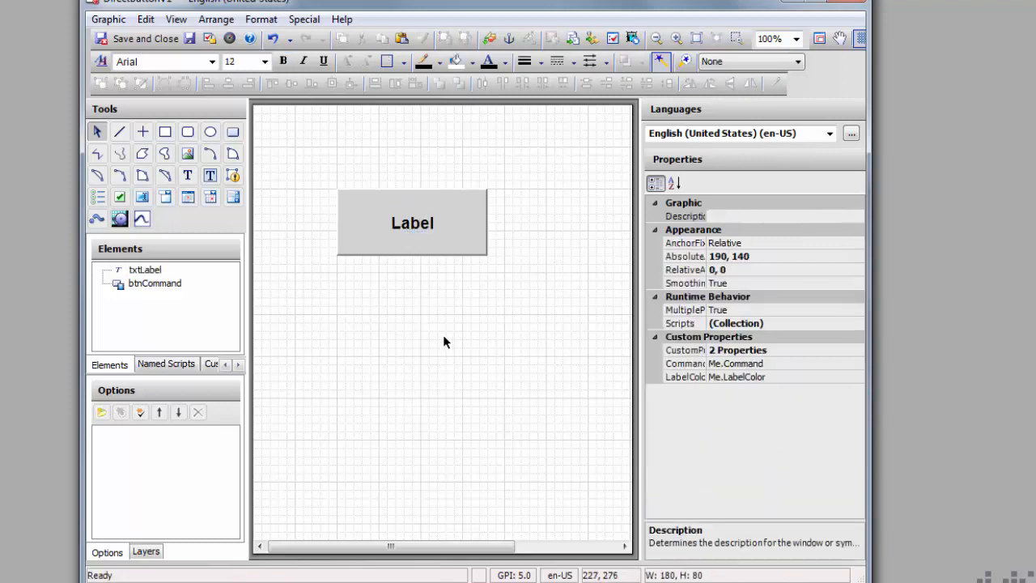
{"action": "double_click", "coordinate": [389, 224]}
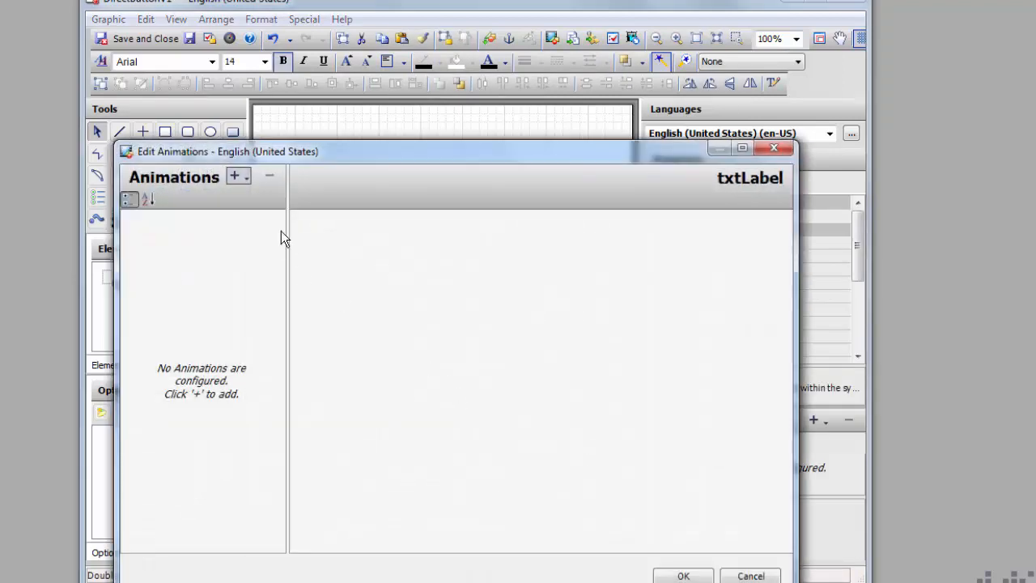
Step: Add a Boolean Text Style animation on LabelColor with blue text when true
{"action": "left_click", "coordinate": [235, 176]}
{"action": "left_click", "coordinate": [269, 262]}
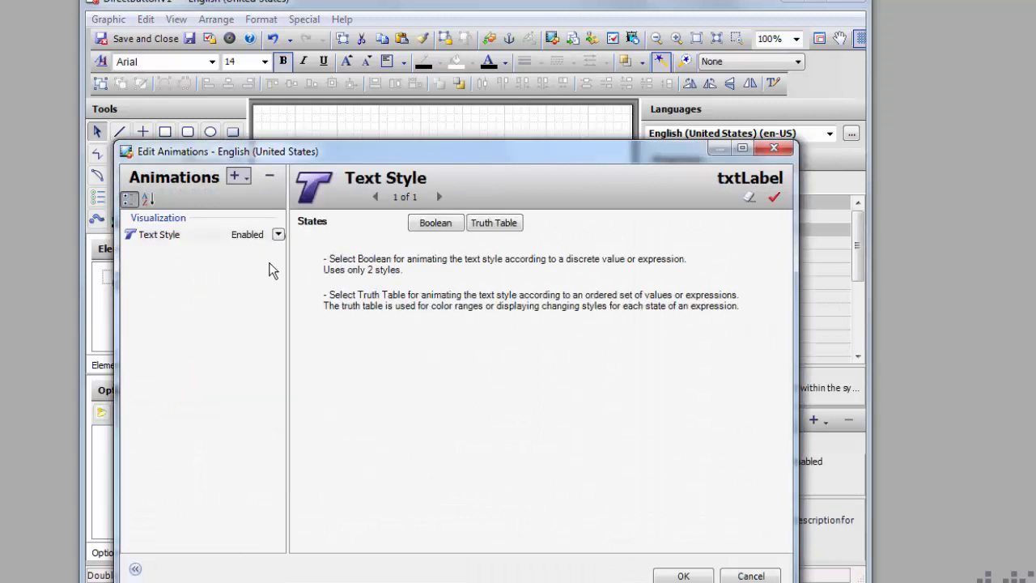
{"action": "left_click", "coordinate": [437, 223]}
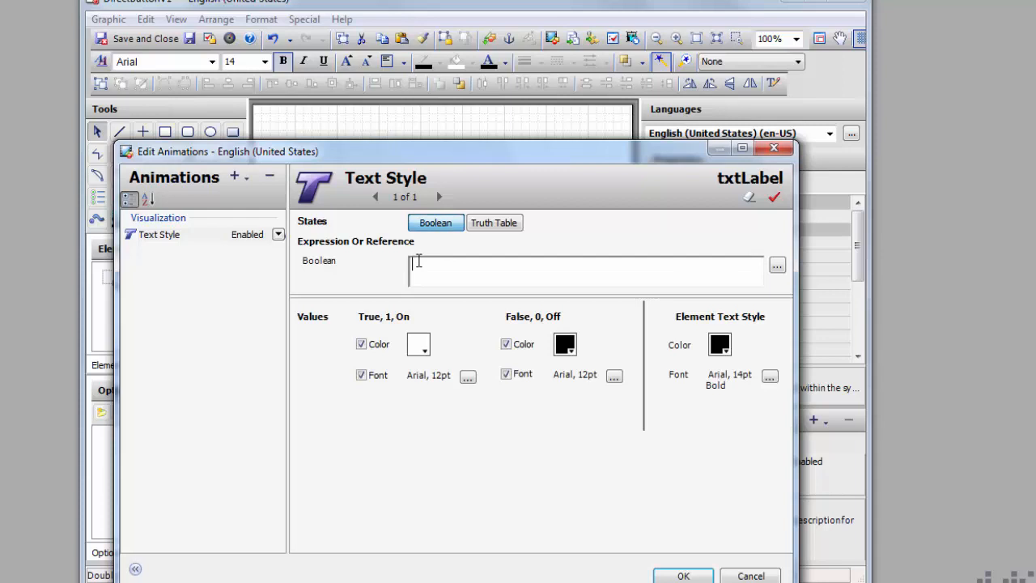
{"action": "type", "text": "te"}
{"action": "left_click_drag", "start_coordinate": [426, 264], "coordinate": [363, 266]}
{"action": "type", "text": "lab"}
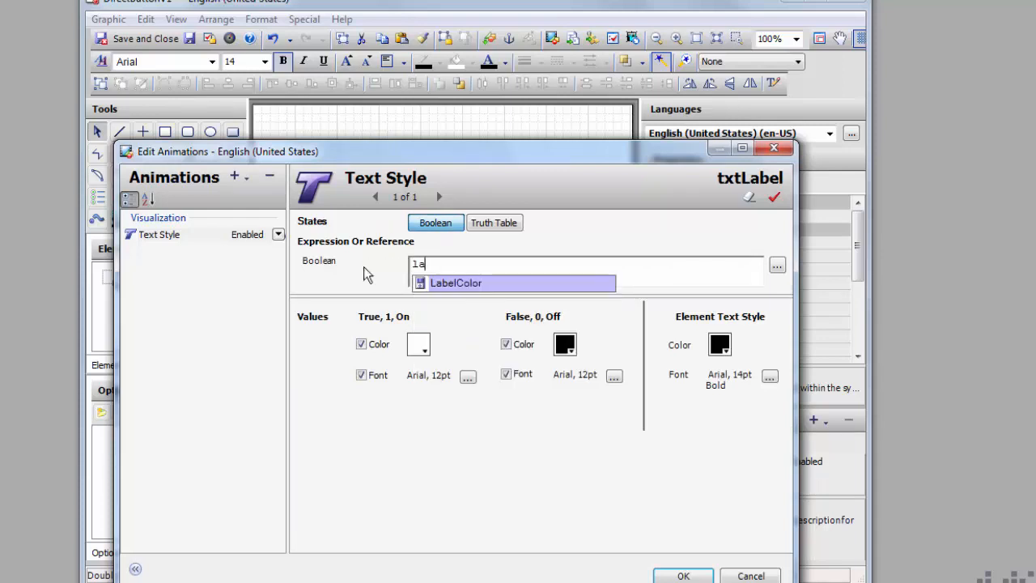
{"action": "left_click", "coordinate": [441, 283]}
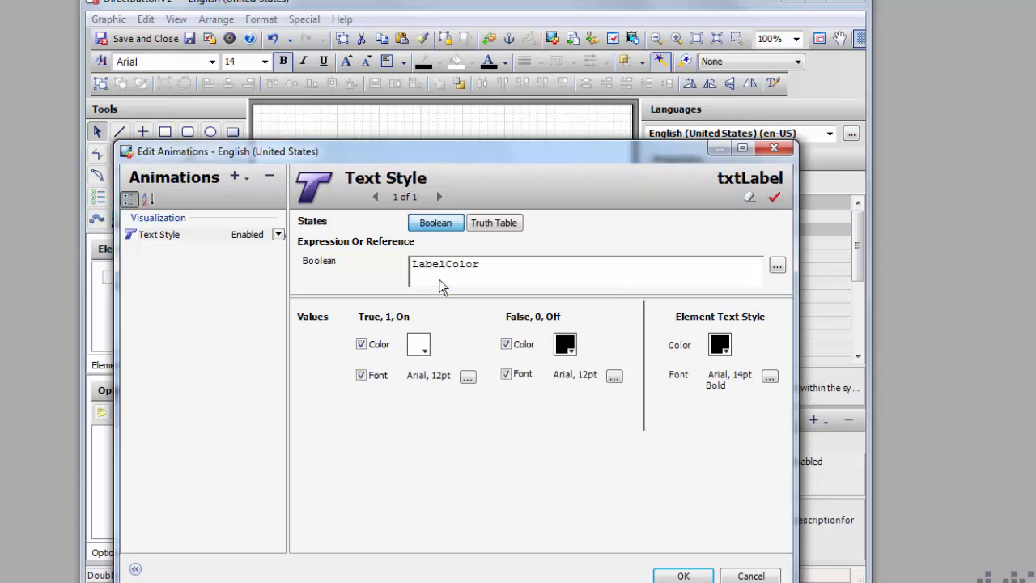
{"action": "left_click", "coordinate": [426, 344]}
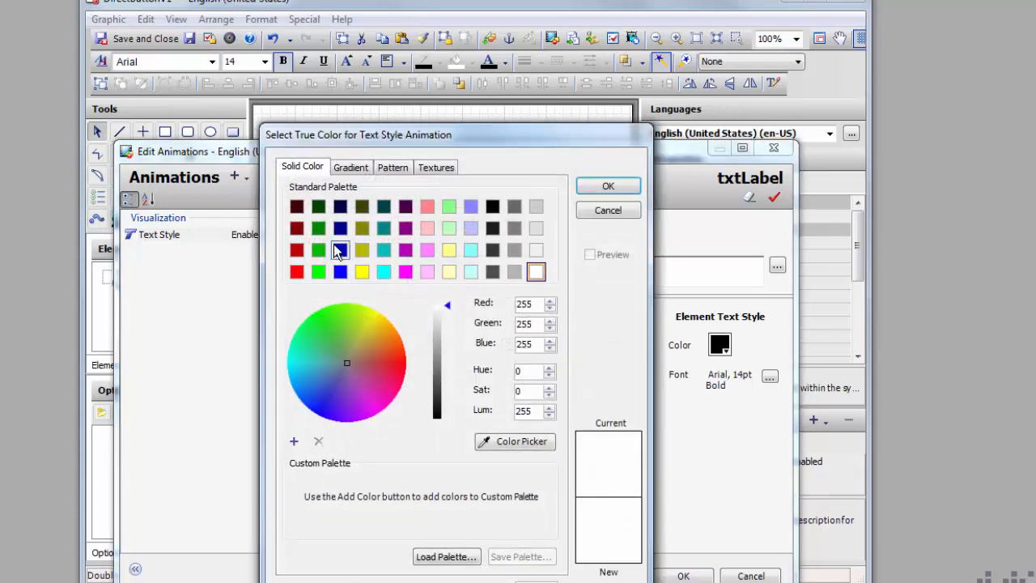
{"action": "left_click", "coordinate": [340, 272]}
{"action": "left_click", "coordinate": [608, 189]}
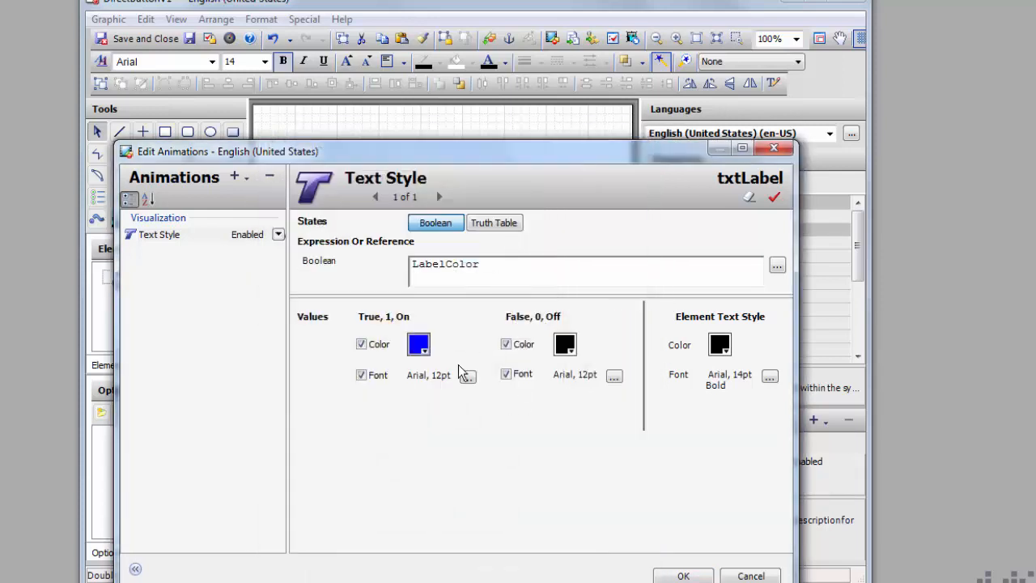
Step: Set both true and false fonts to Arial 14pt Bold and apply the animation
{"action": "left_click", "coordinate": [468, 378]}
{"action": "left_click", "coordinate": [449, 241]}
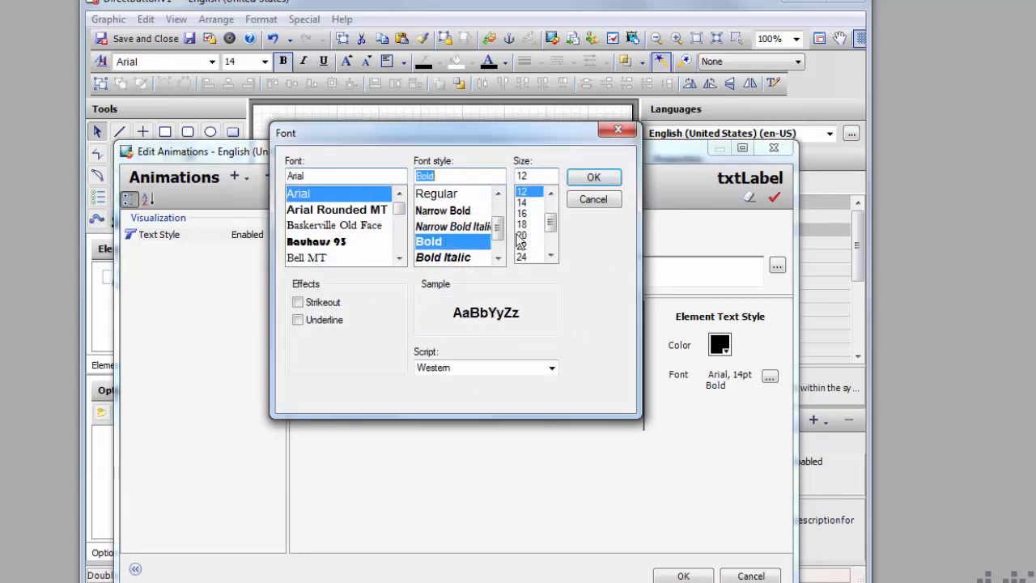
{"action": "left_click", "coordinate": [542, 202]}
{"action": "left_click", "coordinate": [586, 180]}
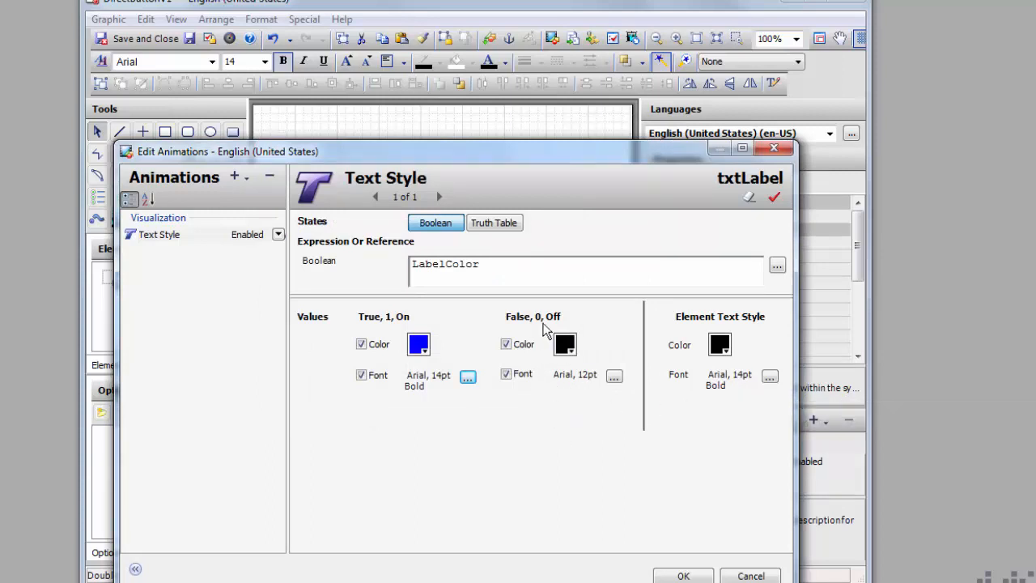
{"action": "left_click", "coordinate": [614, 376]}
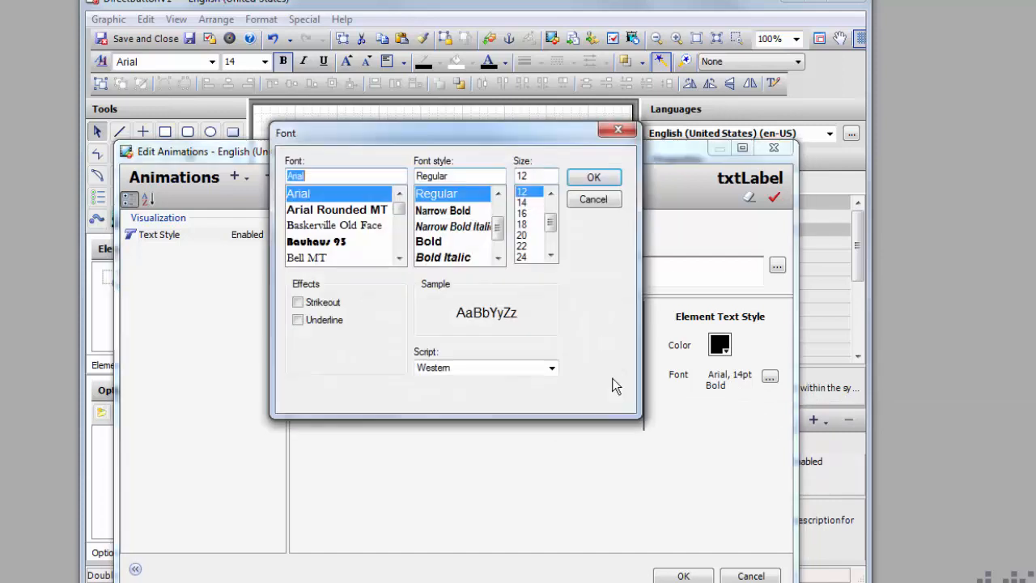
{"action": "left_click", "coordinate": [442, 241]}
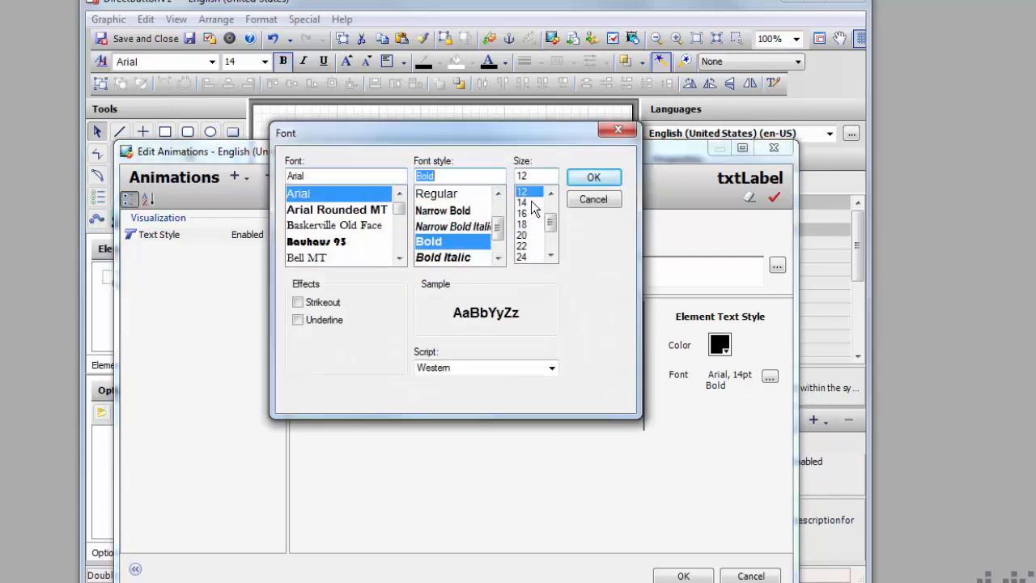
{"action": "left_click", "coordinate": [525, 202]}
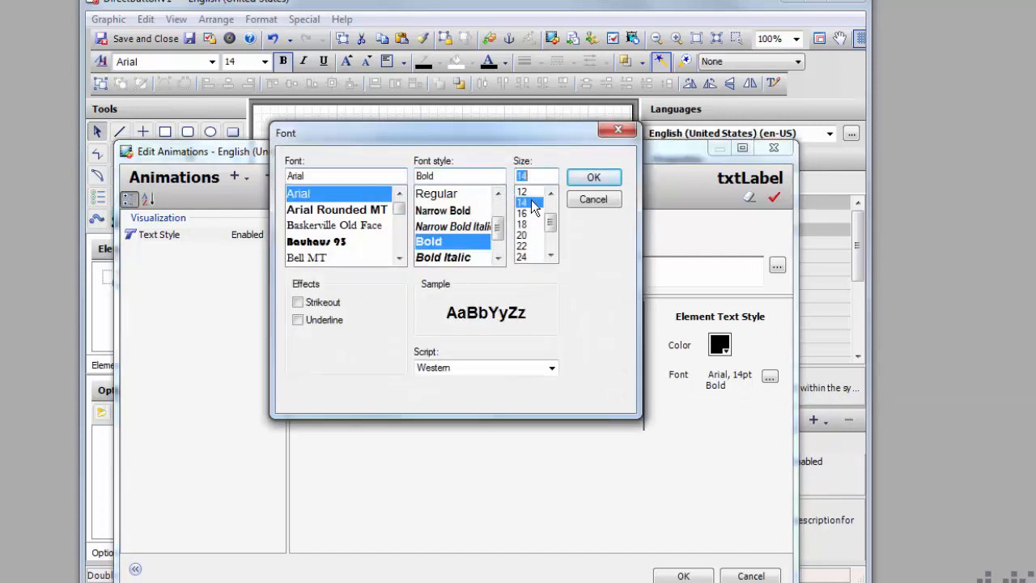
{"action": "left_click", "coordinate": [603, 180]}
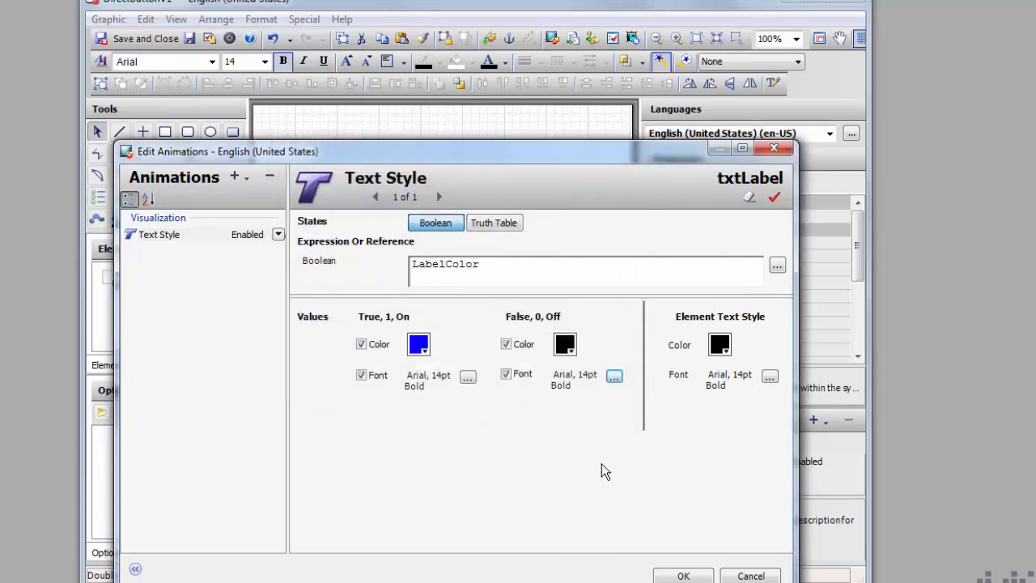
{"action": "left_click", "coordinate": [683, 576]}
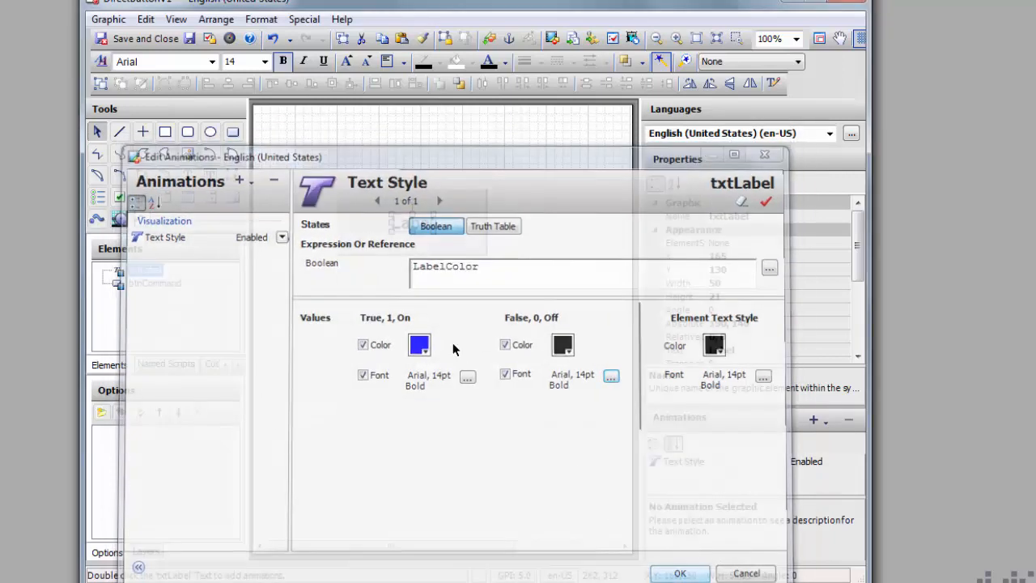
Step: Close the DirectButtonV1 editor, saving and checking in the changes
{"action": "left_click", "coordinate": [854, 3]}
{"action": "left_click", "coordinate": [401, 438]}
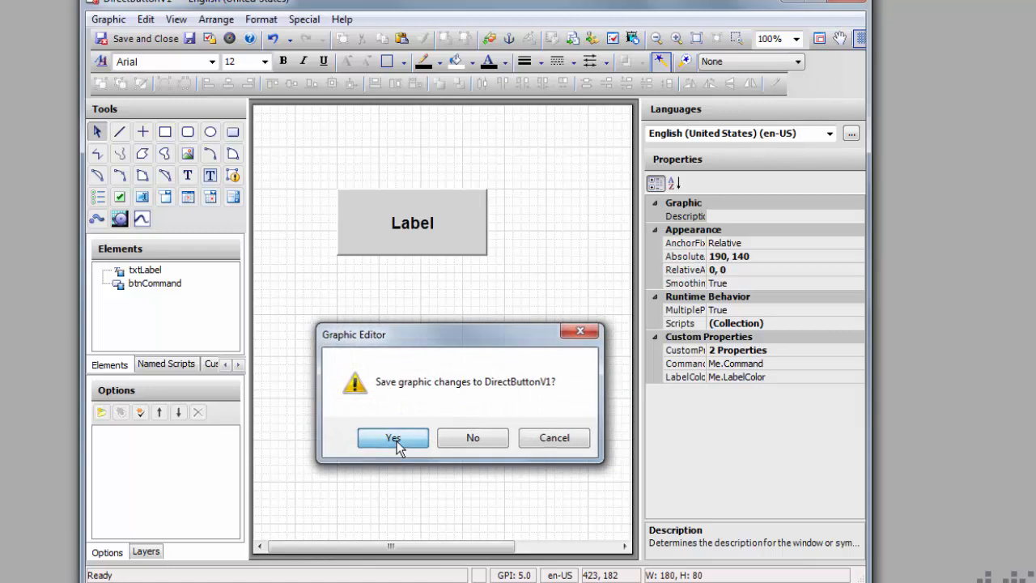
{"action": "left_click", "coordinate": [486, 458]}
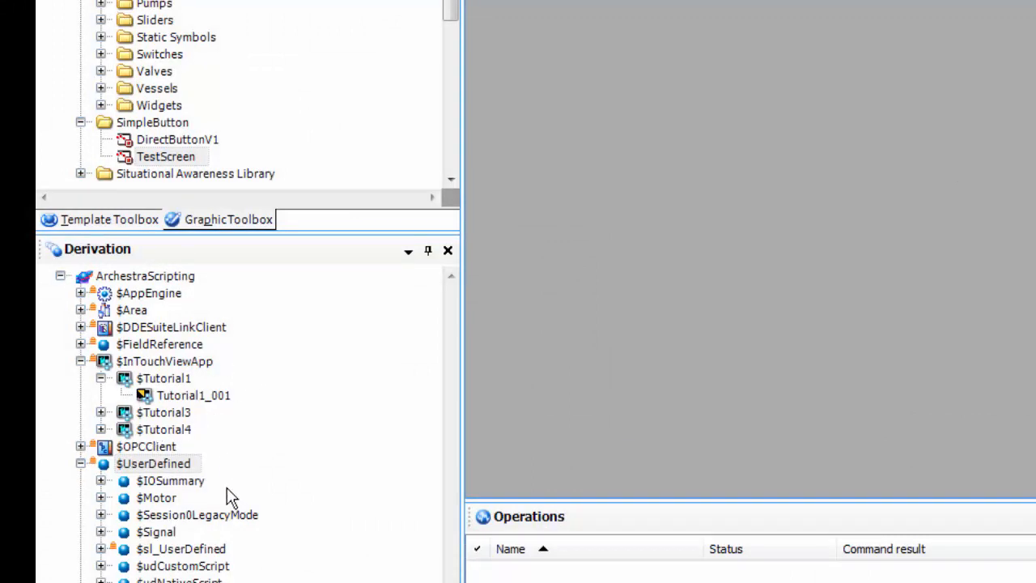
{"action": "left_click", "coordinate": [159, 464]}
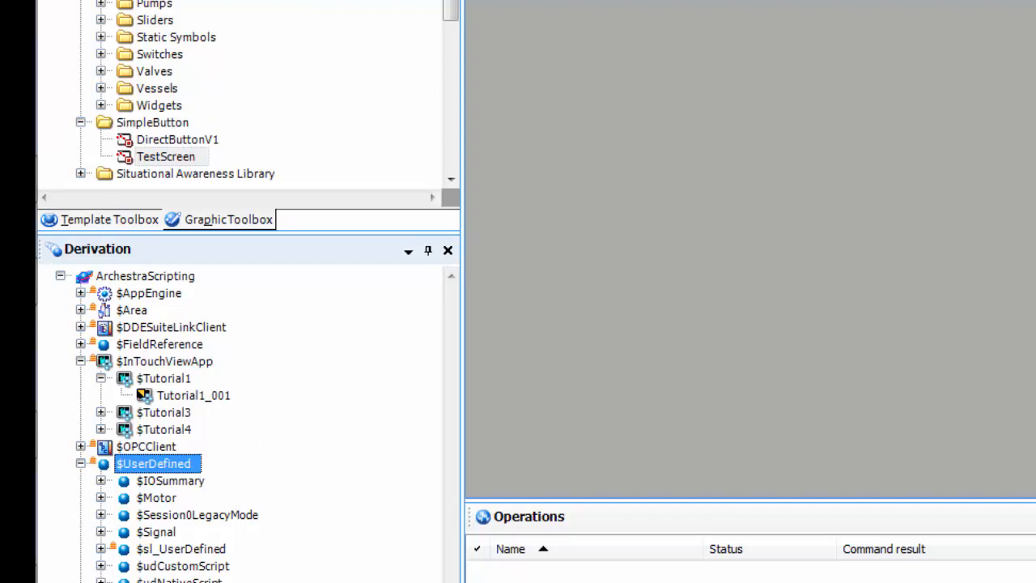
Step: Derive a new template DirectButtonV1 from $UserDefined and open it for editing
{"action": "right_click", "coordinate": [168, 469]}
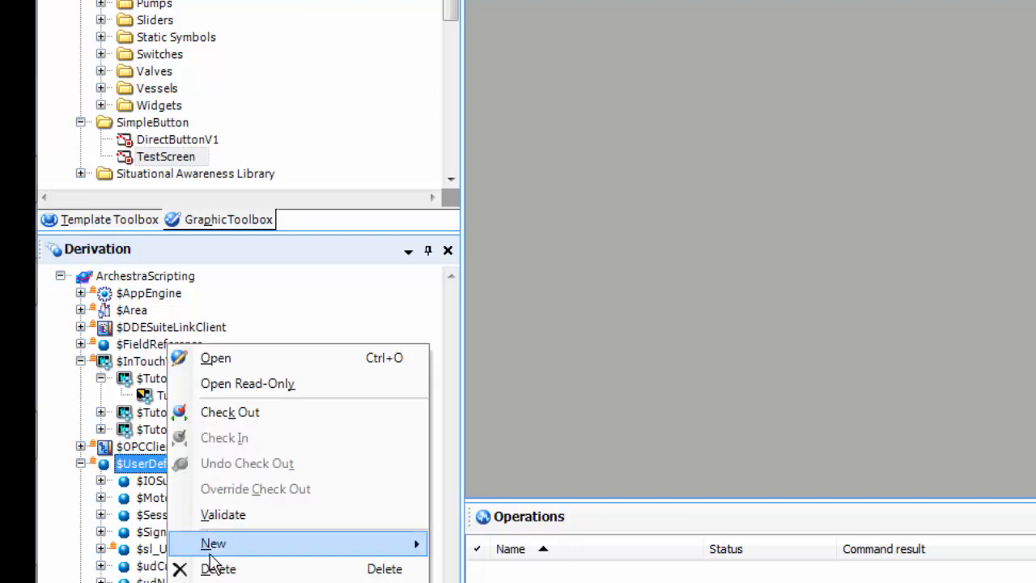
{"action": "mouse_move", "coordinate": [409, 544]}
{"action": "left_click", "coordinate": [494, 569]}
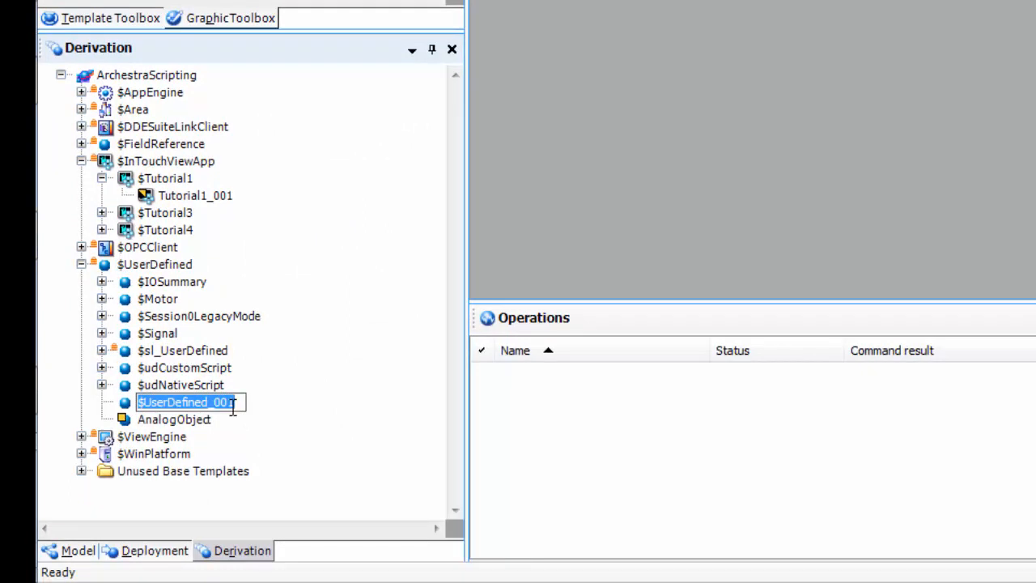
{"action": "type", "text": "DirectBut"}
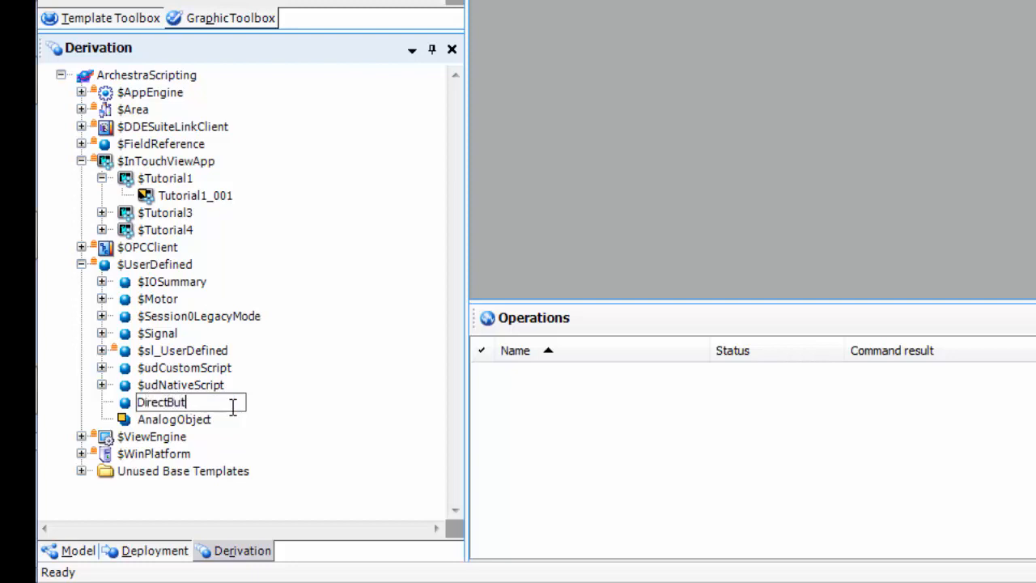
{"action": "type", "text": "tonV1"}
{"action": "key", "text": "Return"}
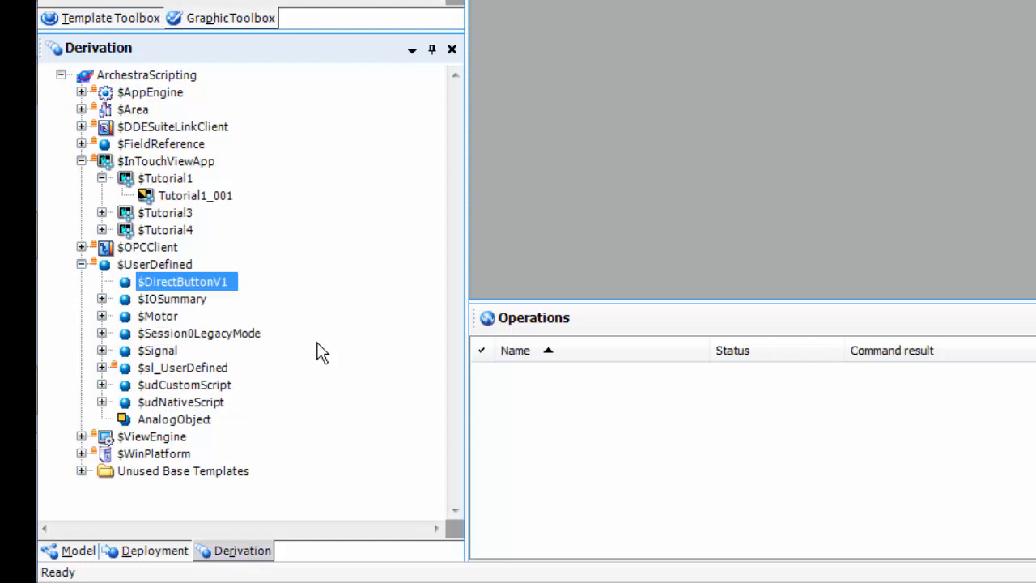
{"action": "double_click", "coordinate": [191, 282]}
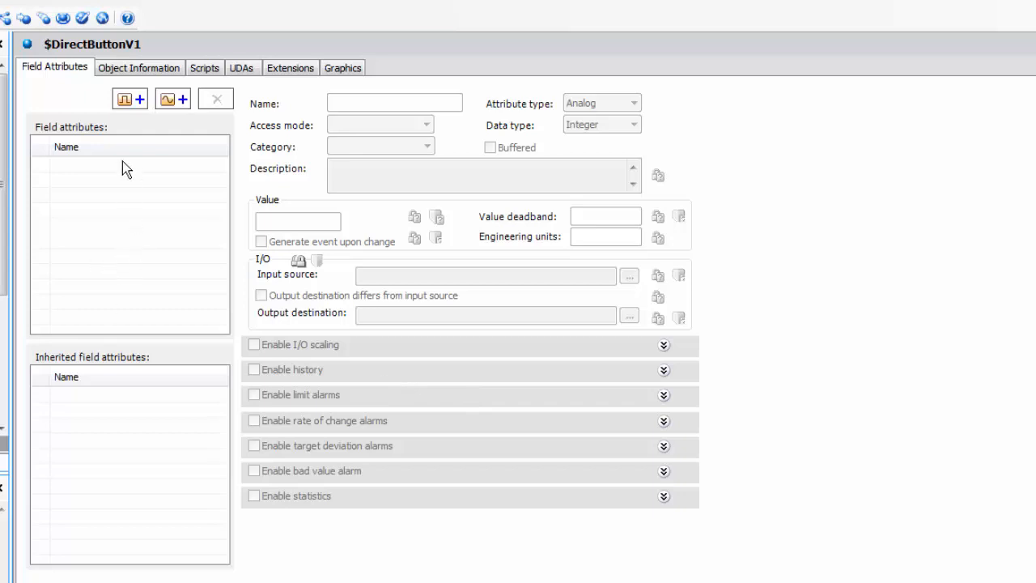
Step: Add and then delete the Discrete_001 field attribute, then go to the UDAs page
{"action": "left_click", "coordinate": [128, 101]}
{"action": "left_click", "coordinate": [217, 98]}
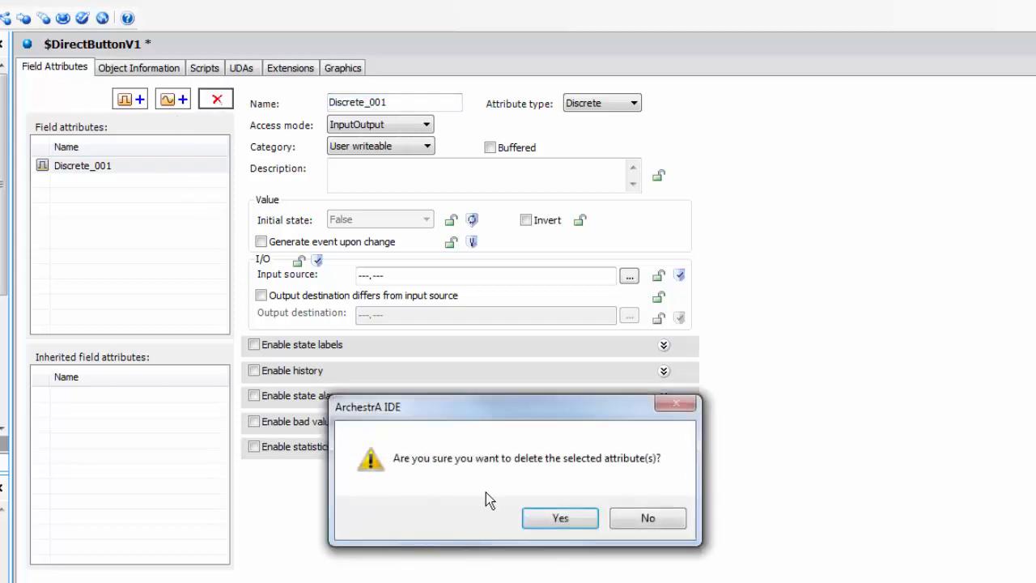
{"action": "left_click", "coordinate": [549, 515]}
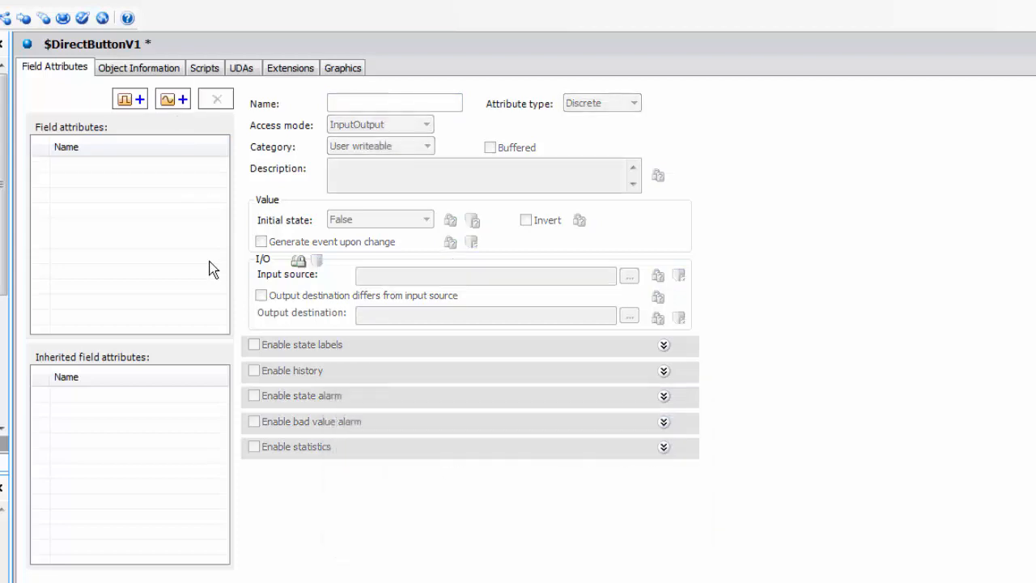
{"action": "left_click", "coordinate": [241, 69]}
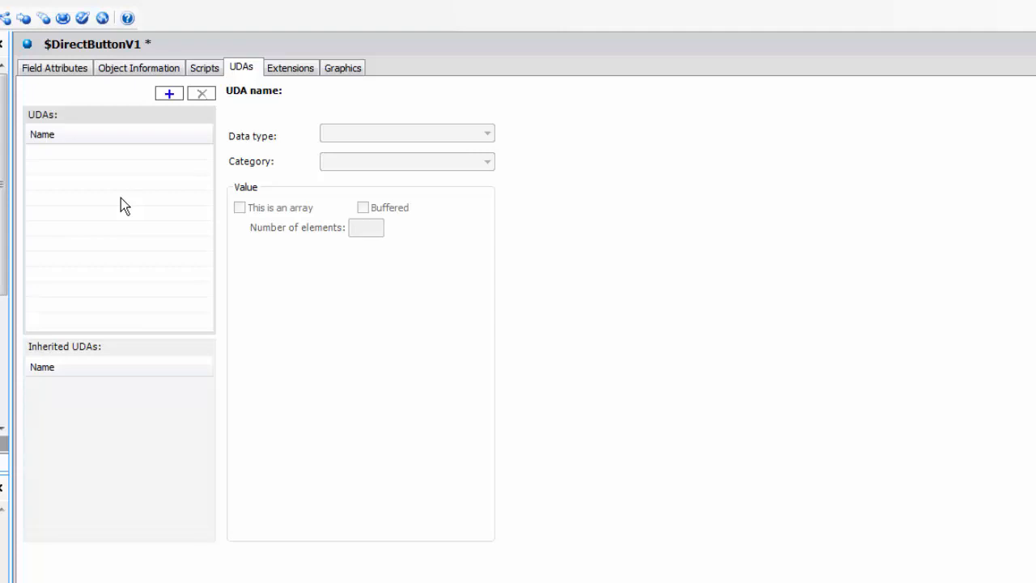
Step: Add two Boolean UDAs, udaCommand and udaLabelColor, to $DirectButtonV1
{"action": "left_click", "coordinate": [170, 95]}
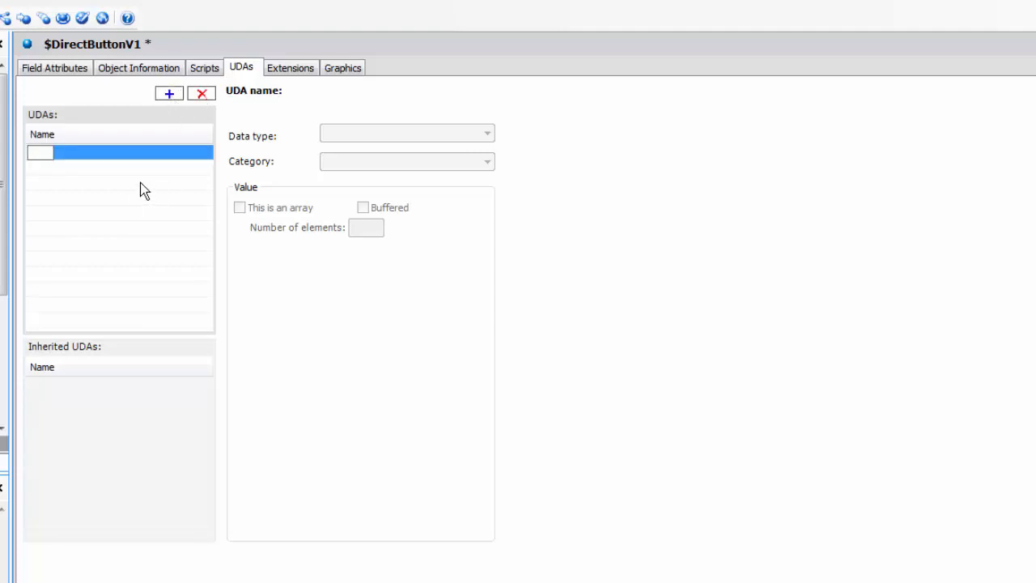
{"action": "type", "text": "udaCommand"}
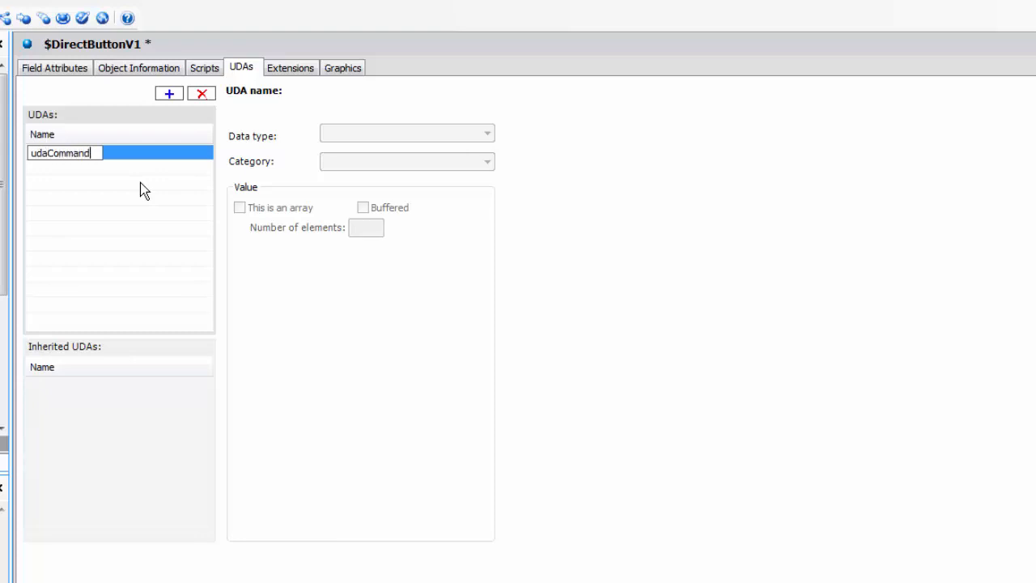
{"action": "left_click", "coordinate": [55, 221]}
{"action": "left_click", "coordinate": [85, 154]}
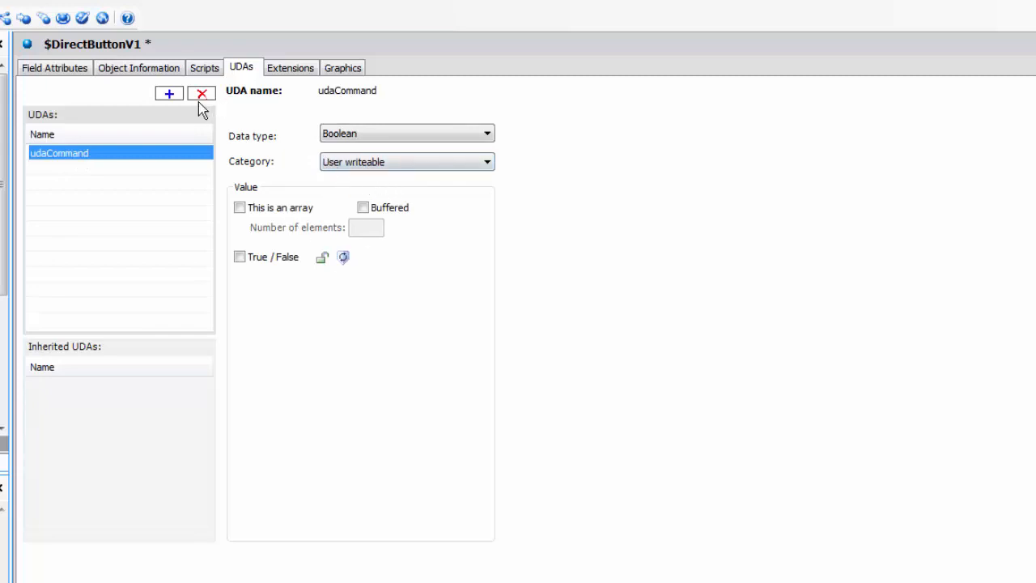
{"action": "left_click", "coordinate": [164, 94]}
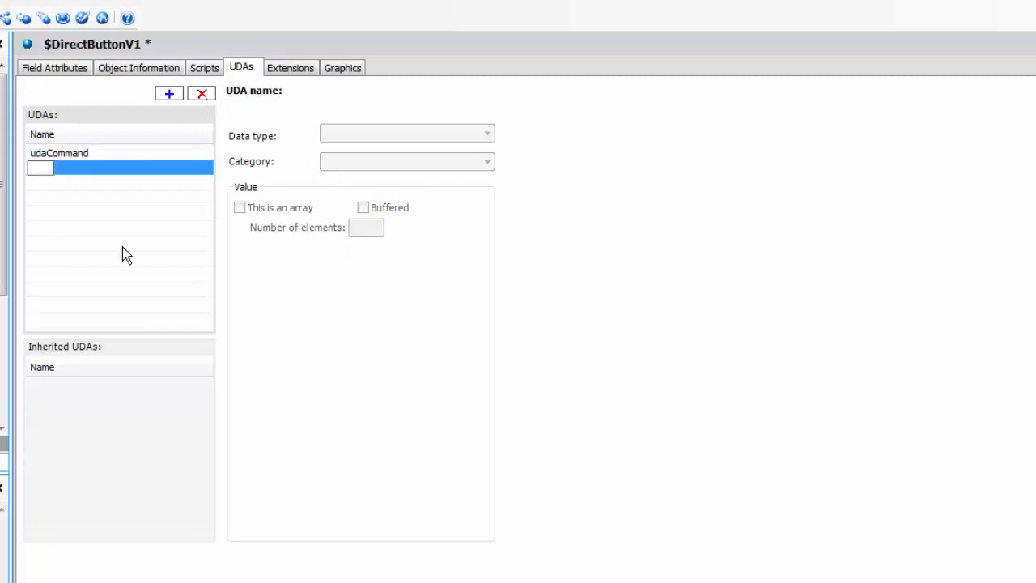
{"action": "type", "text": "udaLabelCoo"}
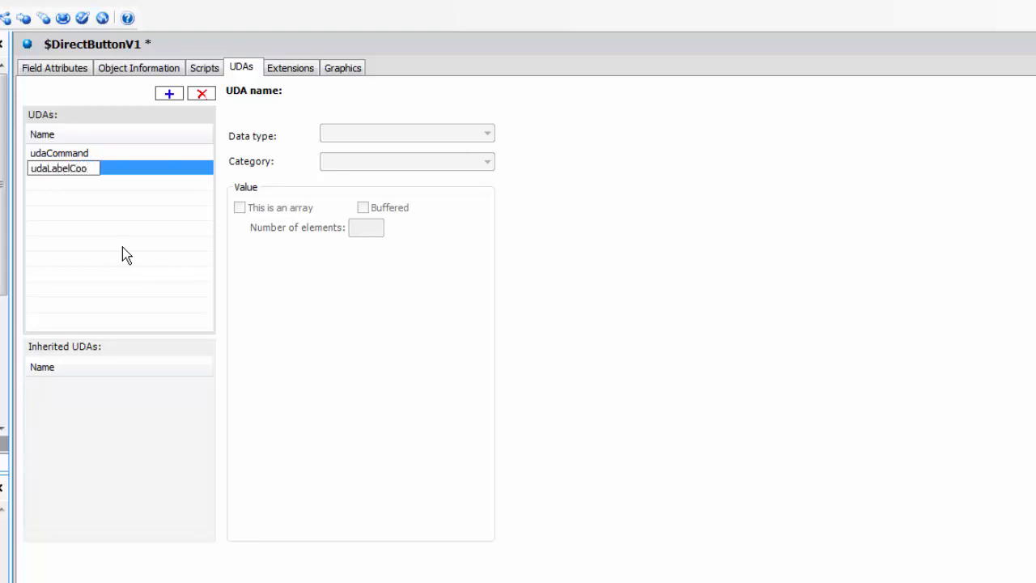
{"action": "key", "text": "BackSpace"}
{"action": "type", "text": "lor"}
{"action": "key", "text": "Return"}
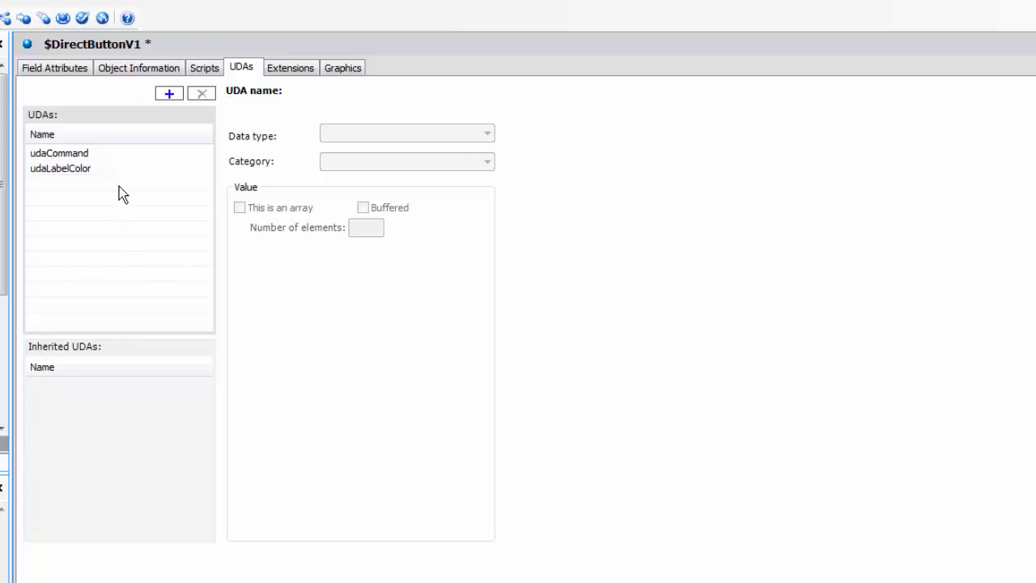
{"action": "left_click", "coordinate": [81, 169]}
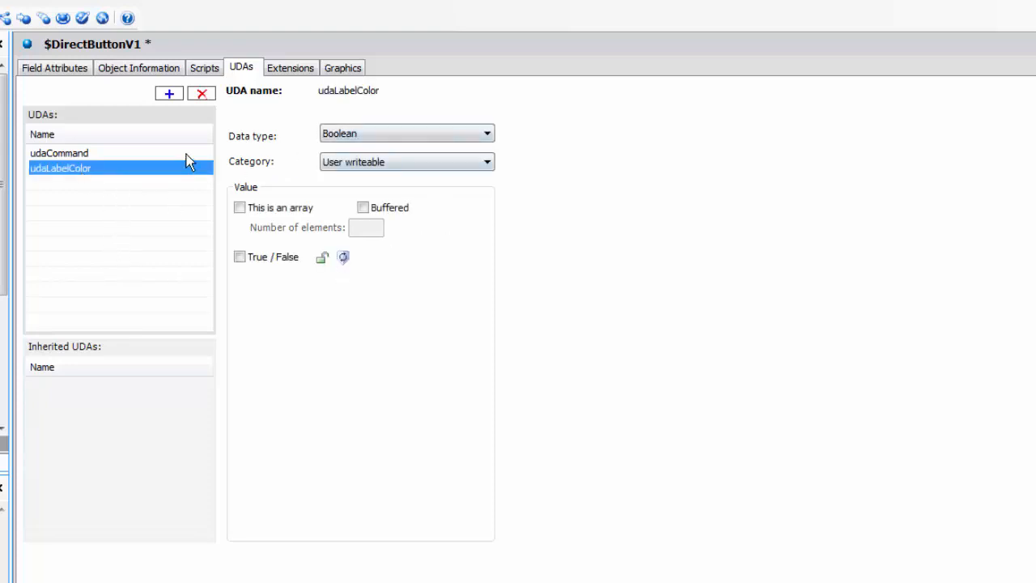
{"action": "left_click", "coordinate": [53, 68]}
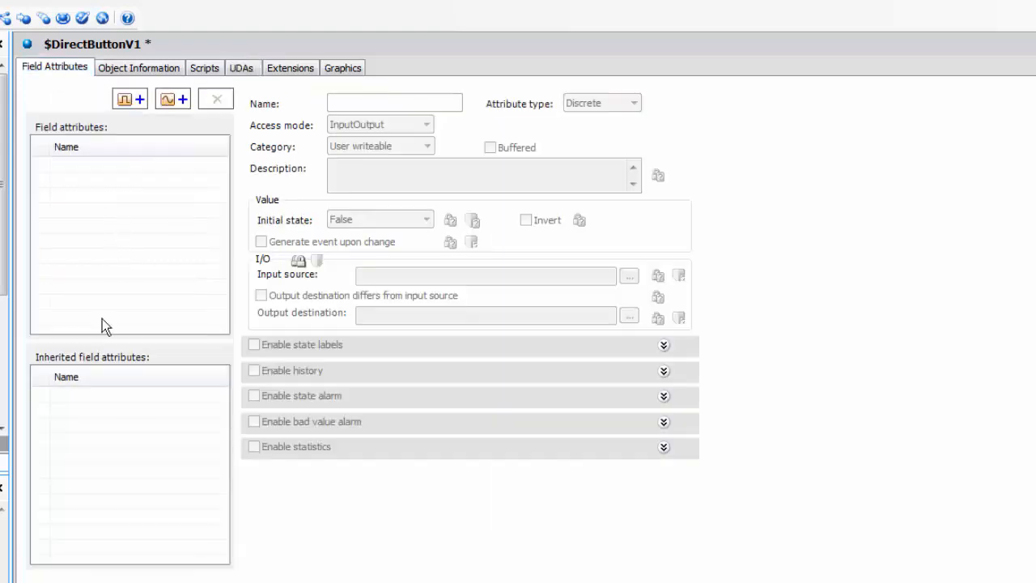
Step: Add discrete field attribute Command, described 'Command Action', with input source me.udaCommand
{"action": "left_click", "coordinate": [128, 95]}
{"action": "left_click_drag", "start_coordinate": [412, 106], "coordinate": [271, 121]}
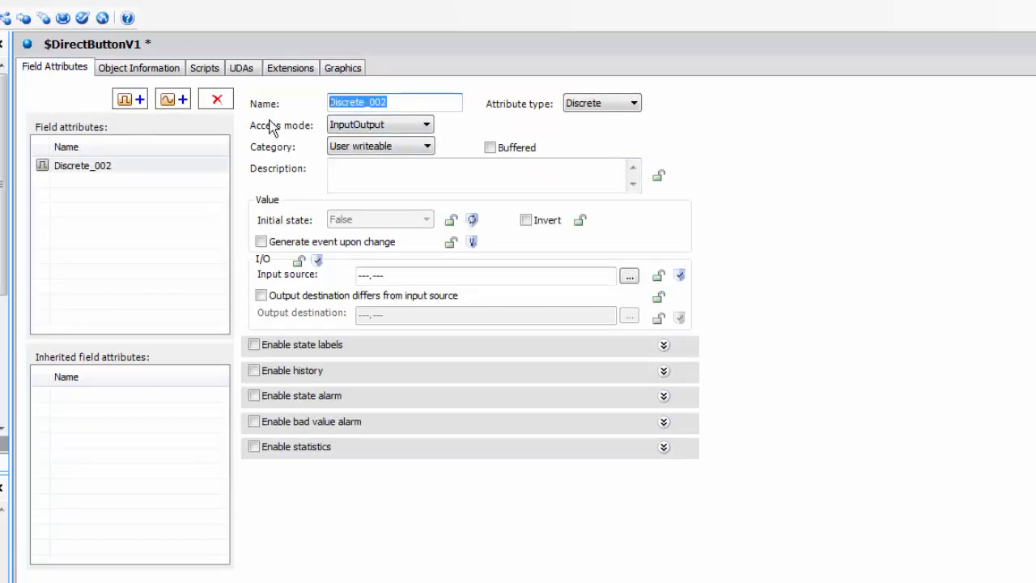
{"action": "type", "text": "Command"}
{"action": "left_click", "coordinate": [335, 173]}
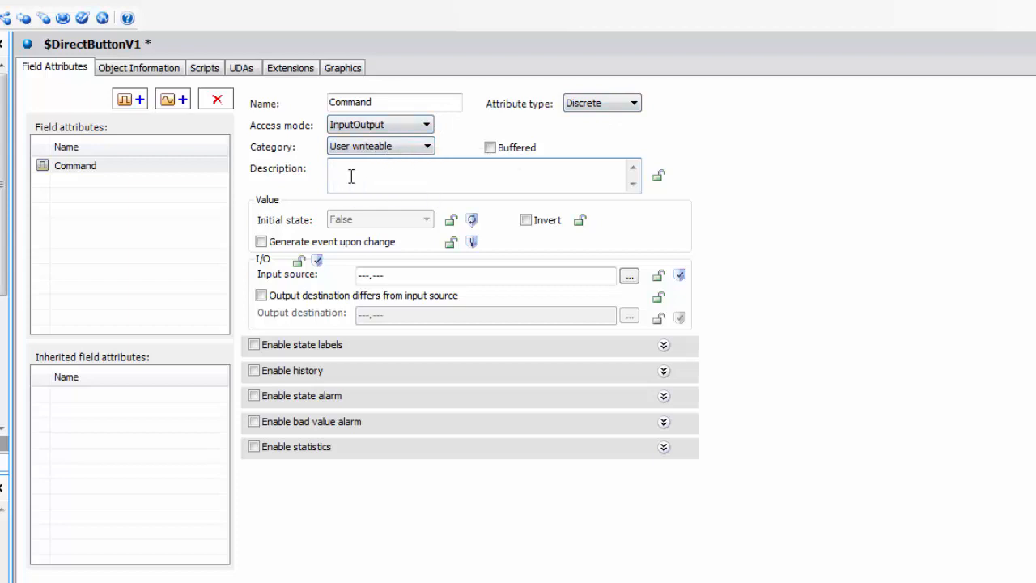
{"action": "type", "text": "ommand Action"}
{"action": "left_click", "coordinate": [393, 274]}
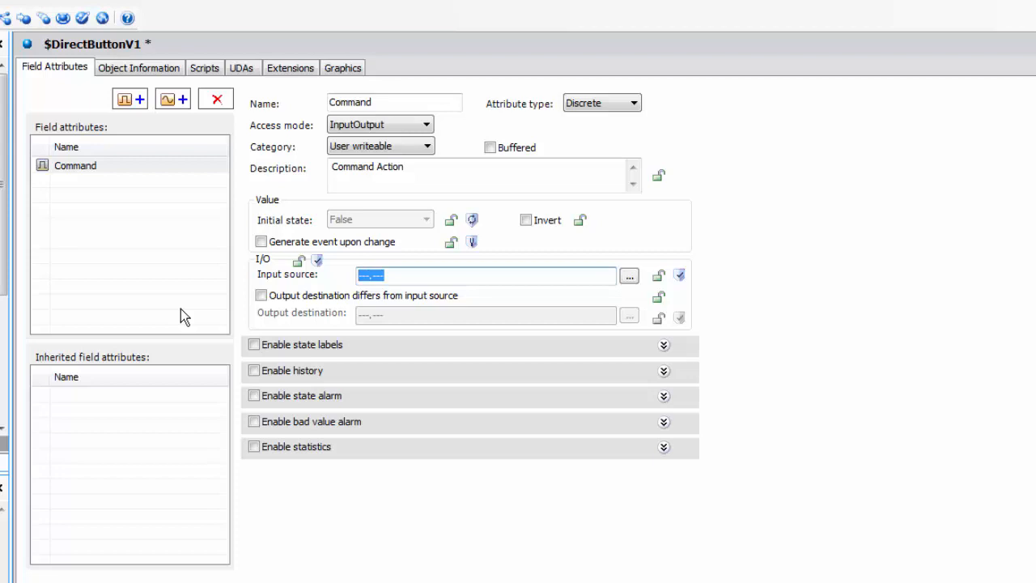
{"action": "type", "text": "me.udaCommand"}
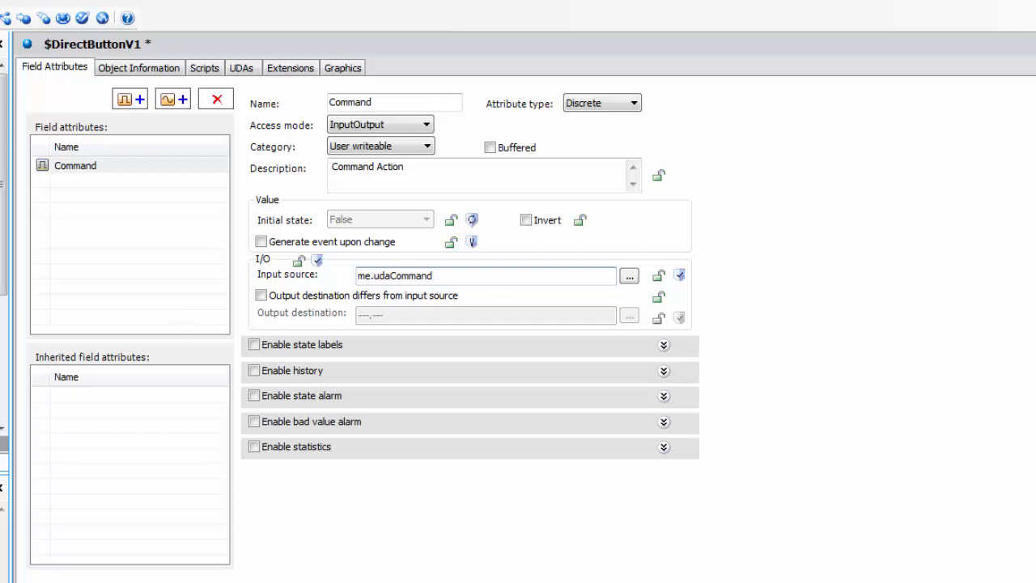
{"action": "left_click", "coordinate": [120, 217]}
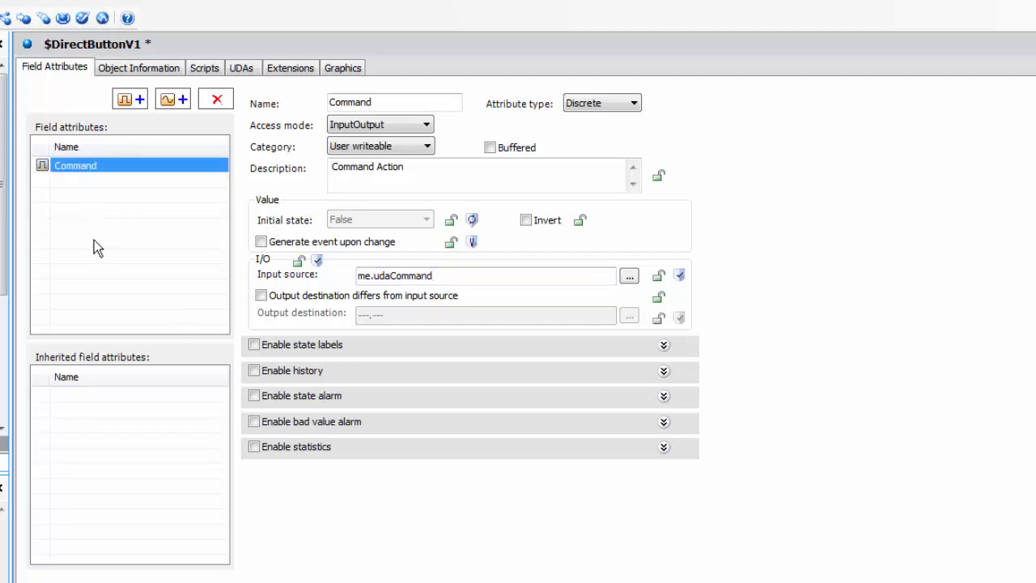
{"action": "left_click", "coordinate": [135, 99]}
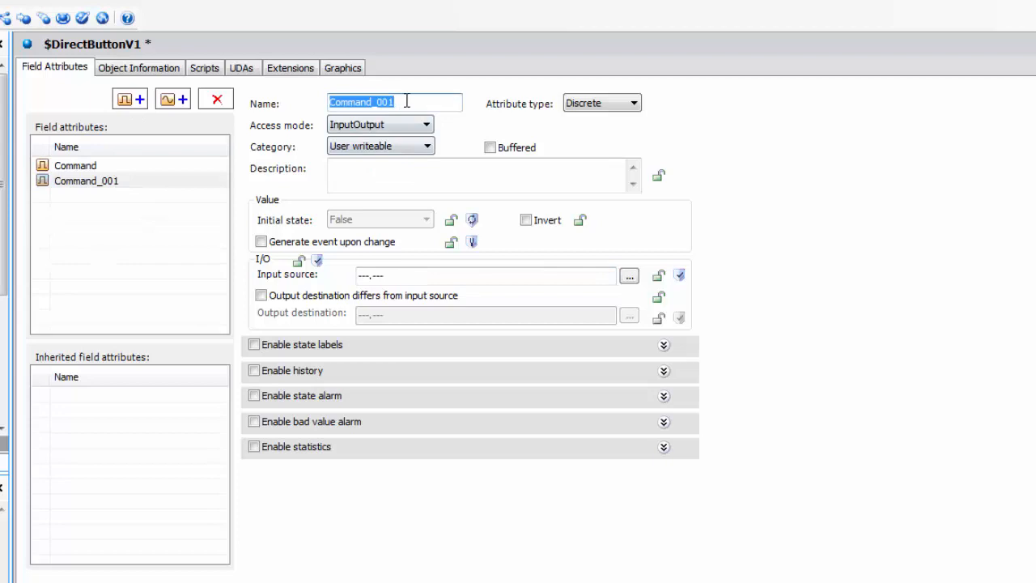
Step: Name the second attribute LabelColor, described 'Label Color Action', with input source me.udaLabelColor
{"action": "type", "text": "Le"}
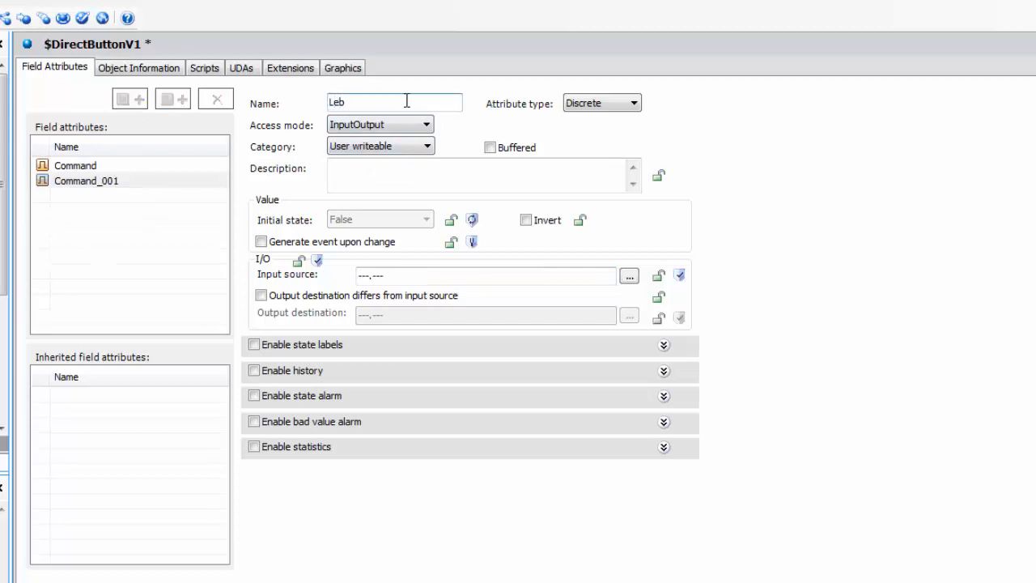
{"action": "key", "text": "BackSpace"}
{"action": "type", "text": "abelColor"}
{"action": "left_click", "coordinate": [388, 172]}
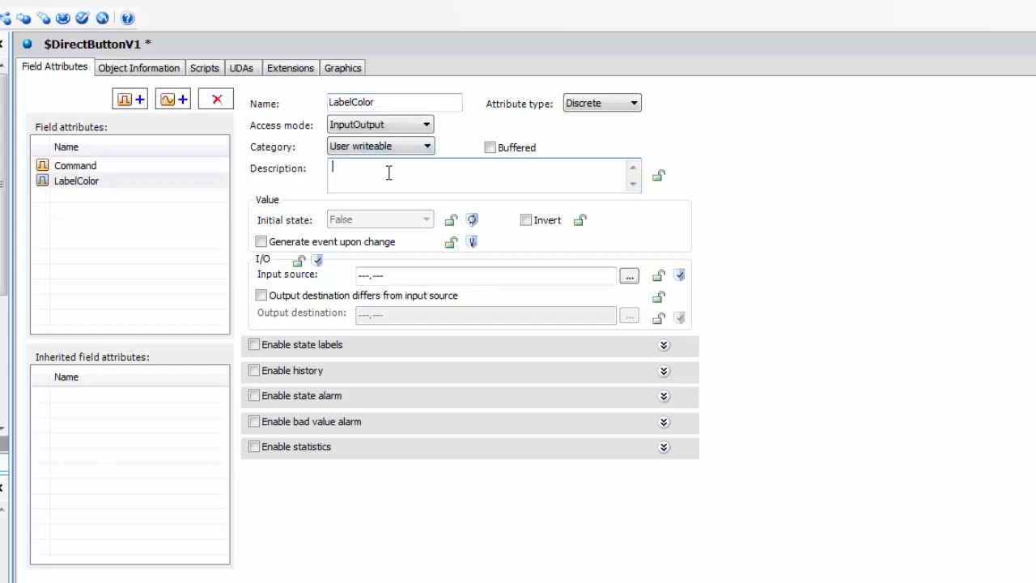
{"action": "type", "text": "Label"}
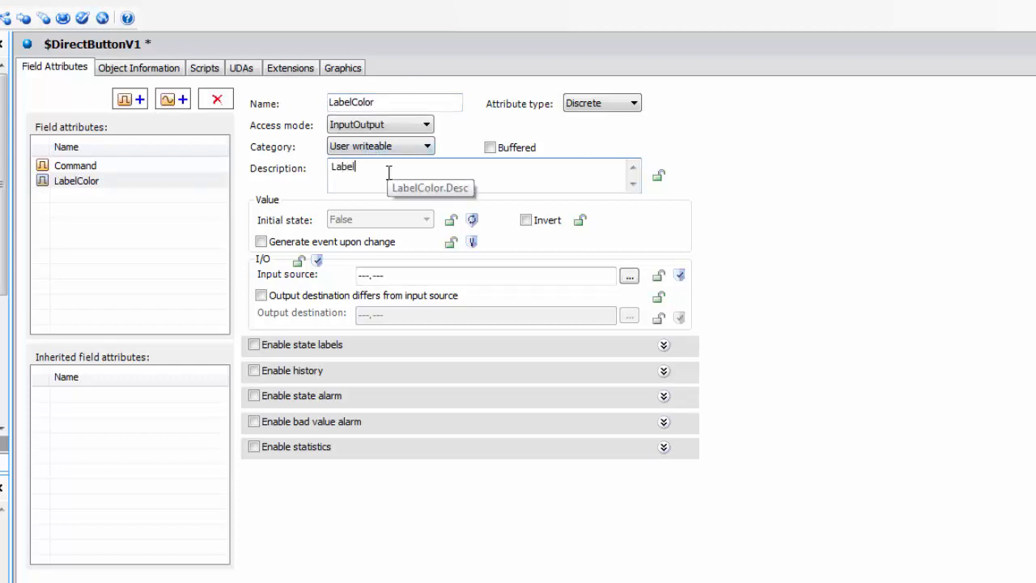
{"action": "type", "text": " Color Action"}
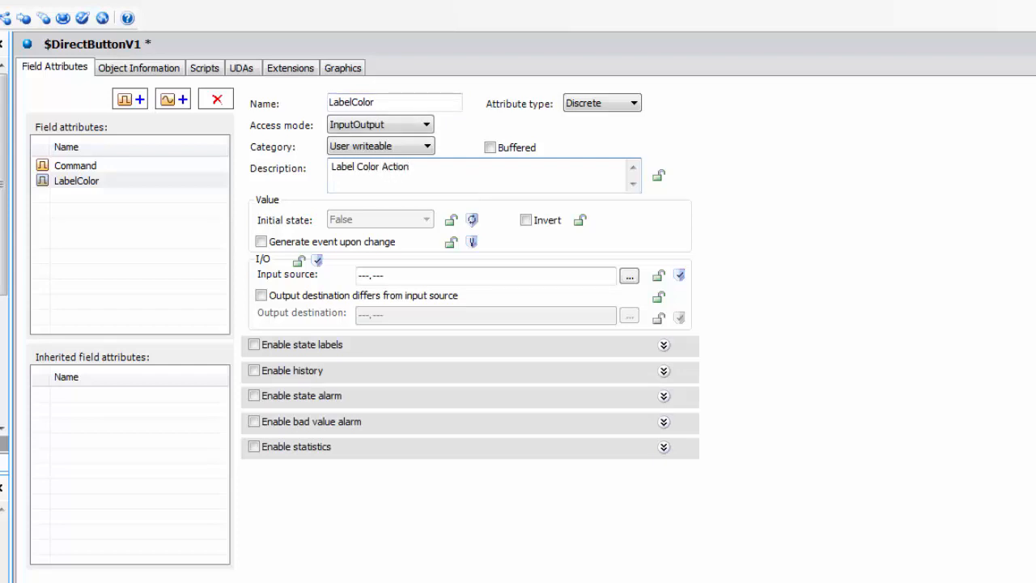
{"action": "left_click", "coordinate": [387, 273]}
{"action": "type", "text": "me.udaLabe"}
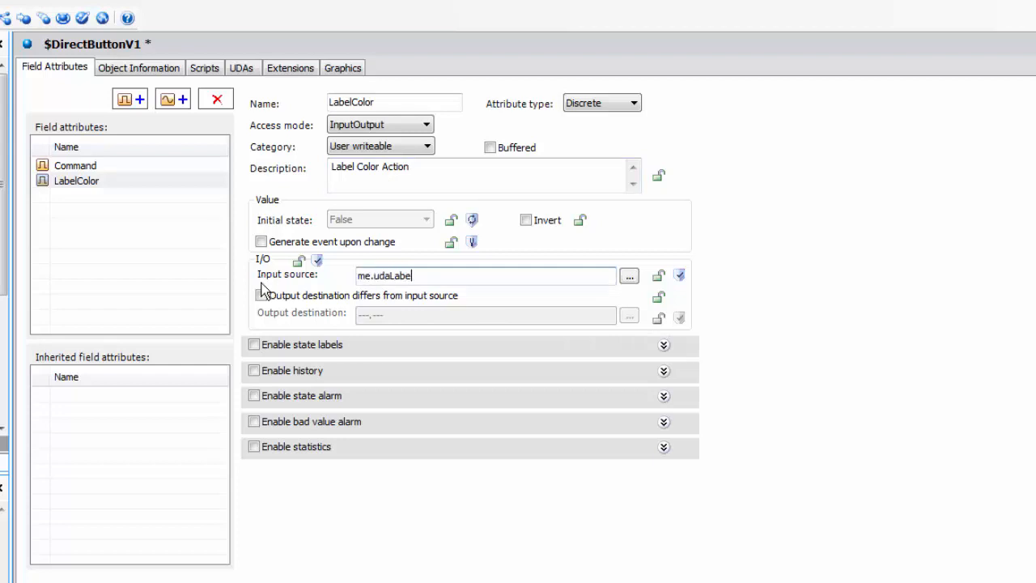
{"action": "type", "text": "lColor"}
{"action": "left_click", "coordinate": [122, 244]}
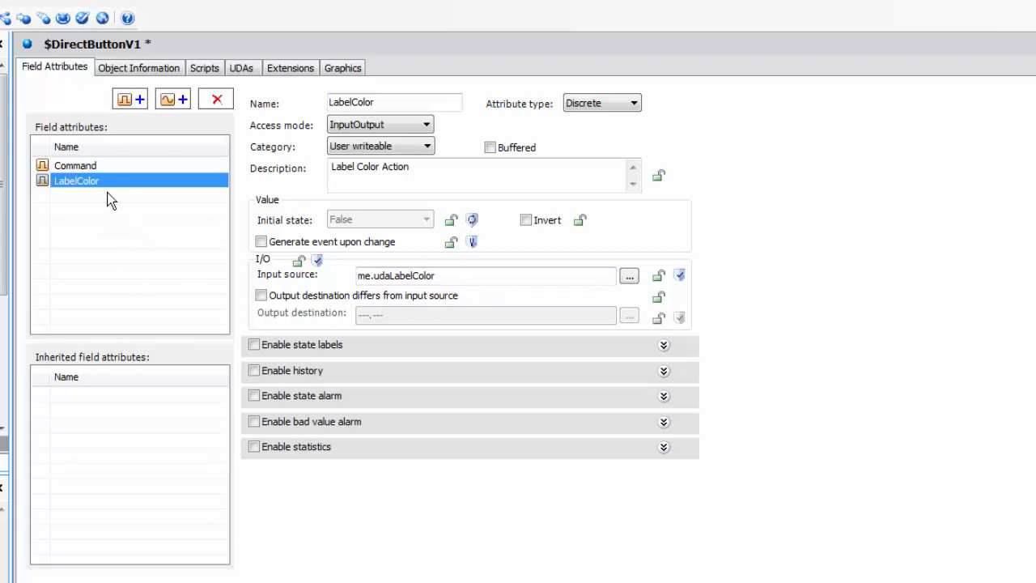
{"action": "left_click", "coordinate": [77, 165]}
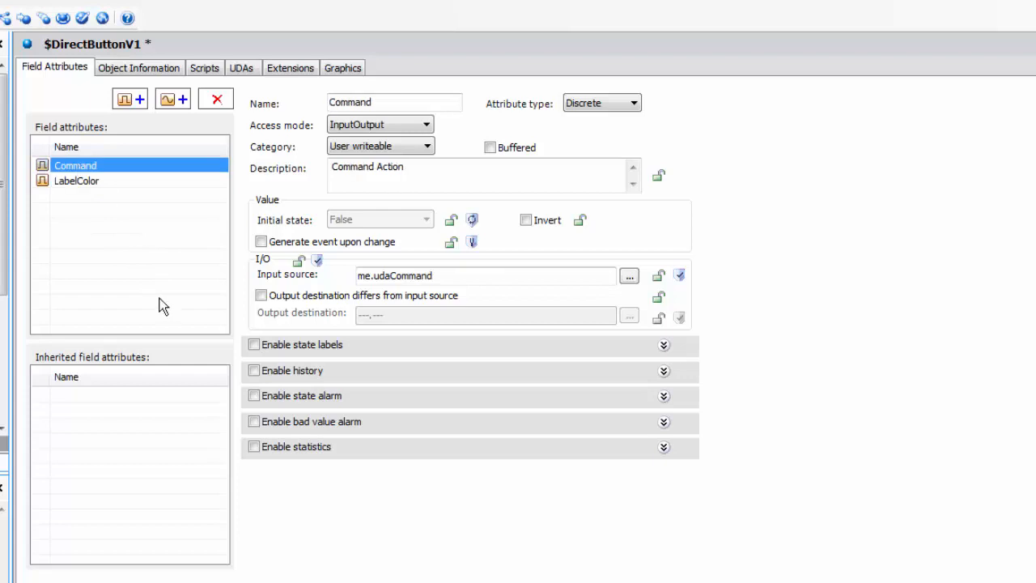
{"action": "left_click", "coordinate": [83, 181]}
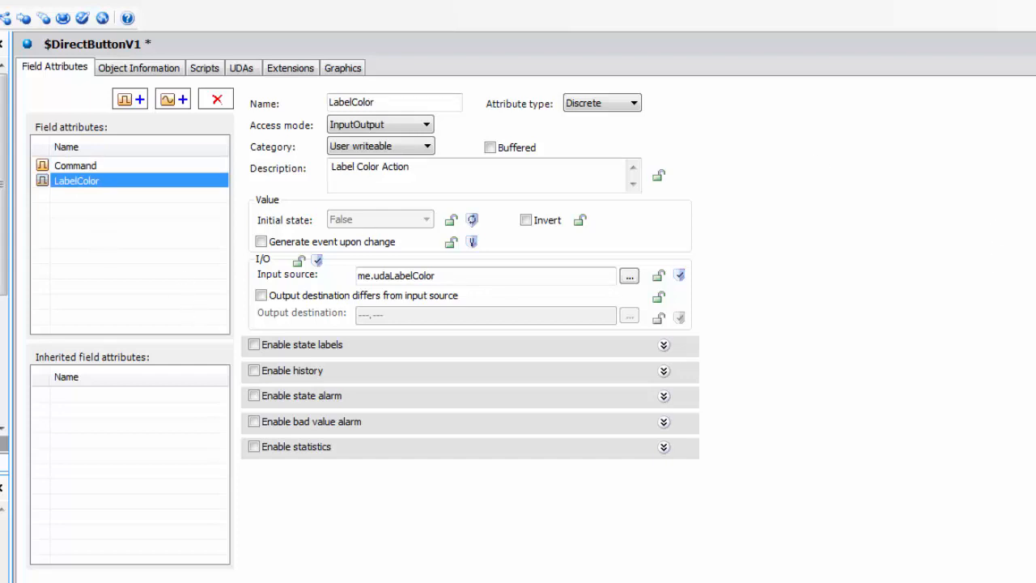
Step: Save the $DirectButtonV1 template edits and check the template in
{"action": "left_click", "coordinate": [446, 516]}
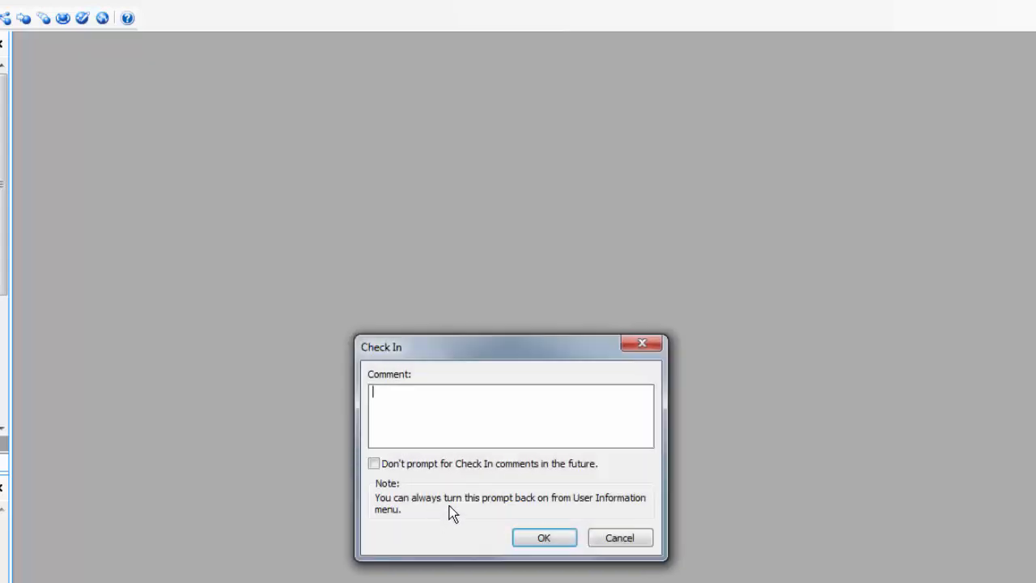
{"action": "left_click", "coordinate": [530, 537]}
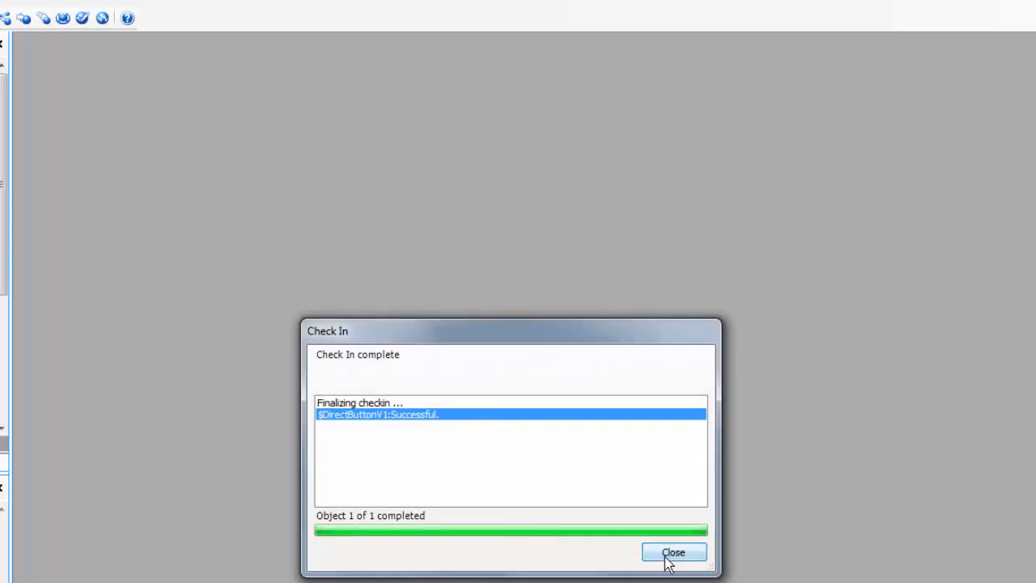
{"action": "left_click", "coordinate": [665, 557]}
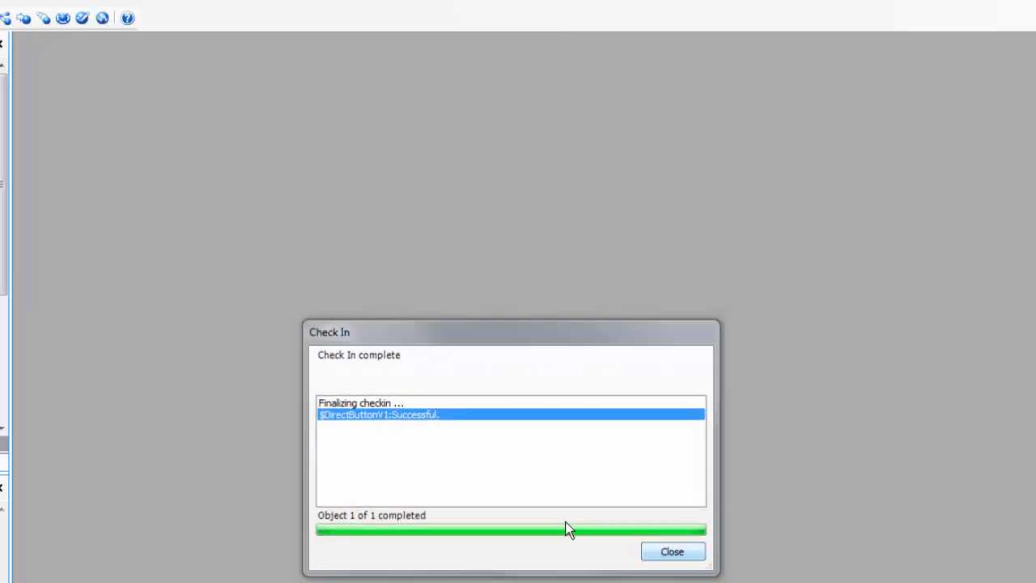
Step: Create a new instance of $DirectButtonV1, keeping the default name DirectButtonV1_001
{"action": "right_click", "coordinate": [37, 460]}
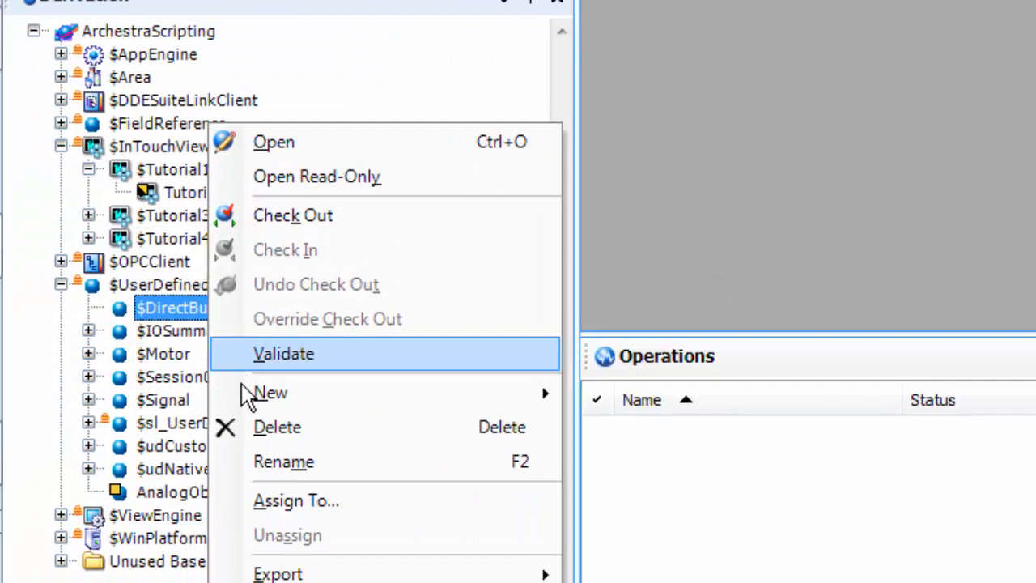
{"action": "mouse_move", "coordinate": [106, 535]}
{"action": "left_click", "coordinate": [633, 397]}
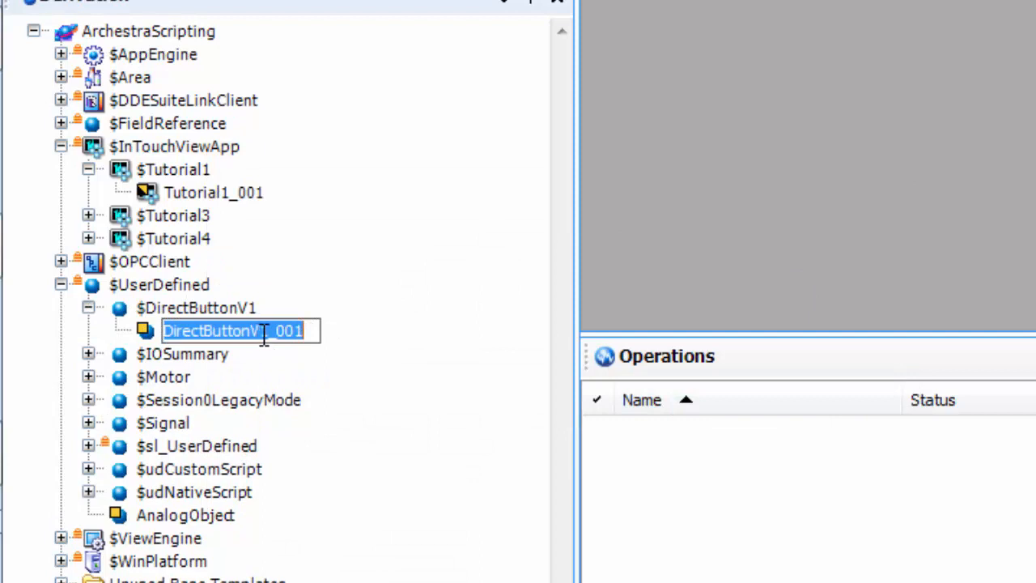
{"action": "key", "text": "Return"}
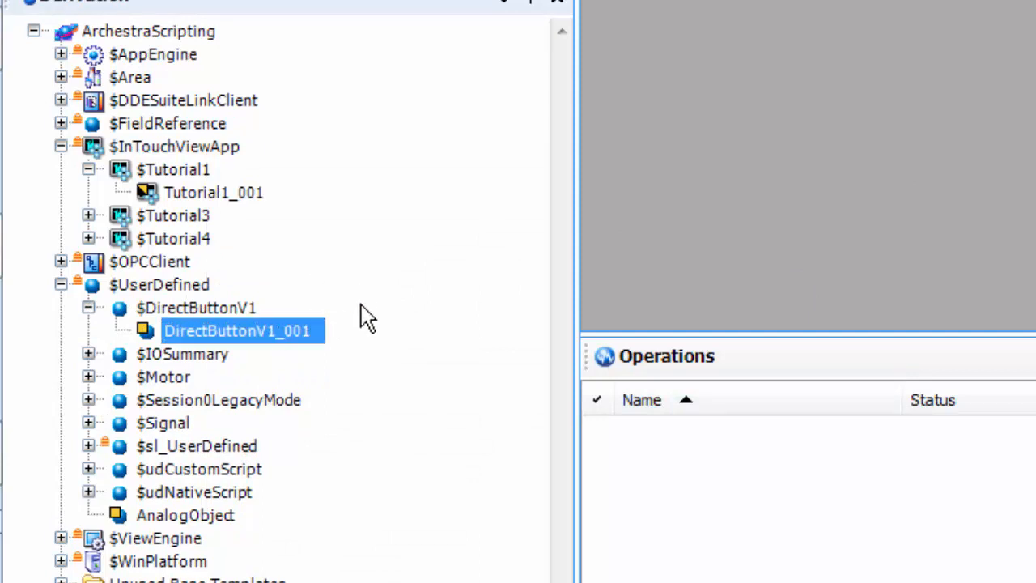
{"action": "left_click", "coordinate": [229, 310]}
{"action": "left_click", "coordinate": [272, 332]}
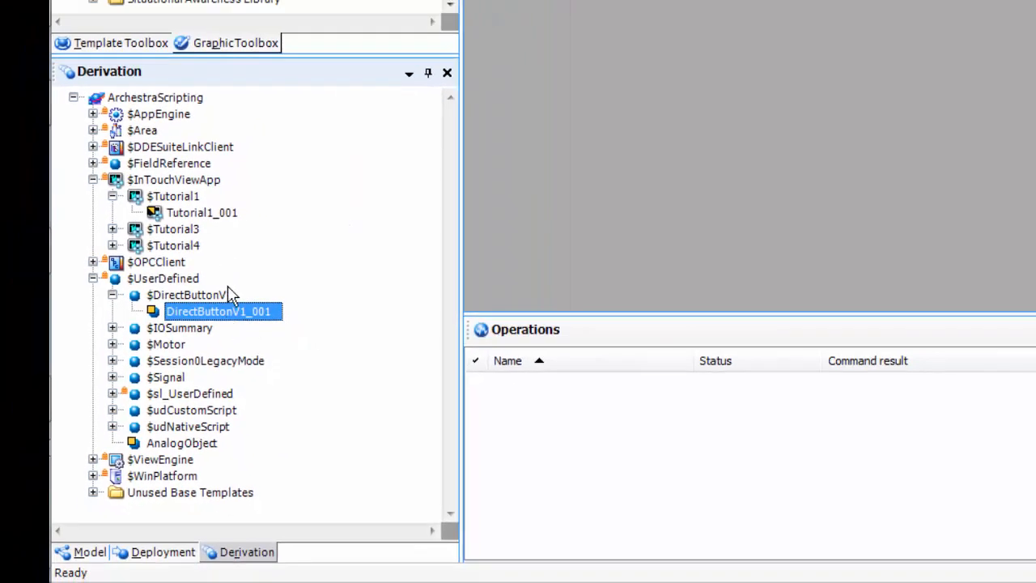
Step: Switch to the Deployment tree and bring up the actions for AppEngine_001
{"action": "left_click", "coordinate": [158, 553]}
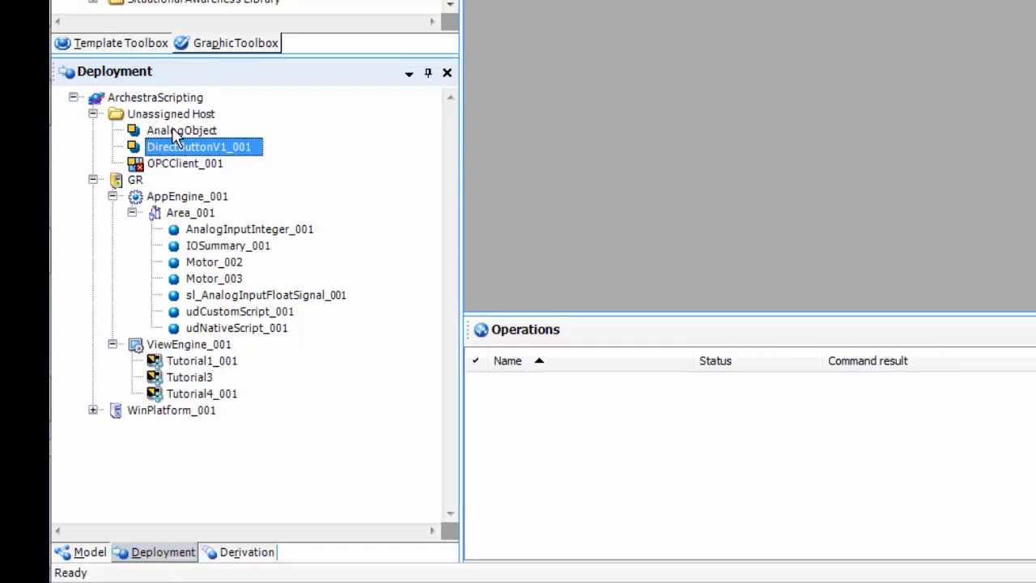
{"action": "right_click", "coordinate": [188, 203]}
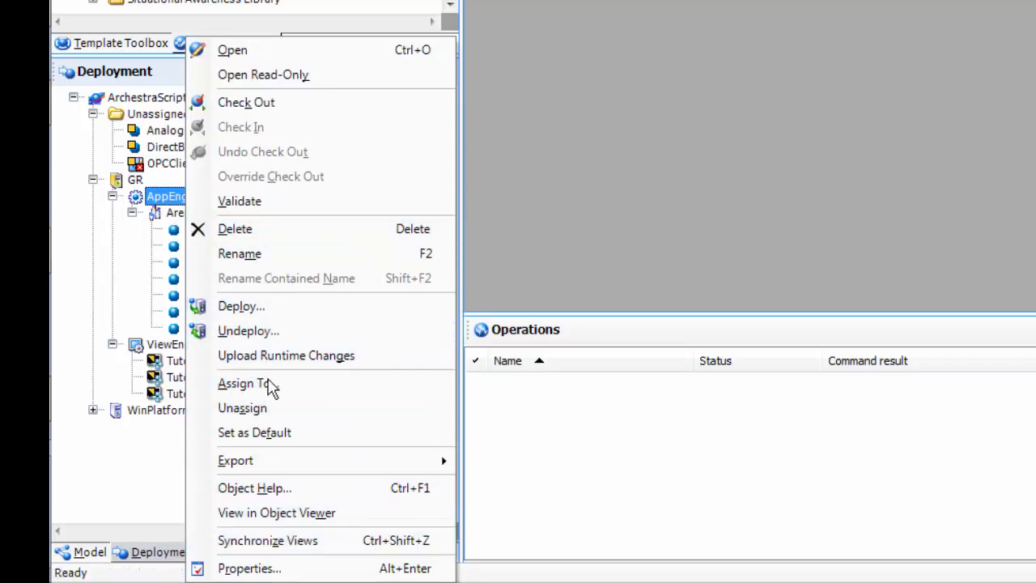
Step: Make AppEngine_001 the default engine, assign DirectButtonV1_001 to Area_001, and deploy it
{"action": "left_click", "coordinate": [261, 434]}
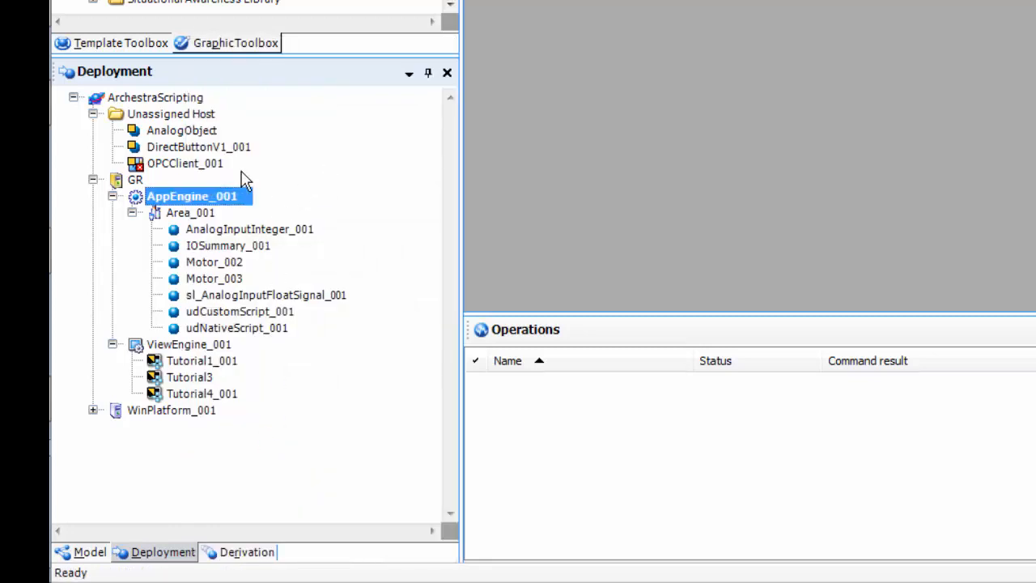
{"action": "left_click_drag", "start_coordinate": [176, 149], "coordinate": [250, 224]}
{"action": "right_click", "coordinate": [259, 237]}
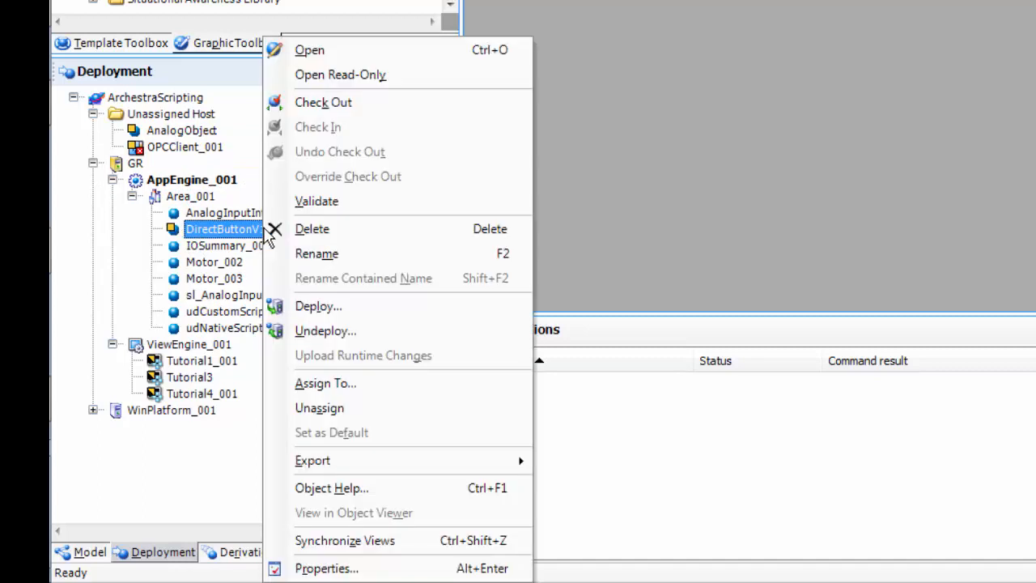
{"action": "left_click", "coordinate": [275, 305]}
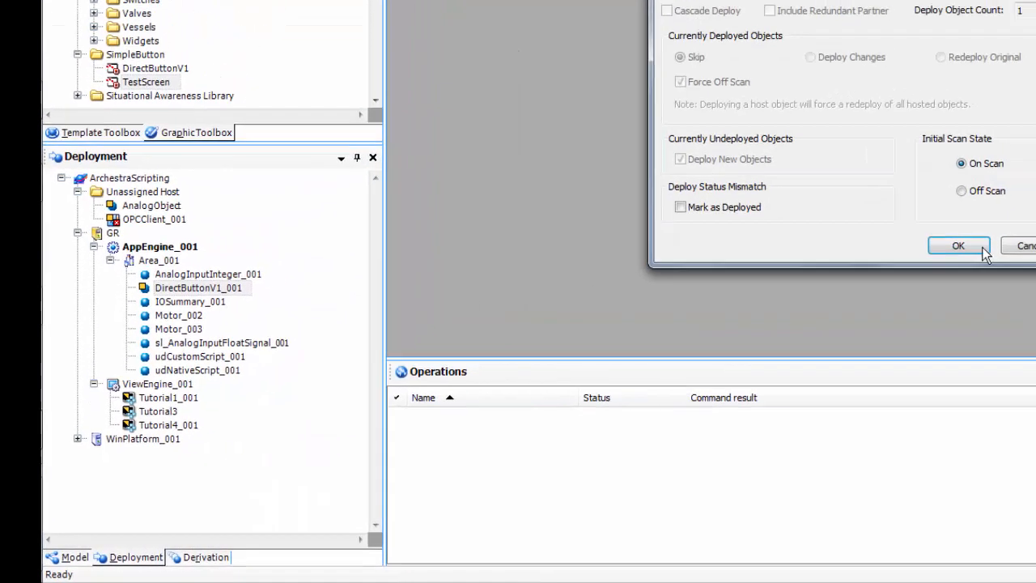
{"action": "left_click", "coordinate": [981, 247]}
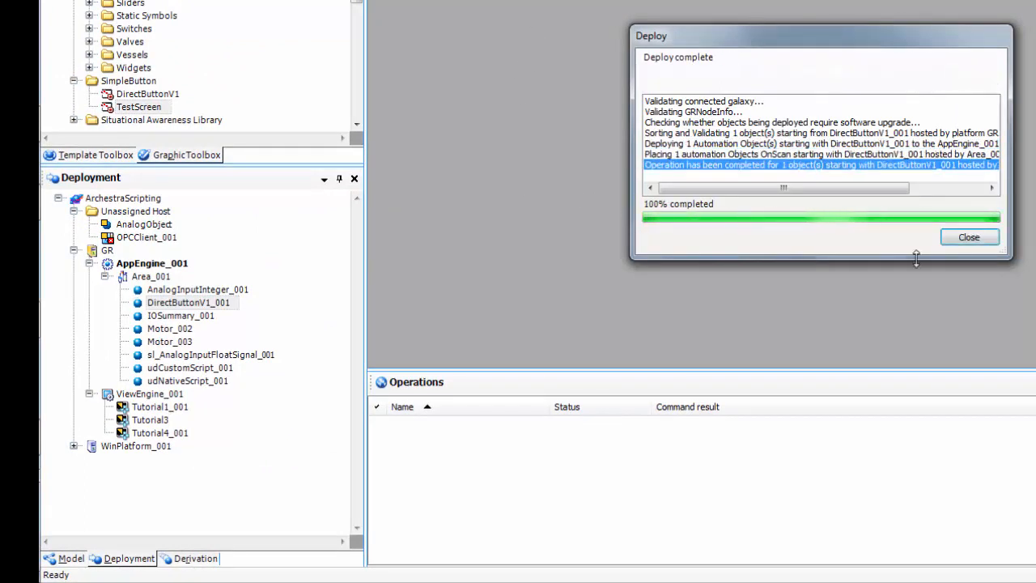
{"action": "left_click", "coordinate": [969, 238]}
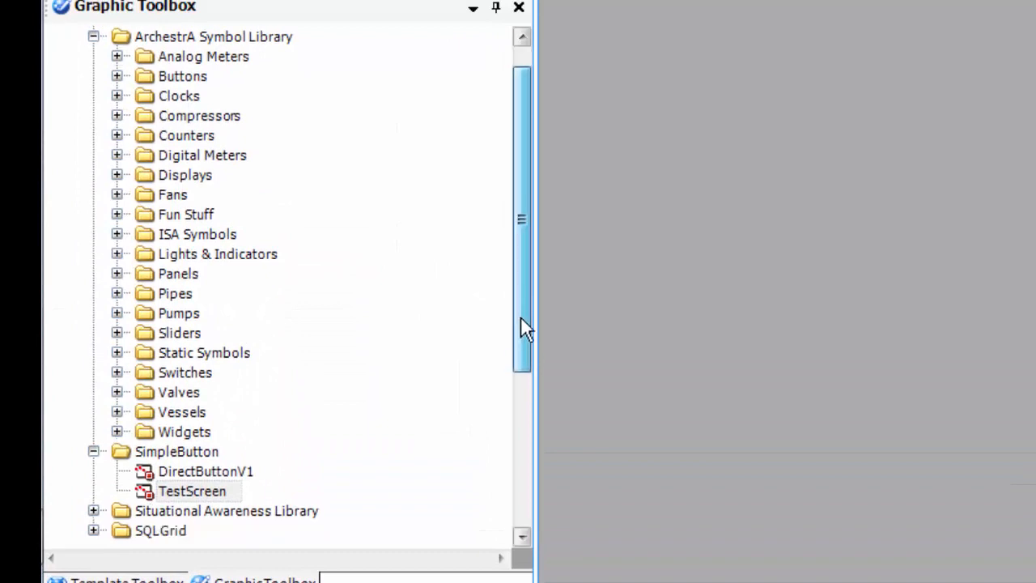
{"action": "left_click_drag", "start_coordinate": [522, 320], "coordinate": [518, 410]}
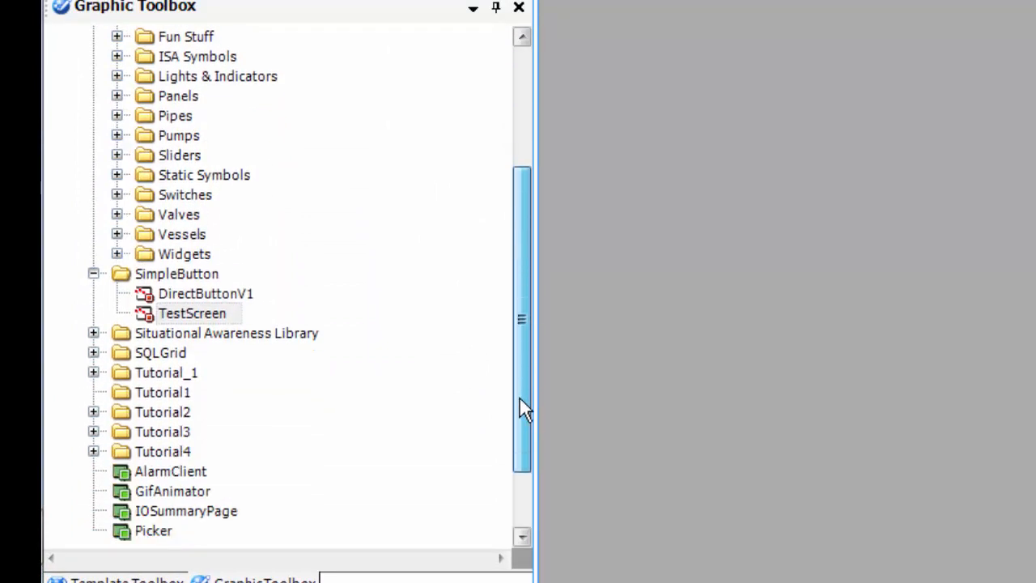
Step: Open TestScreen for editing and copy the DirectButtonV1_001 instance name through Rename
{"action": "double_click", "coordinate": [212, 293]}
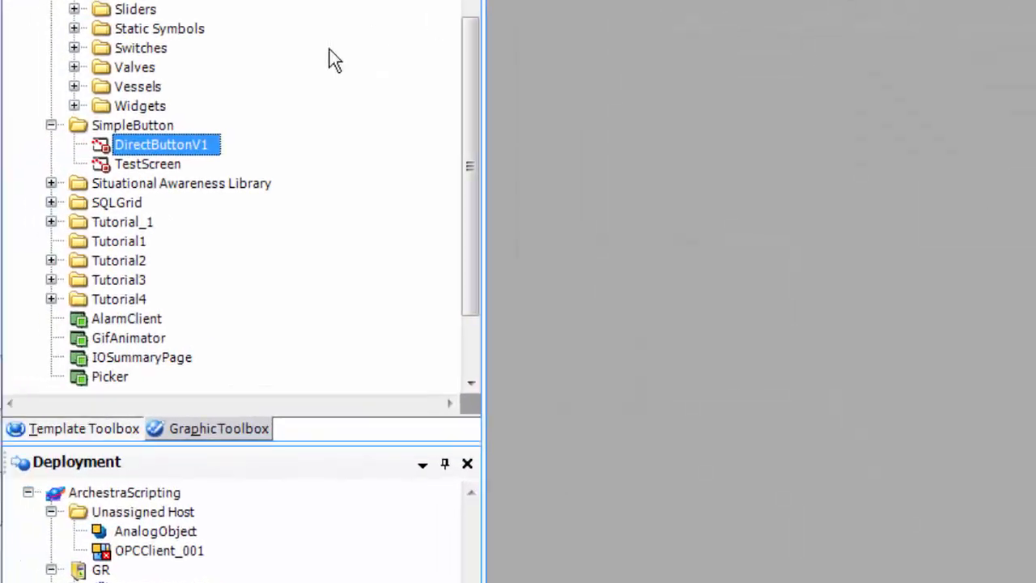
{"action": "double_click", "coordinate": [167, 165]}
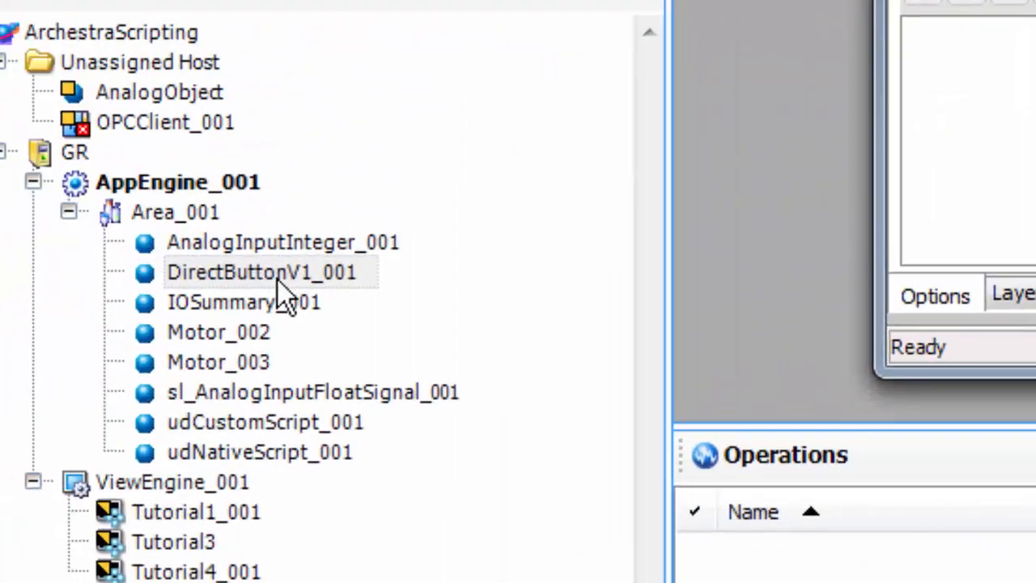
{"action": "right_click", "coordinate": [316, 279]}
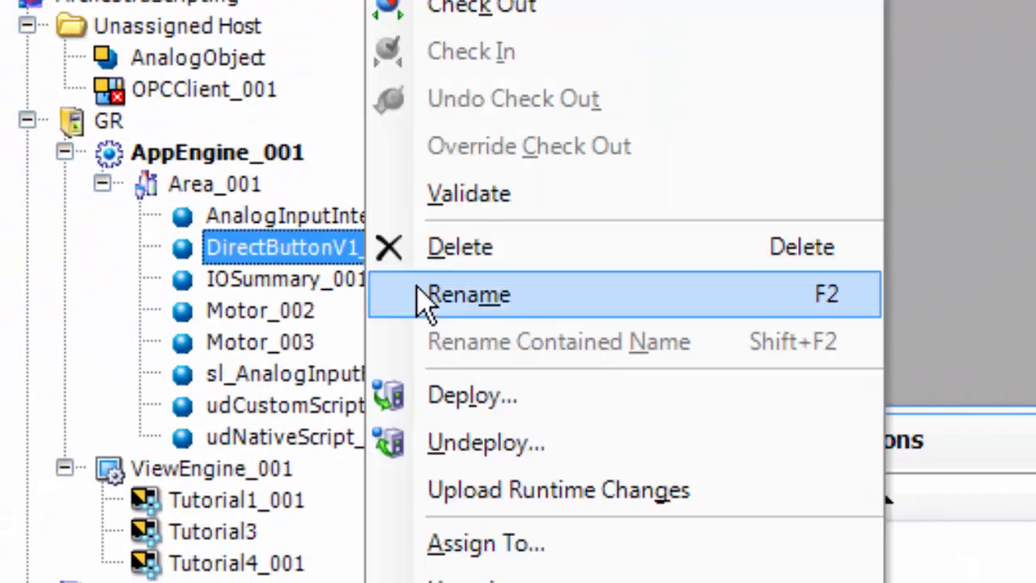
{"action": "left_click", "coordinate": [454, 311]}
{"action": "key", "text": "ctrl+c"}
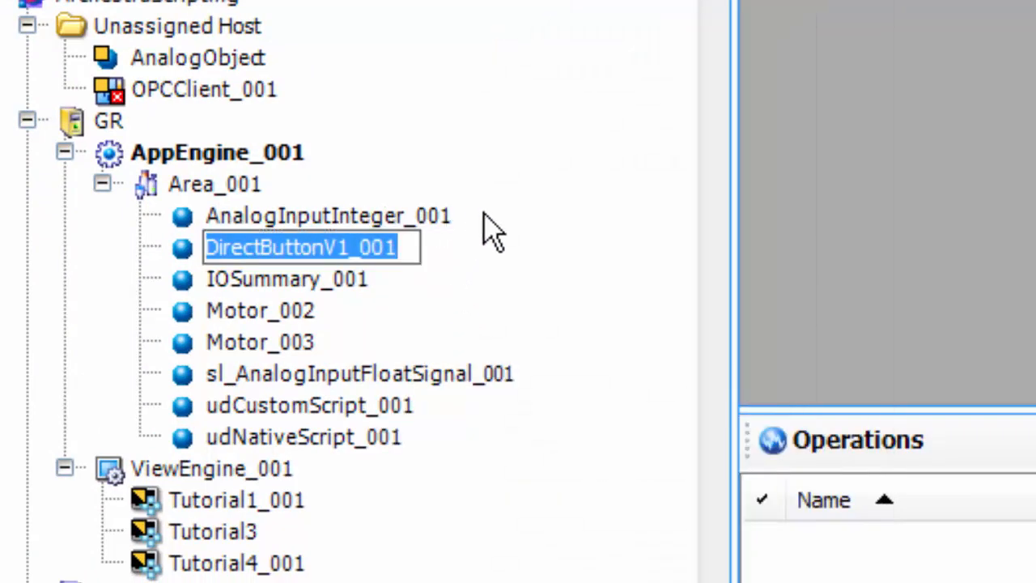
{"action": "key", "text": "Return"}
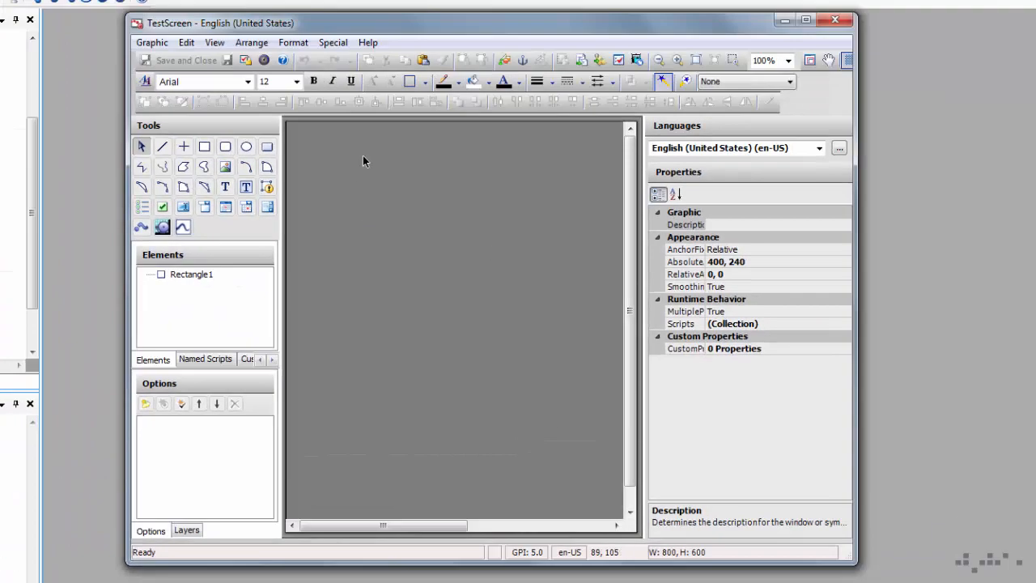
{"action": "left_click", "coordinate": [505, 60]}
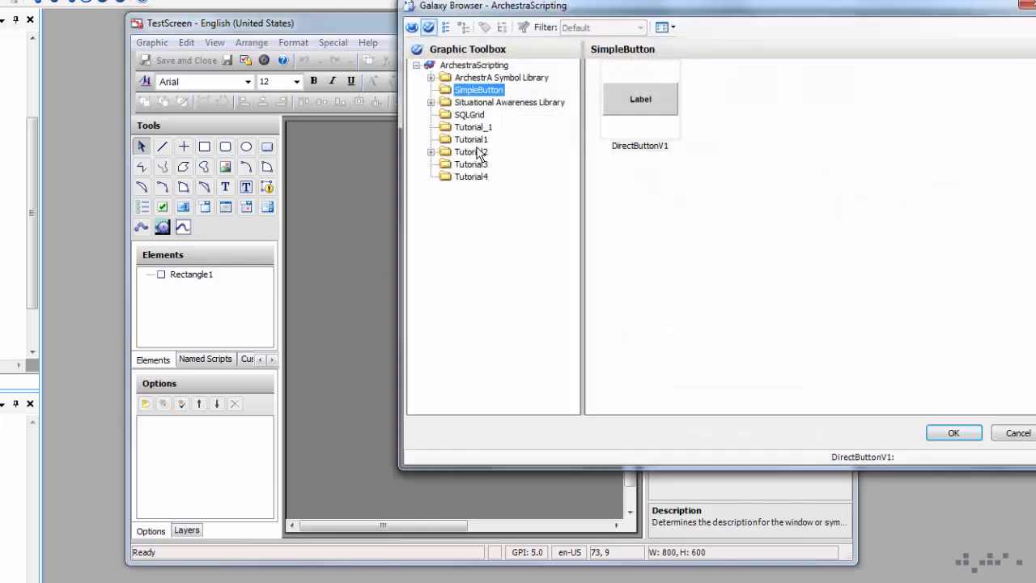
Step: Embed DirectButtonV1 near TestScreen's top-left and set its OwningObject to DirectButtonV1_001
{"action": "double_click", "coordinate": [620, 108]}
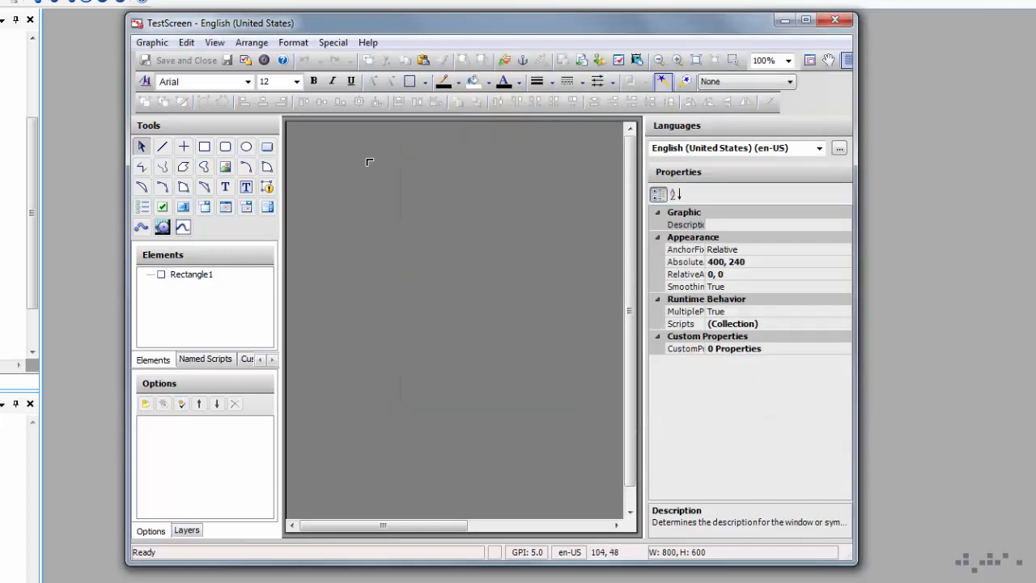
{"action": "left_click", "coordinate": [368, 162]}
{"action": "left_click_drag", "start_coordinate": [415, 190], "coordinate": [382, 230]}
{"action": "left_click_drag", "start_coordinate": [844, 268], "coordinate": [844, 307]}
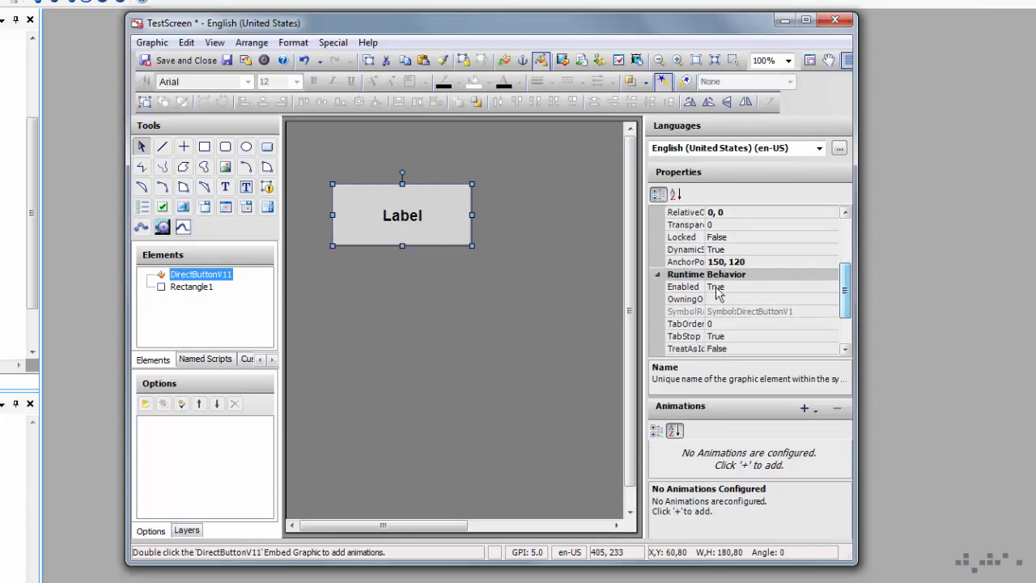
{"action": "left_click_drag", "start_coordinate": [706, 212], "coordinate": [732, 212]}
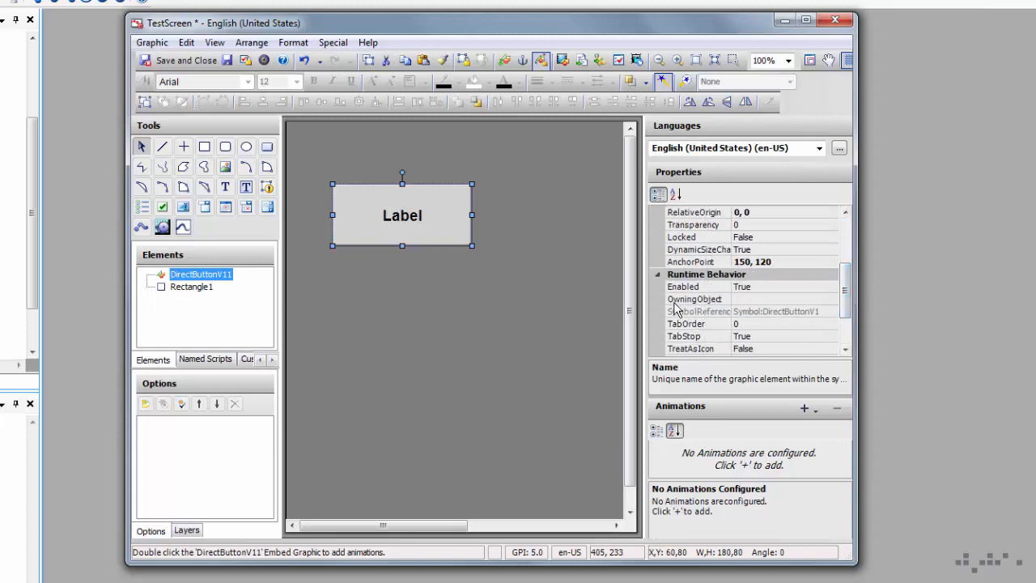
{"action": "left_click", "coordinate": [738, 300]}
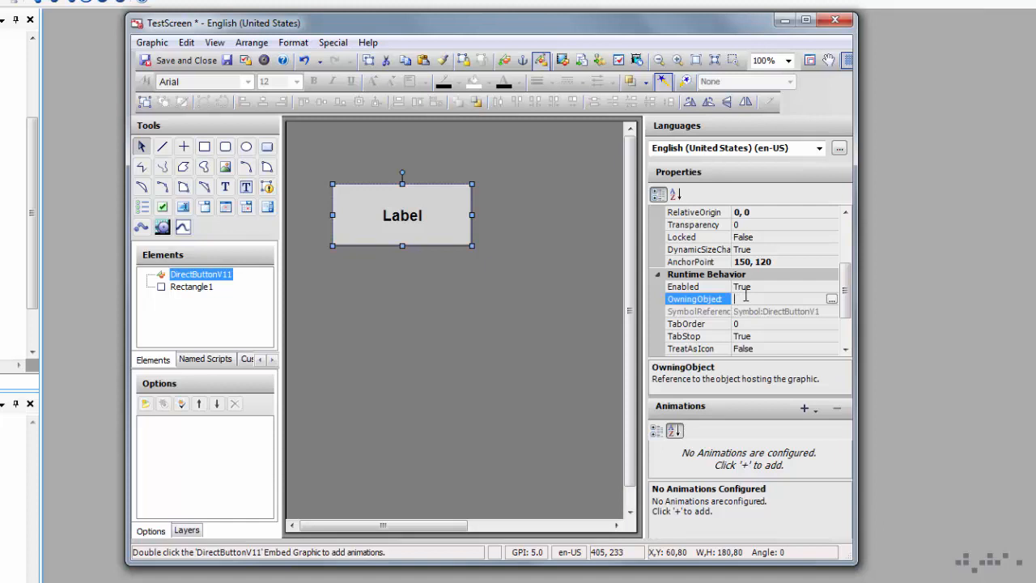
{"action": "key", "text": "ctrl+v"}
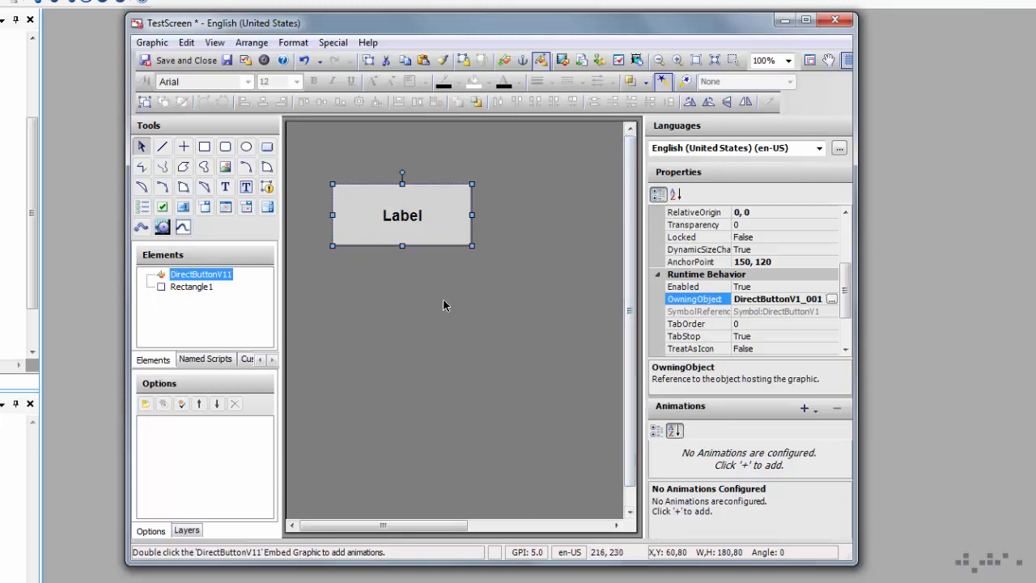
{"action": "left_click", "coordinate": [601, 289]}
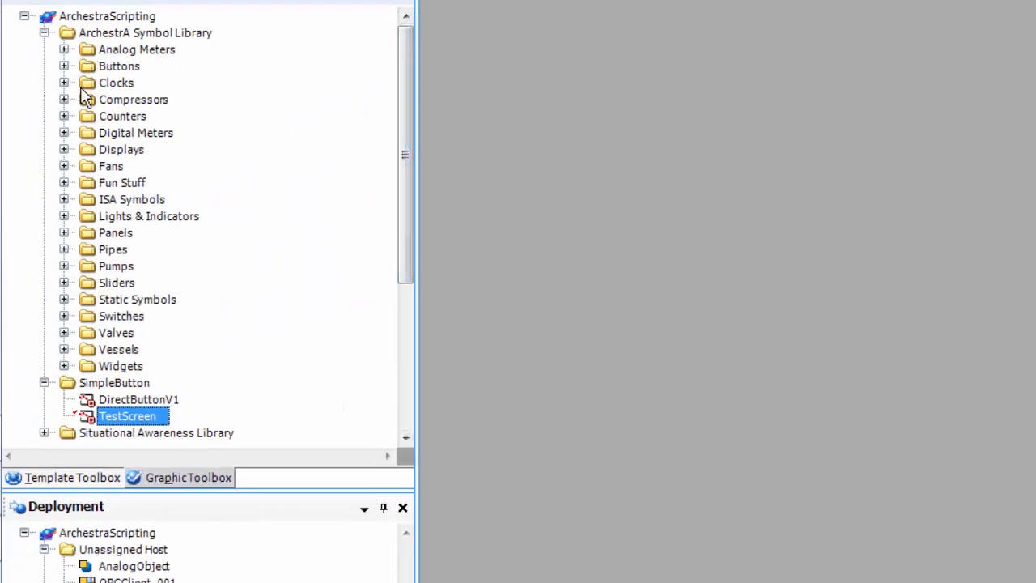
Step: Embed a LightGlossyGreenRed light from Lights & Indicators below the Label button
{"action": "left_click", "coordinate": [64, 216]}
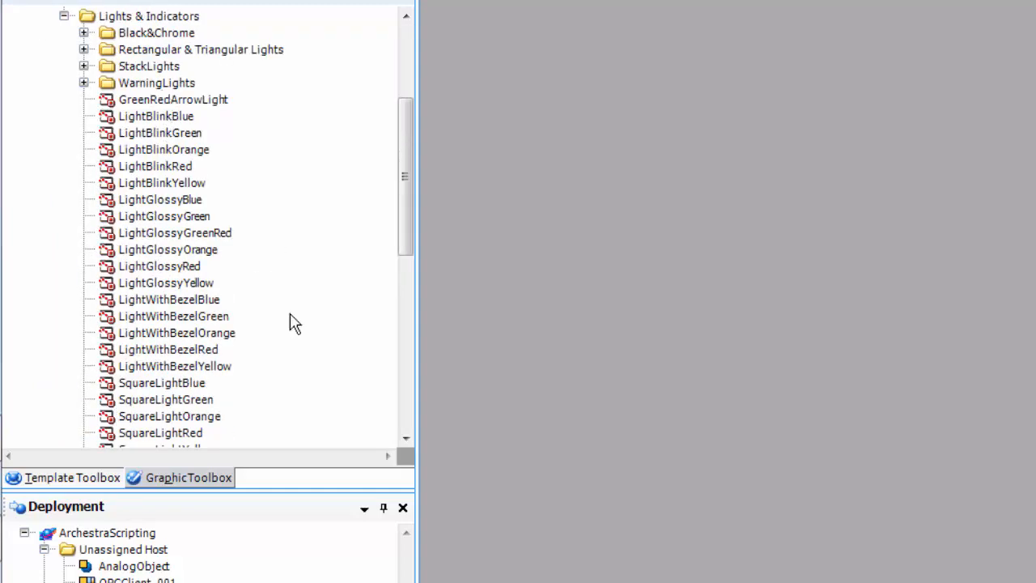
{"action": "left_click_drag", "start_coordinate": [407, 253], "coordinate": [394, 414]}
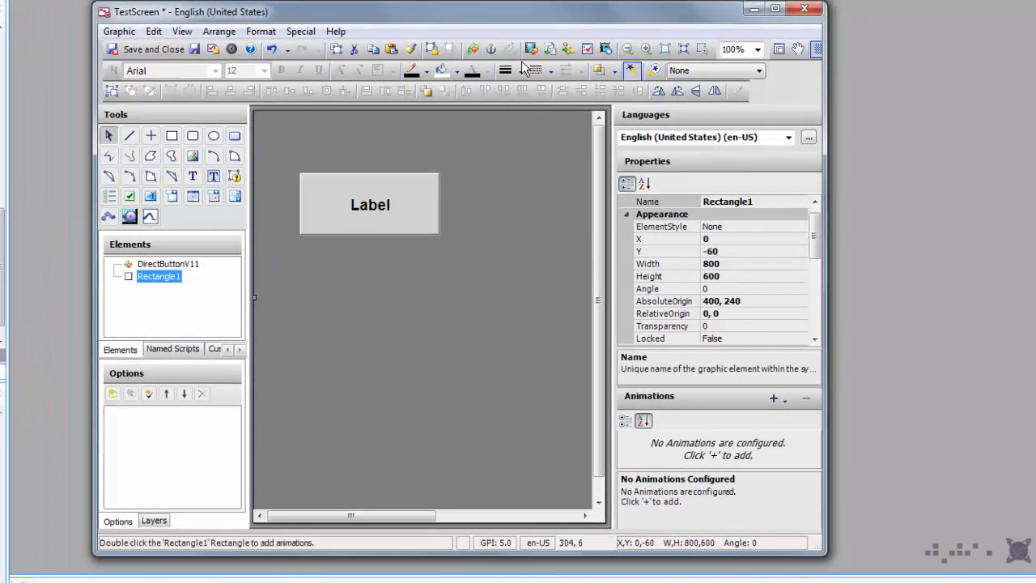
{"action": "left_click", "coordinate": [472, 50]}
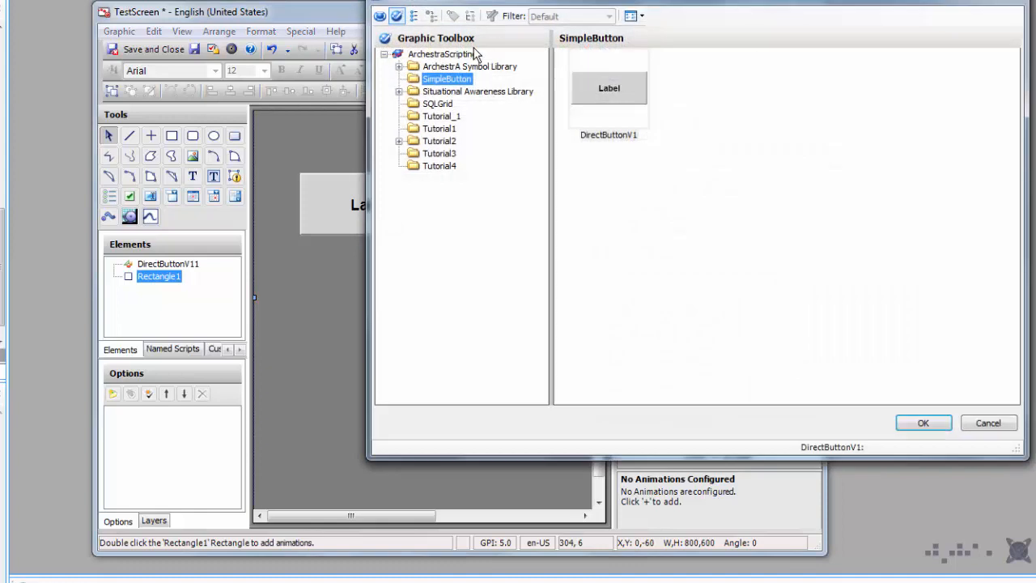
{"action": "left_click", "coordinate": [400, 67]}
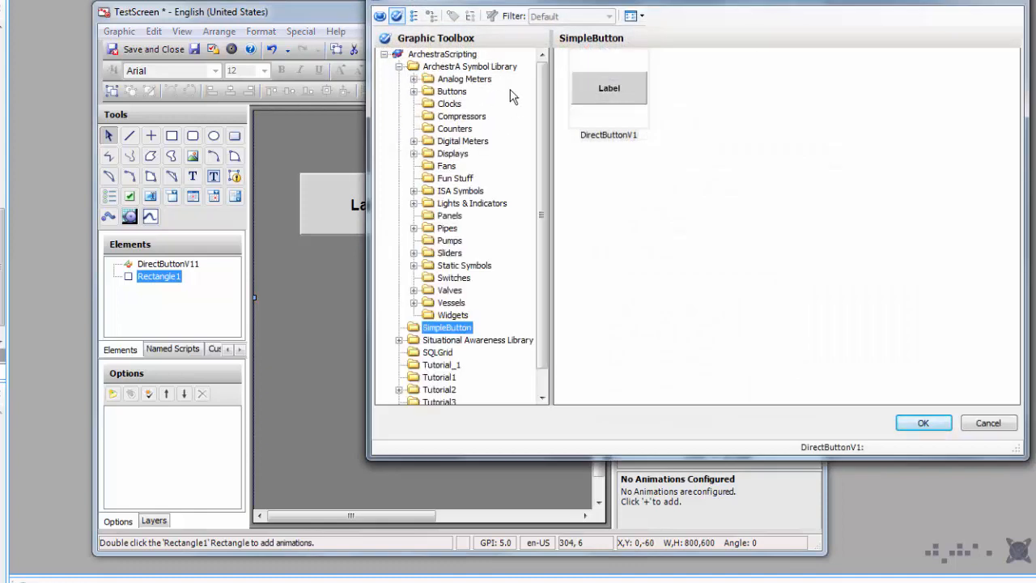
{"action": "left_click", "coordinate": [472, 204]}
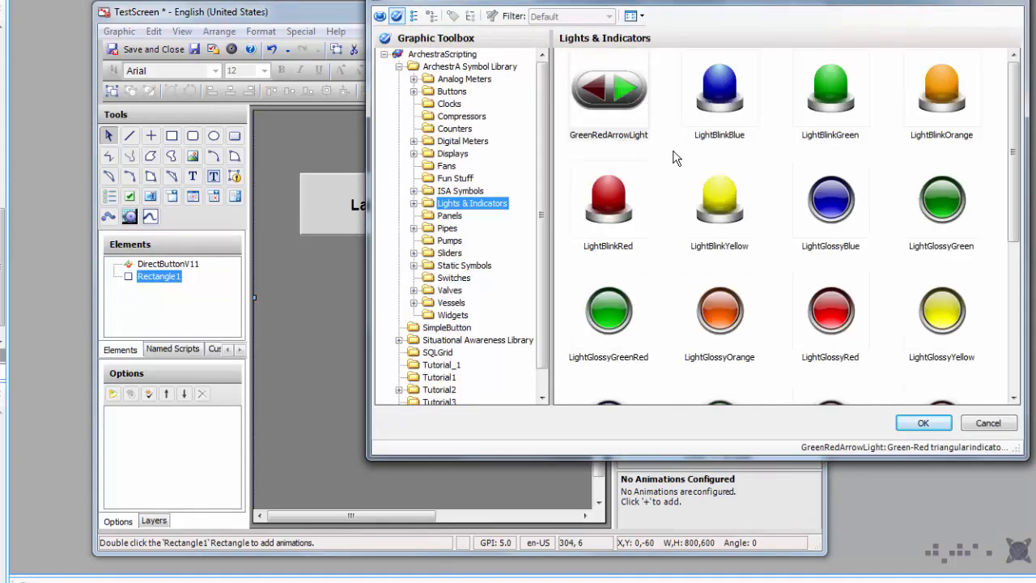
{"action": "double_click", "coordinate": [622, 322]}
{"action": "left_click", "coordinate": [355, 260]}
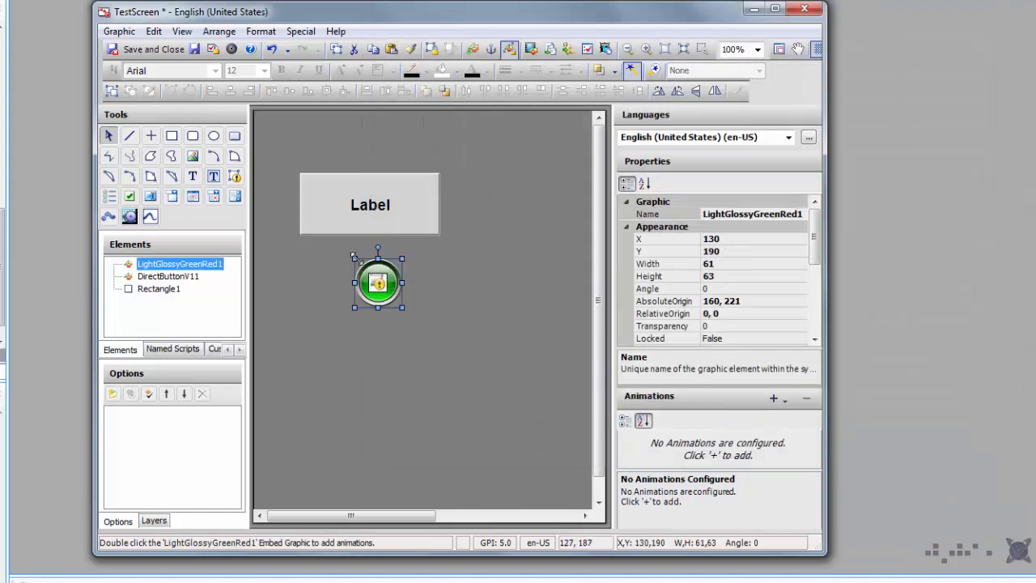
{"action": "left_click_drag", "start_coordinate": [390, 283], "coordinate": [382, 284]}
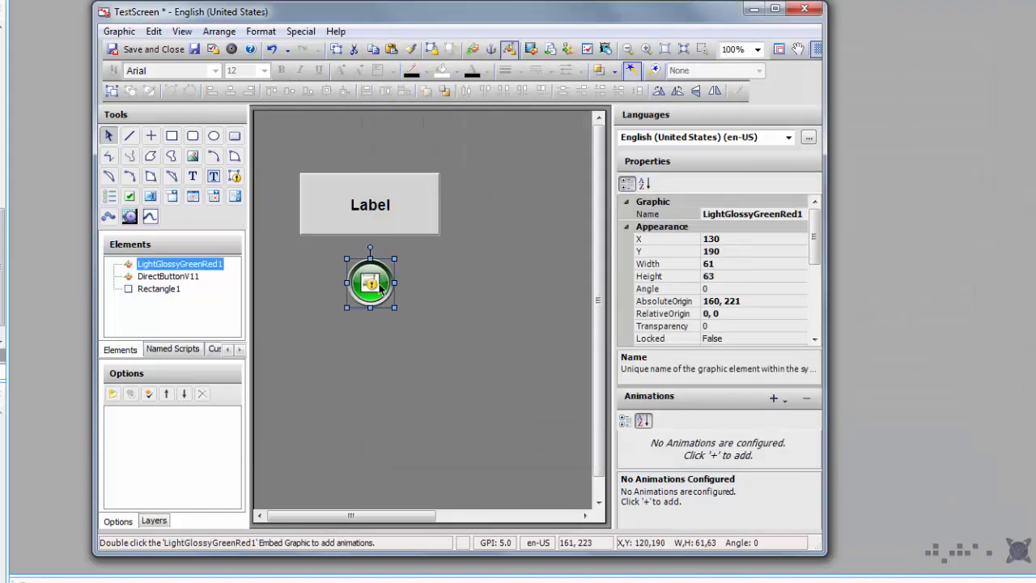
Step: Bind the light's Value property to DirectButtonV1_001.Command
{"action": "scroll", "coordinate": [811, 250], "scroll_direction": "down", "scroll_amount": 3}
{"action": "left_click", "coordinate": [712, 338]}
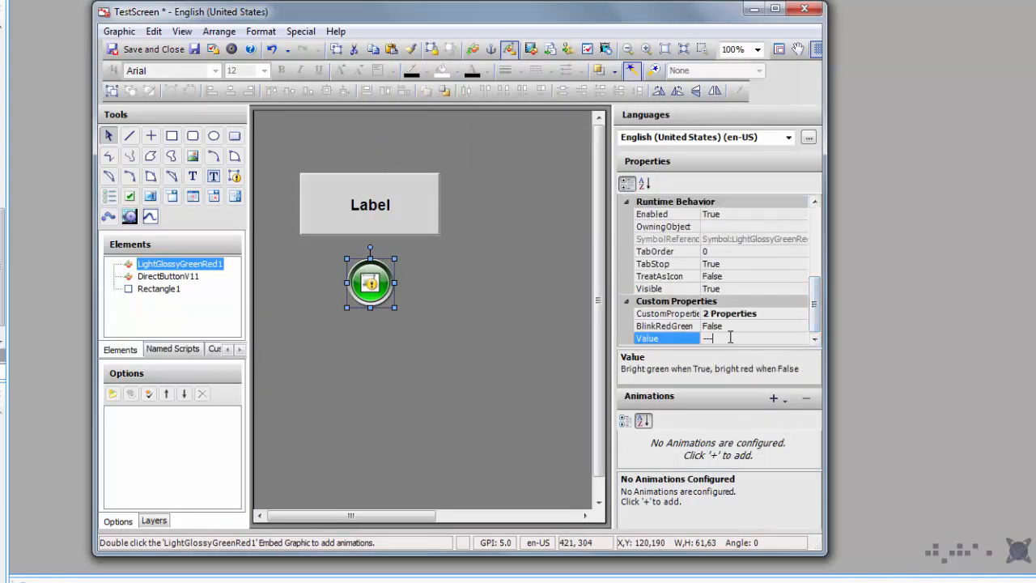
{"action": "key", "text": "ctrl+v"}
{"action": "type", "text": ".Command"}
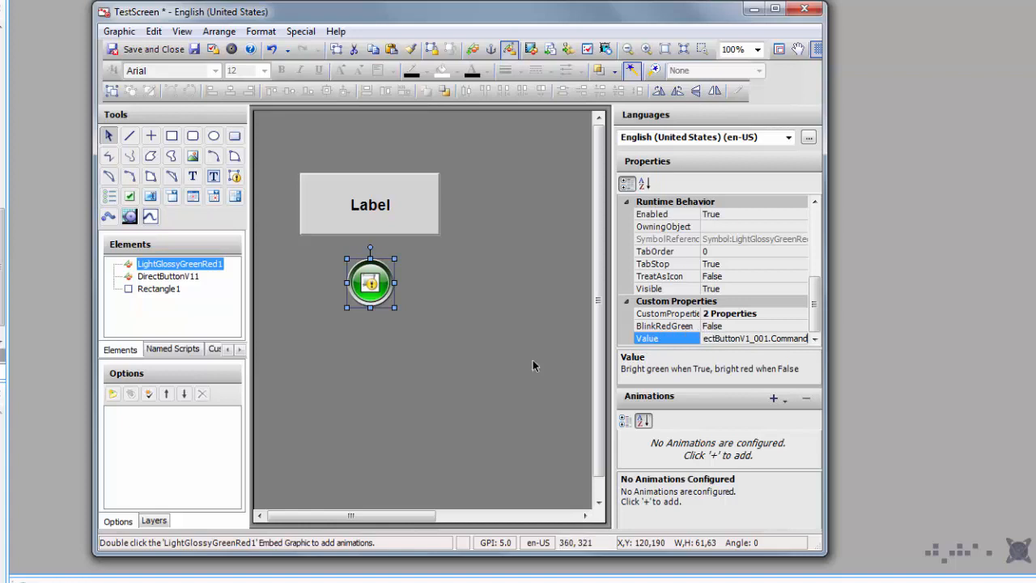
{"action": "left_click", "coordinate": [452, 360]}
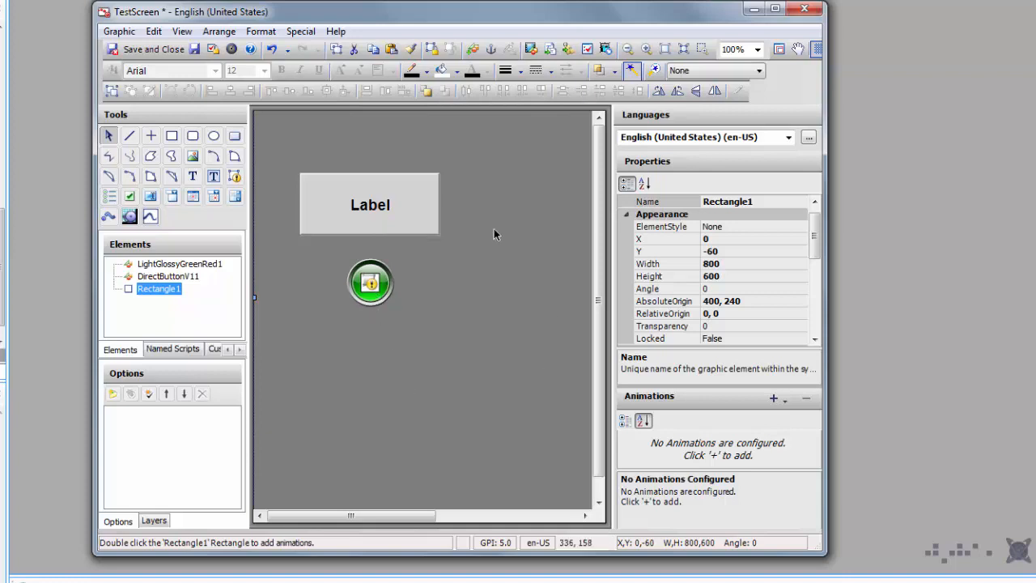
{"action": "left_click", "coordinate": [474, 55]}
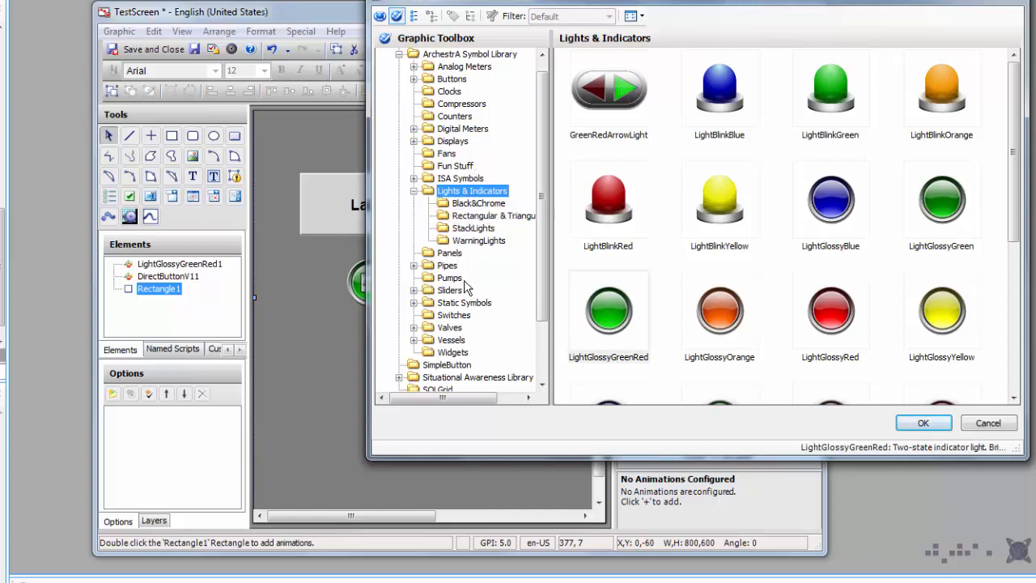
Step: Embed a ButtonRoundBlue button from the Buttons symbols below the light
{"action": "scroll", "coordinate": [541, 243], "scroll_direction": "down", "scroll_amount": 2}
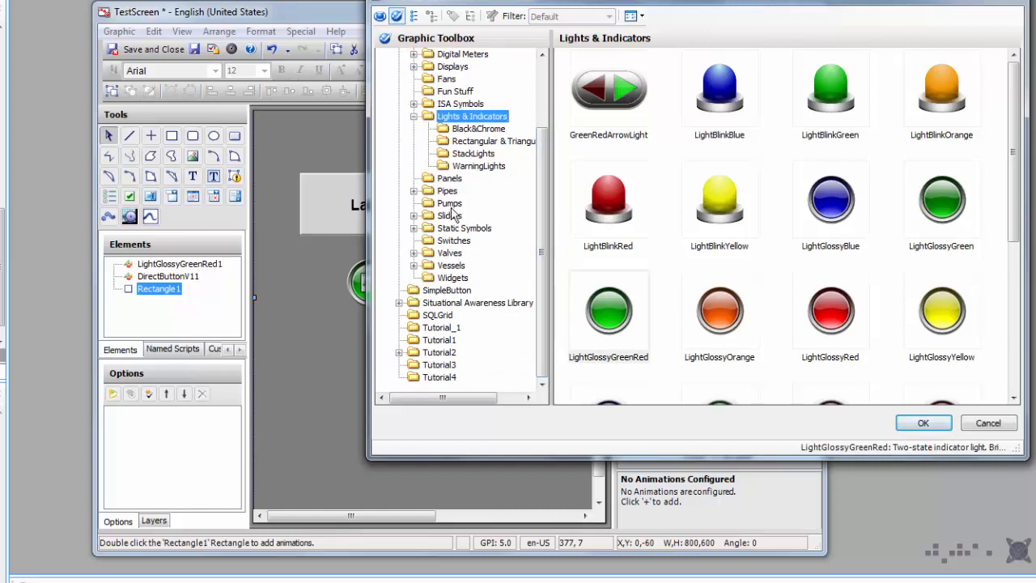
{"action": "left_click_drag", "start_coordinate": [542, 174], "coordinate": [534, 110]}
{"action": "left_click", "coordinate": [451, 92]}
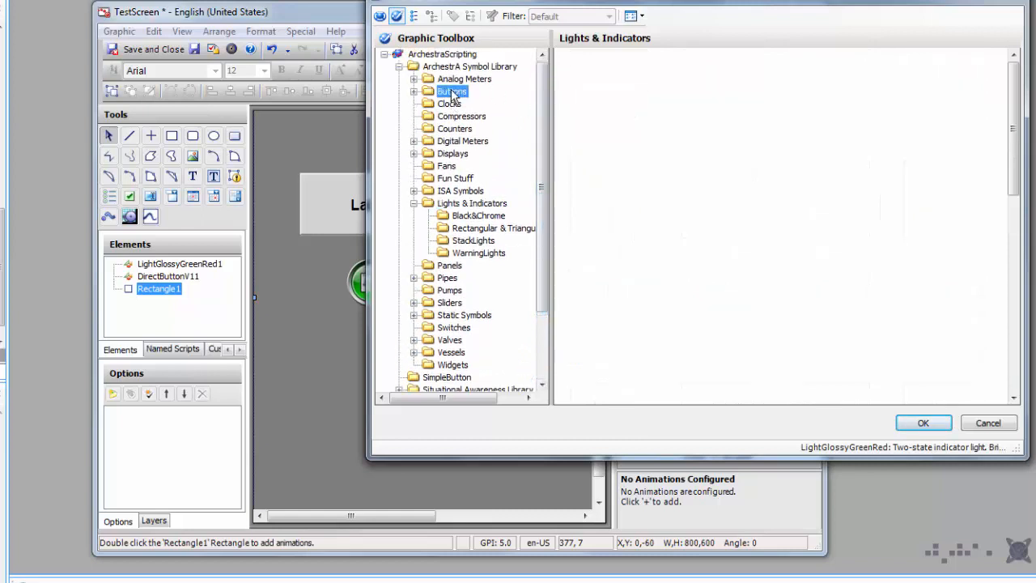
{"action": "scroll", "coordinate": [1014, 169], "scroll_direction": "down", "scroll_amount": 5}
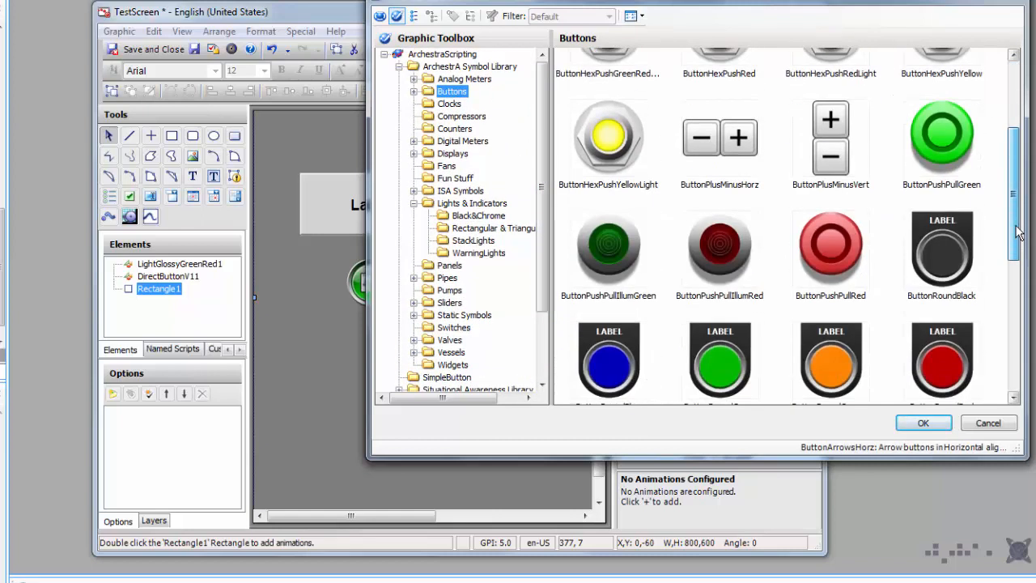
{"action": "double_click", "coordinate": [608, 354]}
{"action": "left_click", "coordinate": [335, 337]}
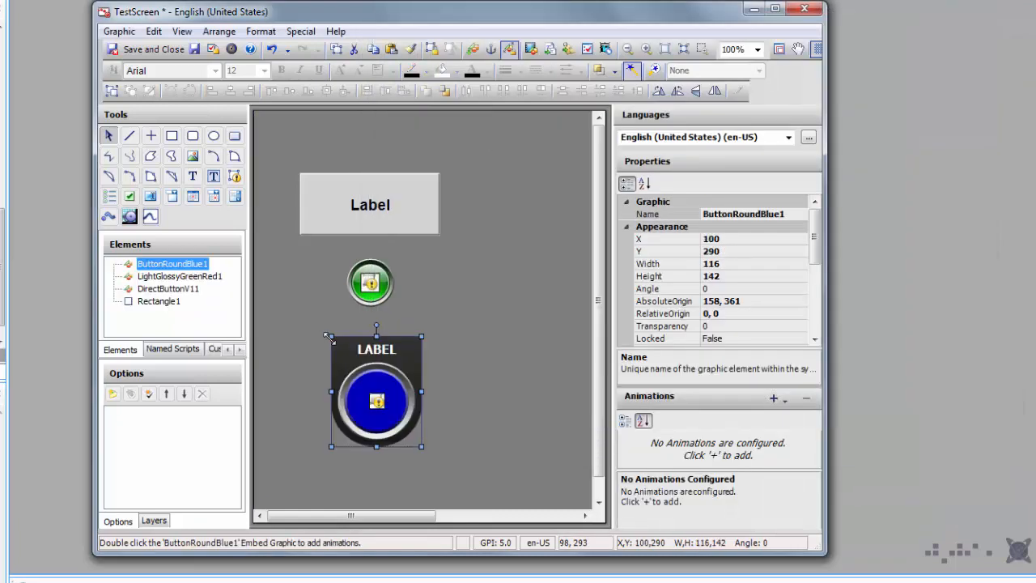
{"action": "left_click_drag", "start_coordinate": [378, 372], "coordinate": [372, 365]}
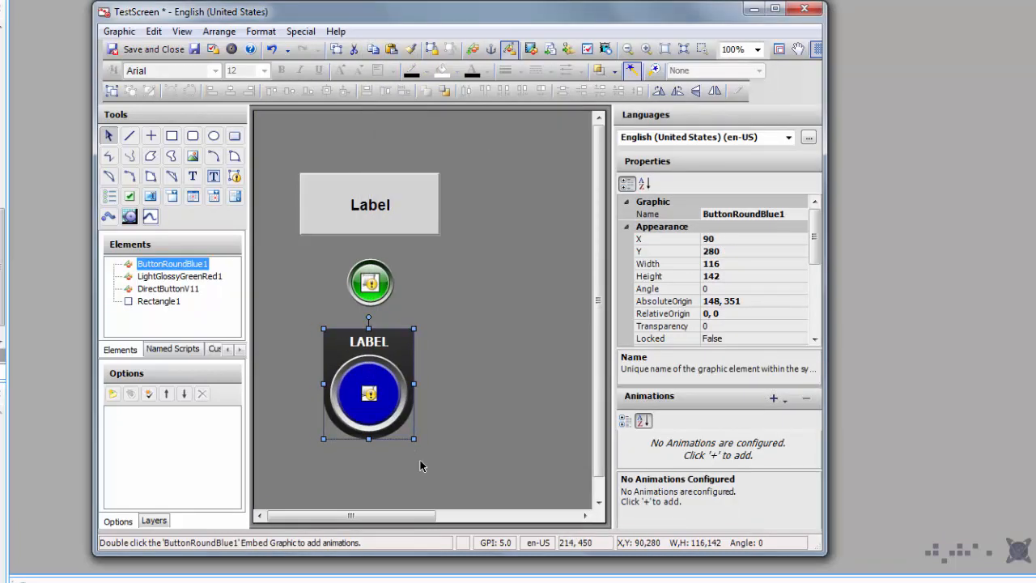
Step: Set the round blue button's Value to DirectButtonV1_001.LabelColor
{"action": "scroll", "coordinate": [721, 283], "scroll_direction": "down", "scroll_amount": 5}
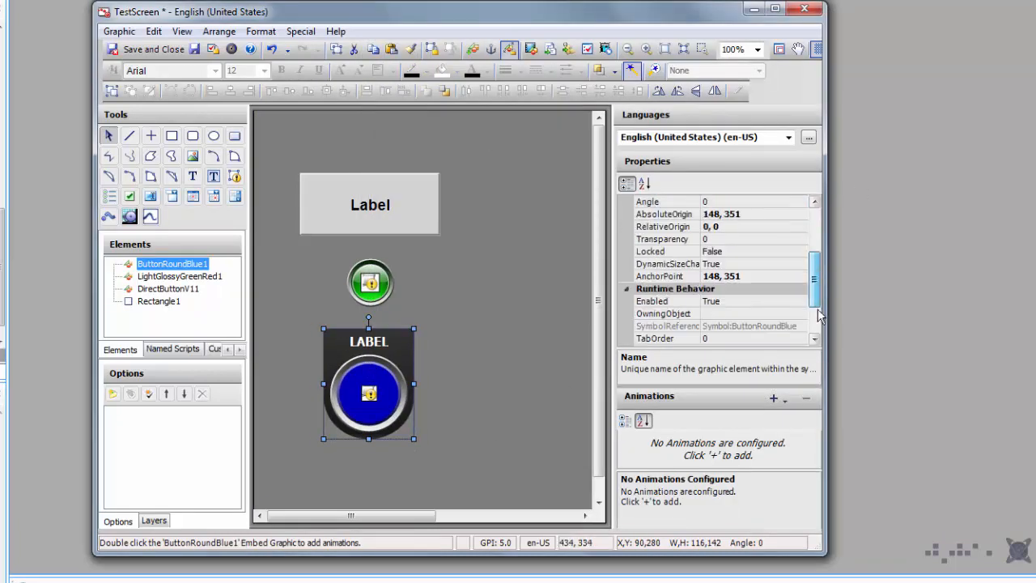
{"action": "left_click", "coordinate": [636, 340]}
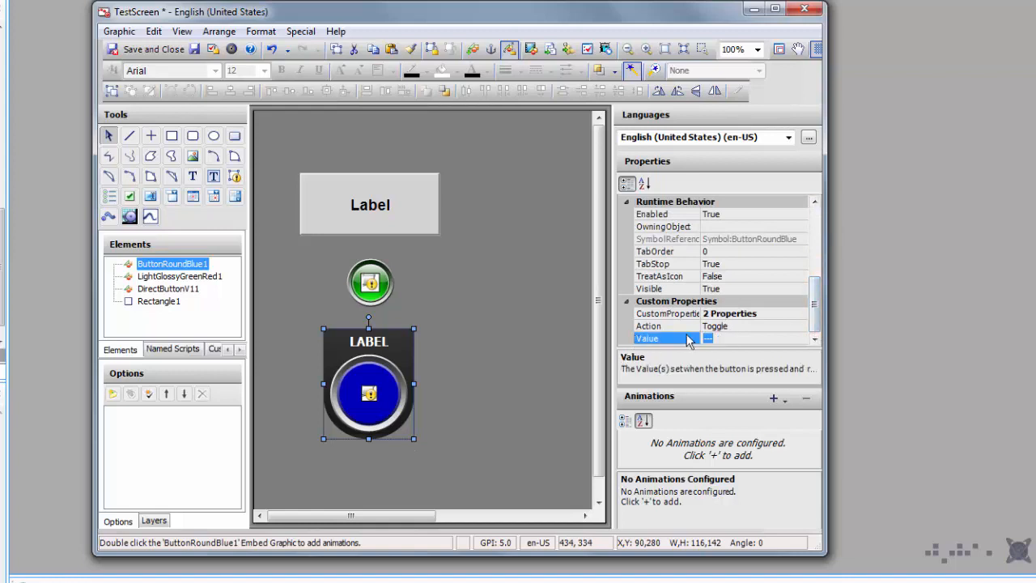
{"action": "type", "text": "DirectButtonV1_001"}
{"action": "type", "text": ".LabelColor"}
{"action": "left_click", "coordinate": [487, 352]}
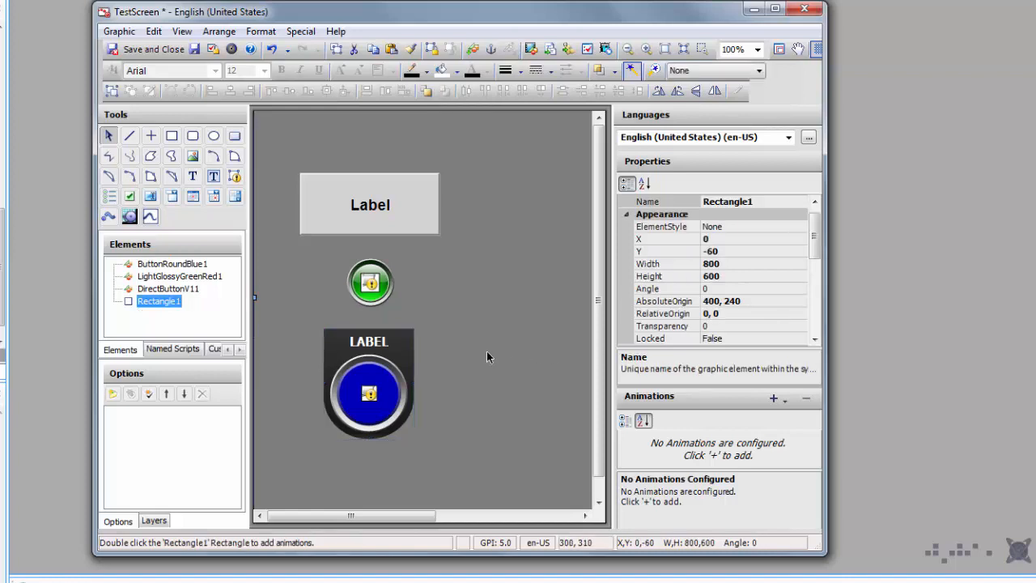
Step: Close TestScreen, saving its changes and checking it in without a comment
{"action": "left_click", "coordinate": [807, 10]}
{"action": "left_click", "coordinate": [387, 420]}
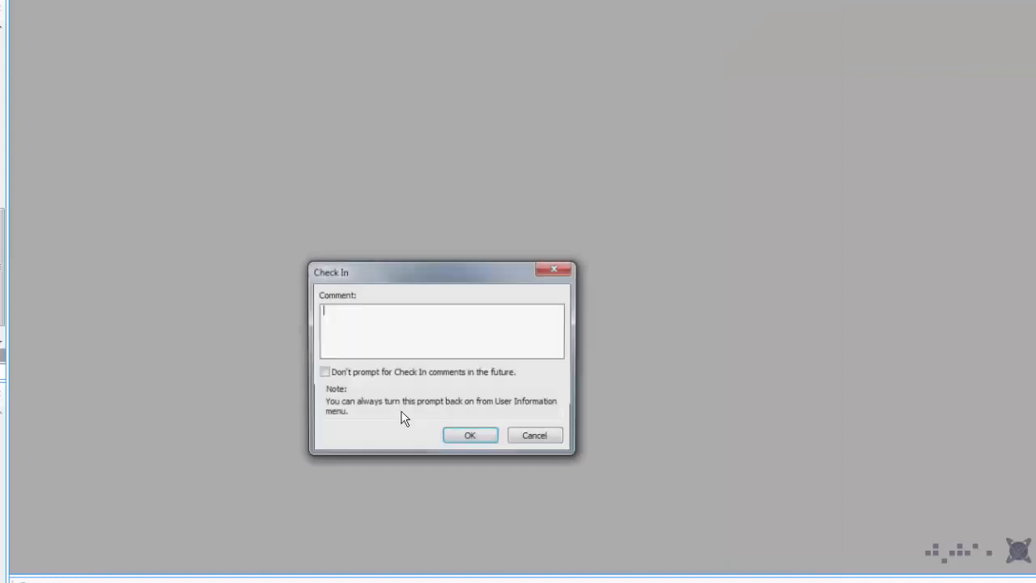
{"action": "left_click", "coordinate": [458, 436]}
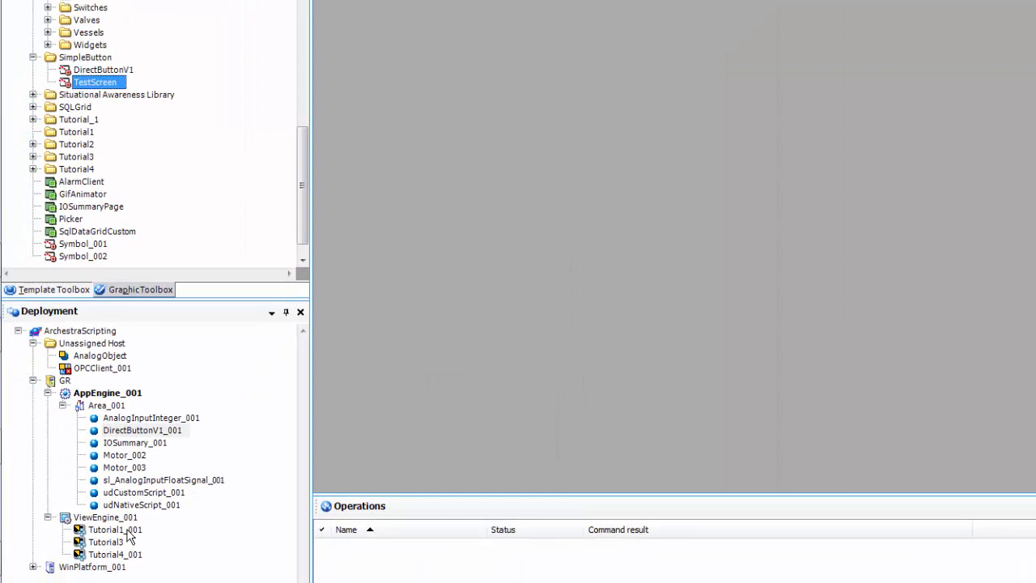
Step: Redeploy the Tutorial1_001 instance
{"action": "right_click", "coordinate": [128, 531]}
{"action": "left_click", "coordinate": [164, 492]}
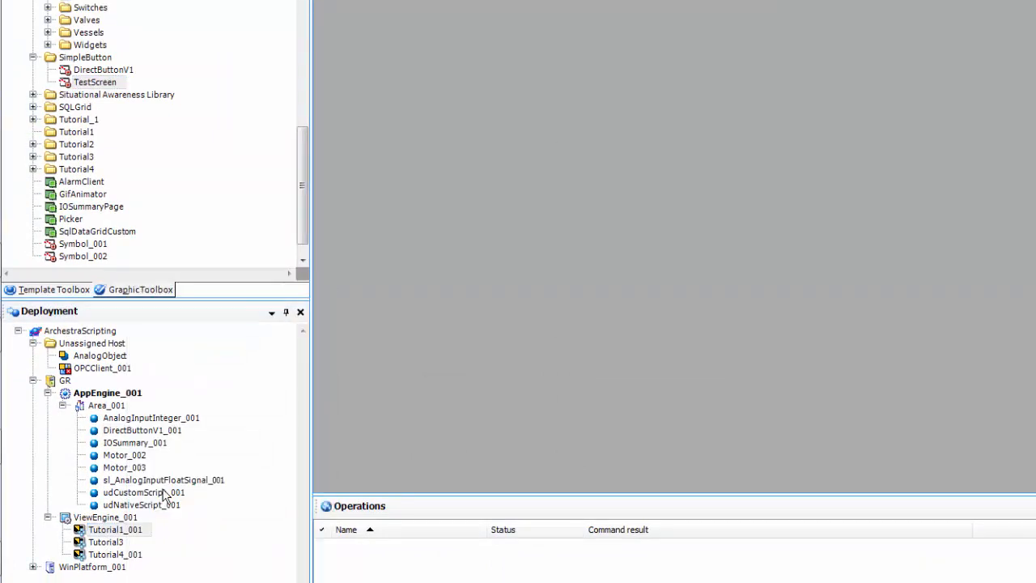
{"action": "left_click", "coordinate": [817, 388]}
{"action": "left_click", "coordinate": [882, 366]}
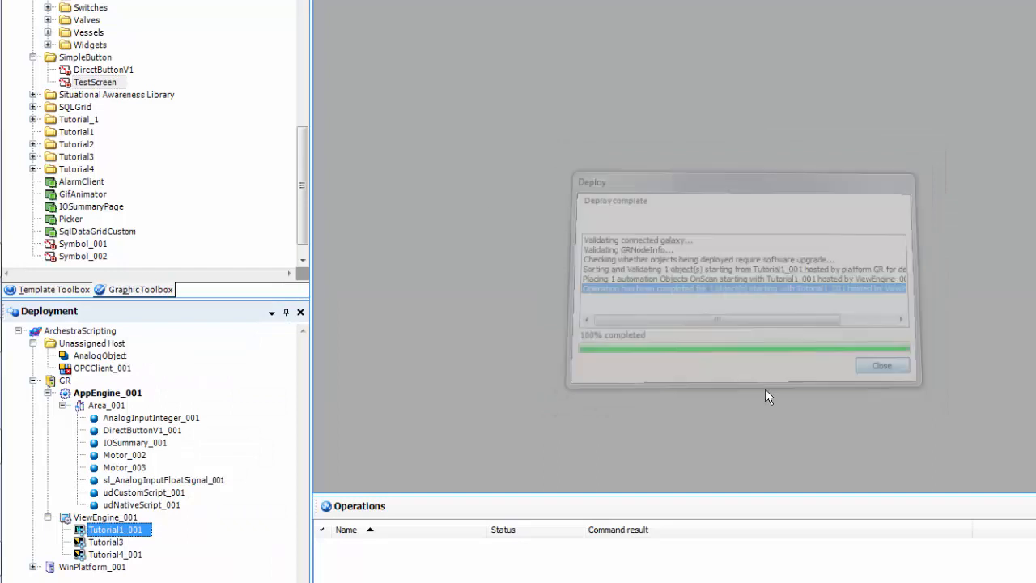
Step: Launch InTouch WindowViewer, load the application changes, and display TestScreen
{"action": "mouse_move", "coordinate": [1, 580]}
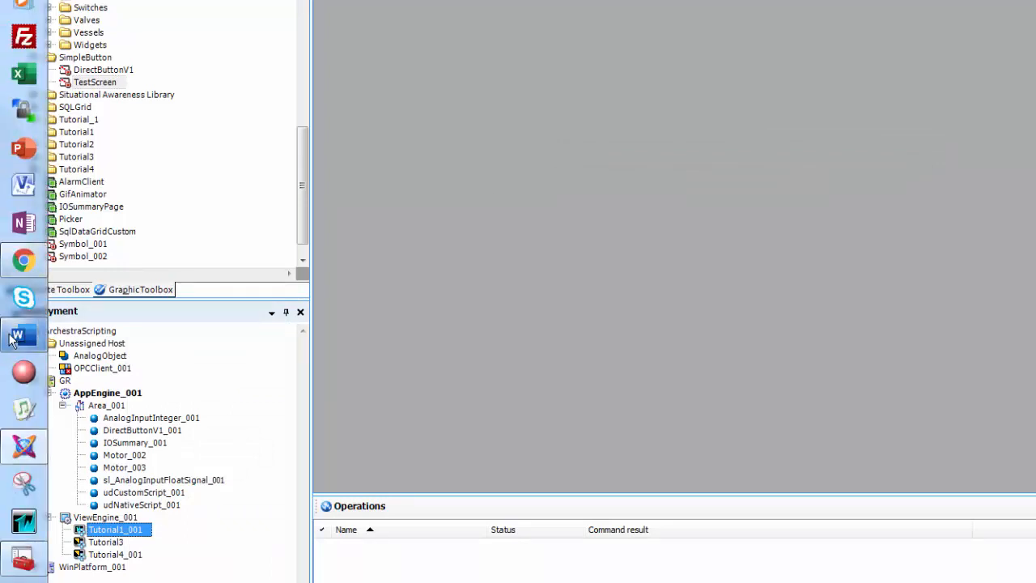
{"action": "left_click", "coordinate": [24, 559]}
{"action": "left_click", "coordinate": [723, 216]}
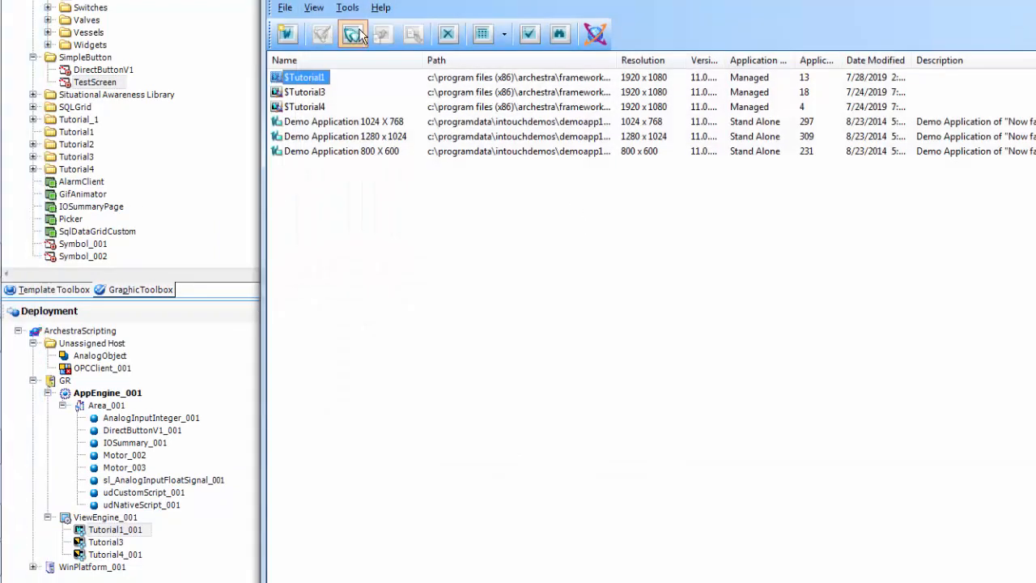
{"action": "left_click", "coordinate": [357, 35]}
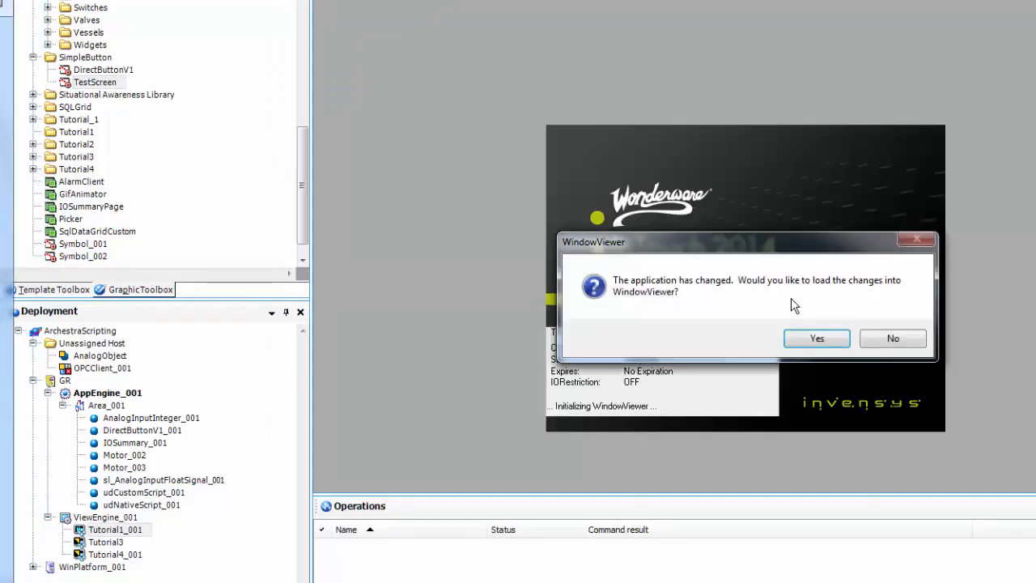
{"action": "left_click", "coordinate": [806, 338]}
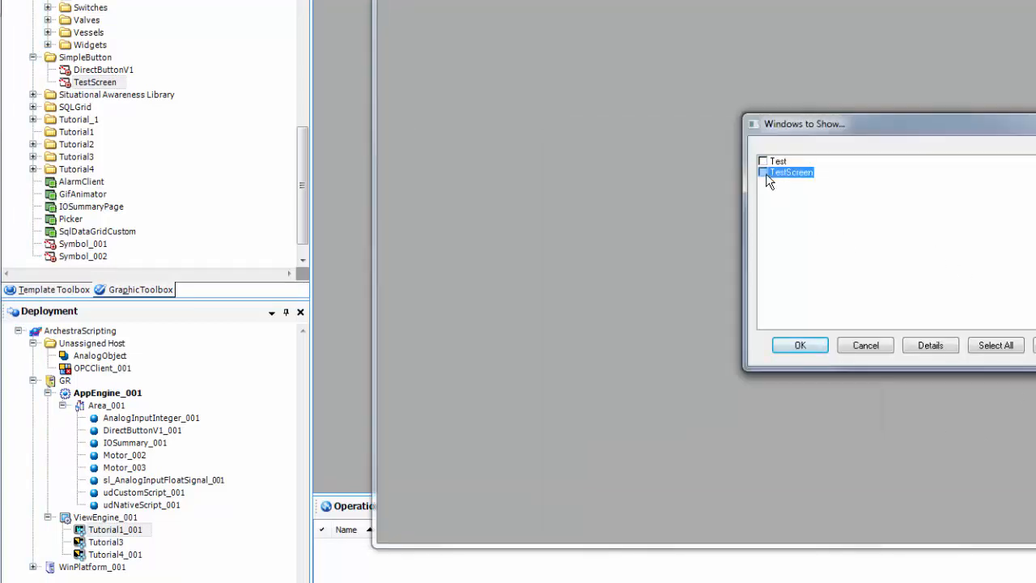
{"action": "left_click", "coordinate": [817, 343]}
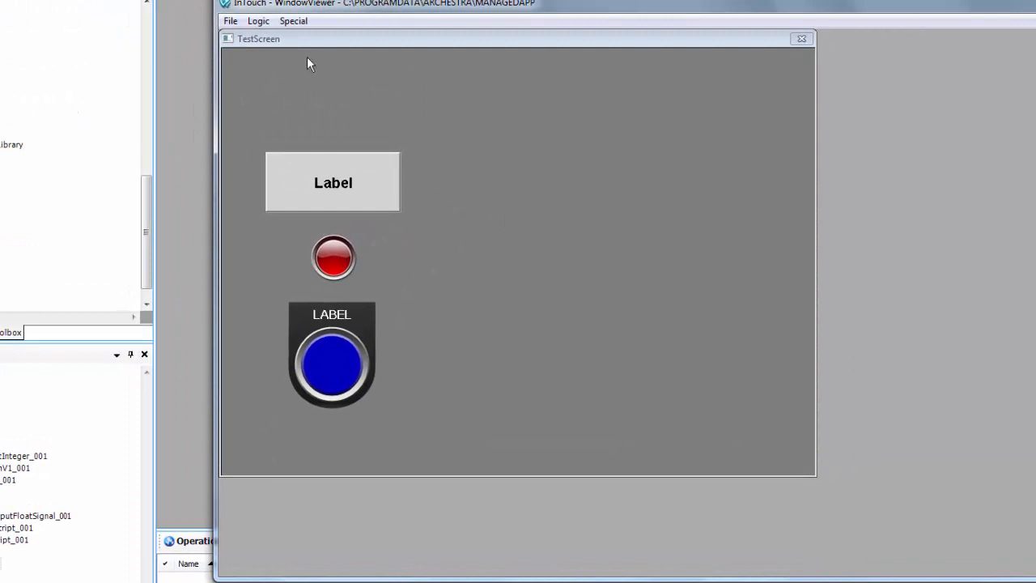
Step: Log on through Special > Security as the administrator user
{"action": "left_click", "coordinate": [293, 21]}
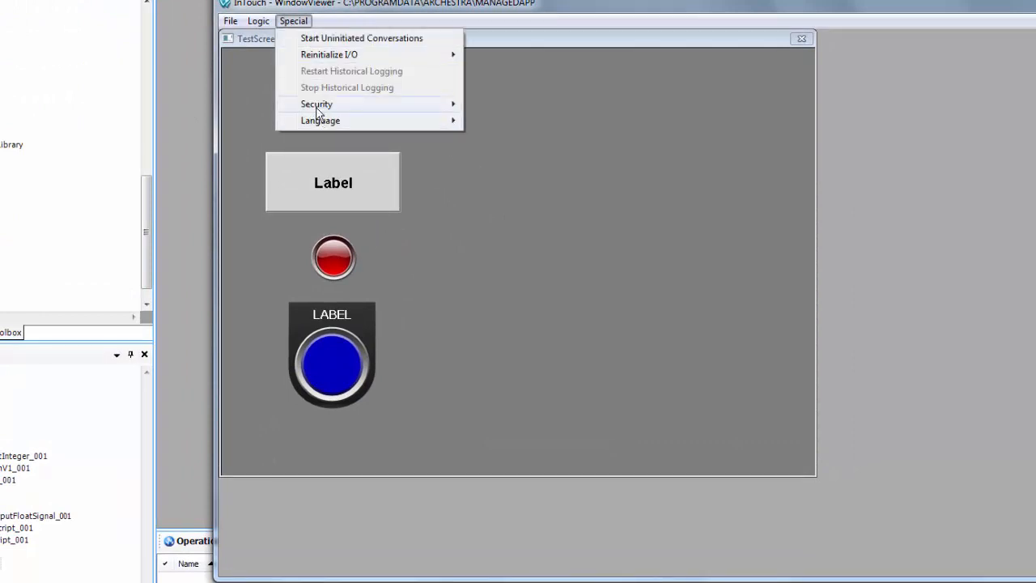
{"action": "mouse_move", "coordinate": [318, 106]}
{"action": "left_click", "coordinate": [490, 107]}
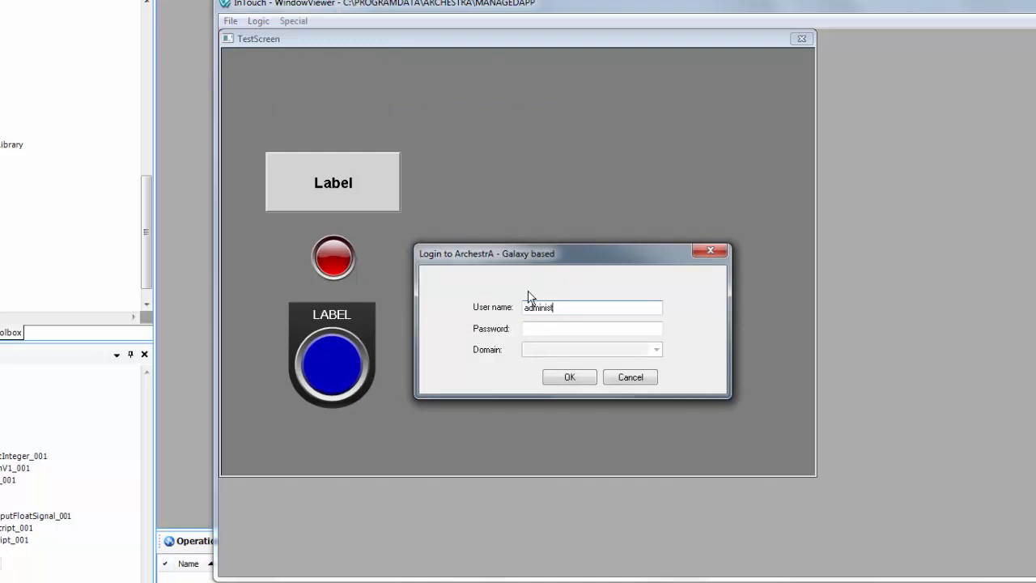
{"action": "type", "text": "administrator"}
{"action": "key", "text": "Return"}
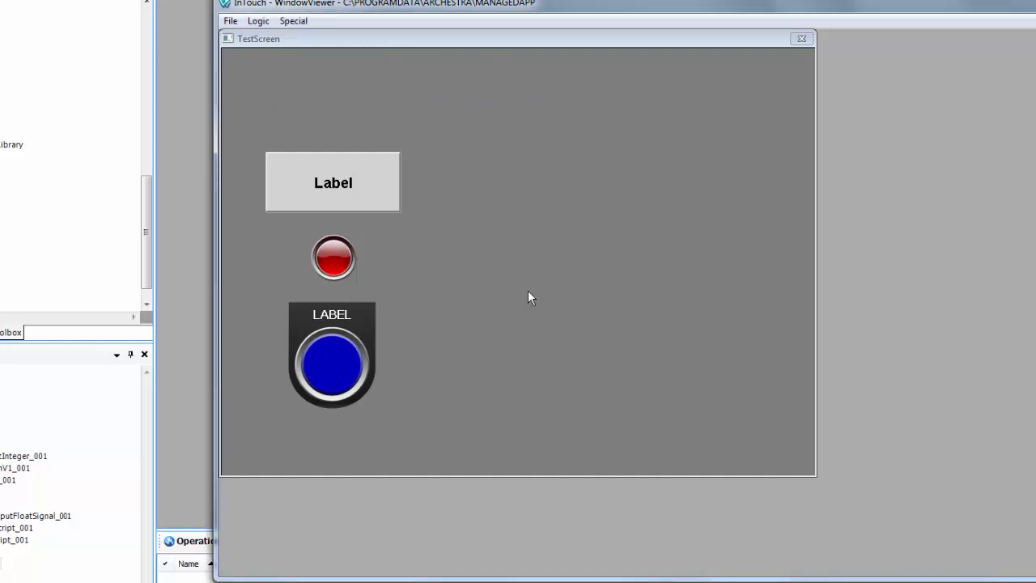
Step: Toggle the indicator green and red with the Label button, press the blue LABEL button, then minimize
{"action": "left_click", "coordinate": [347, 195]}
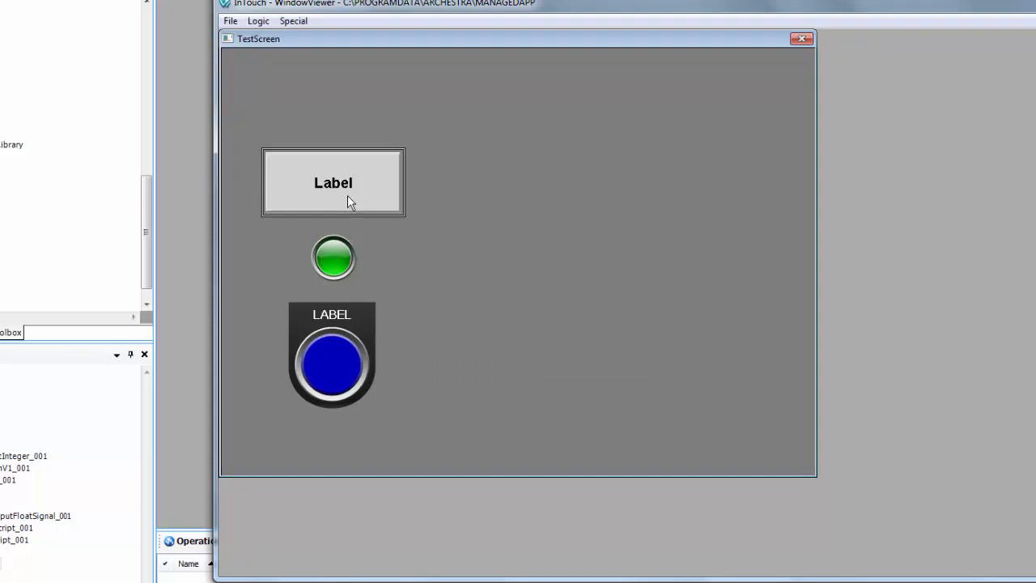
{"action": "left_click", "coordinate": [347, 195]}
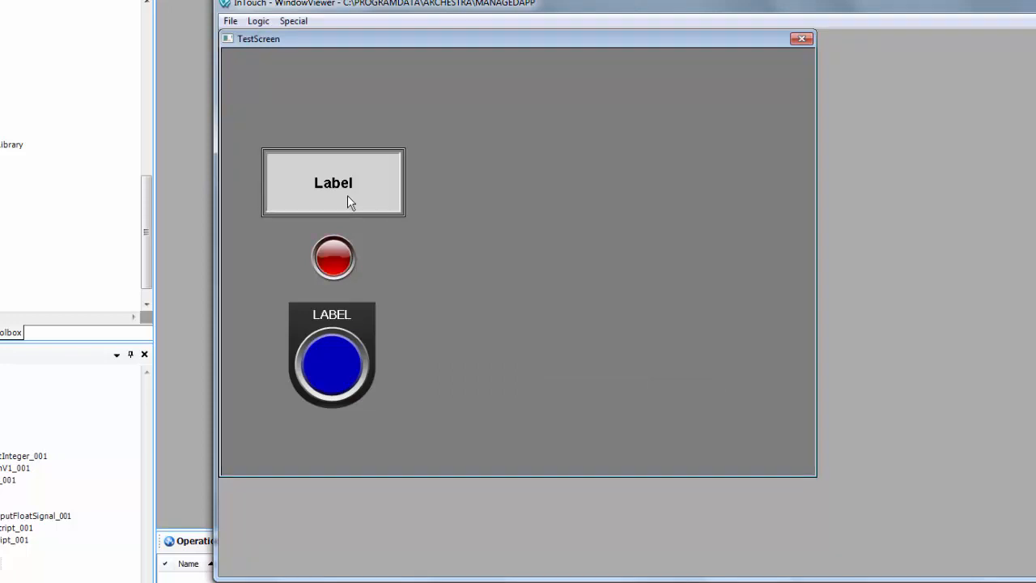
{"action": "left_click", "coordinate": [348, 195]}
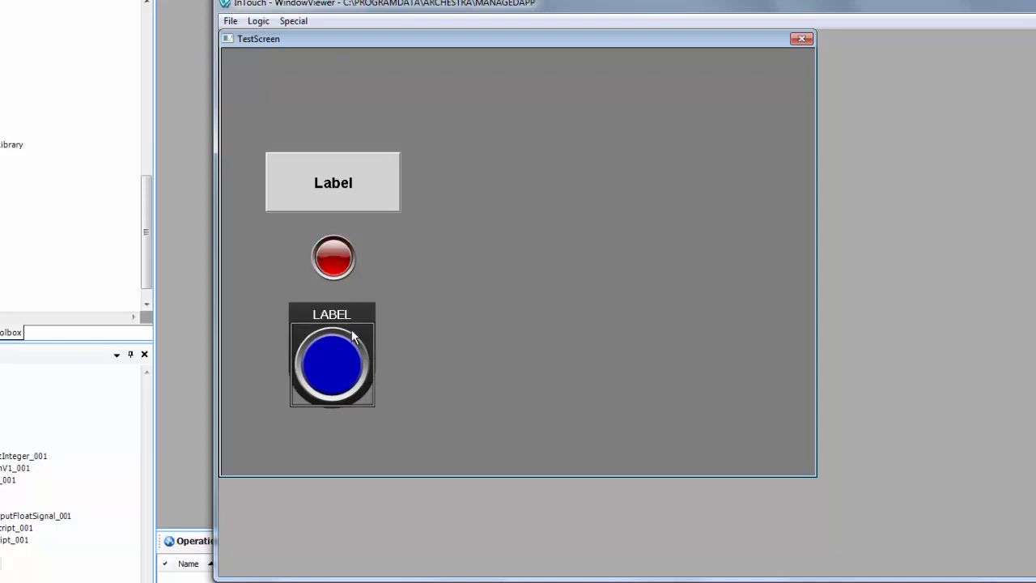
{"action": "left_click", "coordinate": [335, 351]}
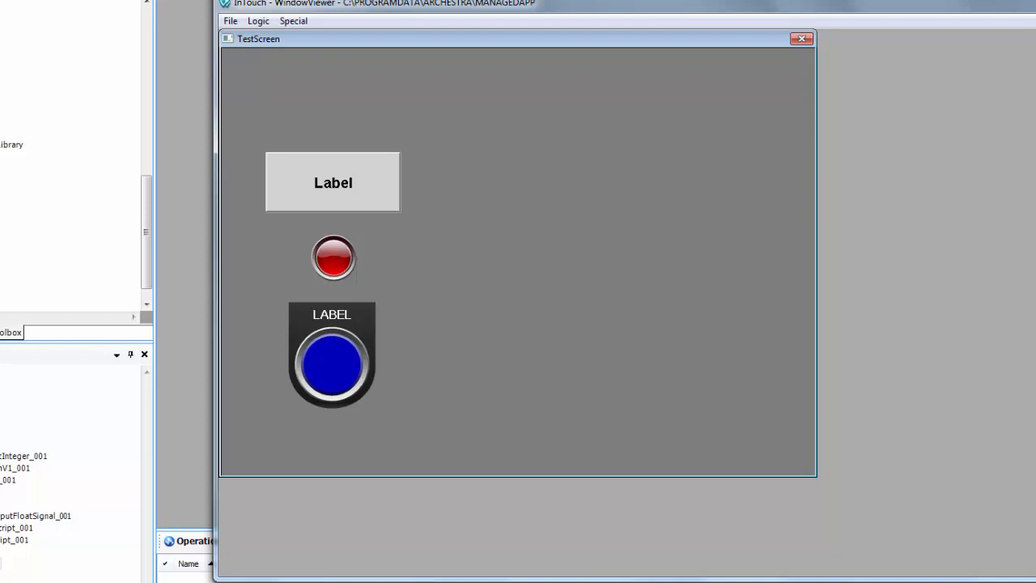
{"action": "left_click", "coordinate": [1035, 3]}
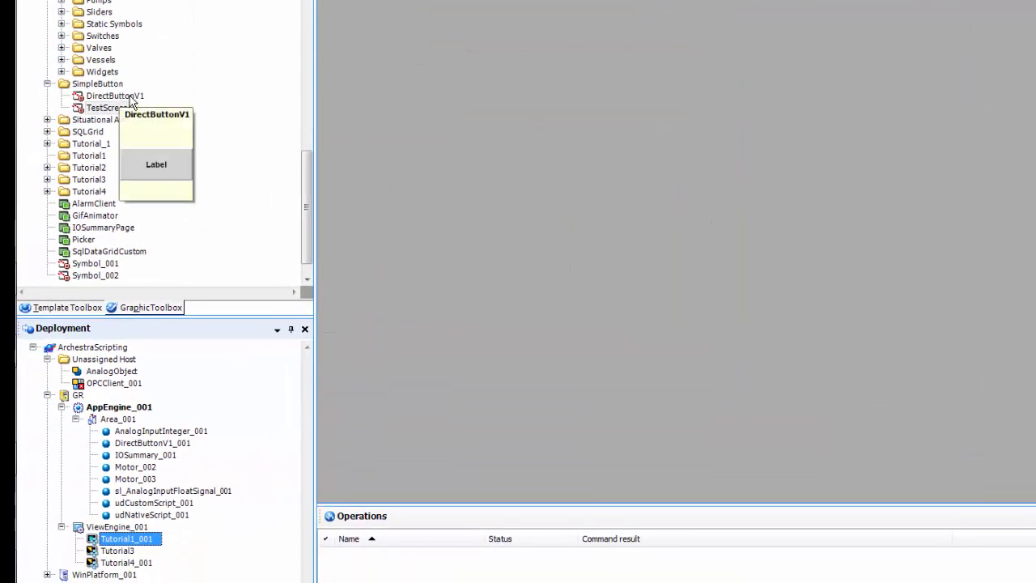
Step: Duplicate DirectButtonV1, rename the copy DirectButtonV2, and open it in the symbol editor
{"action": "right_click", "coordinate": [130, 97]}
{"action": "key", "text": "Escape"}
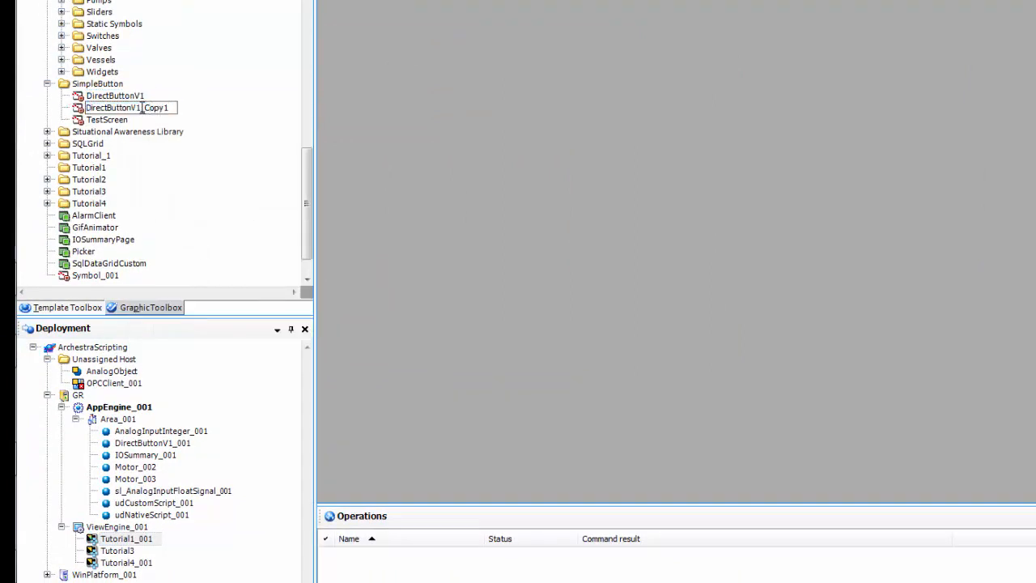
{"action": "left_click_drag", "start_coordinate": [138, 107], "coordinate": [238, 113]}
{"action": "type", "text": "2"}
{"action": "key", "text": "Return"}
{"action": "double_click", "coordinate": [129, 109]}
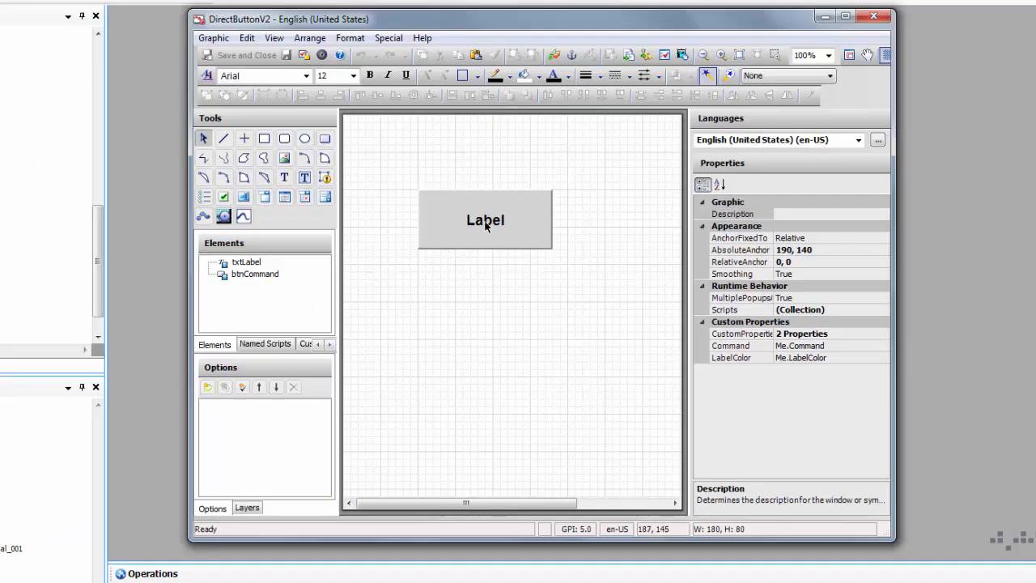
Step: Switch txtLabel's Text Style animation to an Integer truth table on the LabelColor expression
{"action": "double_click", "coordinate": [496, 227]}
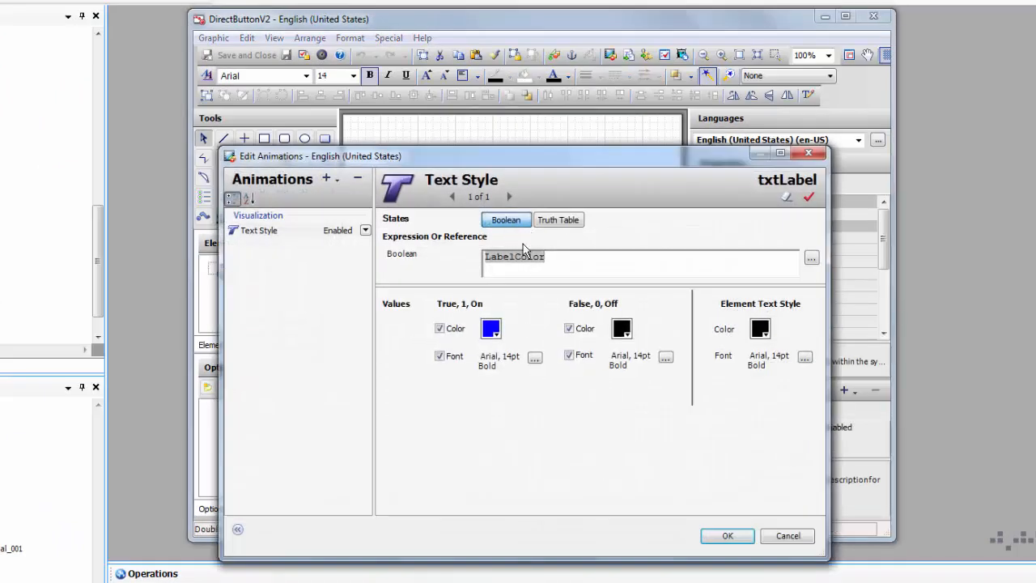
{"action": "left_click", "coordinate": [563, 256]}
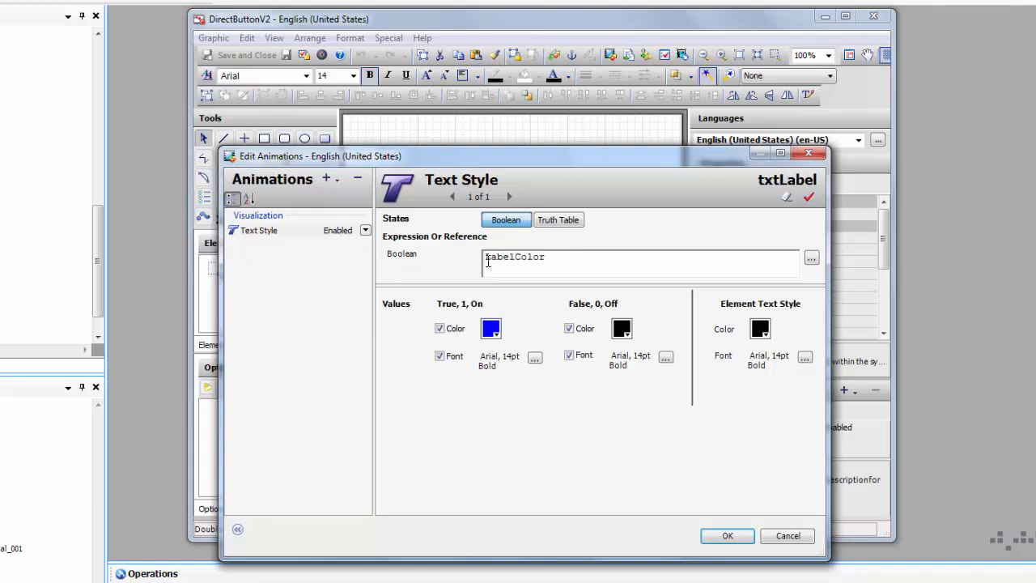
{"action": "double_click", "coordinate": [528, 257]}
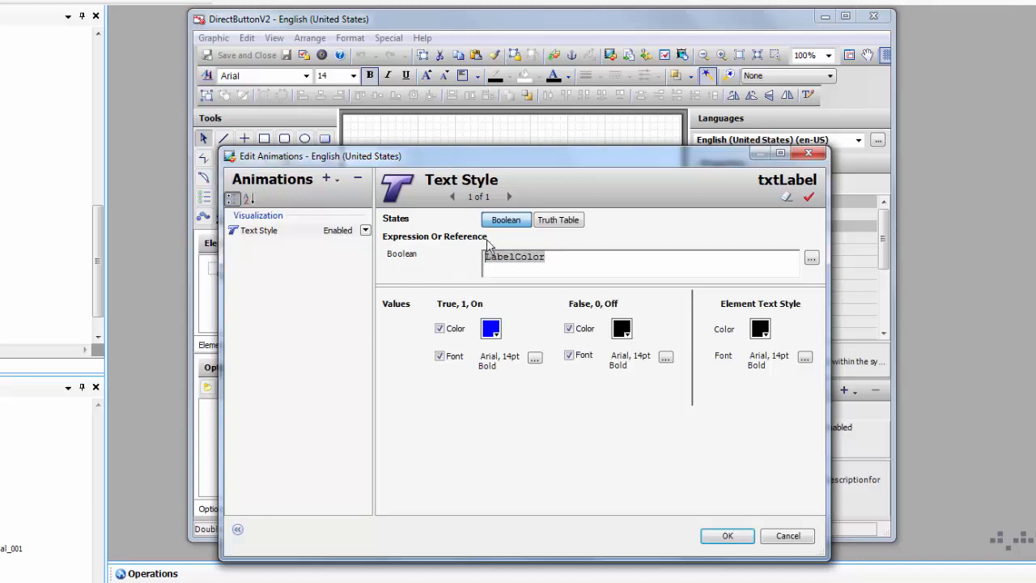
{"action": "left_click", "coordinate": [536, 221]}
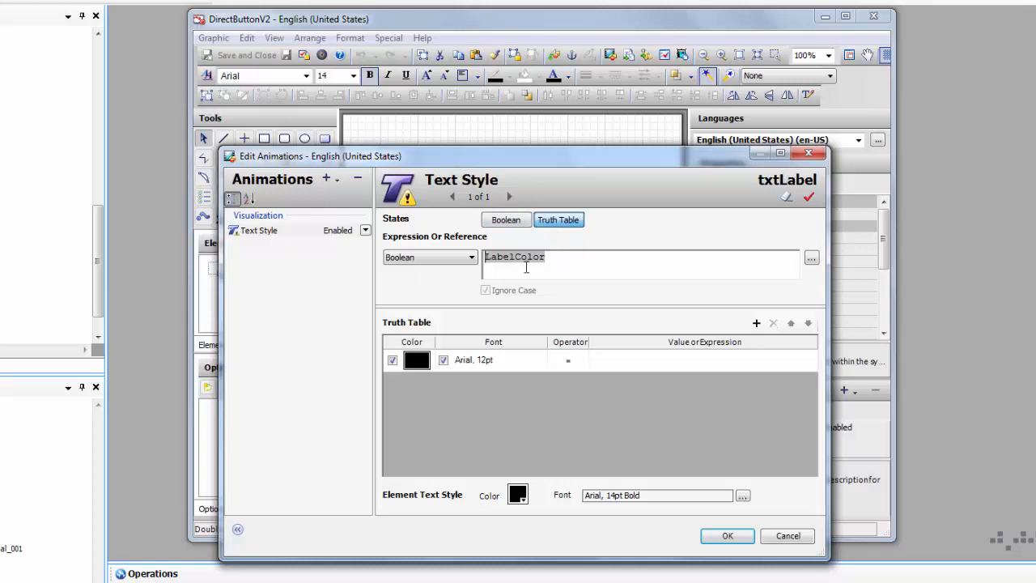
{"action": "left_click", "coordinate": [462, 258]}
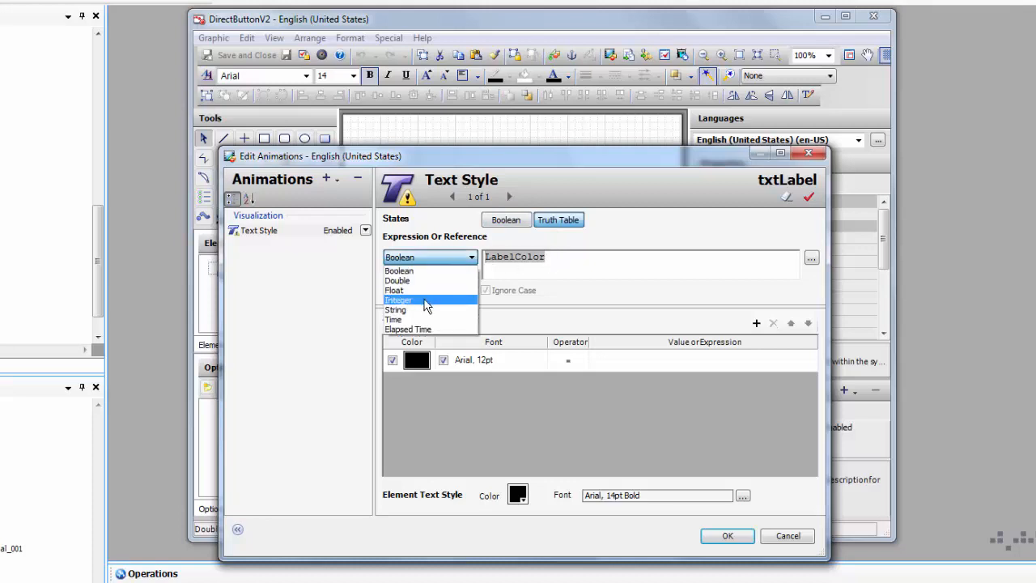
{"action": "left_click", "coordinate": [425, 302]}
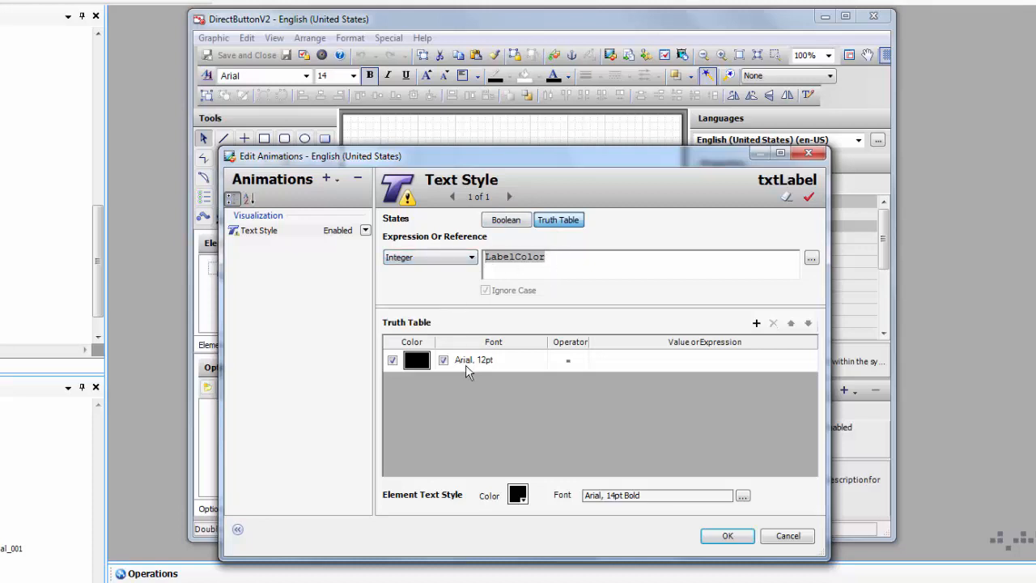
Step: Make the first truth-table row black Arial 14pt Bold text for value 0
{"action": "double_click", "coordinate": [499, 371]}
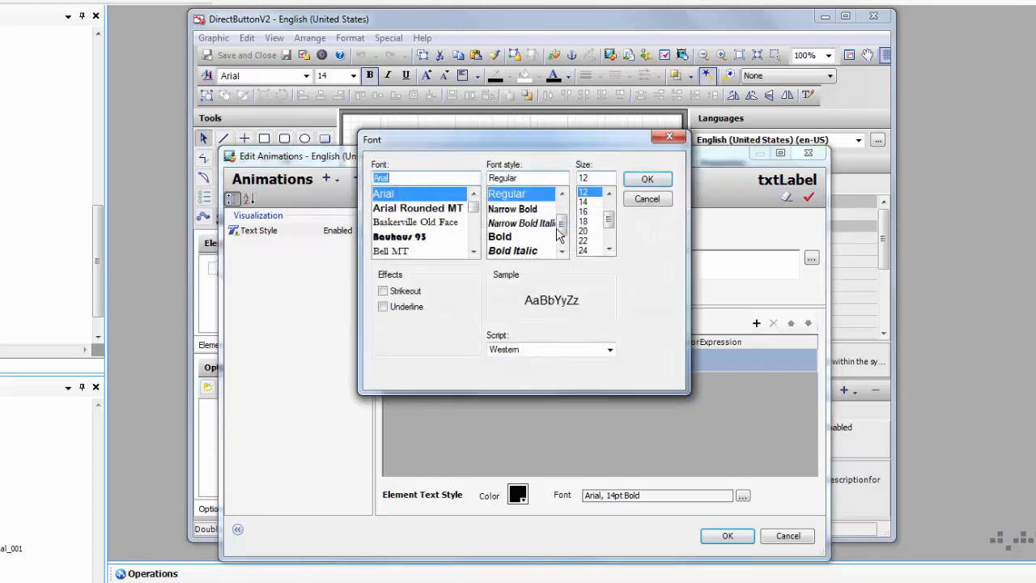
{"action": "left_click", "coordinate": [518, 239]}
{"action": "left_click", "coordinate": [582, 201]}
{"action": "left_click", "coordinate": [648, 179]}
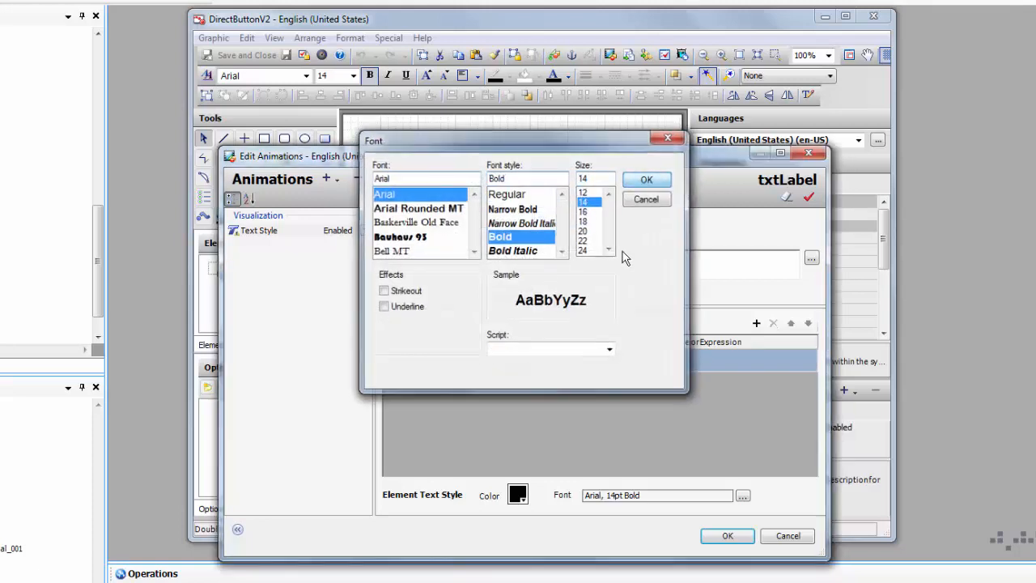
{"action": "left_click", "coordinate": [609, 361]}
{"action": "type", "text": "0"}
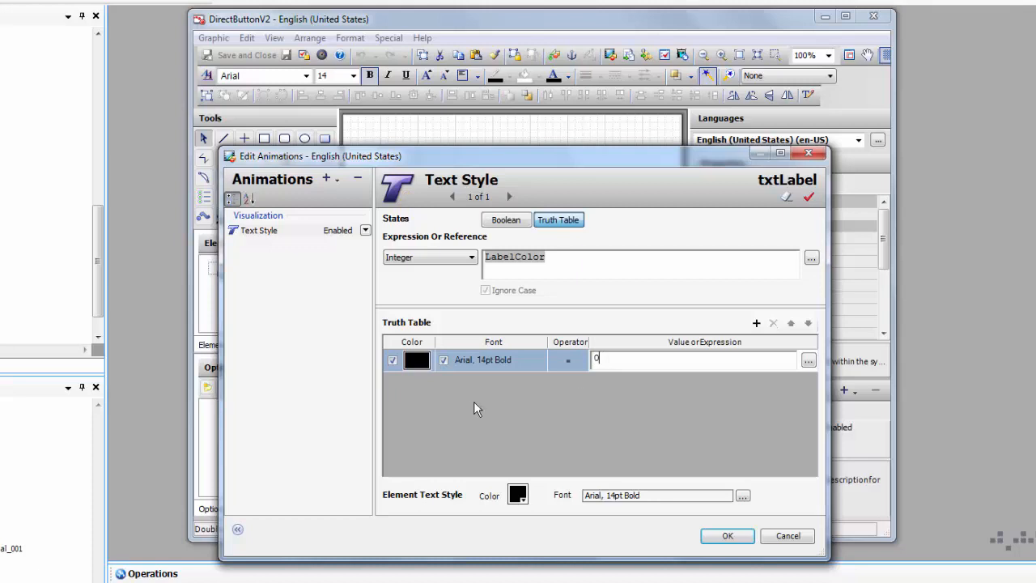
Step: Add a second truth-table row with blue text and the = operator
{"action": "left_click", "coordinate": [756, 323]}
{"action": "left_click", "coordinate": [417, 383]}
{"action": "left_click", "coordinate": [424, 264]}
{"action": "left_click", "coordinate": [662, 188]}
{"action": "left_click", "coordinate": [585, 385]}
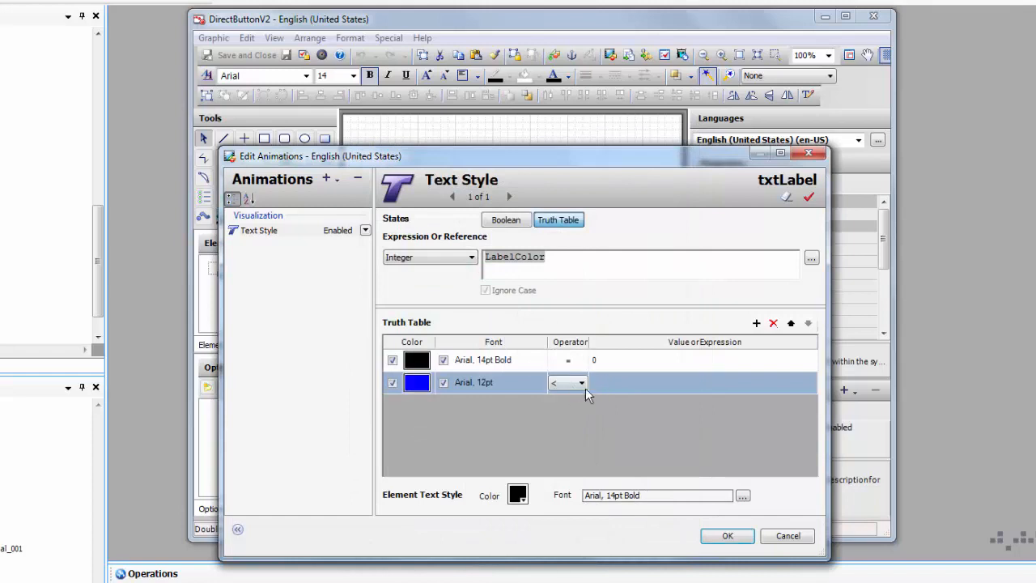
{"action": "left_click", "coordinate": [582, 384]}
{"action": "left_click", "coordinate": [604, 386]}
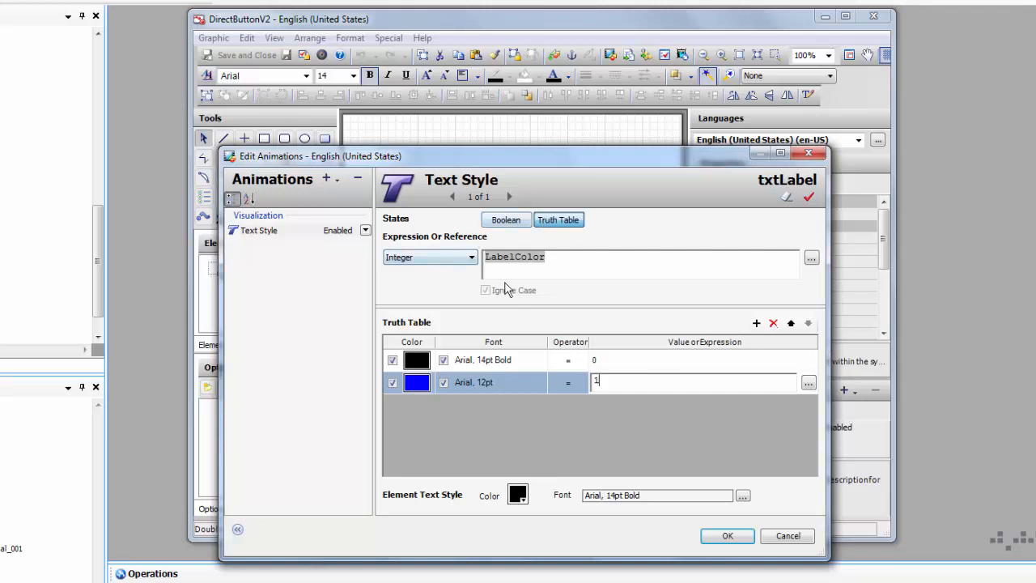
Step: Add a third row and give row two an Arial 14pt Bold font
{"action": "left_click", "coordinate": [756, 323]}
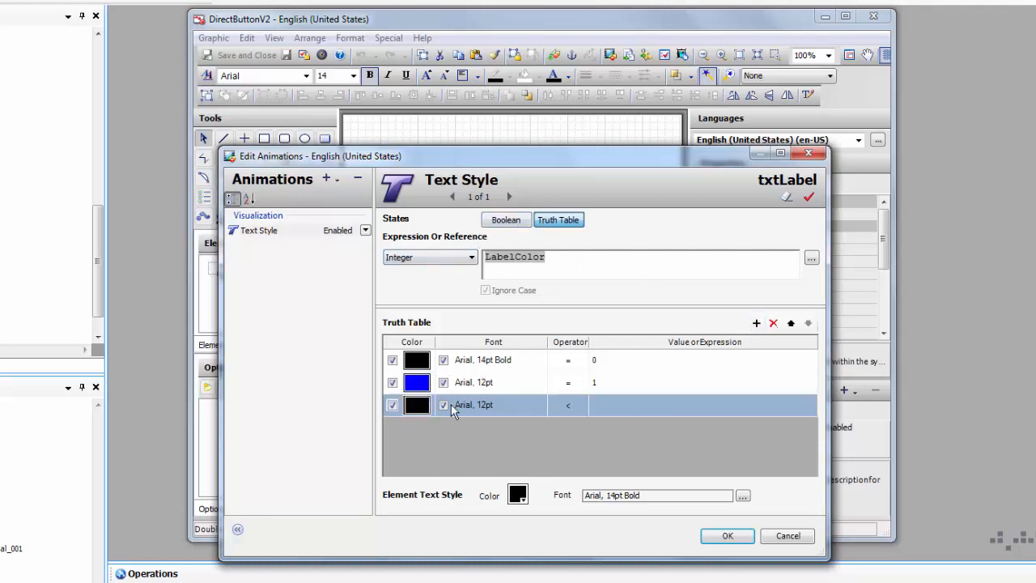
{"action": "left_click", "coordinate": [484, 386]}
{"action": "left_click", "coordinate": [536, 382]}
{"action": "left_click", "coordinate": [509, 236]}
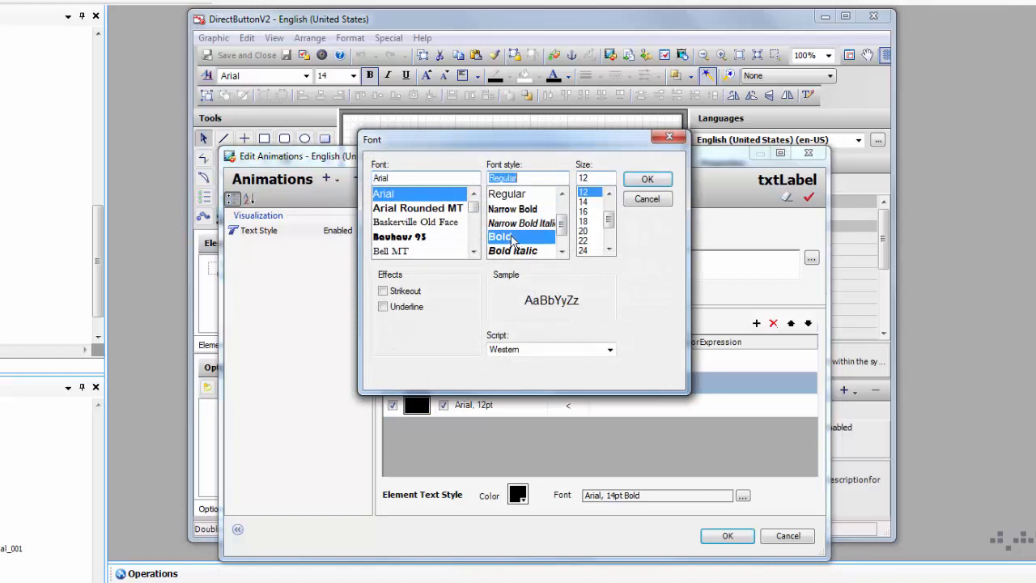
{"action": "left_click", "coordinate": [584, 202]}
{"action": "left_click", "coordinate": [647, 179]}
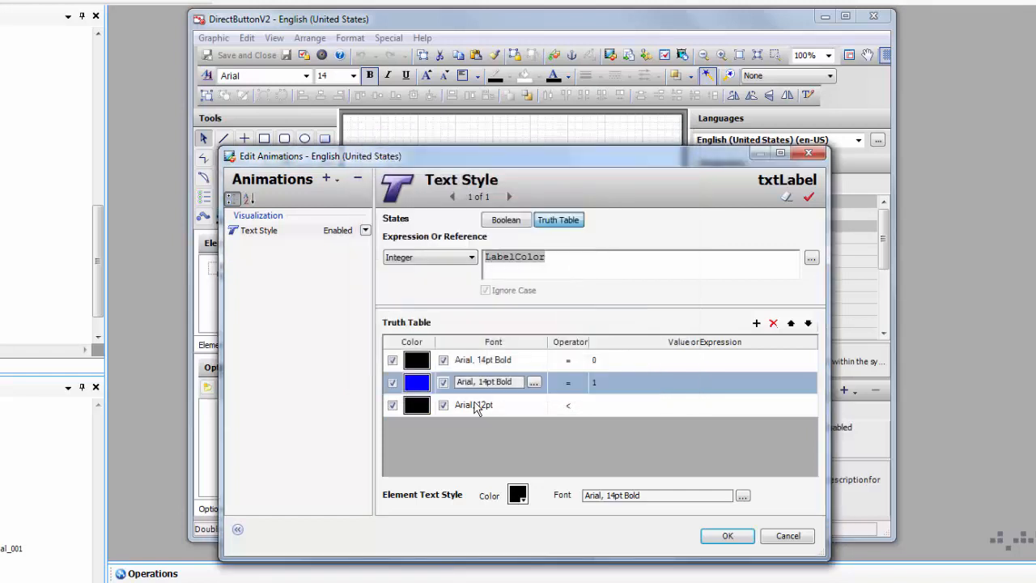
Step: Make row three purple Arial 14pt Bold text for LabelColor = 2
{"action": "left_click", "coordinate": [483, 405]}
{"action": "left_click", "coordinate": [533, 405]}
{"action": "left_click", "coordinate": [584, 201]}
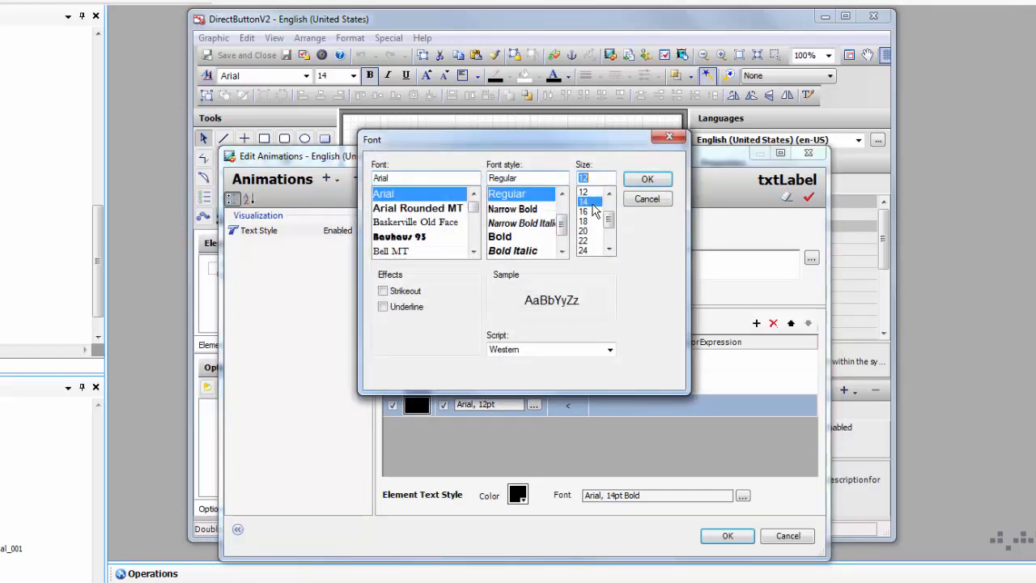
{"action": "left_click", "coordinate": [526, 238]}
{"action": "left_click", "coordinate": [647, 179]}
{"action": "left_click", "coordinate": [417, 405]}
{"action": "left_click", "coordinate": [479, 225]}
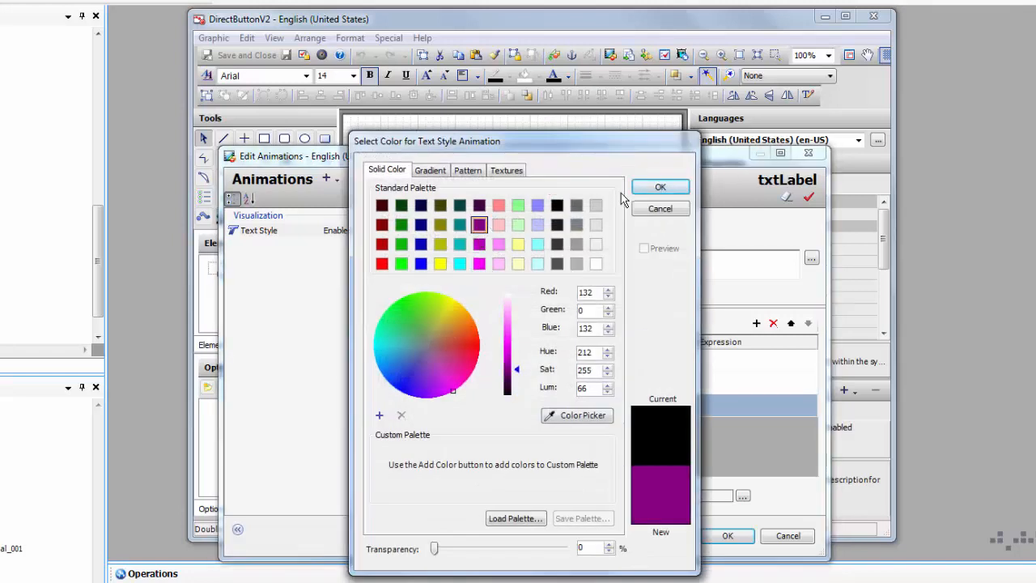
{"action": "left_click", "coordinate": [659, 188]}
{"action": "left_click", "coordinate": [571, 405]}
{"action": "left_click", "coordinate": [571, 405]}
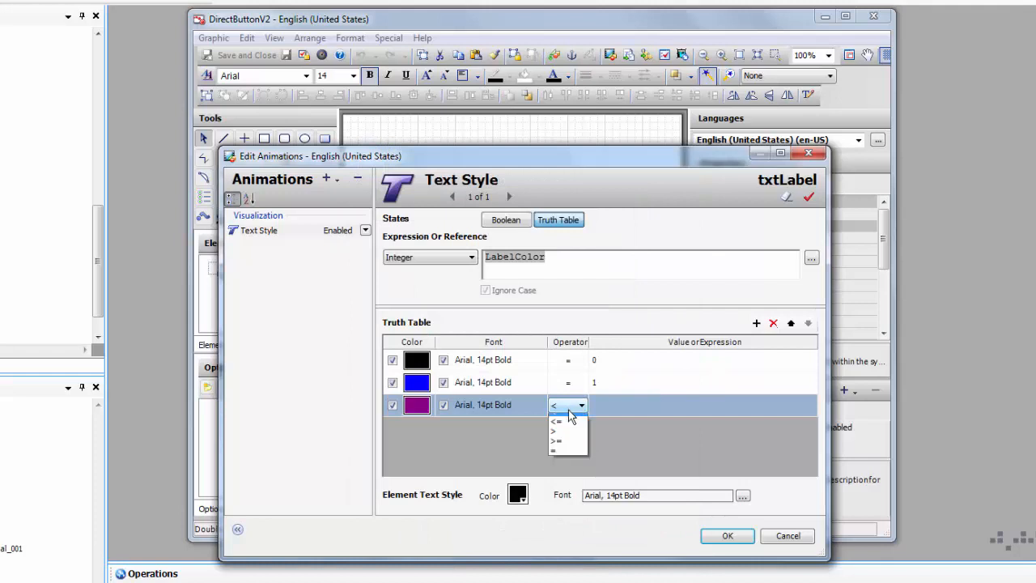
{"action": "left_click", "coordinate": [580, 458]}
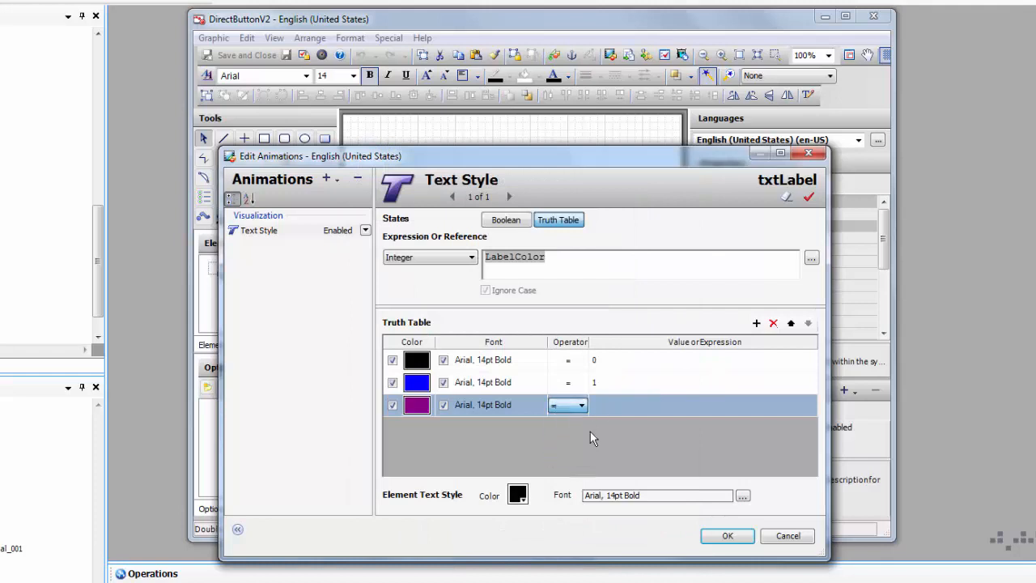
{"action": "left_click", "coordinate": [605, 401]}
{"action": "key", "text": "Return"}
Step: Add a fourth row with dark-red text for LabelColor = 4
{"action": "left_click", "coordinate": [756, 323]}
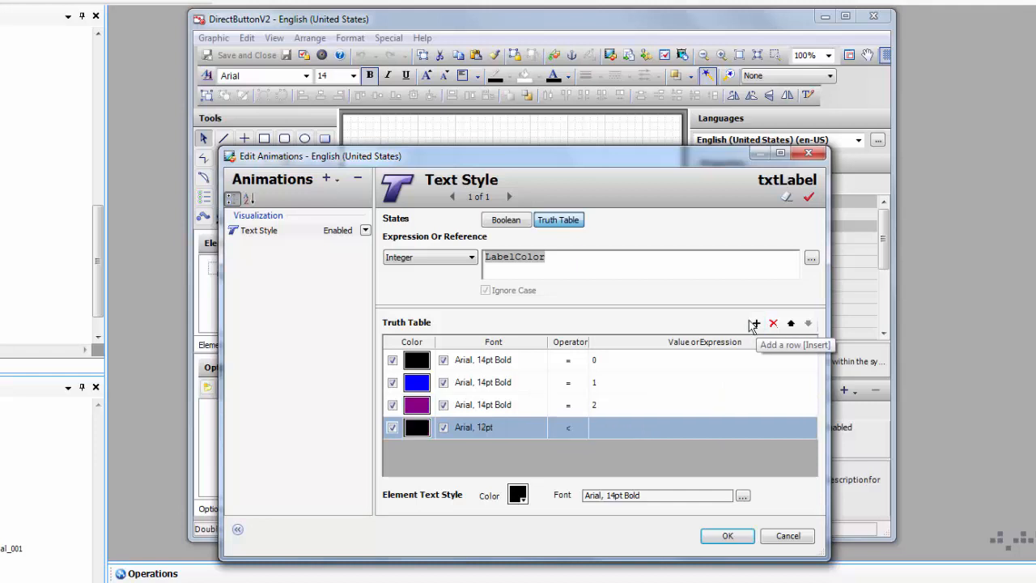
{"action": "left_click", "coordinate": [414, 426]}
{"action": "left_click", "coordinate": [382, 225]}
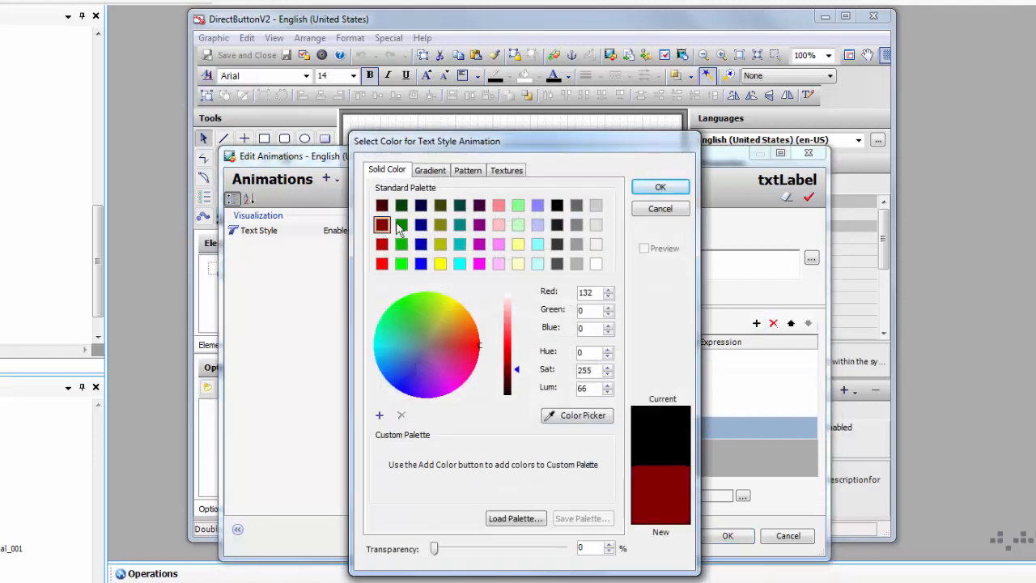
{"action": "left_click", "coordinate": [660, 188]}
{"action": "left_click", "coordinate": [571, 428]}
{"action": "left_click", "coordinate": [582, 427]}
{"action": "left_click", "coordinate": [567, 479]}
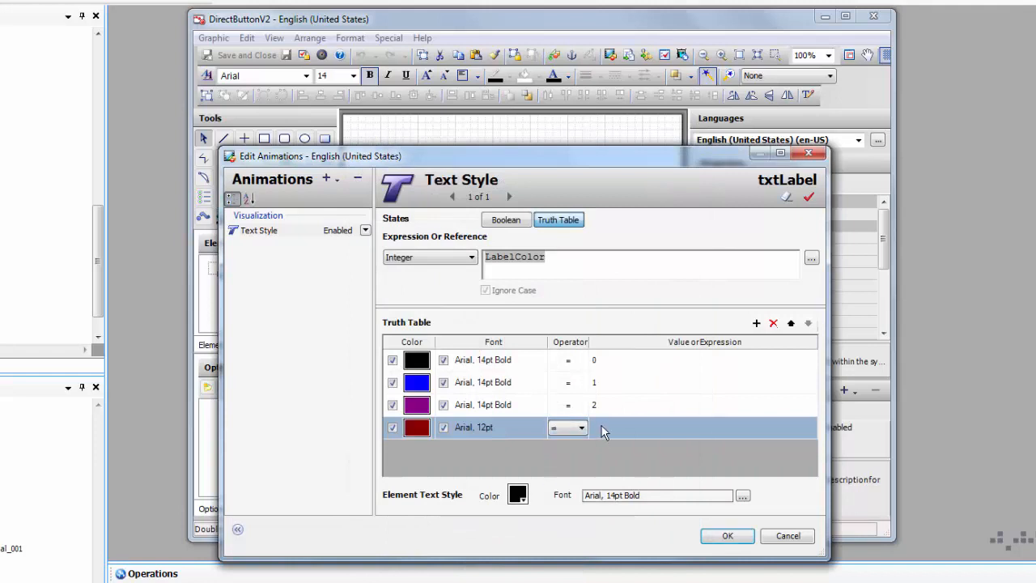
{"action": "left_click", "coordinate": [606, 428]}
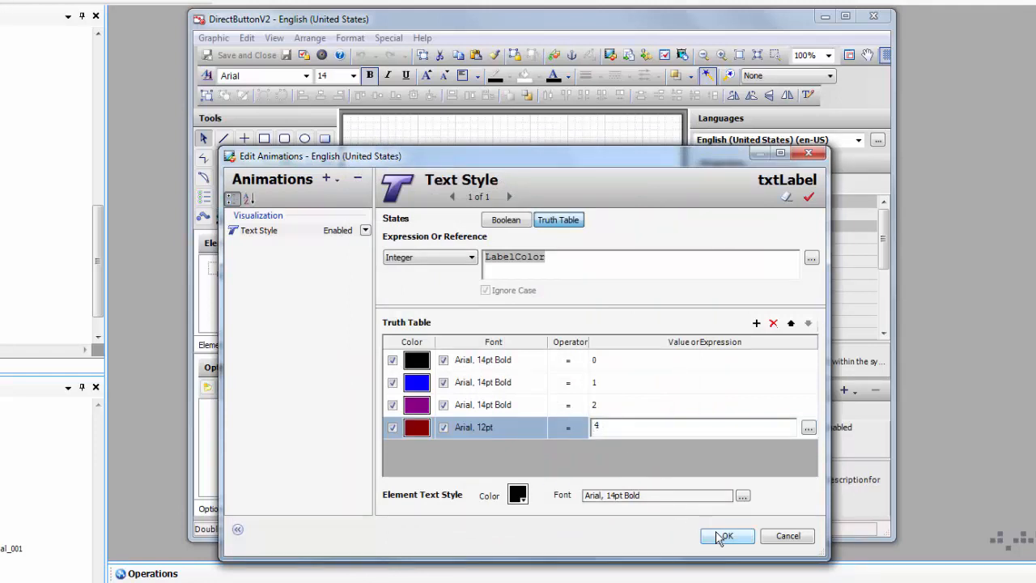
Step: Give row four an Arial 14pt Bold font and apply the truth table
{"action": "left_click", "coordinate": [508, 432]}
{"action": "left_click", "coordinate": [533, 427]}
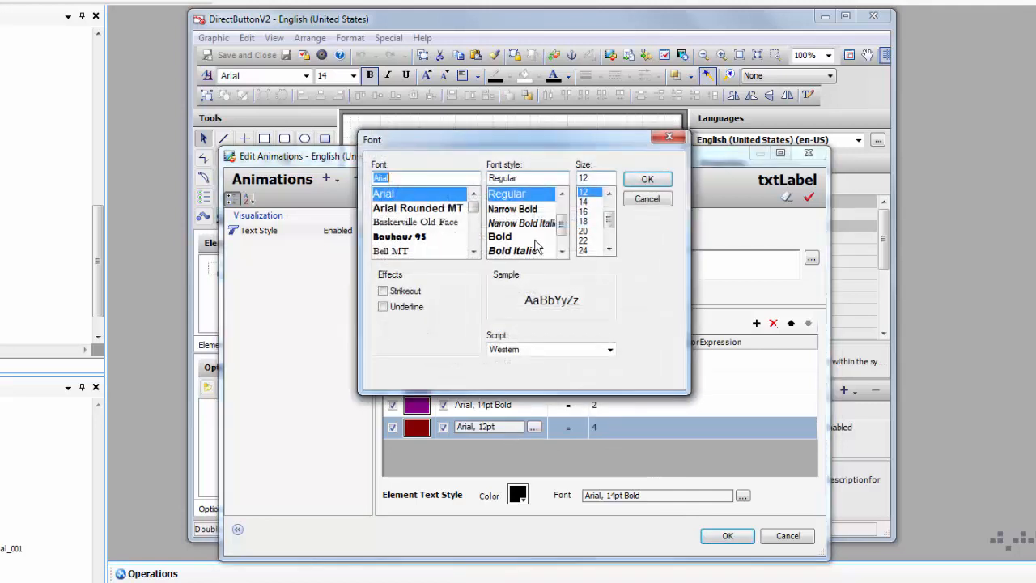
{"action": "left_click", "coordinate": [518, 236]}
{"action": "left_click", "coordinate": [589, 202]}
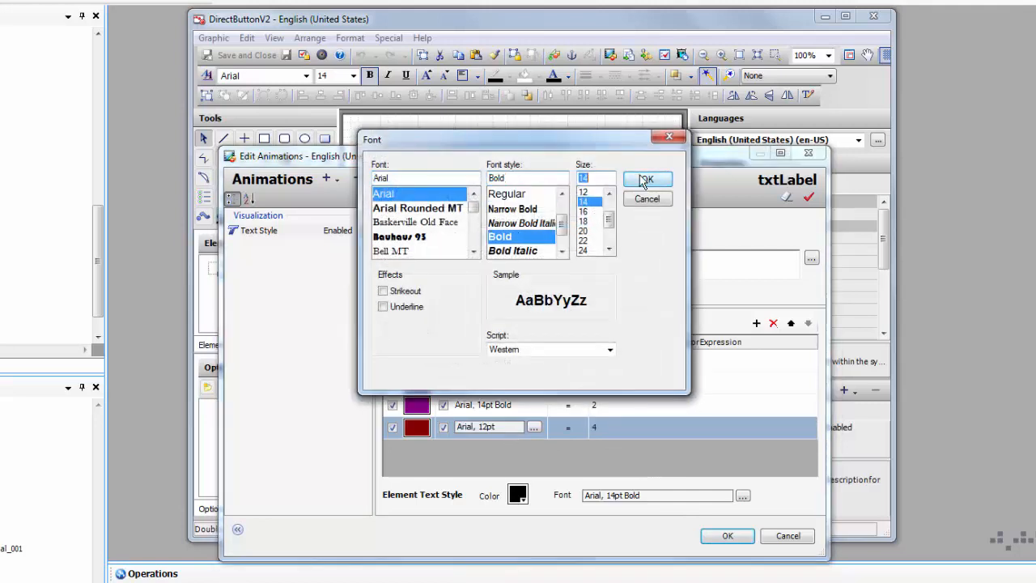
{"action": "left_click", "coordinate": [648, 179]}
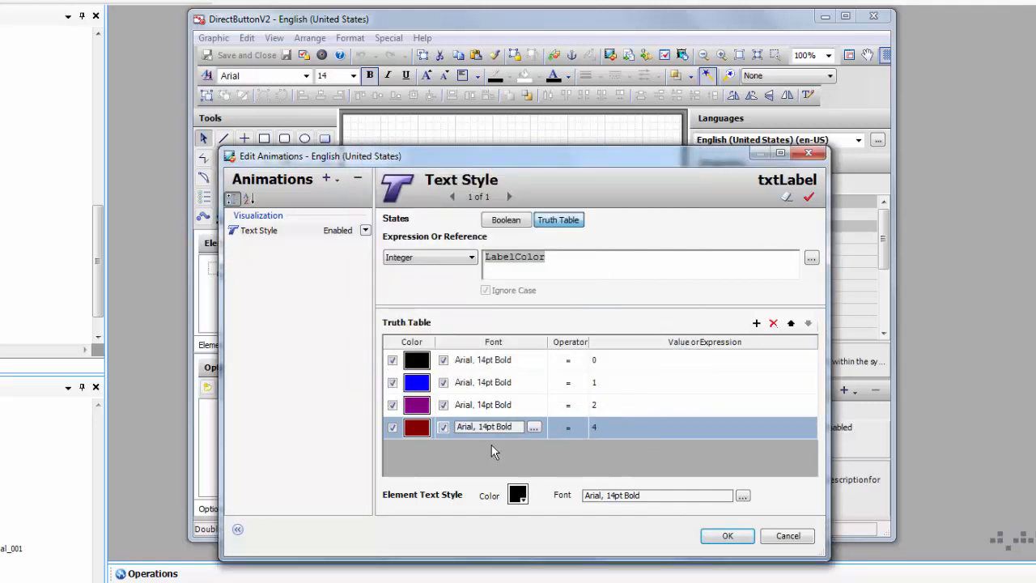
{"action": "left_click", "coordinate": [725, 538]}
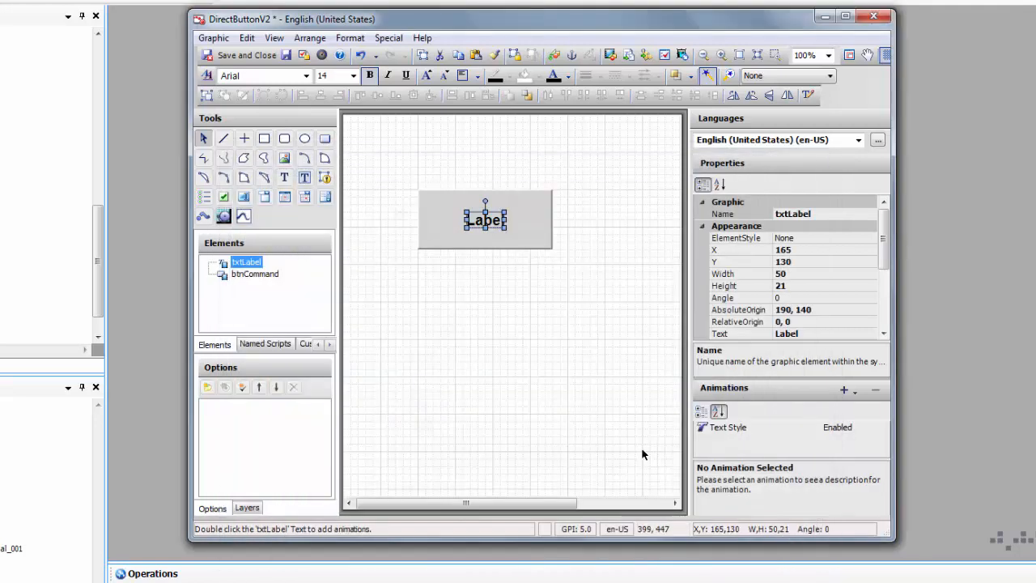
Step: Open the symbol's custom properties and select LabelColor
{"action": "left_click", "coordinate": [539, 348]}
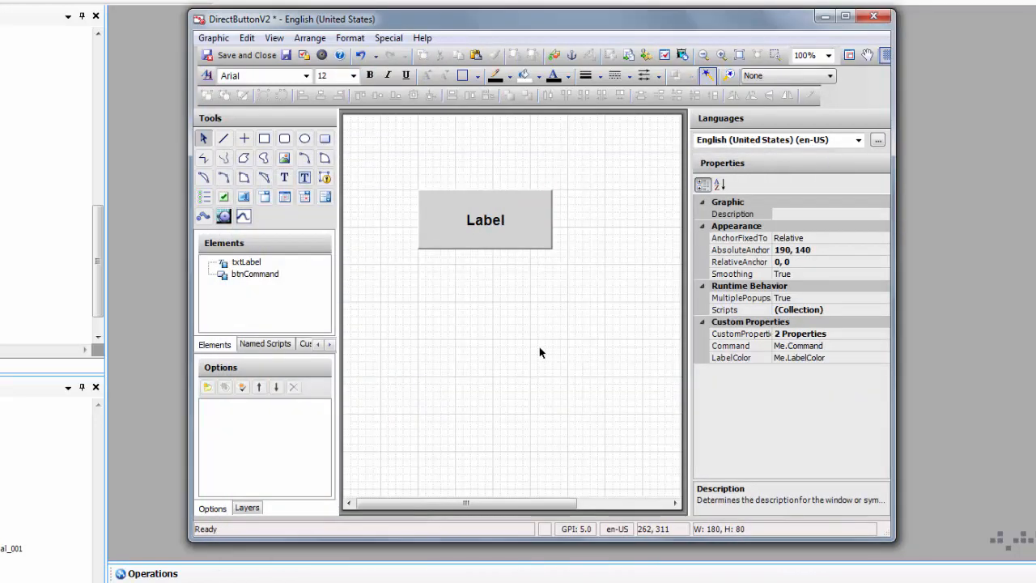
{"action": "left_click", "coordinate": [860, 332]}
{"action": "left_click", "coordinate": [883, 337]}
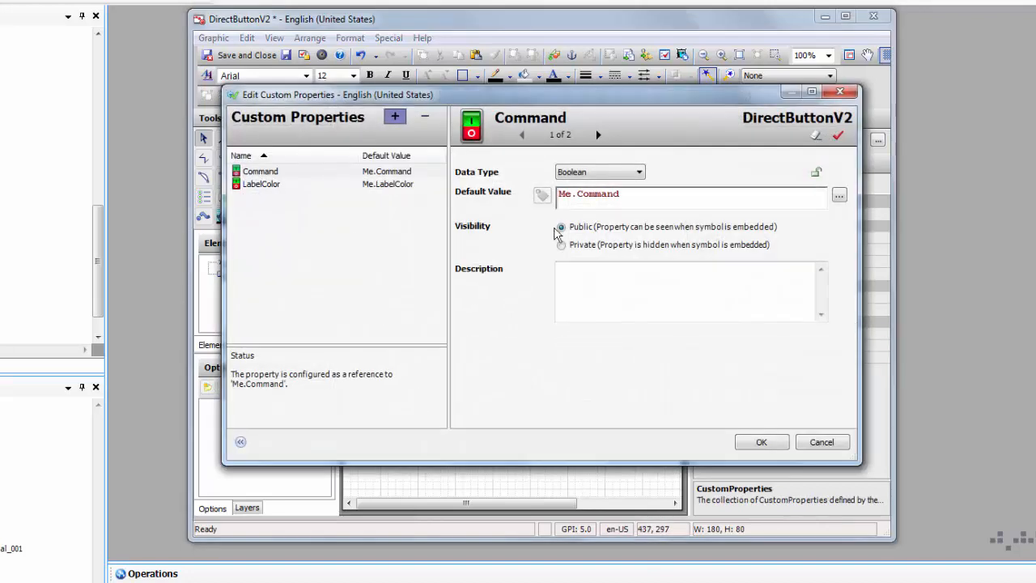
{"action": "left_click", "coordinate": [260, 185]}
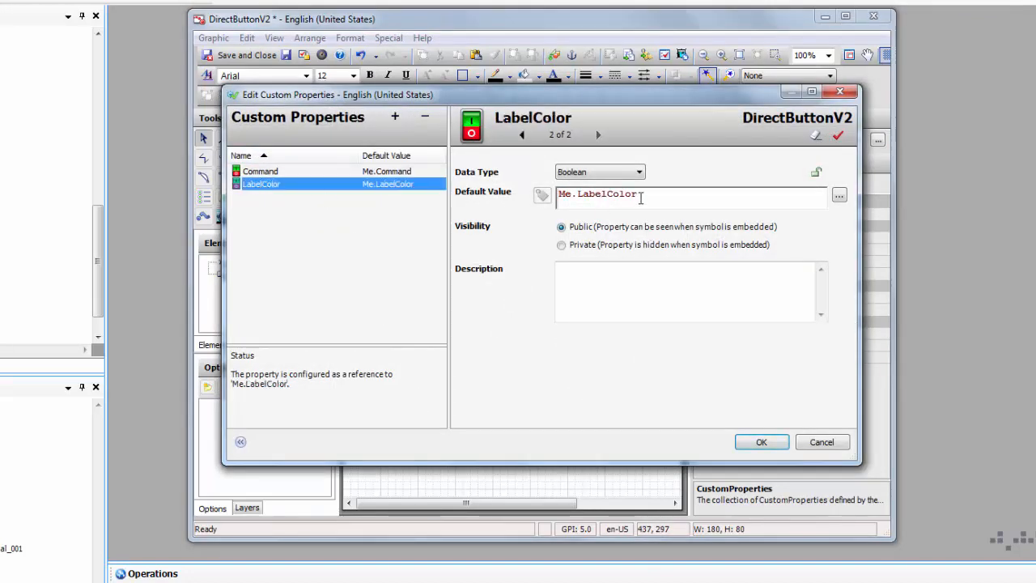
Step: Make LabelColor an Integer bound to Me.LabelColor, then close and save DirectButtonV2
{"action": "left_click_drag", "start_coordinate": [641, 198], "coordinate": [441, 191]}
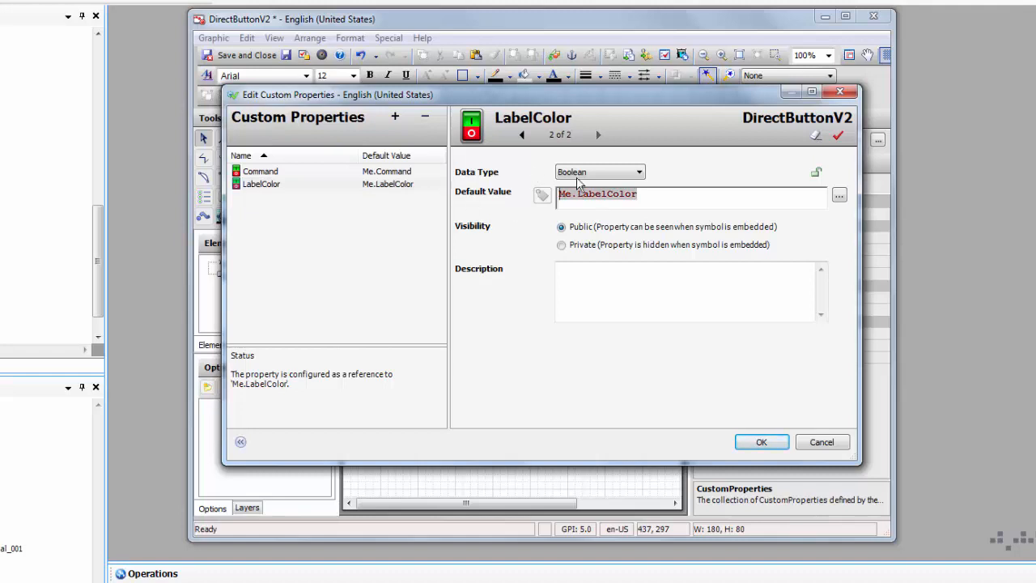
{"action": "left_click", "coordinate": [603, 172]}
{"action": "left_click", "coordinate": [590, 225]}
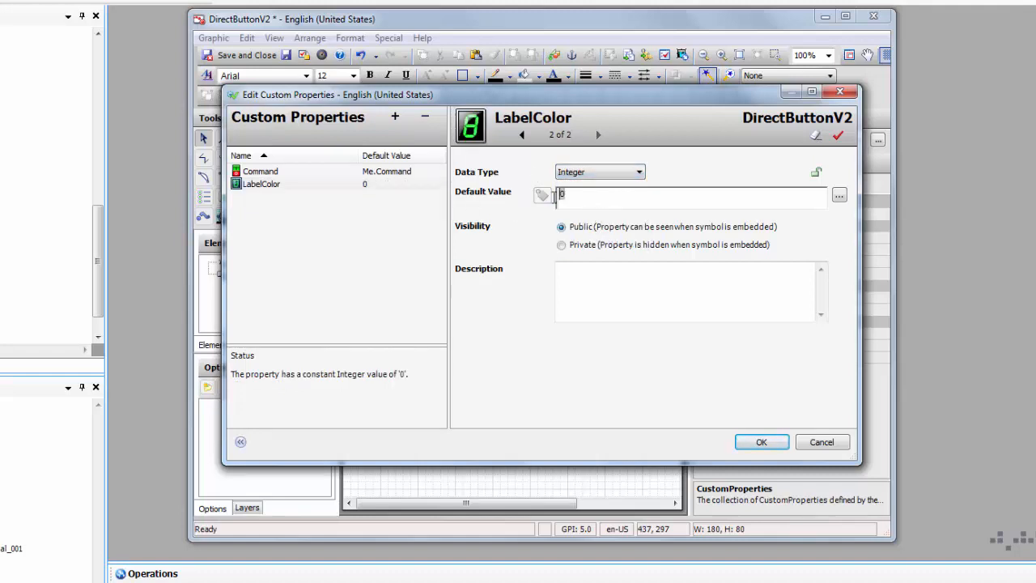
{"action": "left_click", "coordinate": [542, 198]}
{"action": "left_click", "coordinate": [761, 442]}
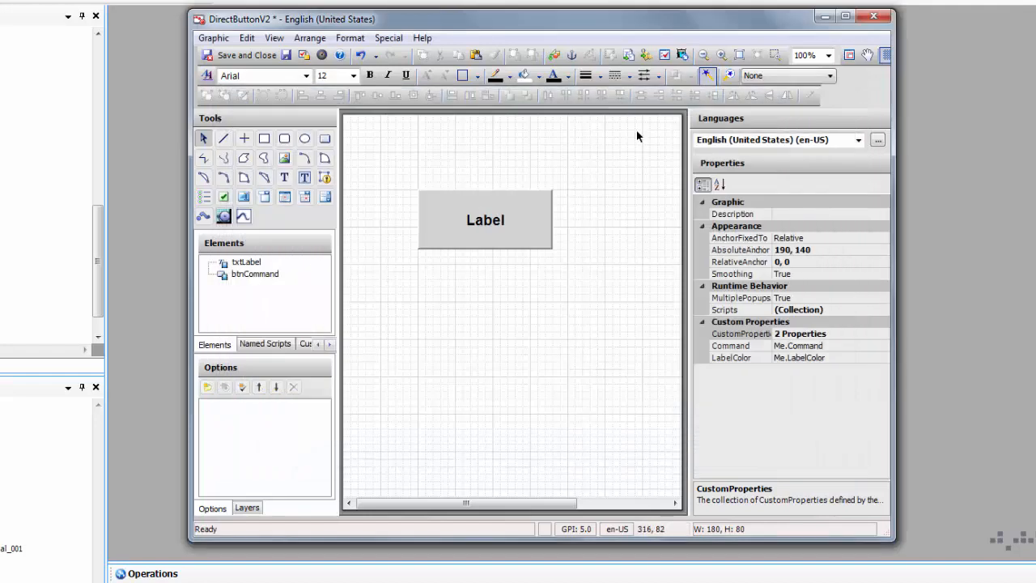
{"action": "left_click", "coordinate": [874, 16]}
{"action": "left_click", "coordinate": [468, 413]}
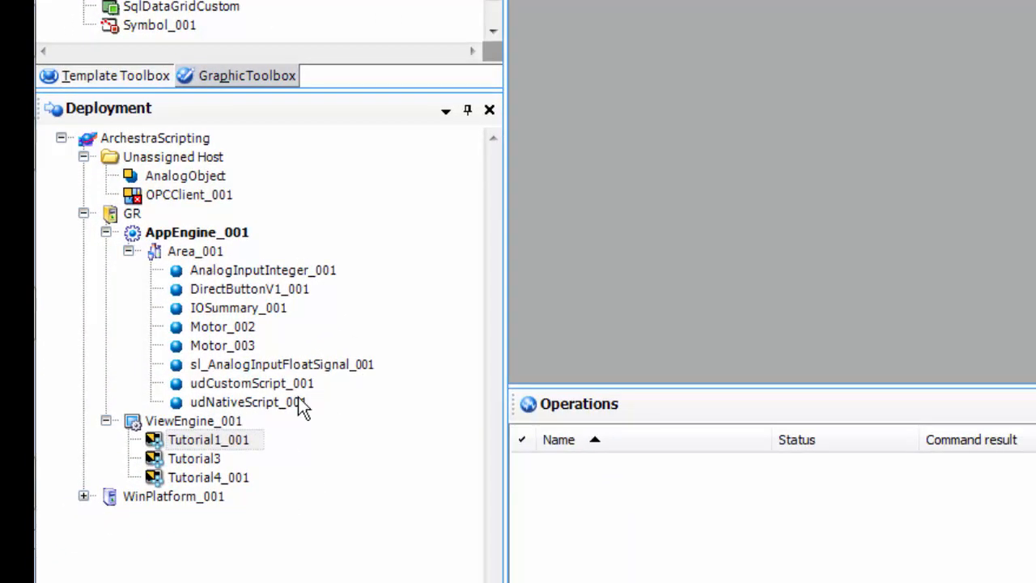
Step: Show the Derivation view and inspect the $DirectButtonV1 template's context menu without choosing an action
{"action": "left_click", "coordinate": [252, 582]}
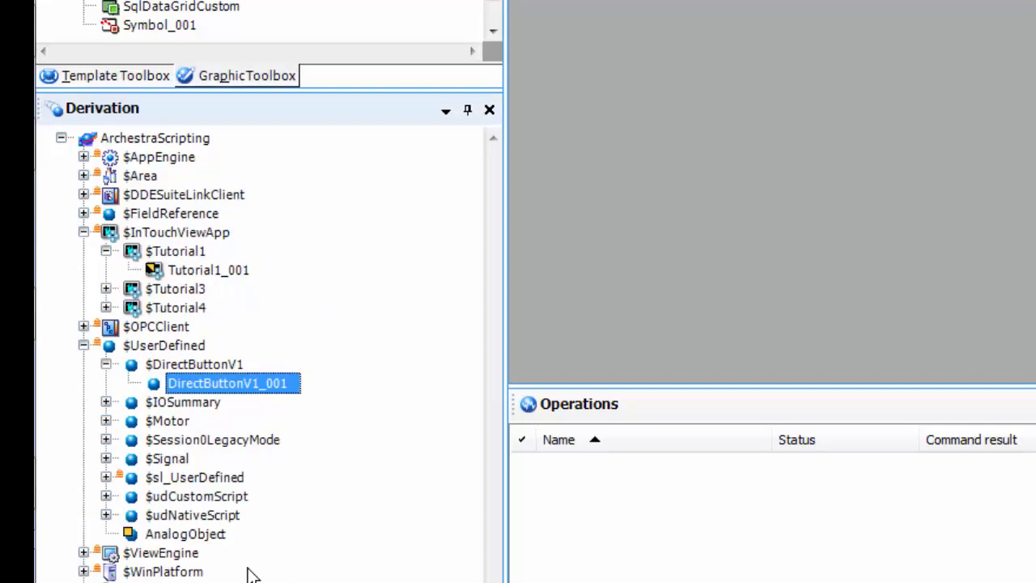
{"action": "right_click", "coordinate": [207, 371]}
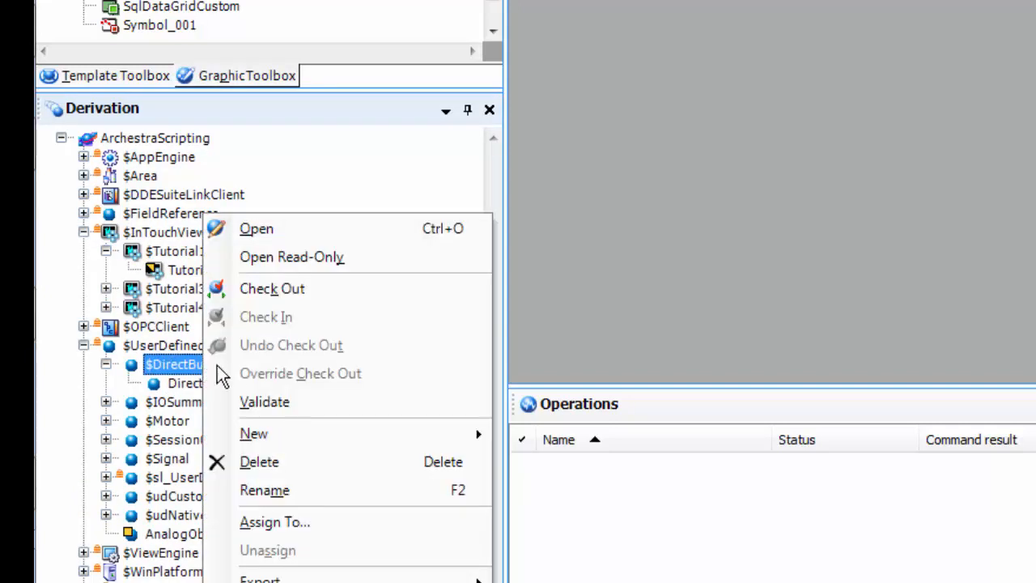
{"action": "left_click", "coordinate": [168, 346]}
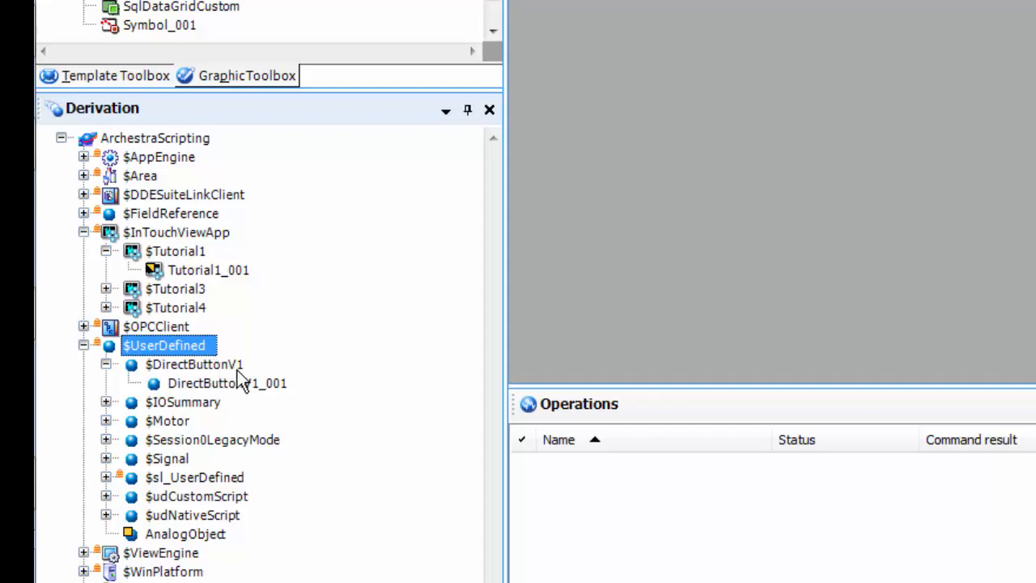
Step: Rename the $DirectButtonV1 template to $DirectButtonV1_
{"action": "right_click", "coordinate": [238, 371]}
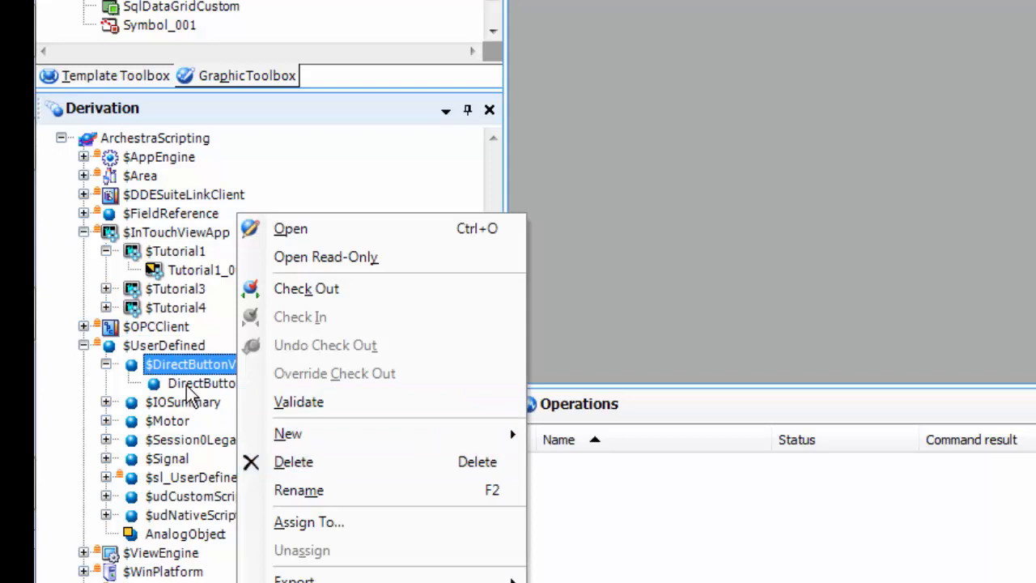
{"action": "left_click", "coordinate": [326, 500]}
{"action": "key", "text": "End"}
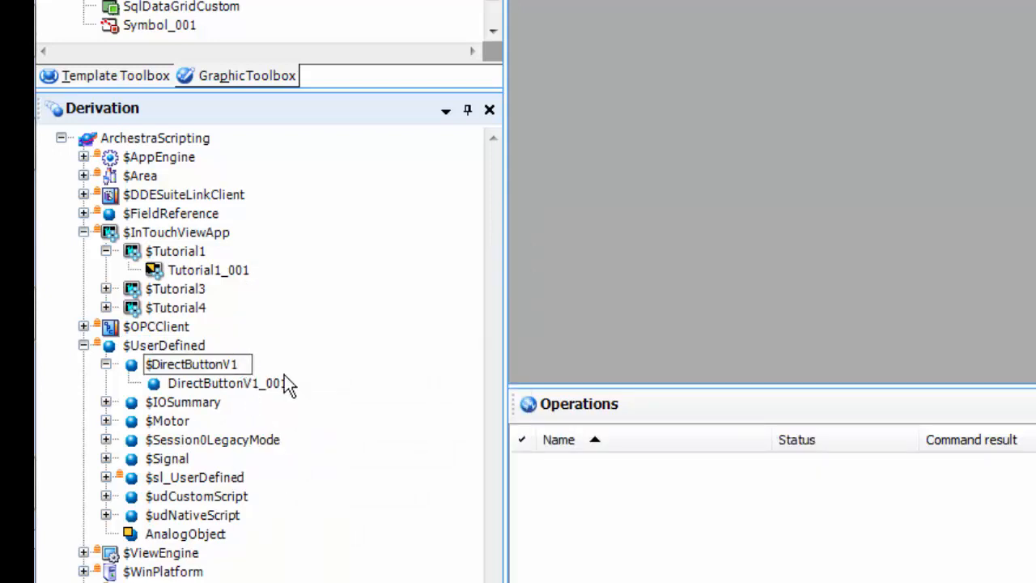
{"action": "type", "text": "_"}
{"action": "key", "text": "Return"}
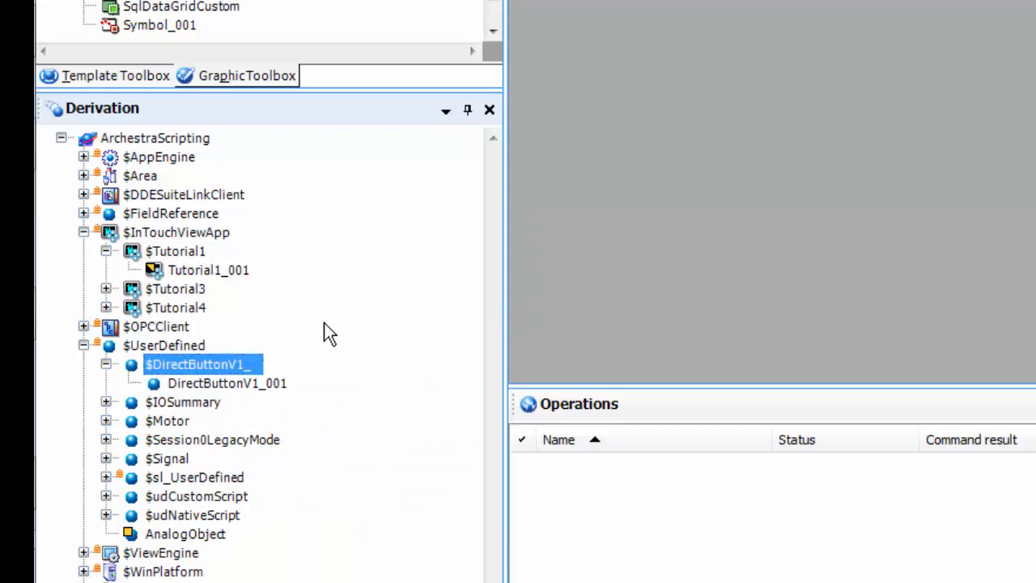
Step: Export $DirectButtonV1_ to the package file $DirectButtonV1_.aaPKG
{"action": "right_click", "coordinate": [230, 366]}
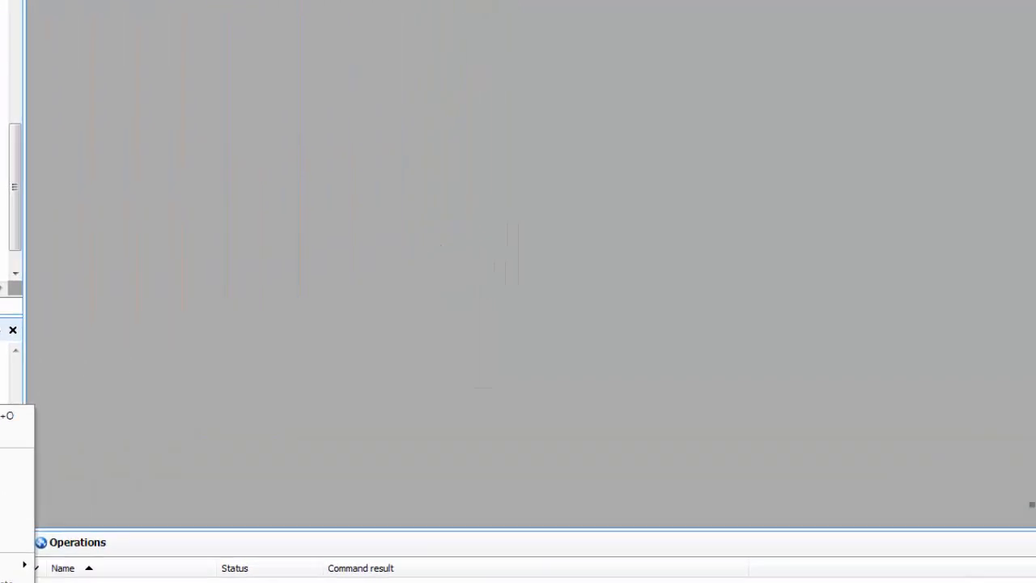
{"action": "left_click", "coordinate": [518, 571]}
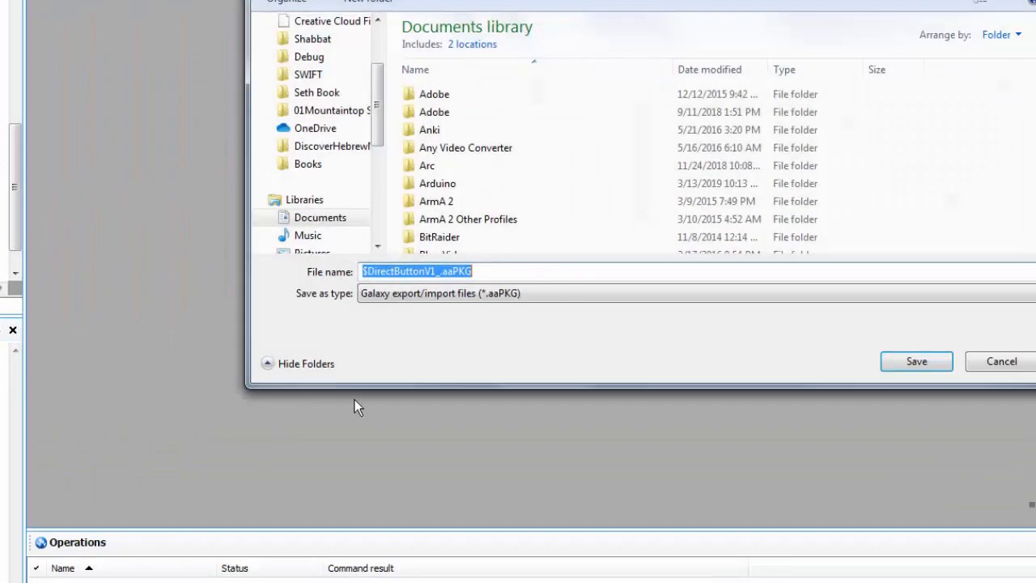
{"action": "left_click", "coordinate": [928, 368]}
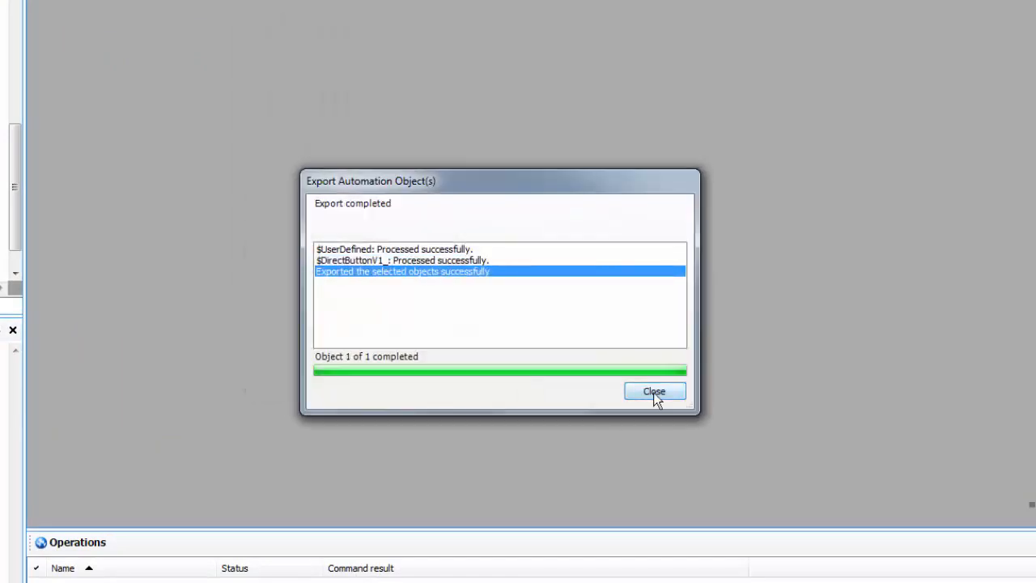
{"action": "left_click", "coordinate": [654, 393]}
{"action": "right_click", "coordinate": [162, 412]}
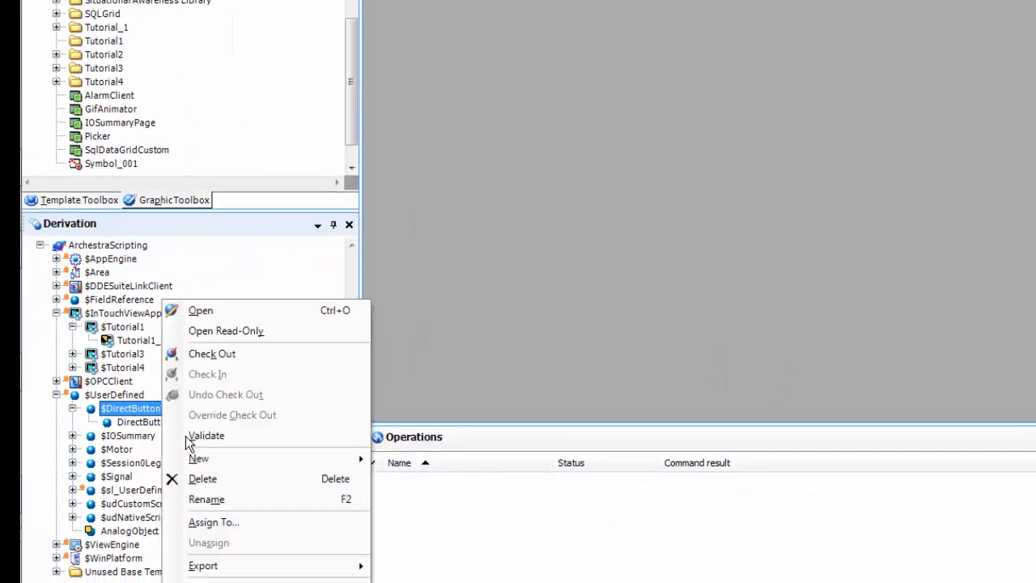
Step: Rename the template back to $DirectButtonV1
{"action": "left_click", "coordinate": [207, 500]}
{"action": "left_click", "coordinate": [179, 408]}
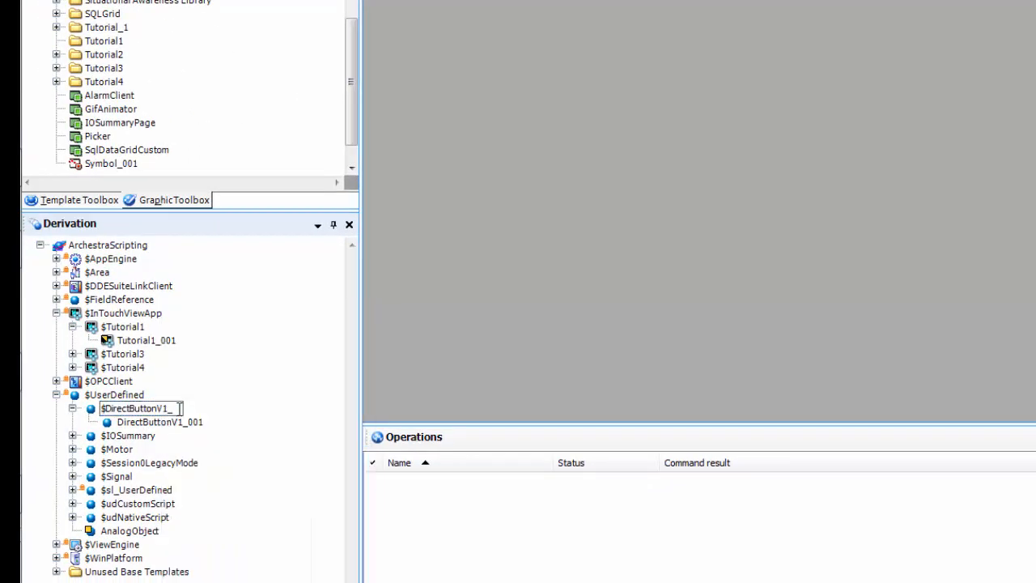
{"action": "key", "text": "Return"}
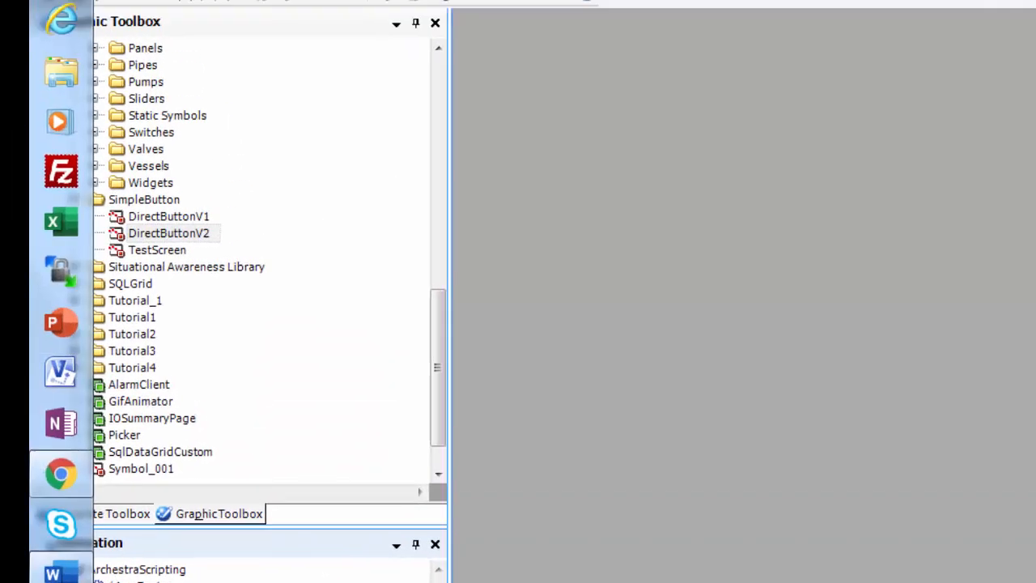
Step: Import the $DirectButtonV1_.aaPKG package through Galaxy > Import > Object(s)
{"action": "left_click", "coordinate": [65, 70]}
{"action": "left_click", "coordinate": [116, 70]}
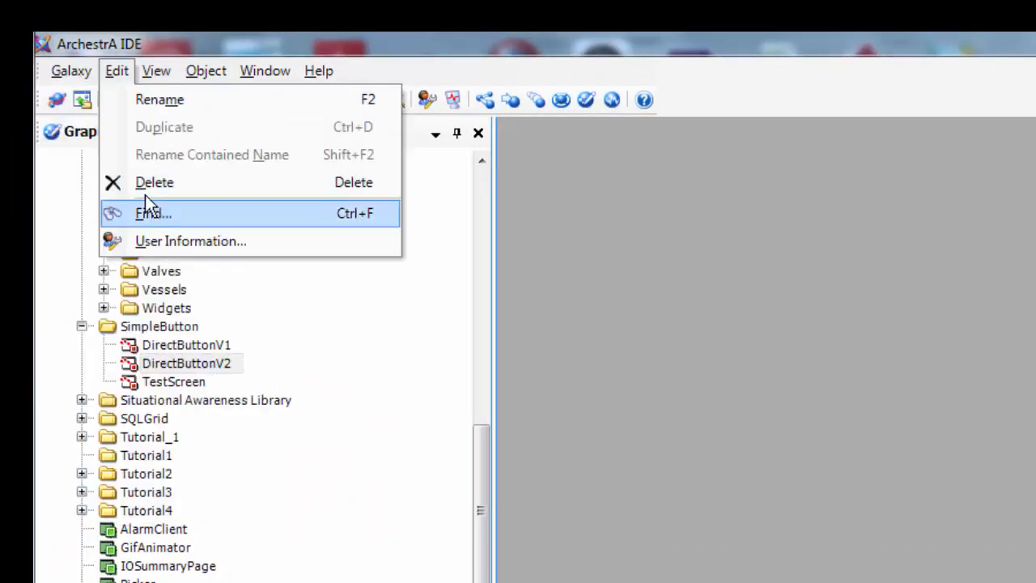
{"action": "mouse_move", "coordinate": [74, 81]}
{"action": "mouse_move", "coordinate": [127, 272]}
{"action": "left_click", "coordinate": [314, 275]}
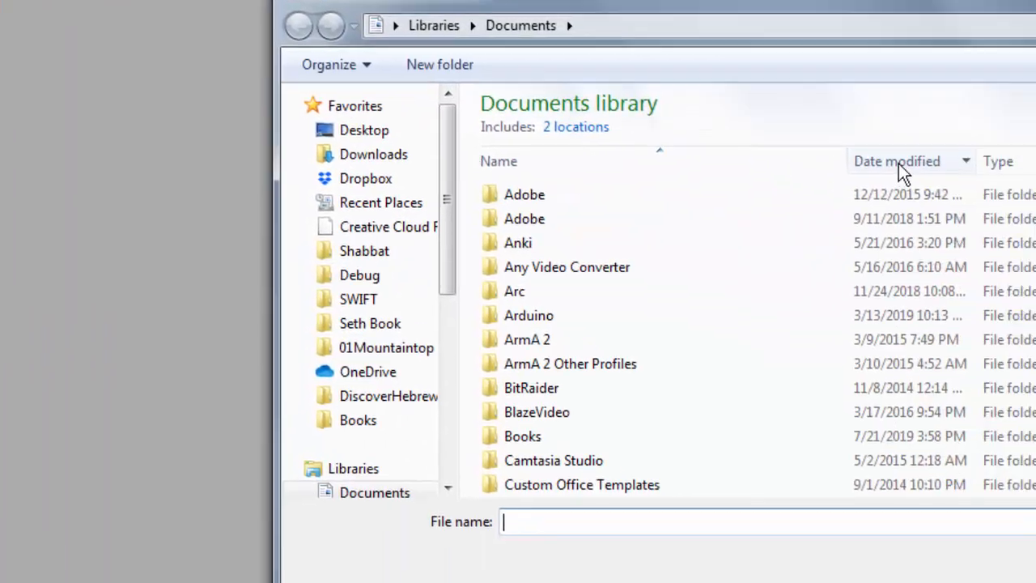
{"action": "left_click", "coordinate": [898, 172]}
{"action": "left_click", "coordinate": [801, 127]}
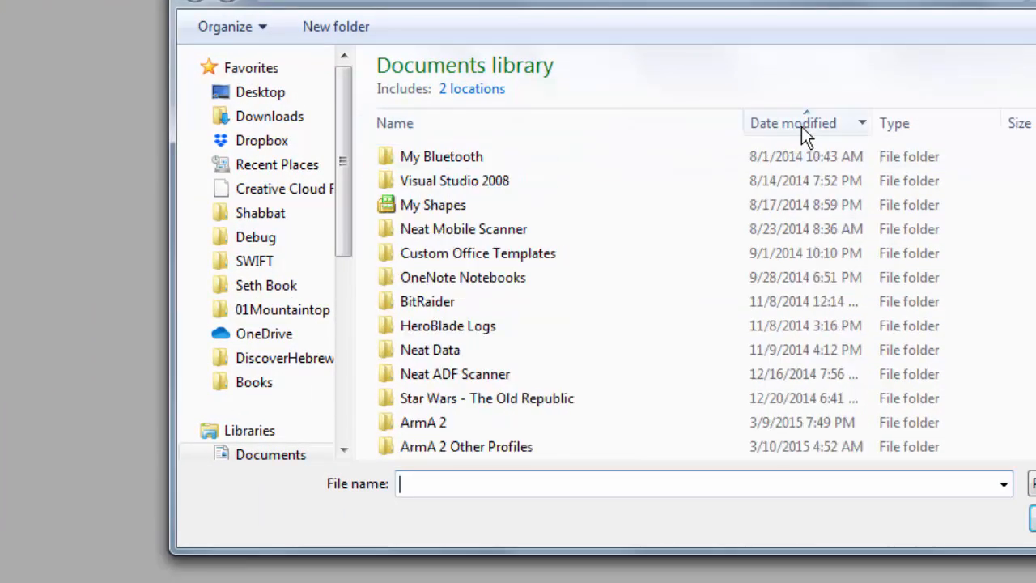
{"action": "scroll", "coordinate": [705, 300], "scroll_direction": "down", "scroll_amount": 15}
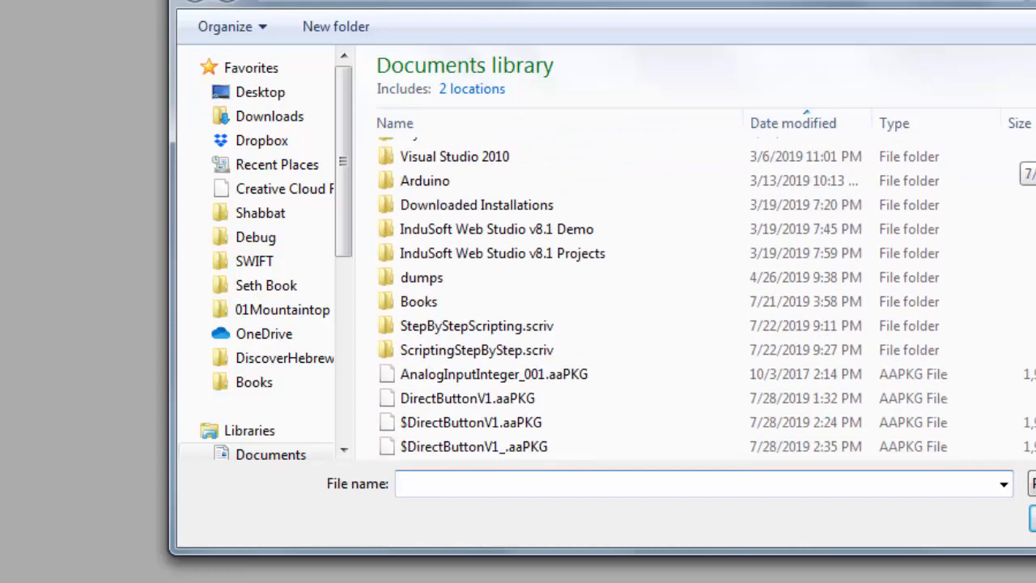
{"action": "double_click", "coordinate": [486, 375]}
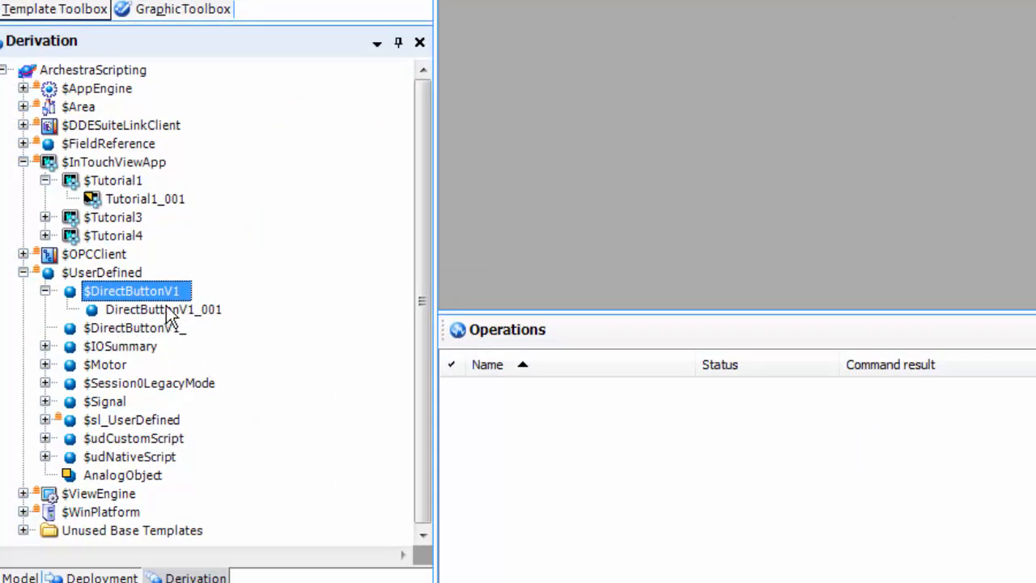
Step: Rename the imported $DirectButtonV1_ copy to $DirectButtonV2
{"action": "right_click", "coordinate": [160, 336]}
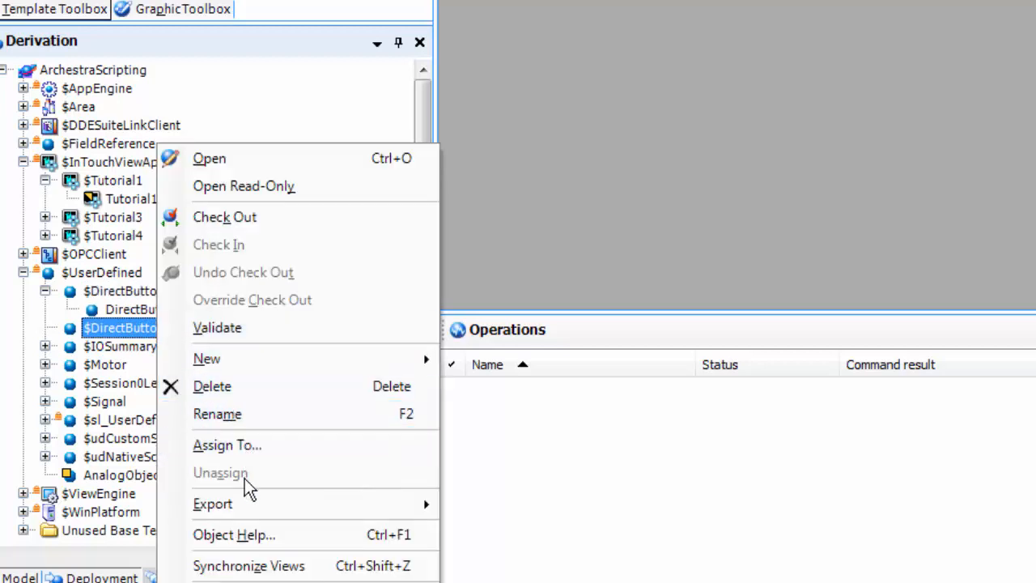
{"action": "left_click", "coordinate": [229, 415]}
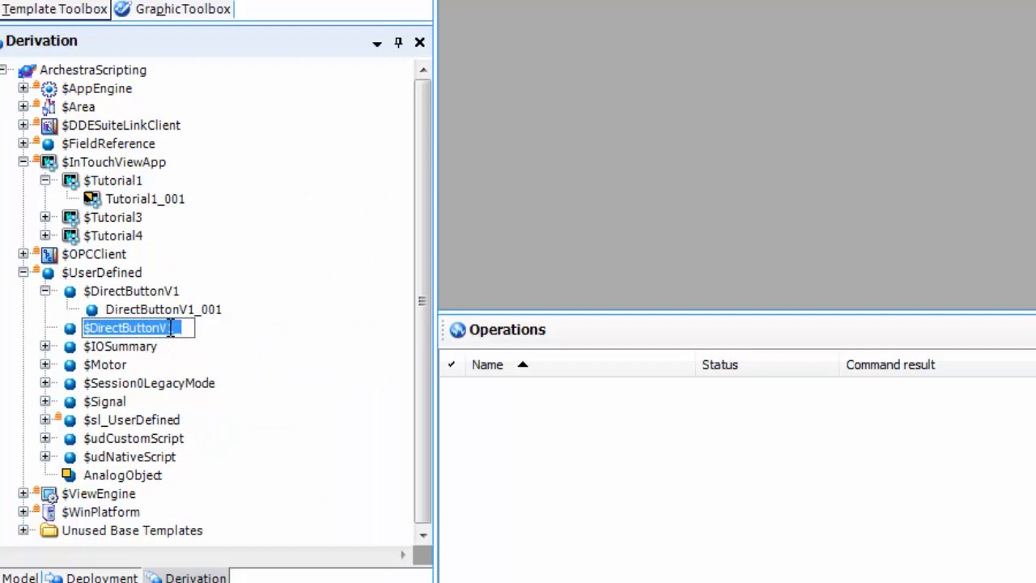
{"action": "left_click_drag", "start_coordinate": [171, 328], "coordinate": [206, 333]}
{"action": "type", "text": "2"}
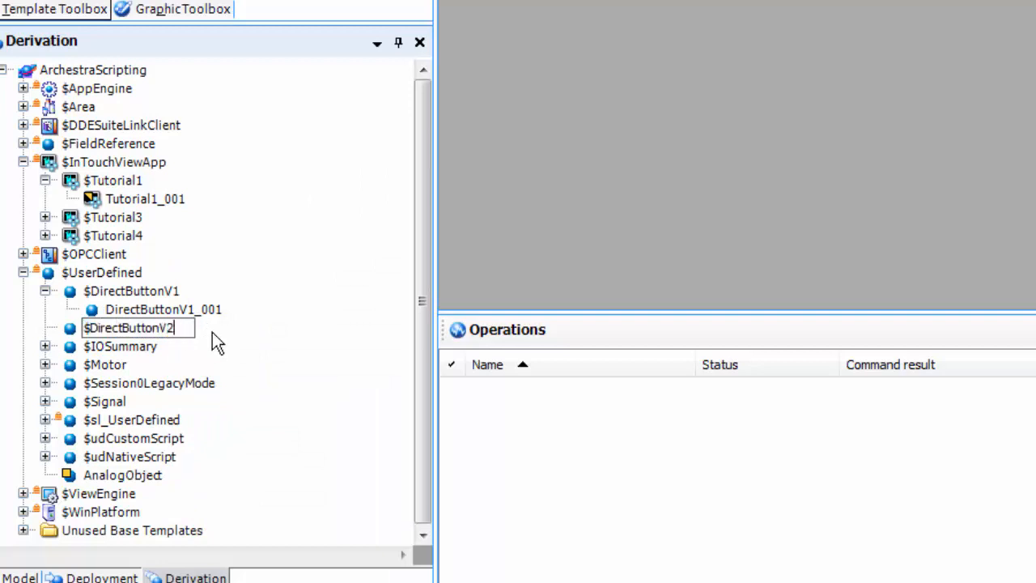
{"action": "left_click", "coordinate": [340, 419]}
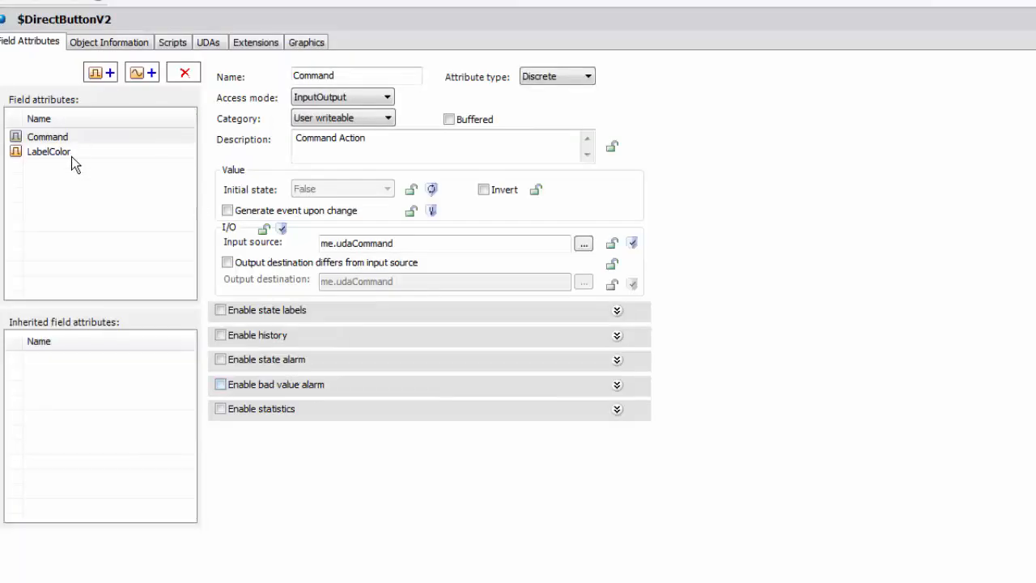
Step: Make LabelColor an Analog attribute and udaLabelColor an Integer UDA
{"action": "left_click", "coordinate": [66, 155]}
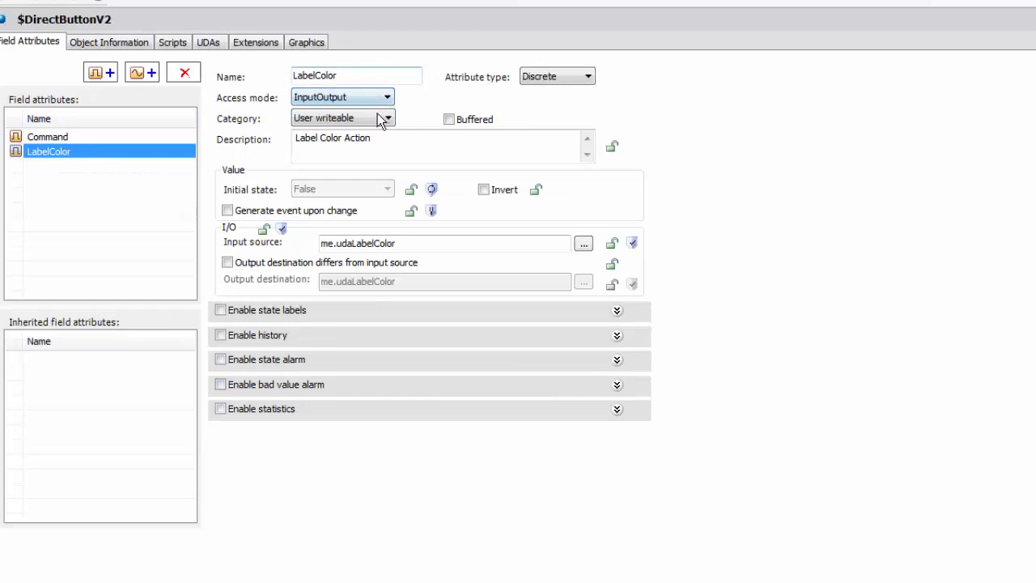
{"action": "left_click", "coordinate": [571, 78]}
{"action": "left_click", "coordinate": [559, 102]}
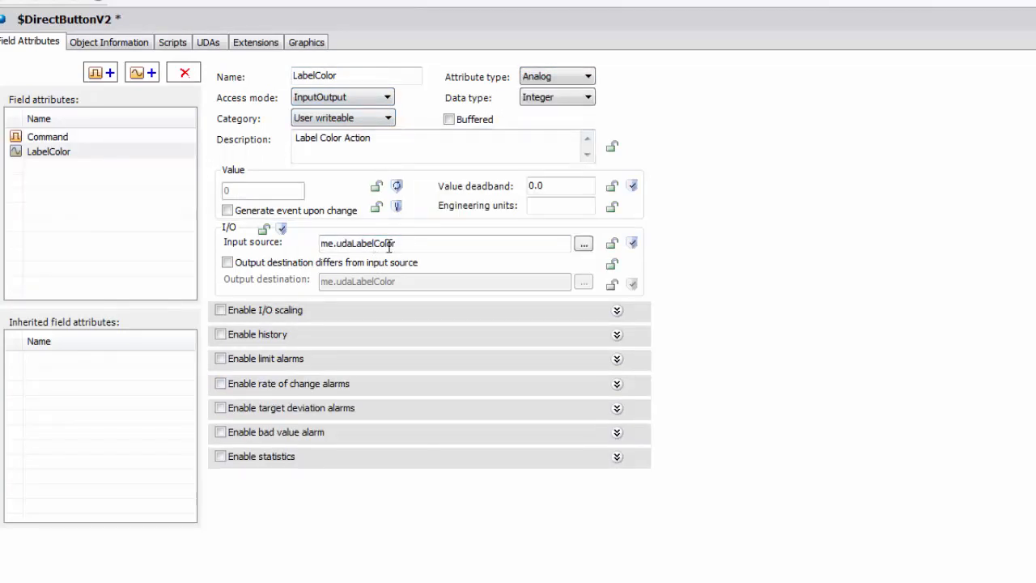
{"action": "left_click", "coordinate": [212, 41]}
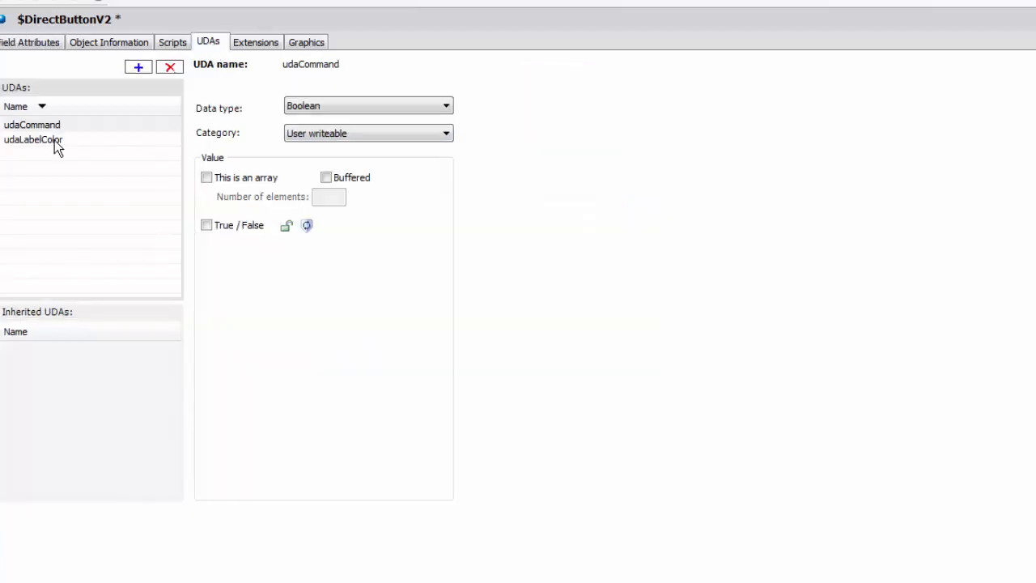
{"action": "left_click", "coordinate": [54, 140]}
{"action": "left_click", "coordinate": [340, 107]}
{"action": "left_click", "coordinate": [320, 166]}
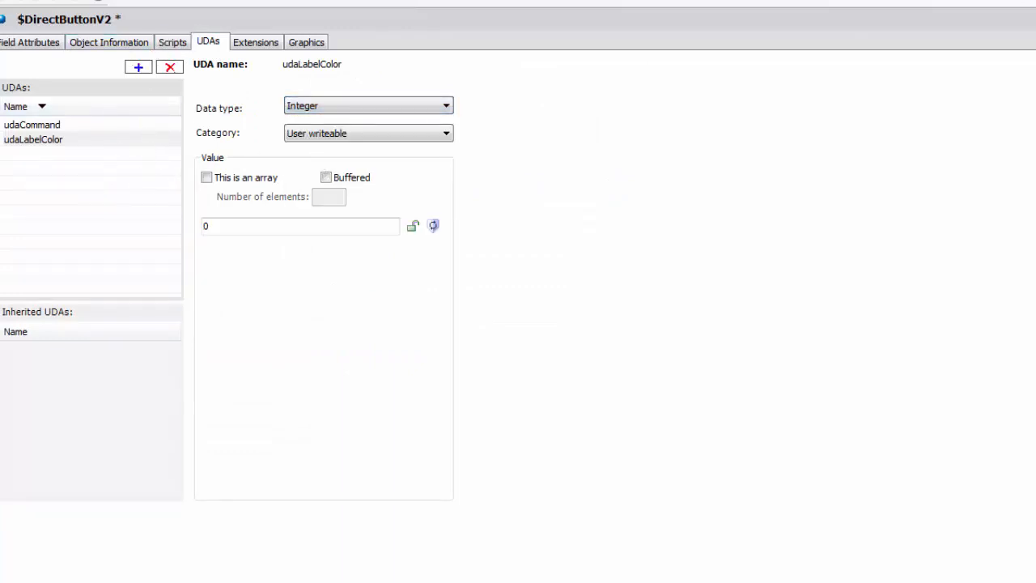
Step: Save and close the $DirectButtonV2 editor and check the template in
{"action": "left_click", "coordinate": [418, 478]}
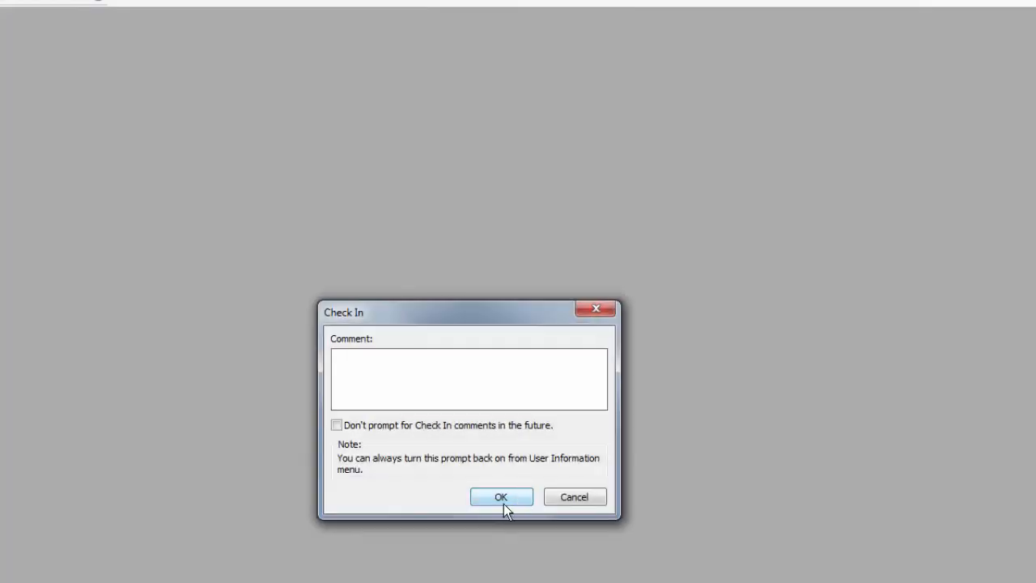
{"action": "left_click", "coordinate": [504, 499]}
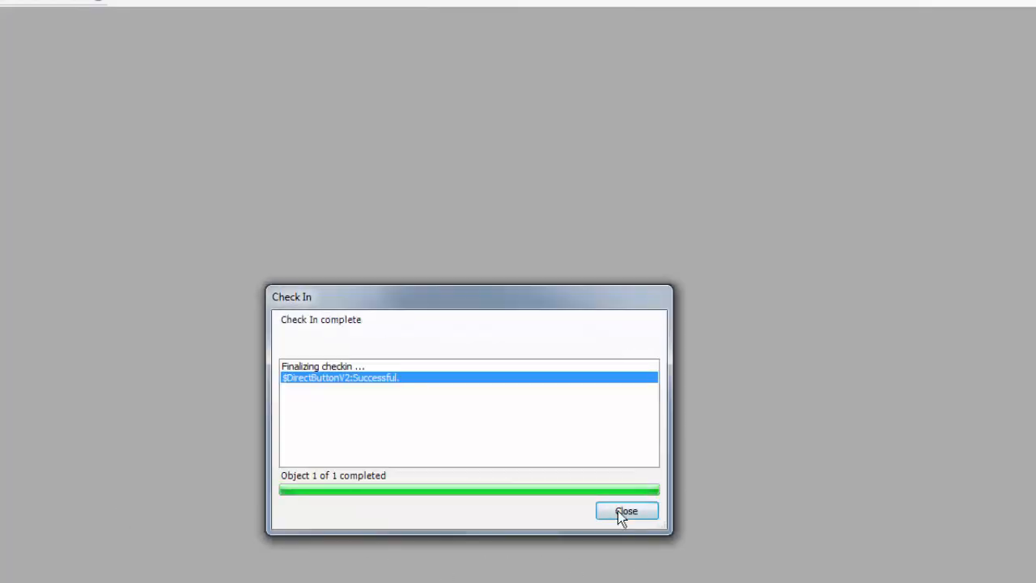
{"action": "left_click", "coordinate": [619, 511]}
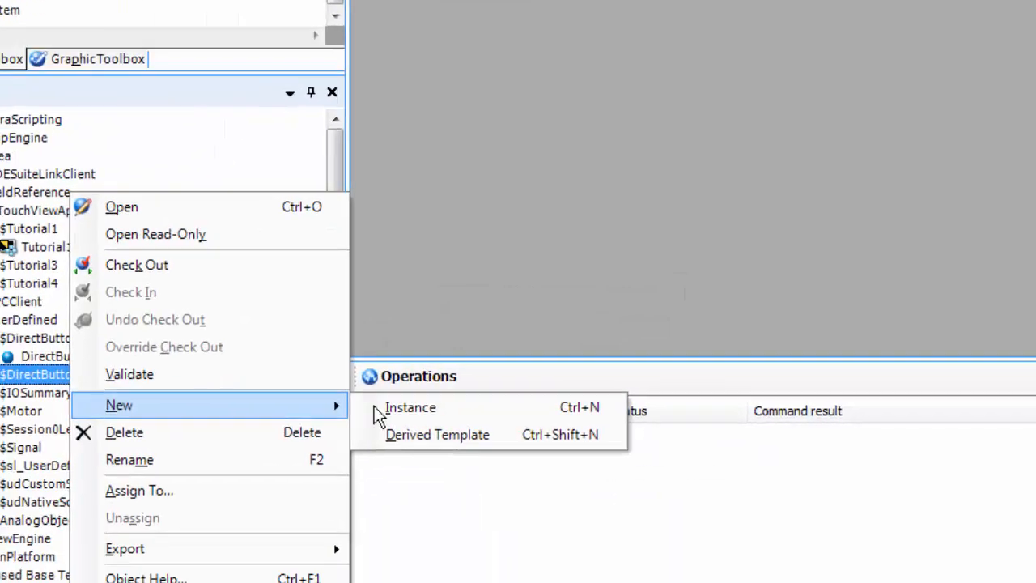
Step: Create a DirectButtonV2_001 instance from the $DirectButtonV2 template
{"action": "left_click", "coordinate": [377, 412]}
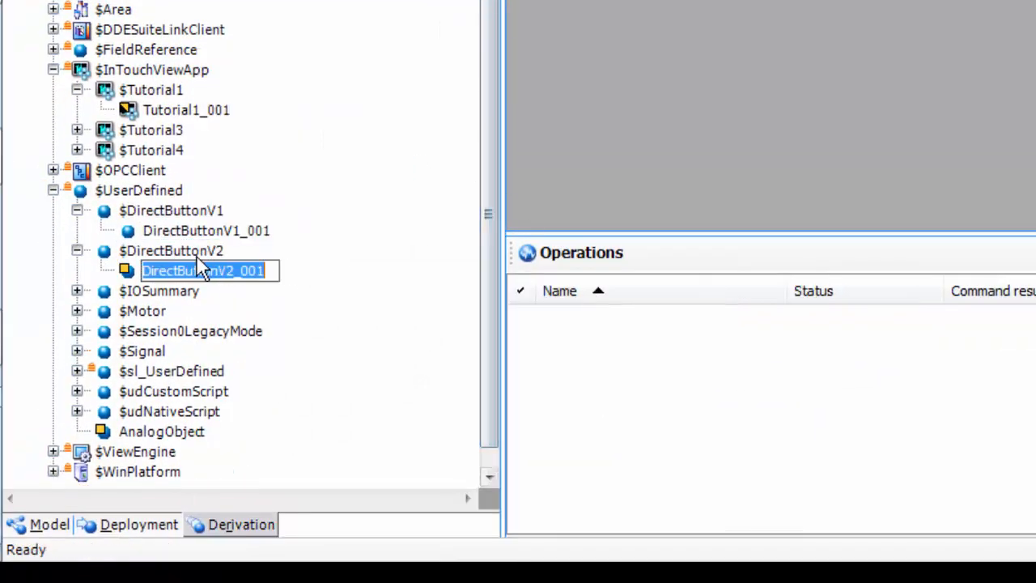
{"action": "left_click", "coordinate": [161, 252]}
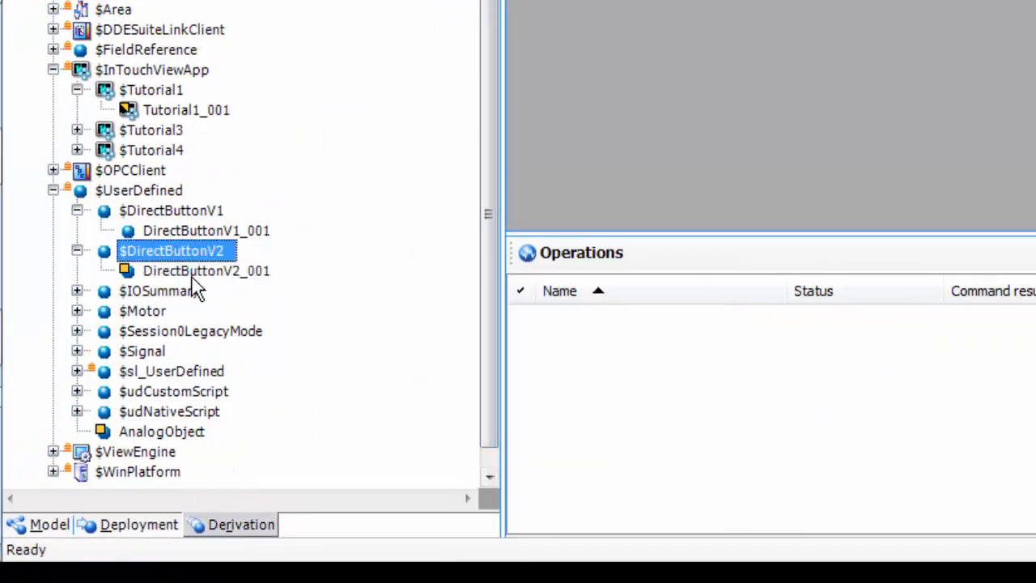
{"action": "left_click", "coordinate": [197, 273]}
Step: Assign DirectButtonV2_001 to Area_001 in the Deployment view and deploy it
{"action": "left_click", "coordinate": [127, 522]}
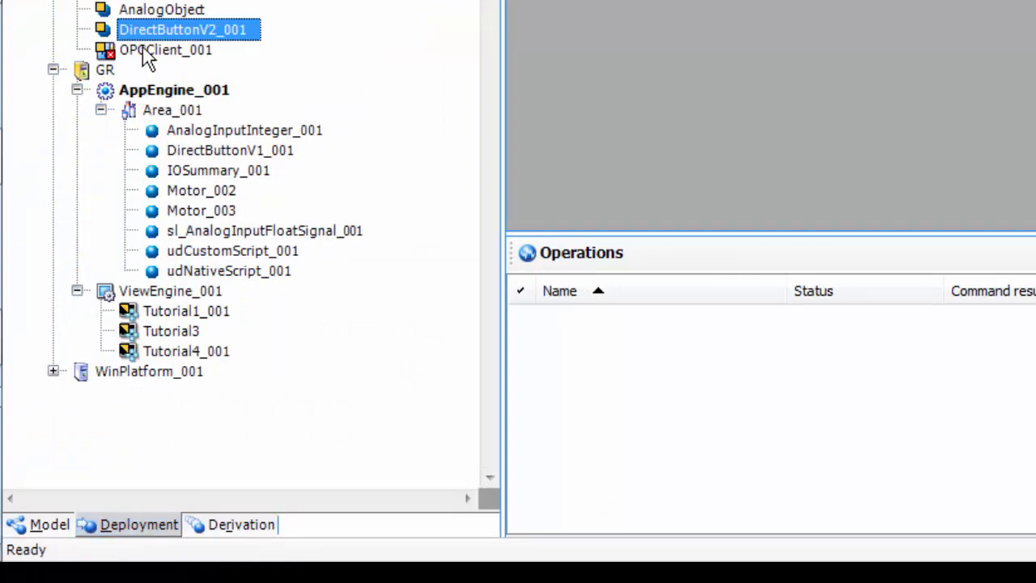
{"action": "left_click_drag", "start_coordinate": [155, 32], "coordinate": [206, 131]}
{"action": "right_click", "coordinate": [220, 151]}
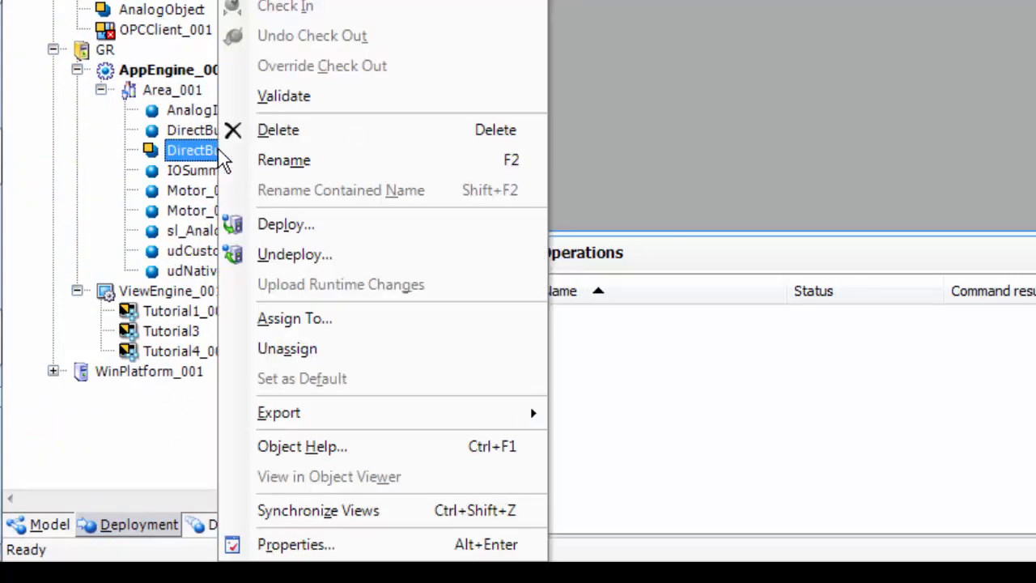
{"action": "left_click", "coordinate": [289, 227]}
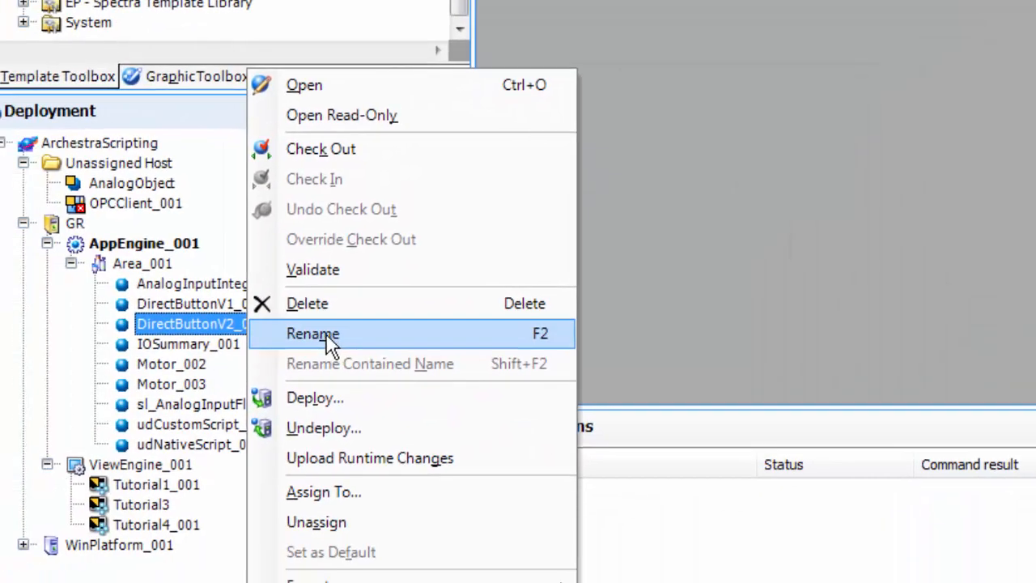
{"action": "left_click", "coordinate": [134, 397]}
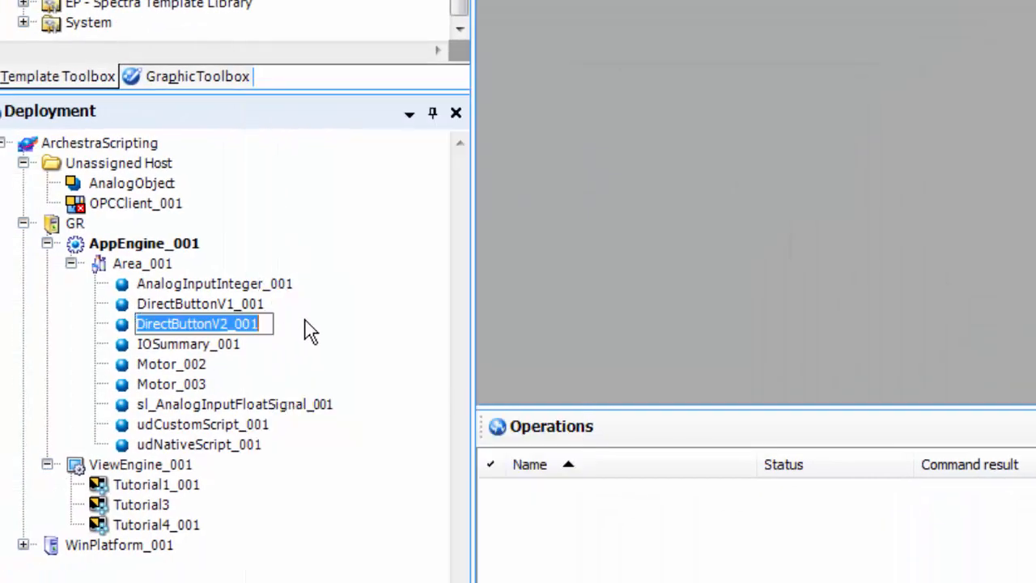
Step: Open the TestScreen graphic from the Graphic Toolbox's SimpleButton folder for editing
{"action": "left_click", "coordinate": [304, 255]}
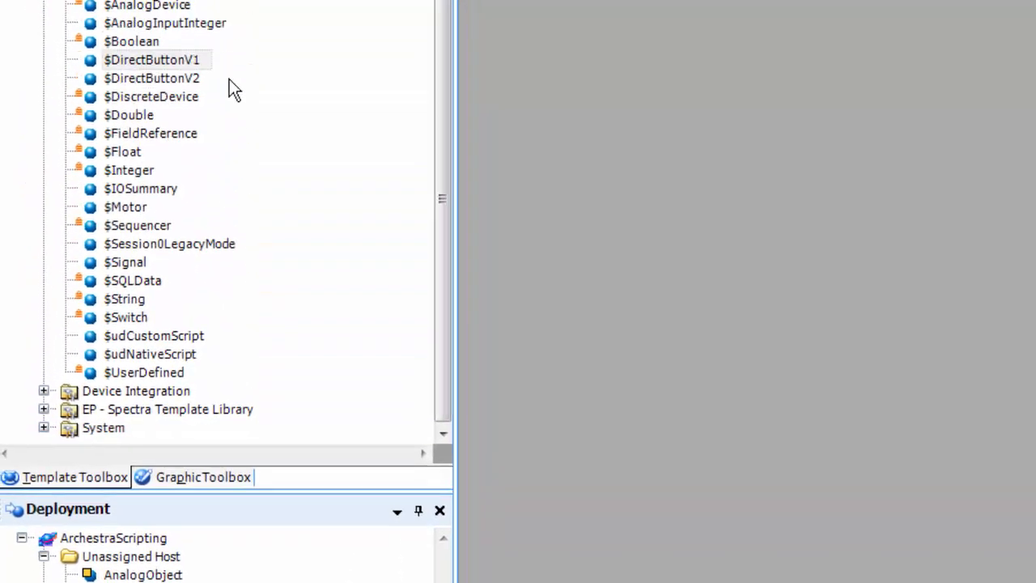
{"action": "left_click", "coordinate": [198, 477]}
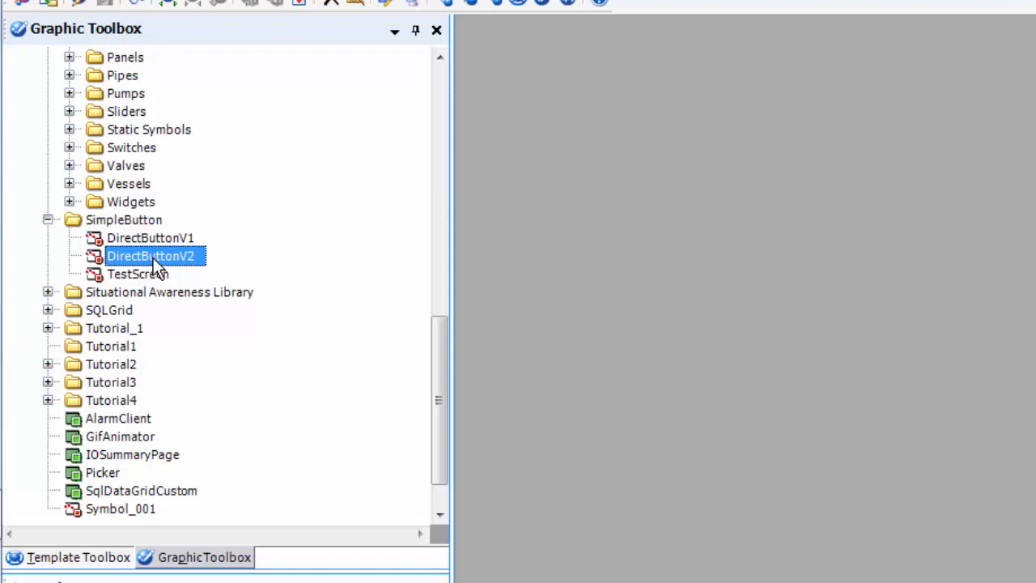
{"action": "left_click", "coordinate": [141, 275]}
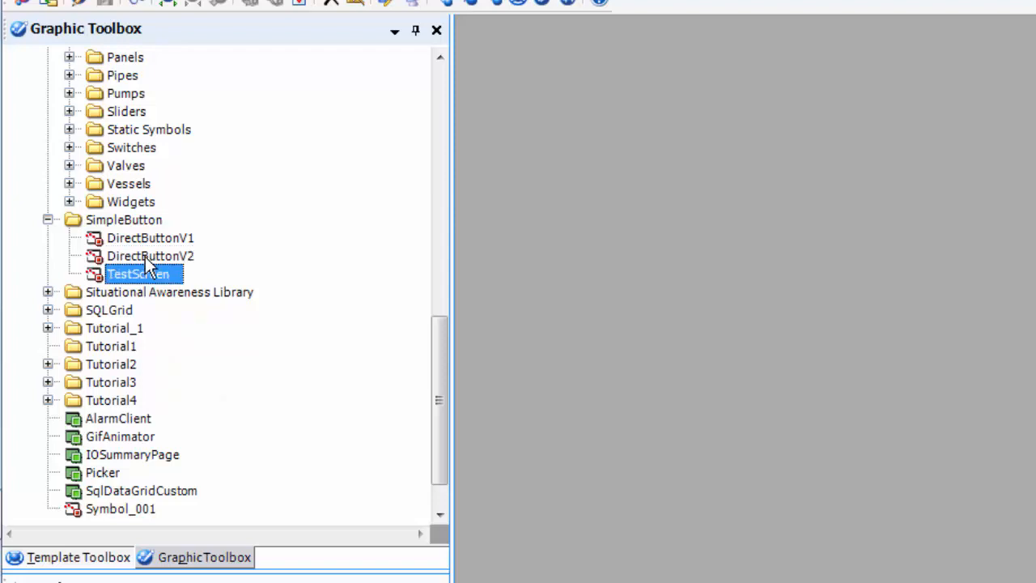
{"action": "double_click", "coordinate": [143, 273]}
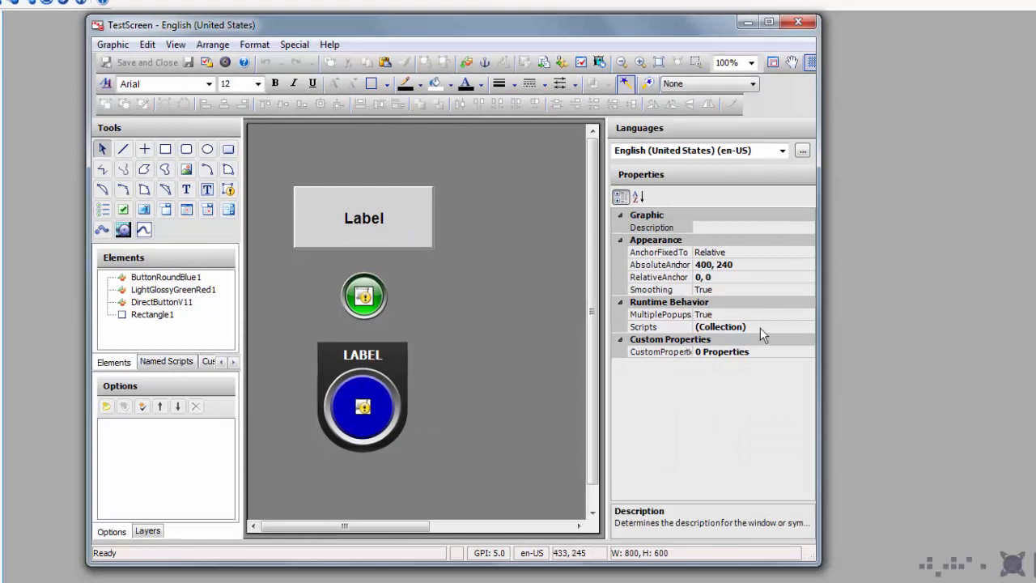
Step: Embed the DirectButtonV2 symbol from SimpleButton to the right of the first Label
{"action": "left_click_drag", "start_coordinate": [820, 327], "coordinate": [978, 326]}
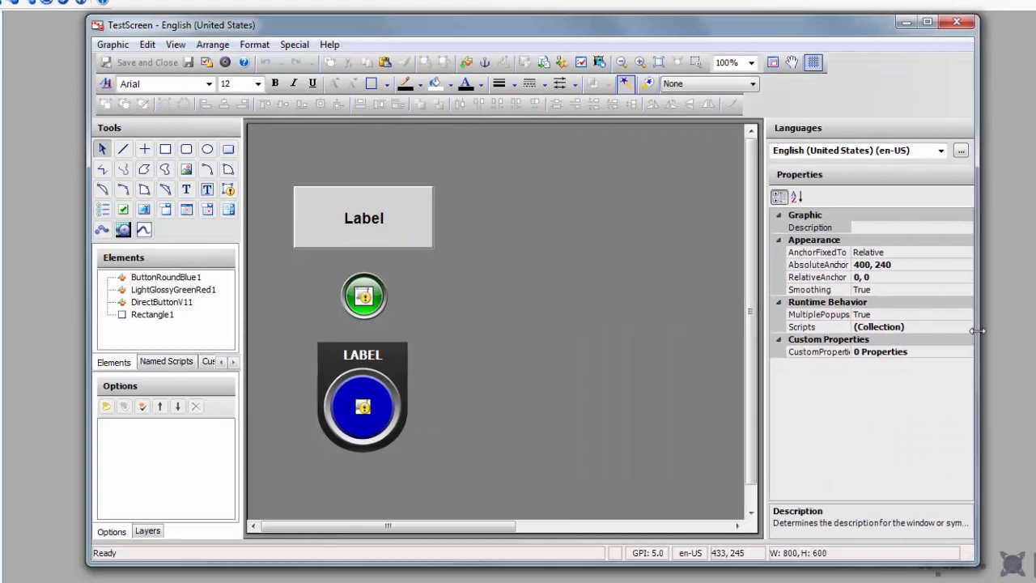
{"action": "left_click", "coordinate": [463, 63]}
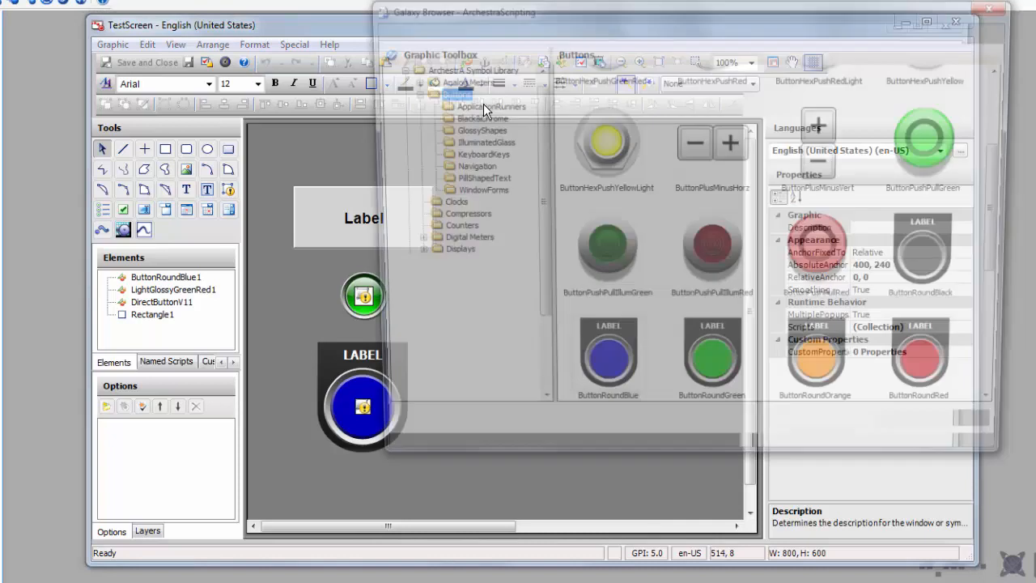
{"action": "left_click_drag", "start_coordinate": [545, 343], "coordinate": [550, 341]}
{"action": "scroll", "coordinate": [532, 328], "scroll_direction": "down", "scroll_amount": 3}
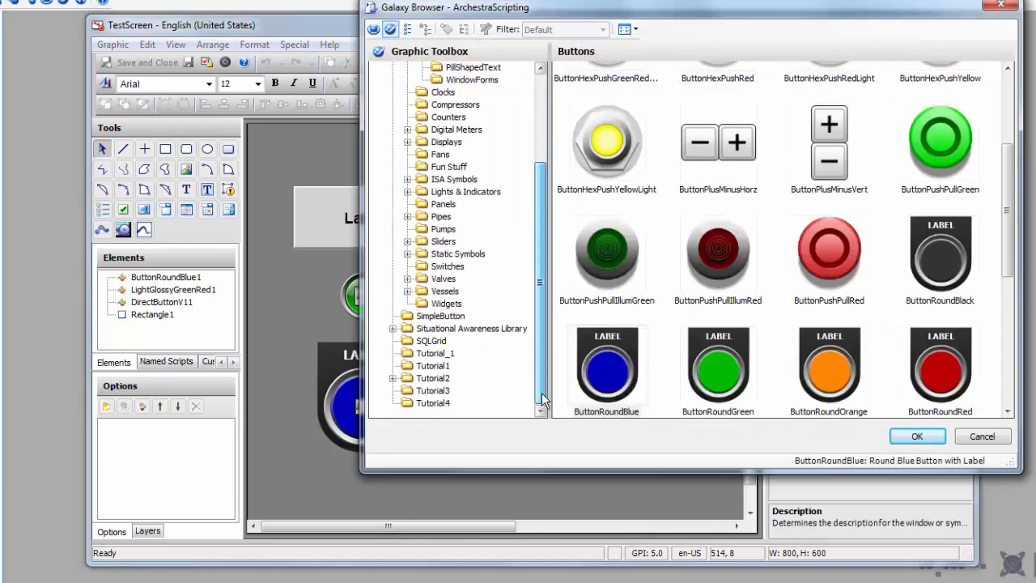
{"action": "left_click", "coordinate": [440, 316]}
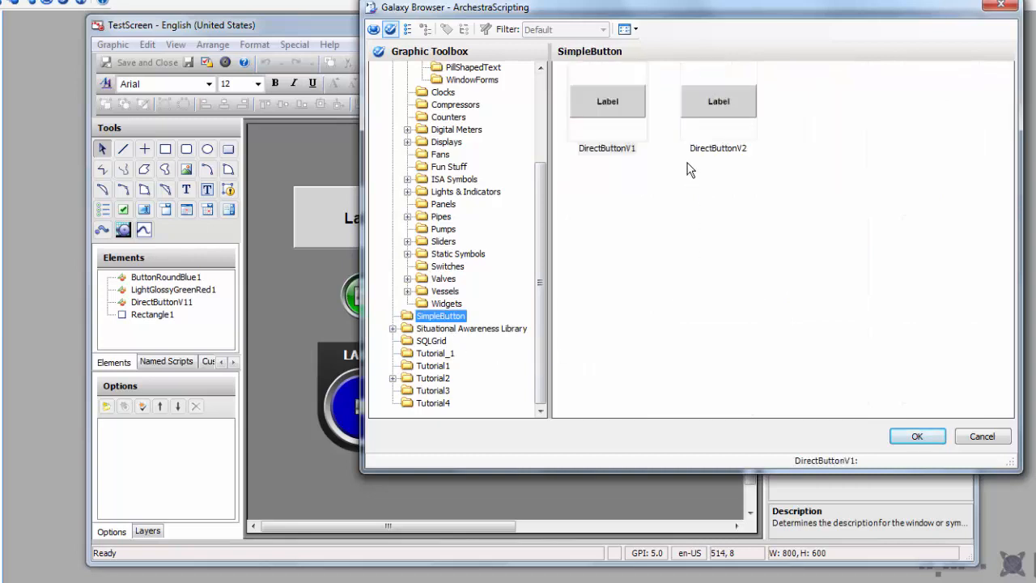
{"action": "left_click", "coordinate": [711, 108]}
{"action": "double_click", "coordinate": [712, 108]}
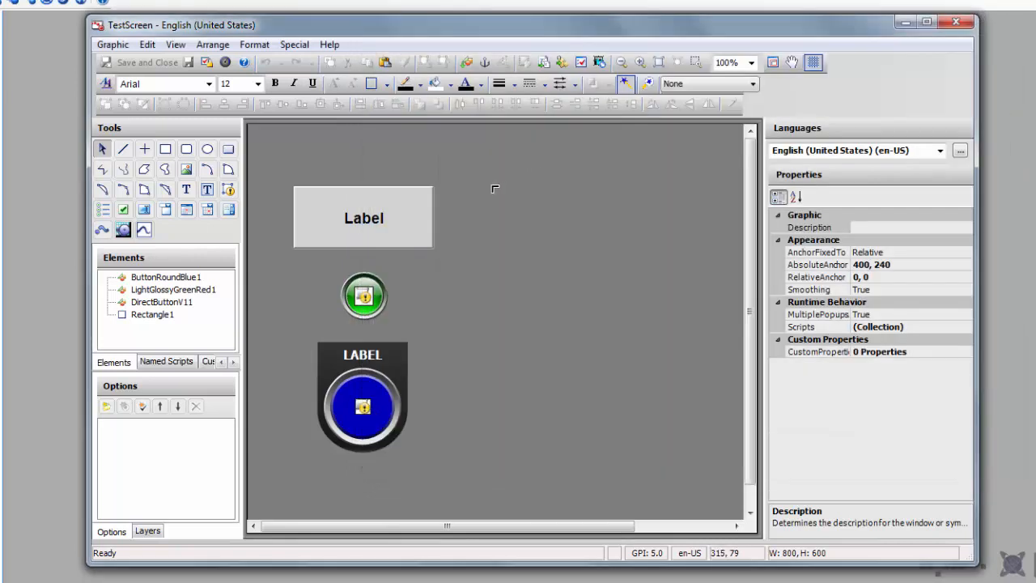
{"action": "left_click", "coordinate": [491, 186]}
Step: Paste a copy of the green indicator beneath the new Label button
{"action": "left_click", "coordinate": [363, 295]}
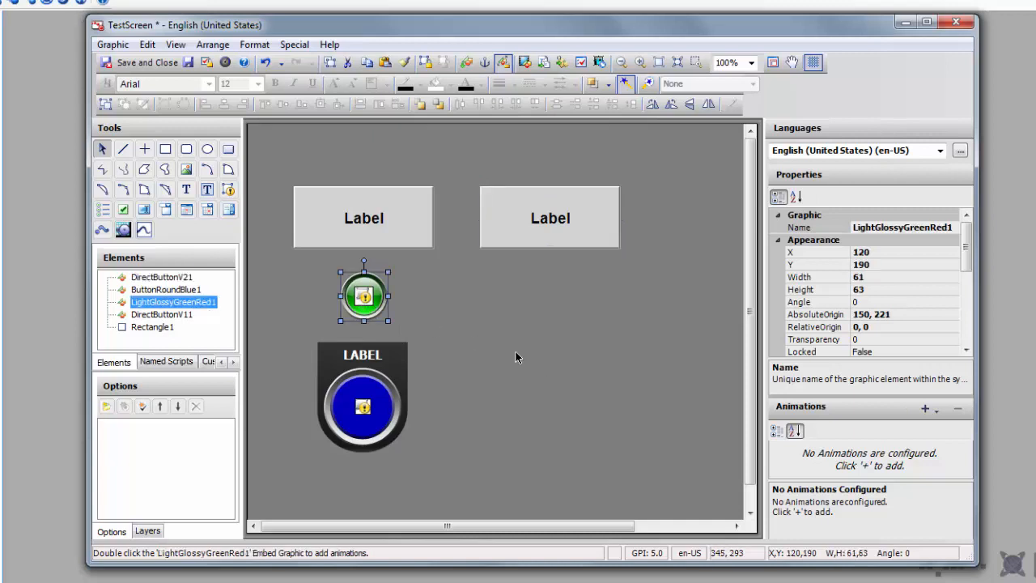
{"action": "key", "text": "ctrl+v"}
{"action": "left_click", "coordinate": [542, 296]}
{"action": "left_click_drag", "start_coordinate": [542, 296], "coordinate": [551, 304]}
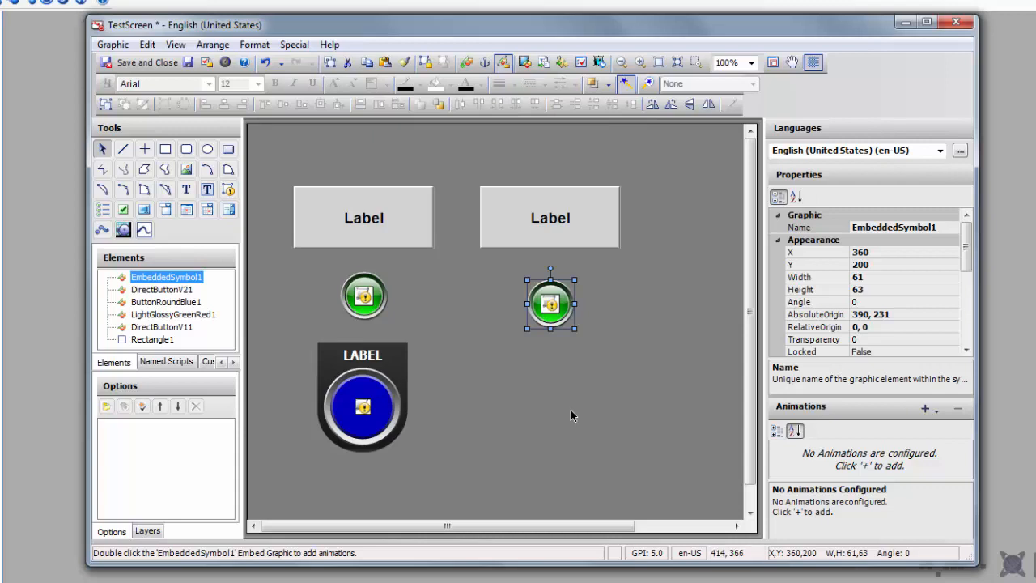
{"action": "left_click", "coordinate": [543, 374]}
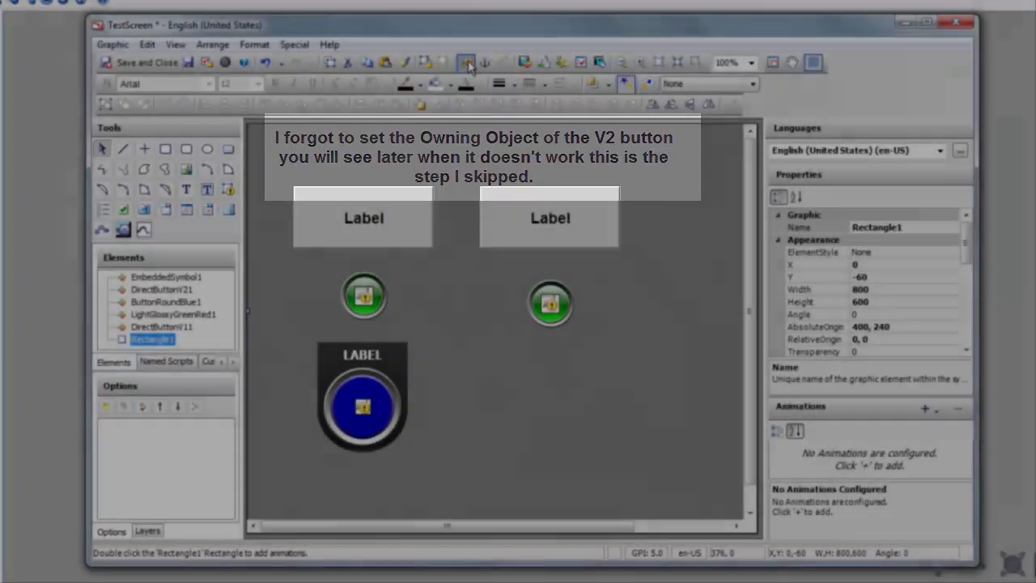
Step: Embed ButtonArrowsVert from the Symbol Library's Buttons folder beneath the second green indicator
{"action": "left_click", "coordinate": [466, 63]}
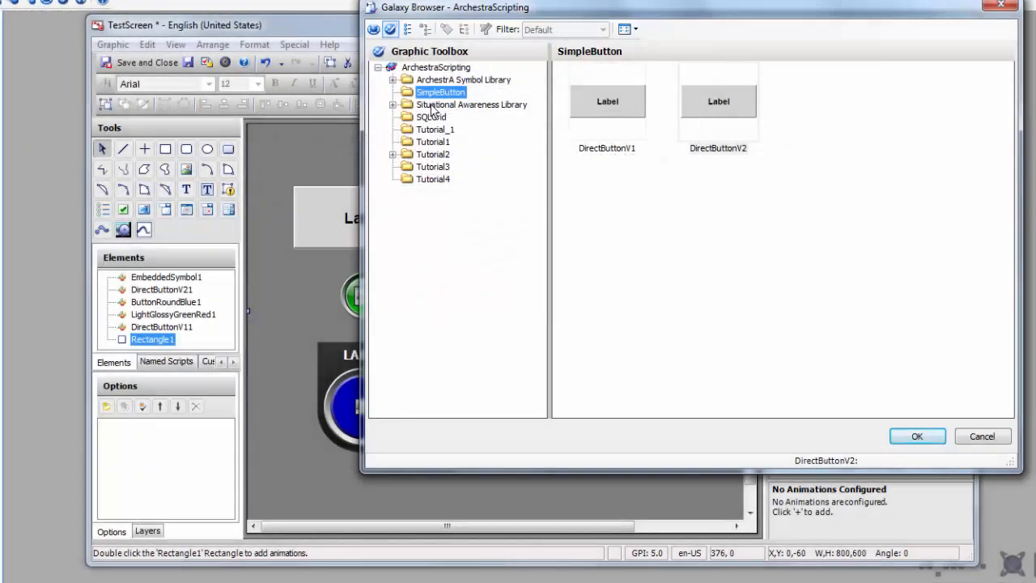
{"action": "left_click", "coordinate": [393, 79]}
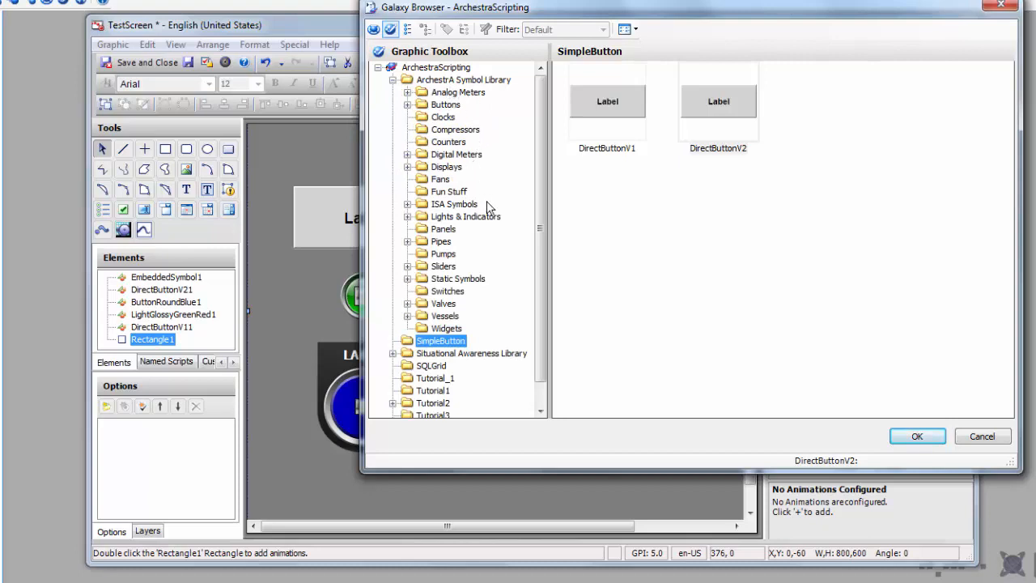
{"action": "left_click", "coordinate": [443, 116]}
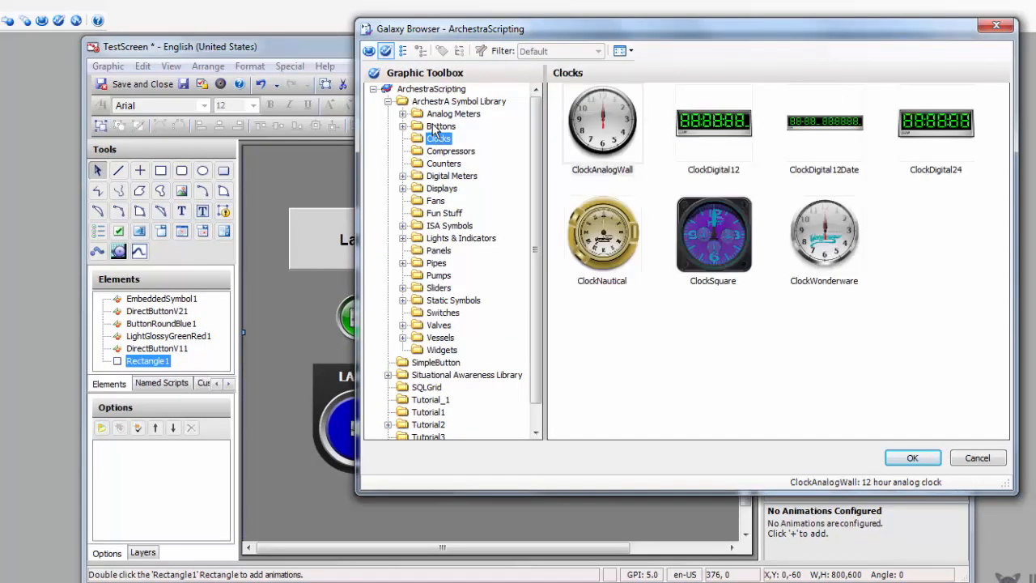
{"action": "left_click", "coordinate": [446, 104]}
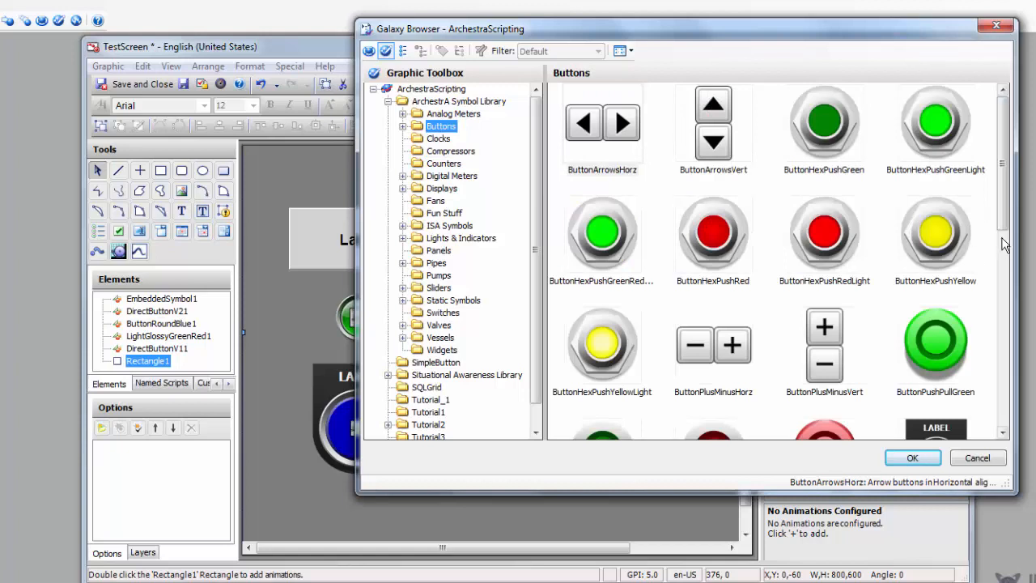
{"action": "left_click_drag", "start_coordinate": [1002, 225], "coordinate": [986, 164]}
{"action": "double_click", "coordinate": [710, 144]}
{"action": "left_click", "coordinate": [522, 371]}
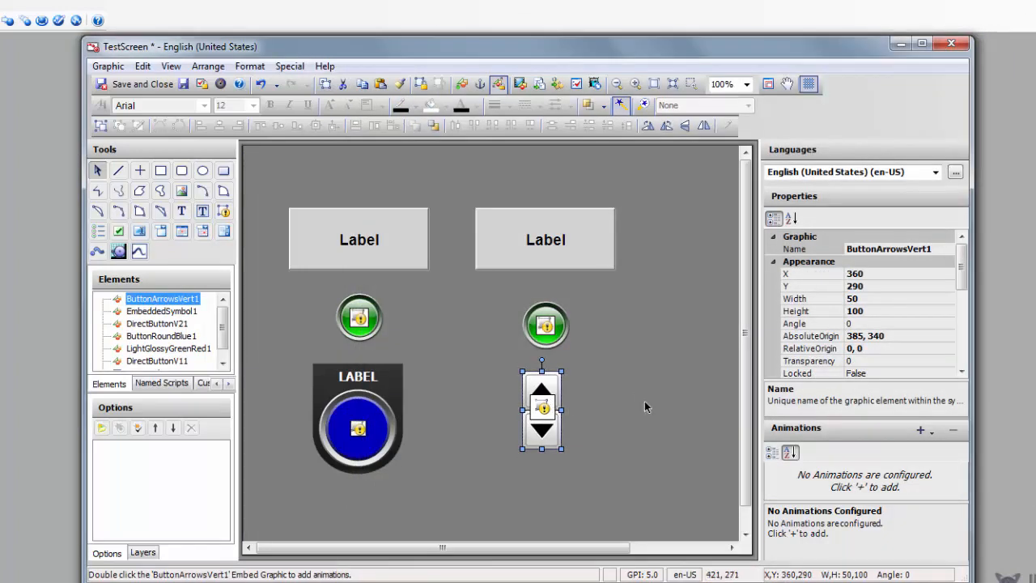
Step: Point the copied green indicator's Value at DirectButtonV2_001
{"action": "left_click", "coordinate": [567, 340]}
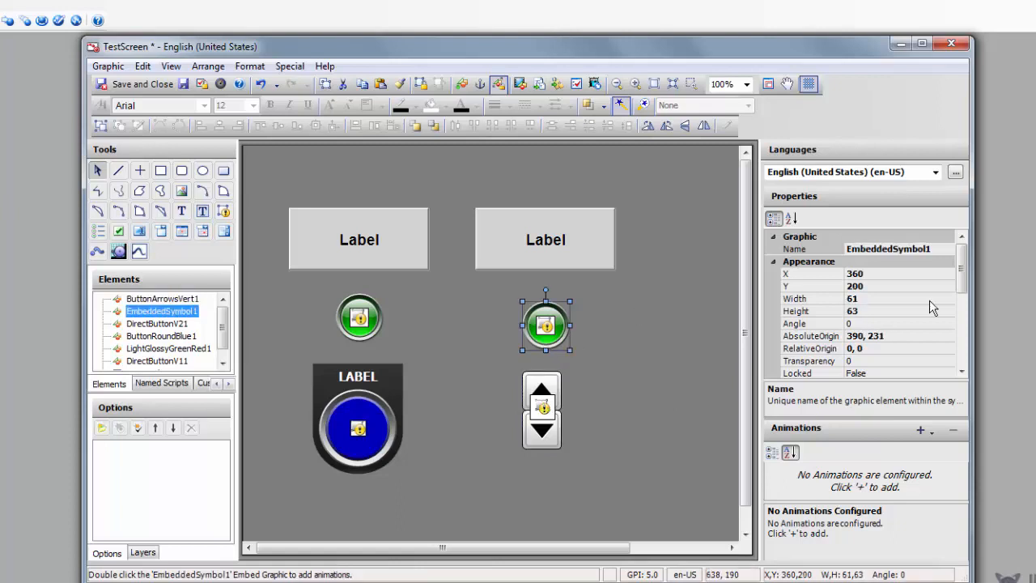
{"action": "scroll", "coordinate": [934, 308], "scroll_direction": "down", "scroll_amount": 5}
{"action": "left_click", "coordinate": [887, 361]}
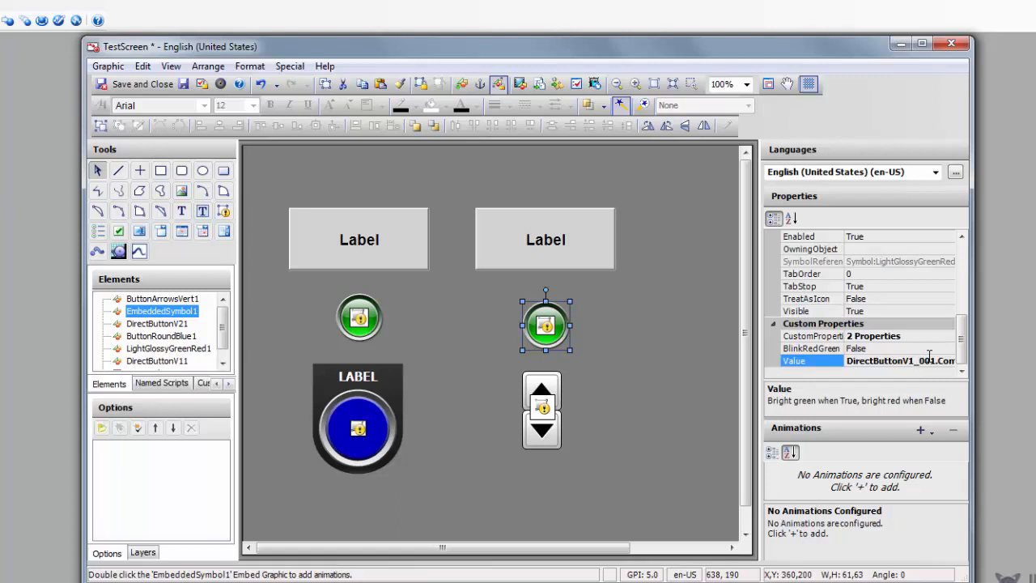
{"action": "key", "text": "BackSpace"}
{"action": "type", "text": "2"}
Step: Copy the round button's Value reference into the arrows' Value, adjusting the button number
{"action": "left_click", "coordinate": [558, 398]}
{"action": "left_click", "coordinate": [397, 395]}
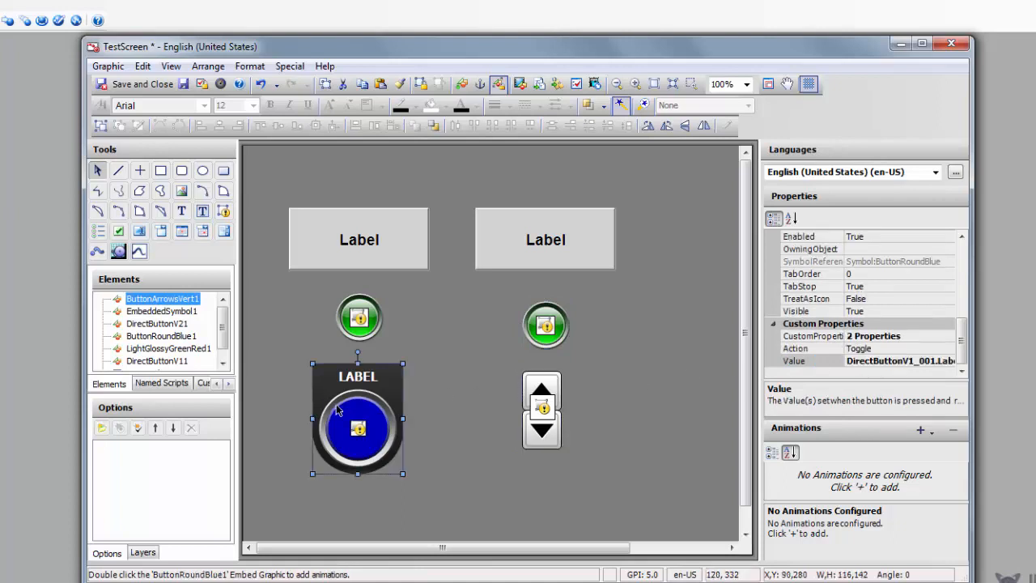
{"action": "left_click", "coordinate": [934, 366]}
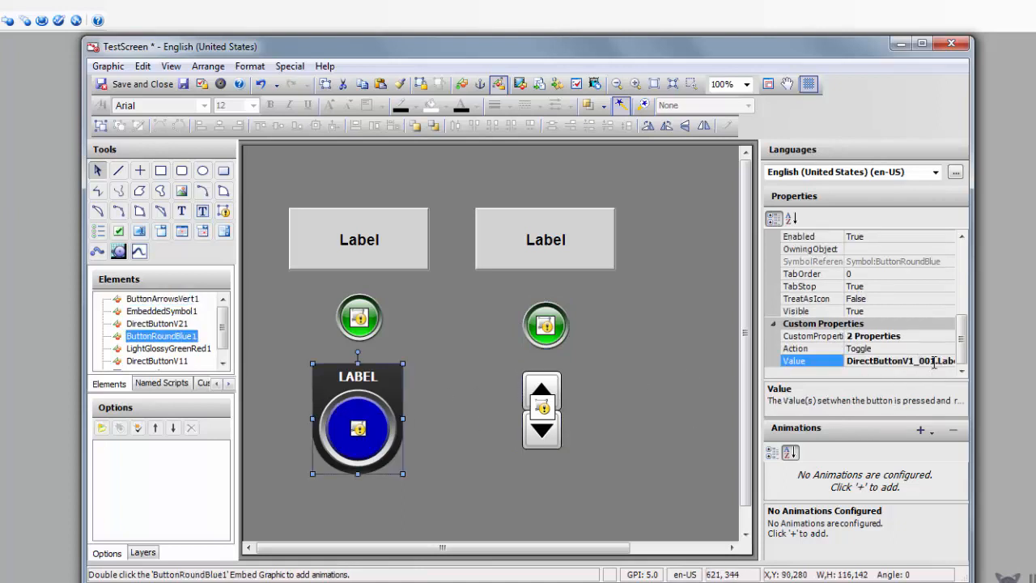
{"action": "left_click_drag", "start_coordinate": [850, 361], "coordinate": [1017, 372]}
{"action": "key", "text": "ctrl+c"}
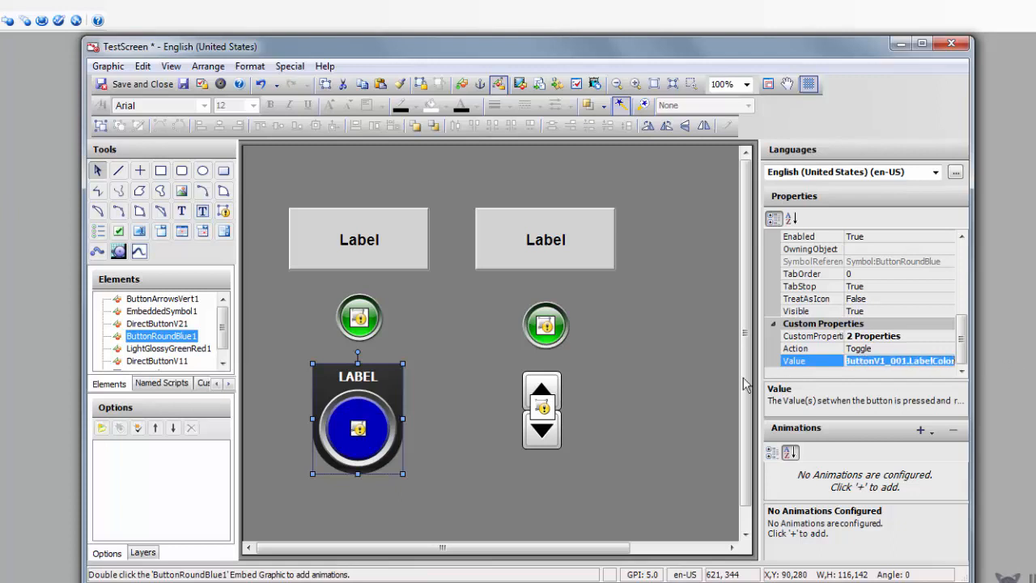
{"action": "left_click", "coordinate": [557, 393]}
{"action": "left_click_drag", "start_coordinate": [856, 359], "coordinate": [794, 361]}
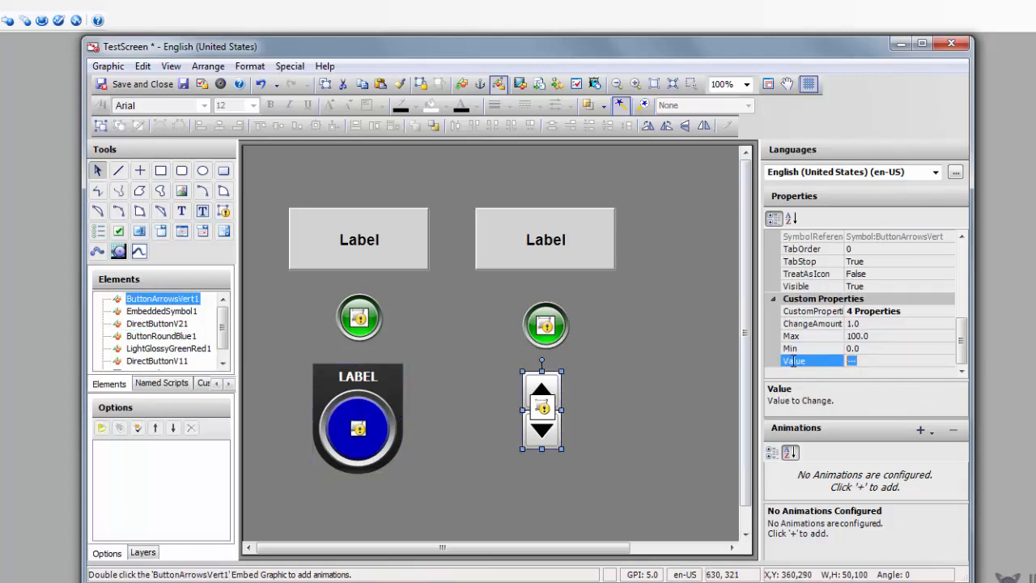
{"action": "key", "text": "ctrl+v"}
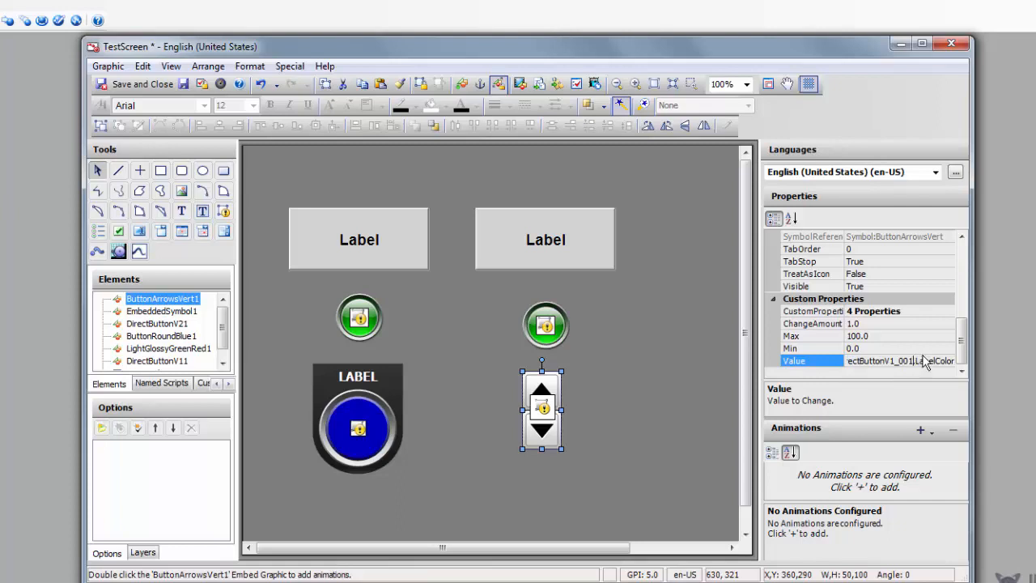
{"action": "key", "text": "BackSpace"}
{"action": "type", "text": "3"}
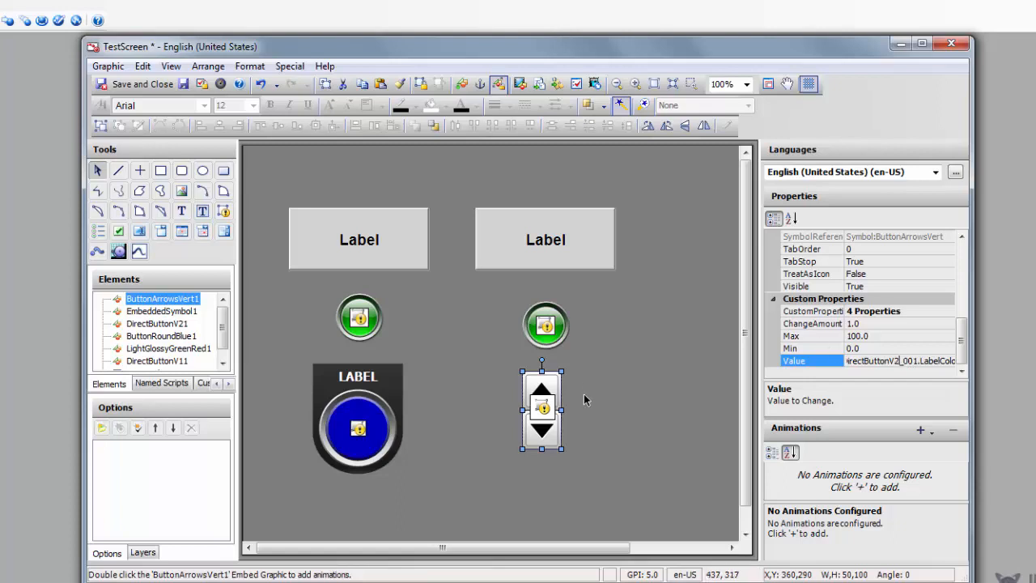
{"action": "left_click", "coordinate": [585, 394]}
Step: Set the arrows' Max to 3, Min to 0 and ChangeAmount to 1, then close TestScreen
{"action": "left_click", "coordinate": [528, 389]}
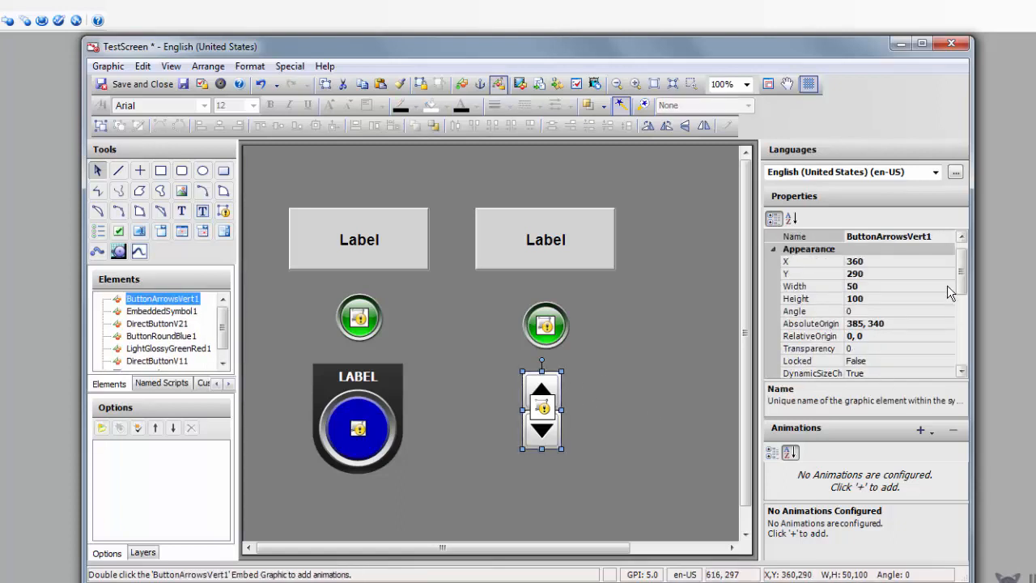
{"action": "scroll", "coordinate": [948, 324], "scroll_direction": "down", "scroll_amount": 6}
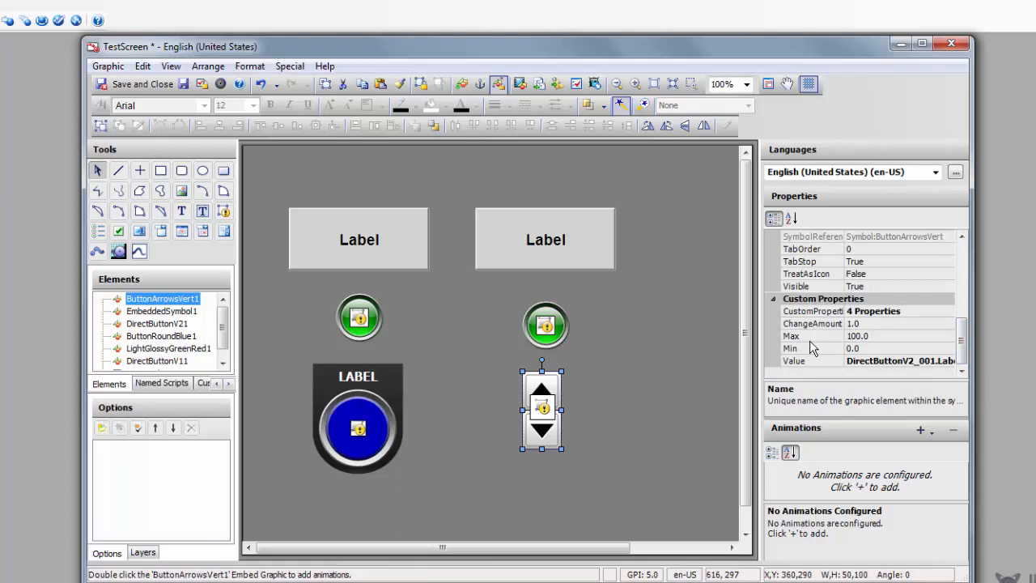
{"action": "left_click", "coordinate": [817, 338]}
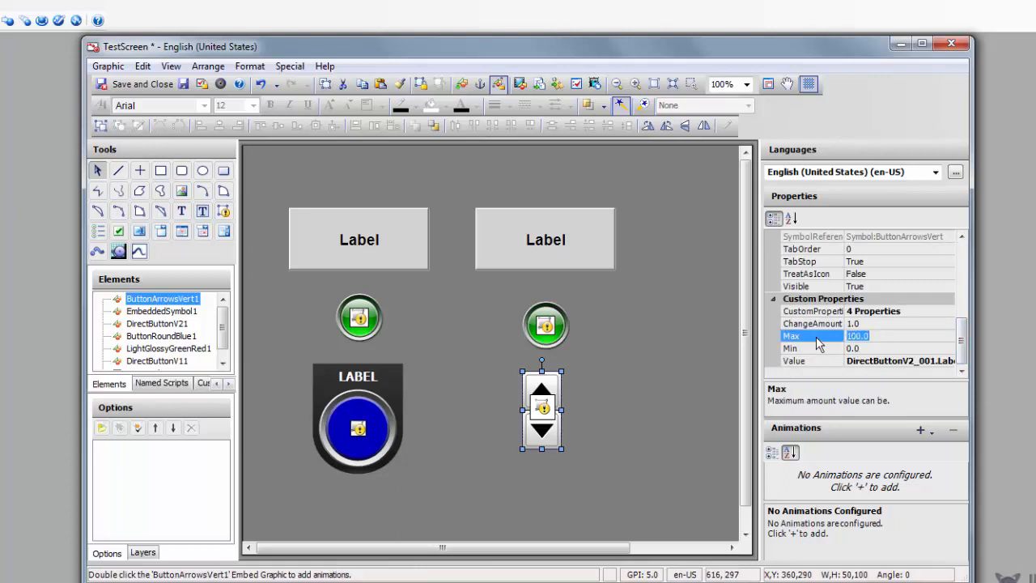
{"action": "type", "text": "3"}
{"action": "left_click", "coordinate": [864, 348]}
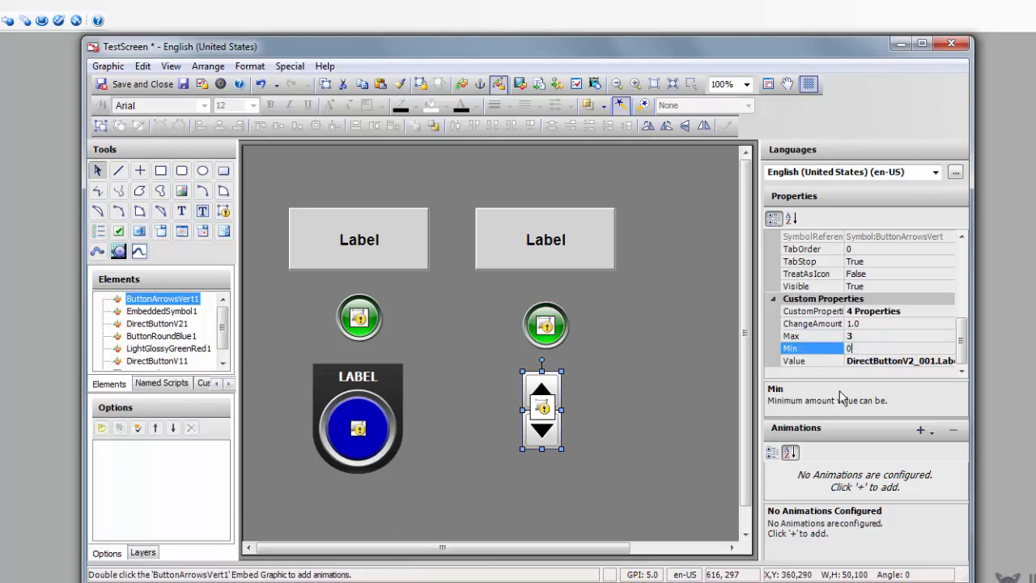
{"action": "type", "text": "0"}
{"action": "left_click", "coordinate": [832, 324]}
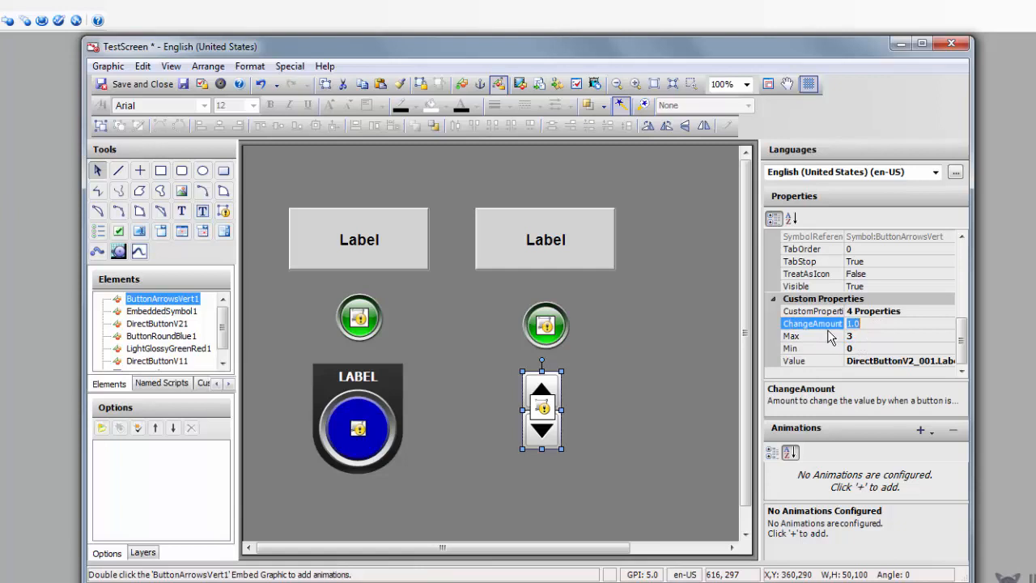
{"action": "type", "text": "1"}
{"action": "left_click", "coordinate": [709, 387]}
{"action": "left_click", "coordinate": [952, 42]}
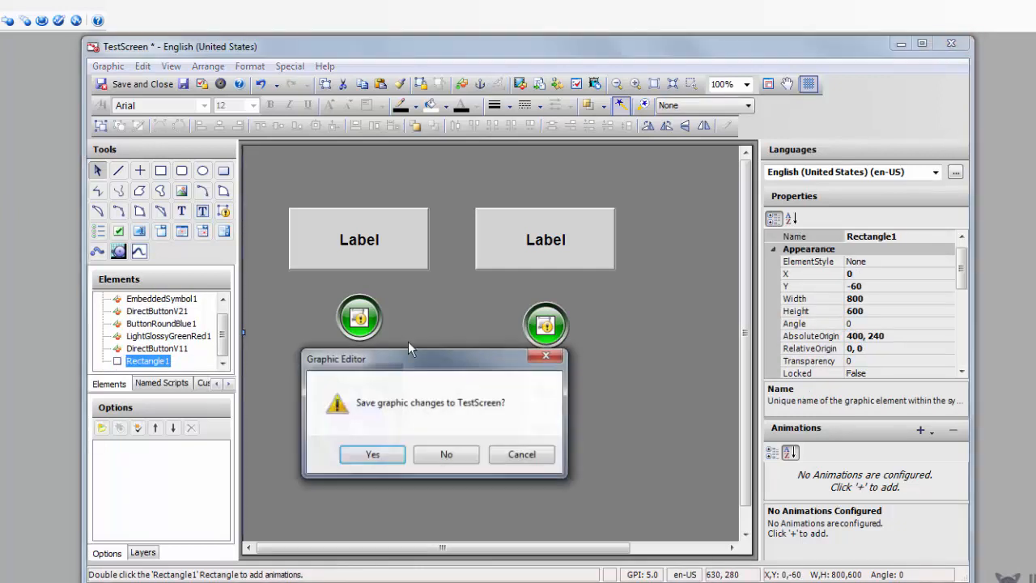
Step: Save TestScreen, check it in without a comment, and redeploy Tutorial1_001
{"action": "left_click", "coordinate": [371, 454]}
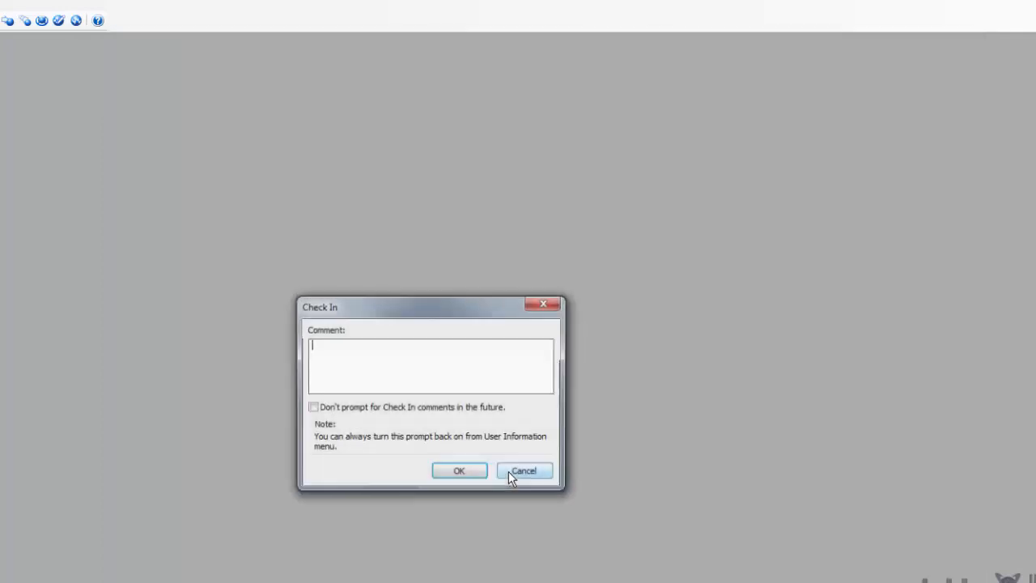
{"action": "left_click", "coordinate": [453, 473]}
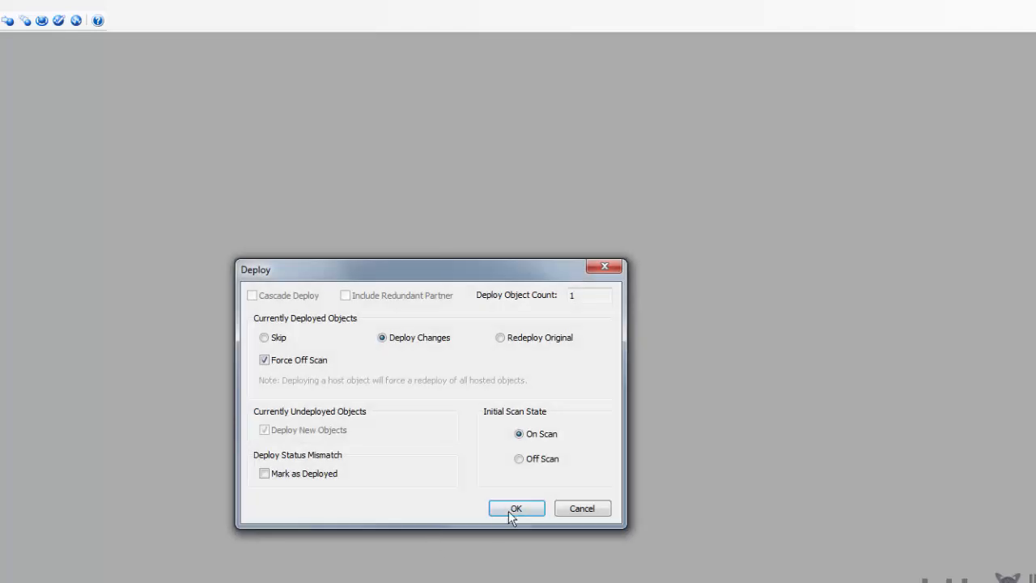
{"action": "left_click", "coordinate": [515, 508]}
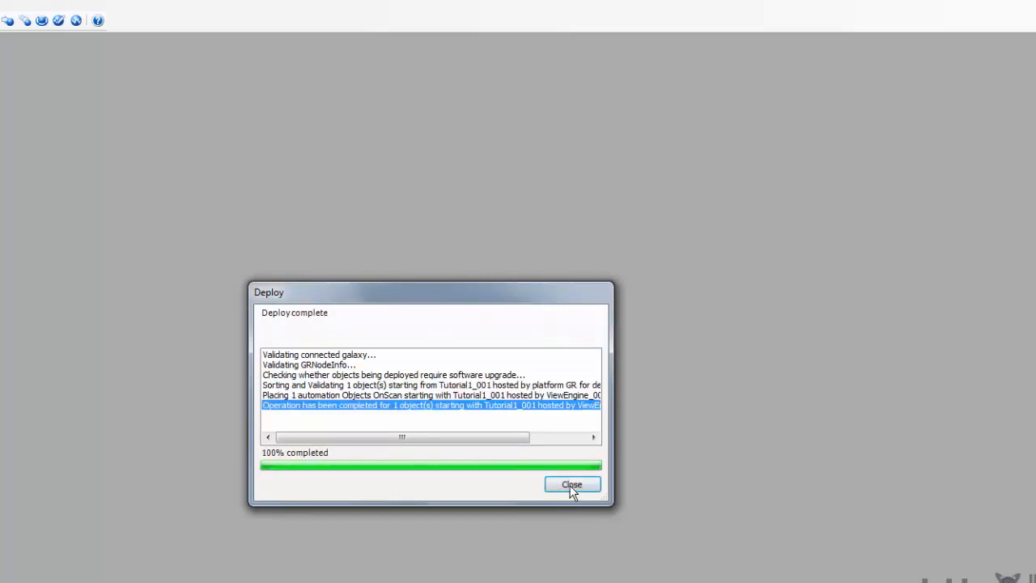
{"action": "left_click", "coordinate": [572, 486]}
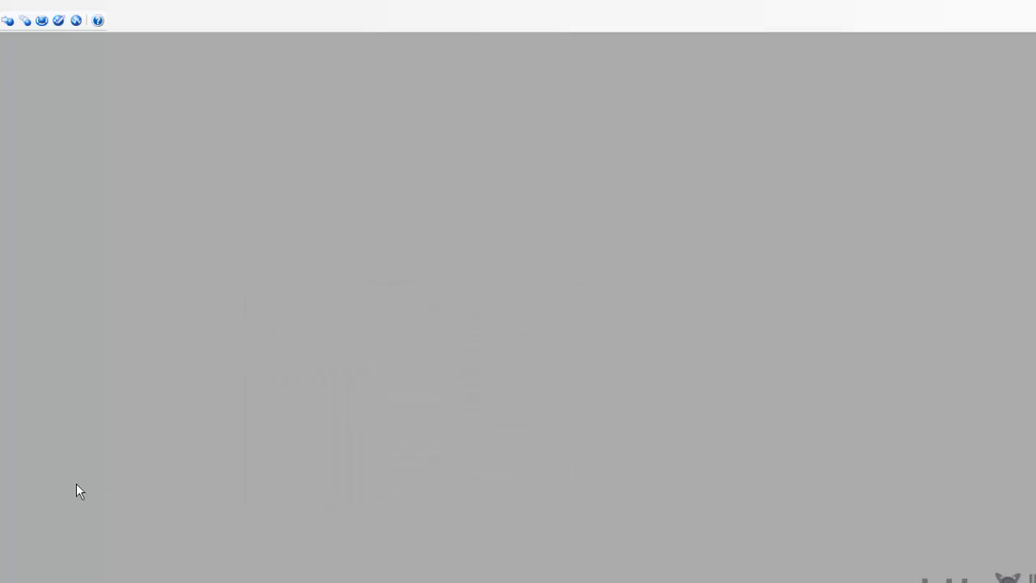
Step: Restart WindowViewer and show the TestScreen window in runtime
{"action": "key", "text": "alt+Tab"}
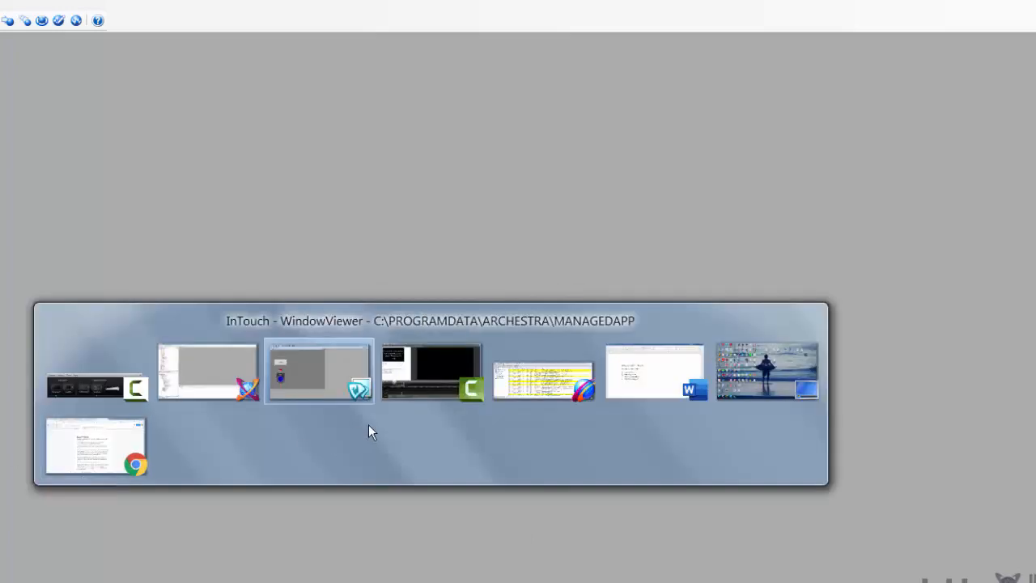
{"action": "left_click", "coordinate": [333, 374]}
{"action": "left_click", "coordinate": [483, 460]}
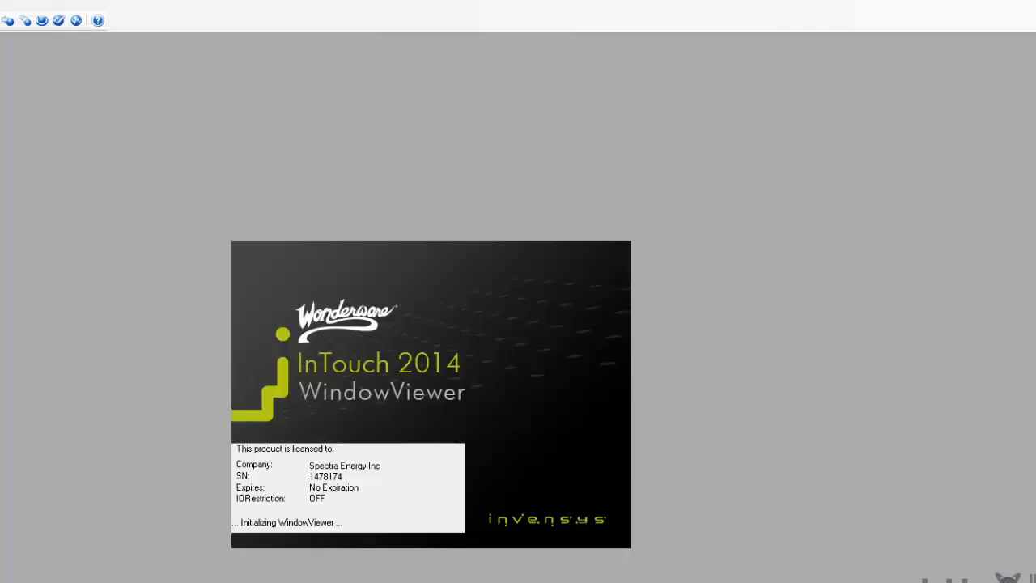
{"action": "key", "text": "alt+Tab"}
{"action": "key", "text": "alt+Tab"}
{"action": "key", "text": "alt+Tab"}
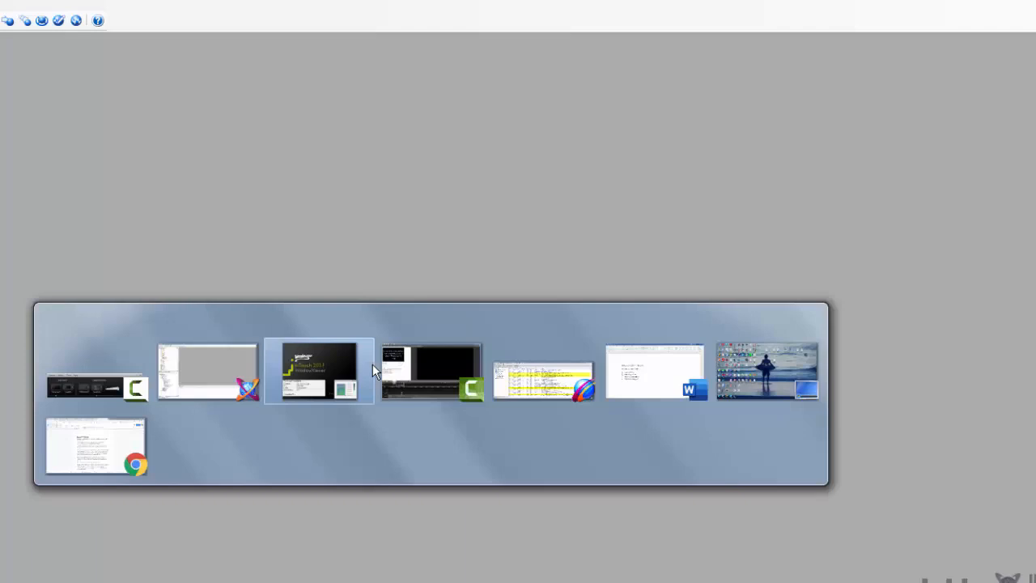
{"action": "key", "text": "alt+Tab"}
{"action": "key", "text": "alt+Tab"}
{"action": "key", "text": "alt+Tab"}
{"action": "key", "text": "alt+Tab"}
{"action": "key", "text": "alt+Tab"}
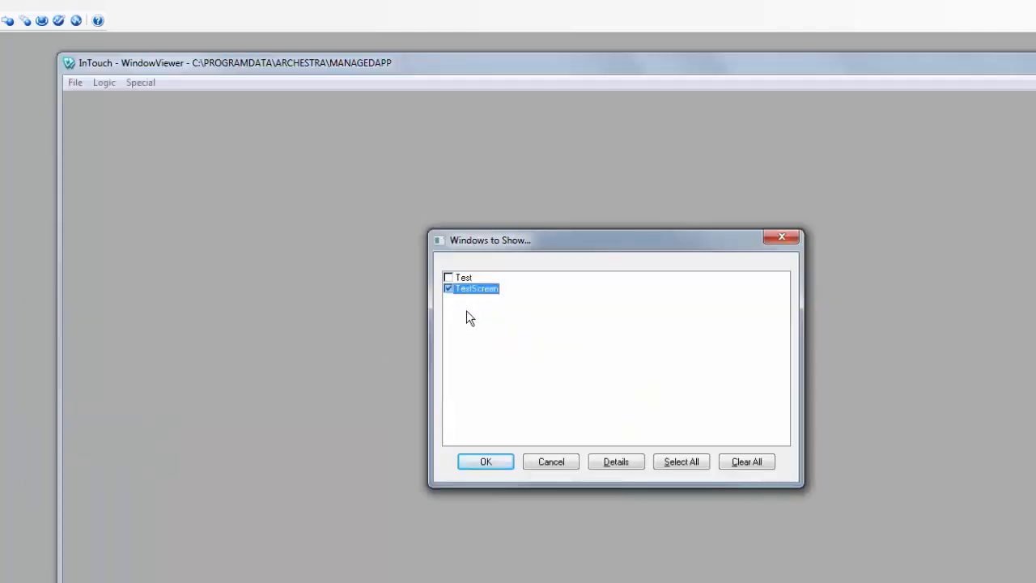
{"action": "left_click", "coordinate": [490, 462]}
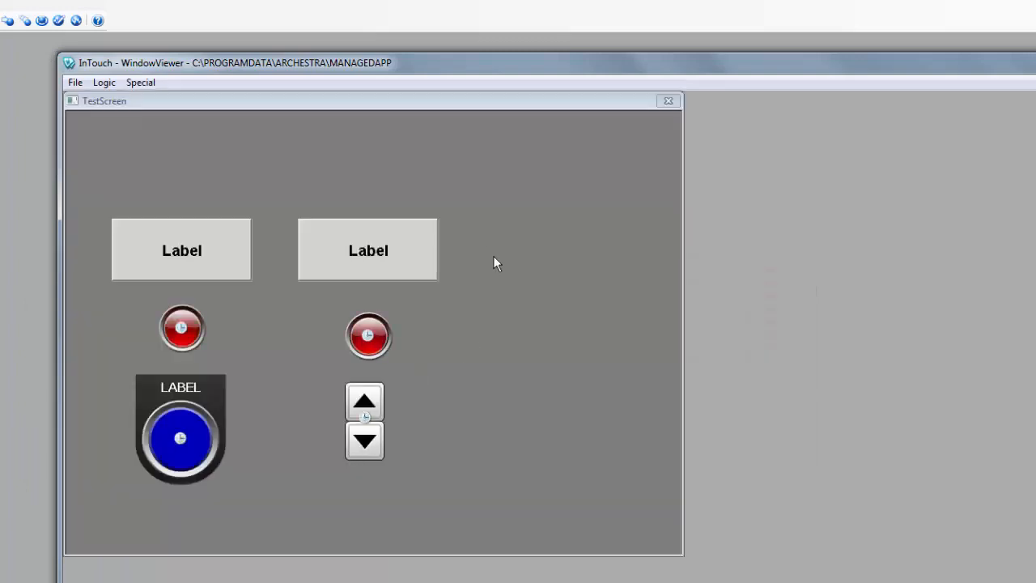
{"action": "left_click", "coordinate": [136, 83]}
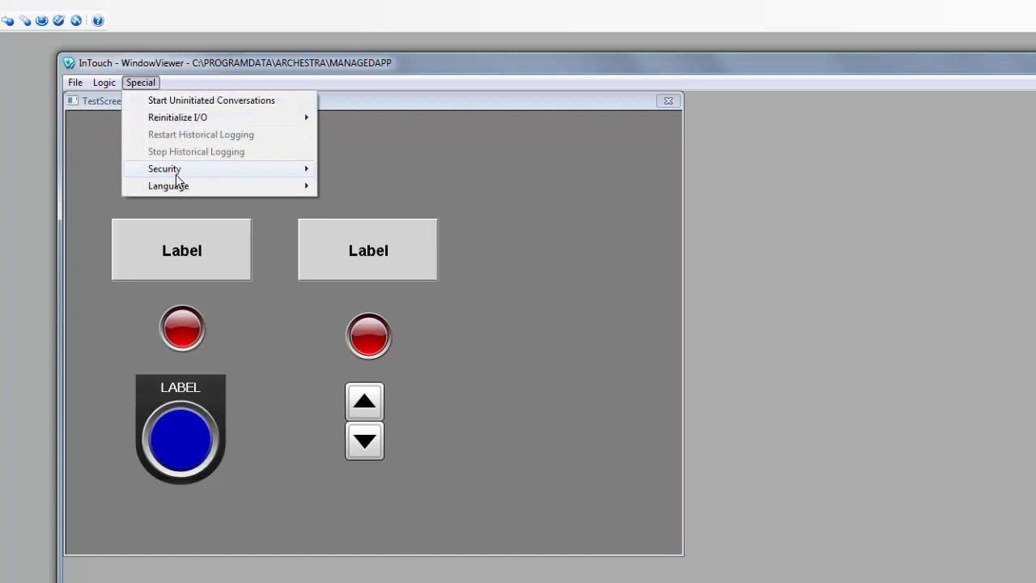
{"action": "mouse_move", "coordinate": [179, 177]}
{"action": "left_click", "coordinate": [341, 172]}
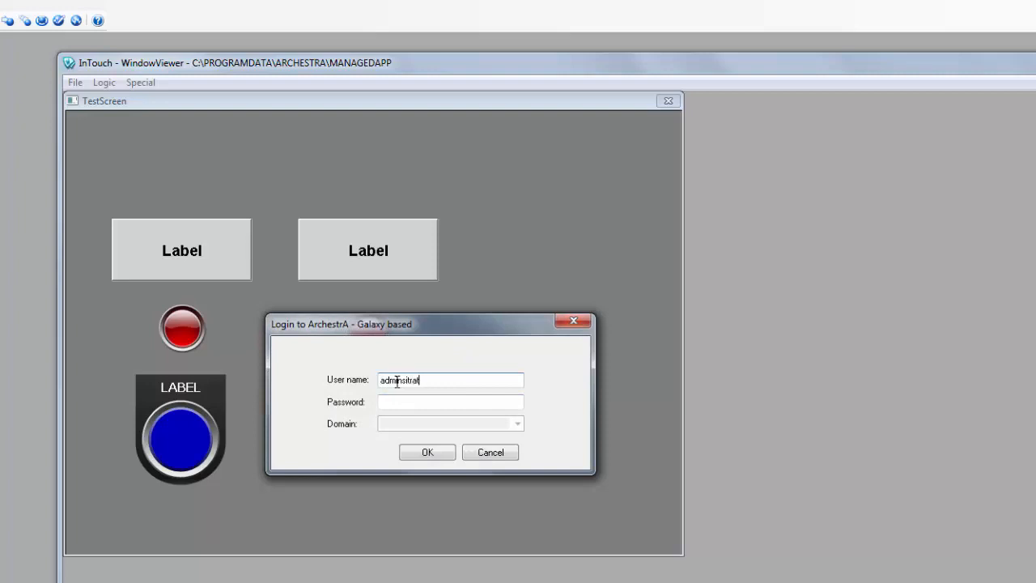
{"action": "key", "text": "Return"}
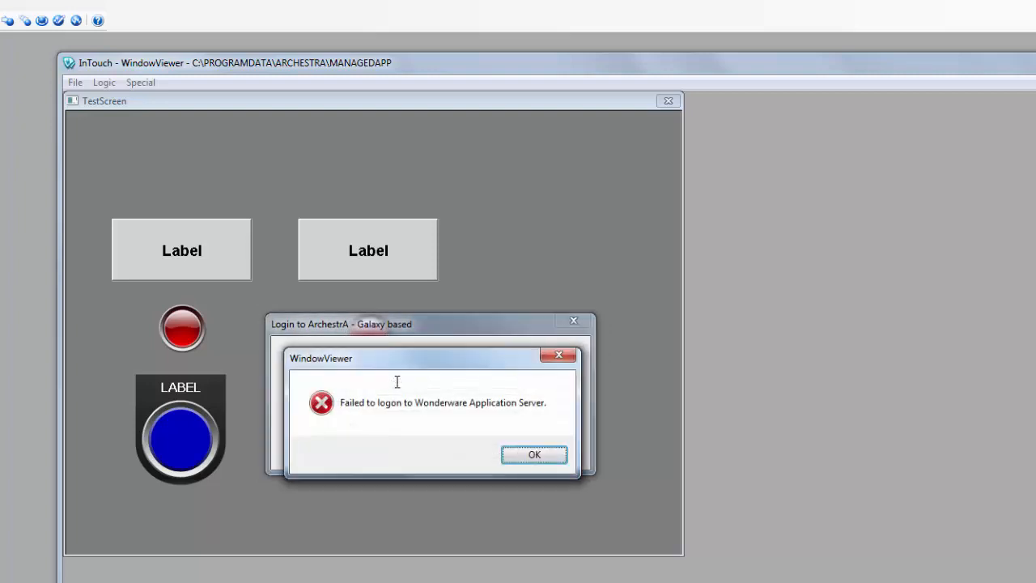
{"action": "left_click", "coordinate": [545, 458]}
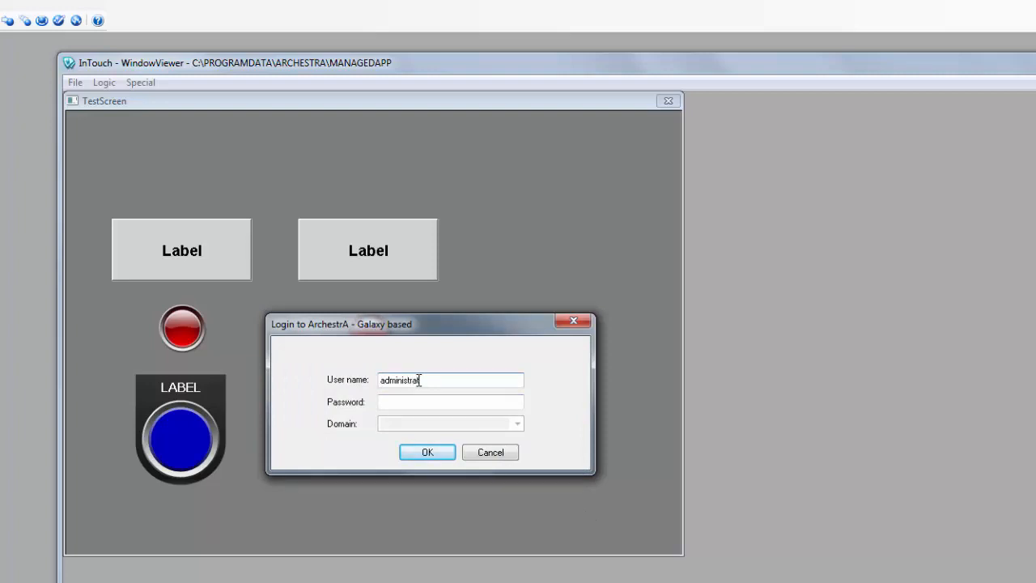
{"action": "type", "text": "administrator"}
{"action": "key", "text": "Return"}
{"action": "left_click", "coordinate": [366, 267]}
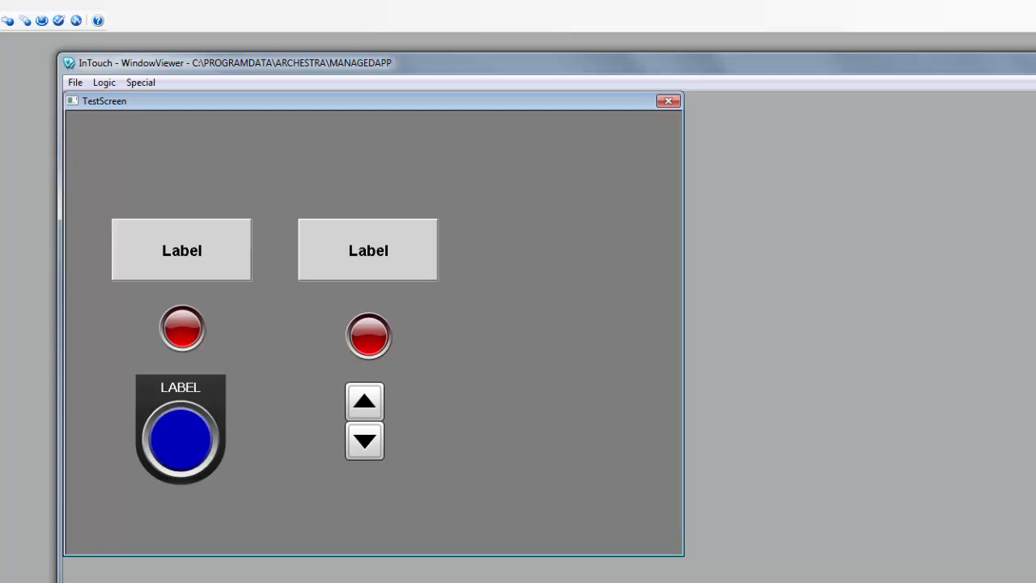
{"action": "key", "text": "alt+Tab"}
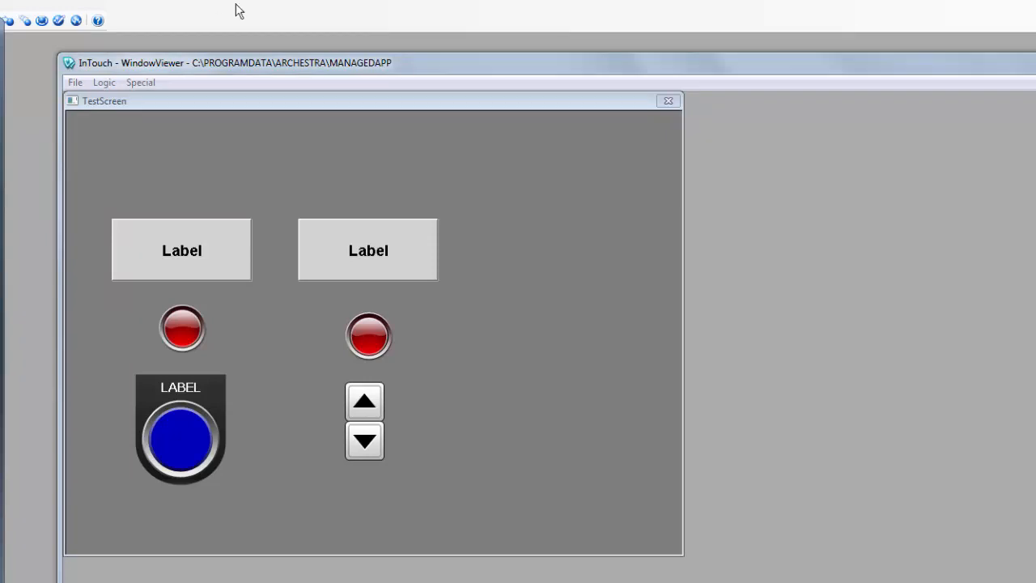
{"action": "left_click", "coordinate": [631, 293]}
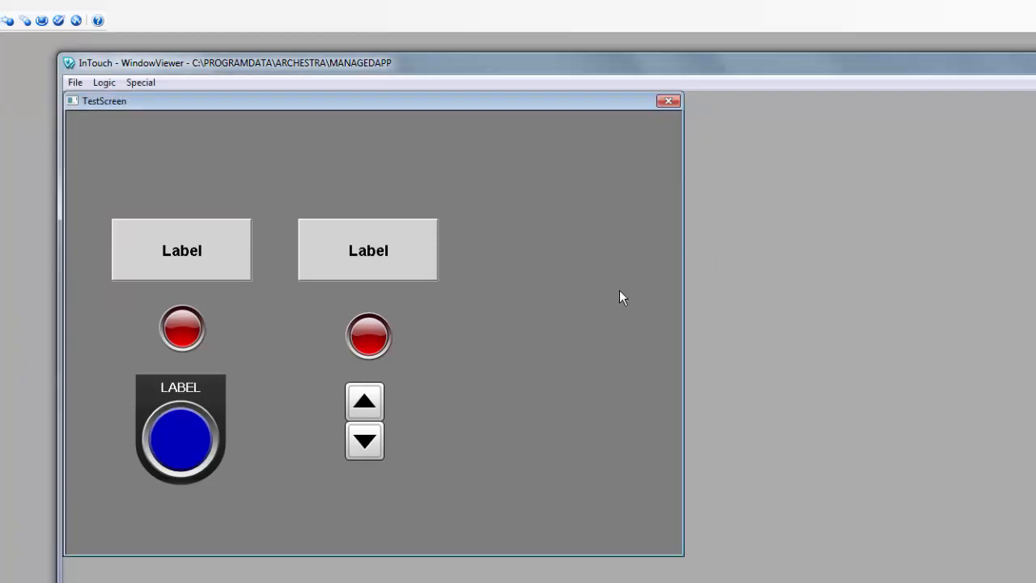
{"action": "key", "text": "alt+Tab"}
{"action": "key", "text": "alt+Tab"}
{"action": "key", "text": "alt+Tab"}
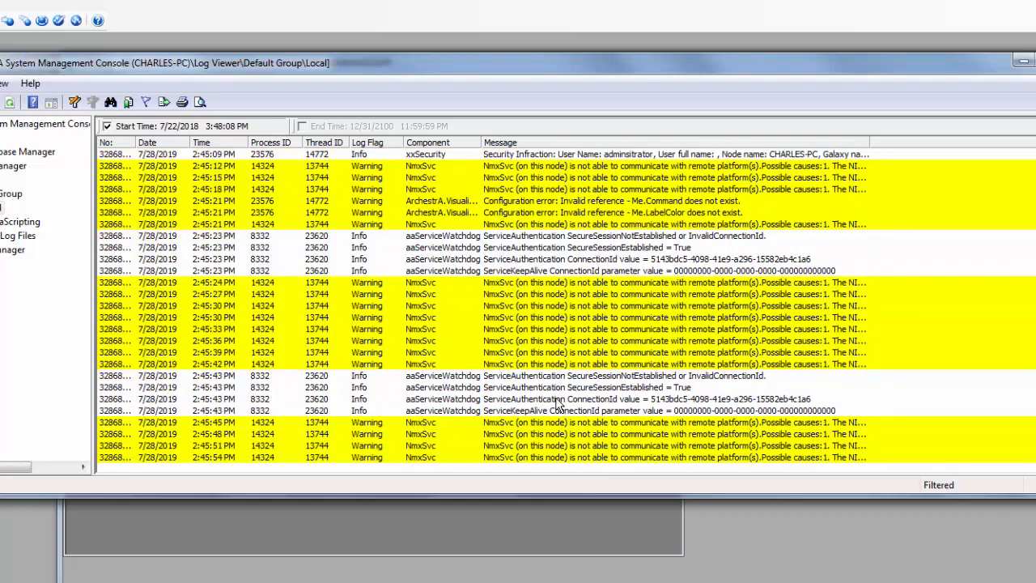
Step: After reading the Me.Command and Me.LabelColor invalid reference warnings, bring WindowViewer back in front of the log
{"action": "left_click", "coordinate": [407, 516]}
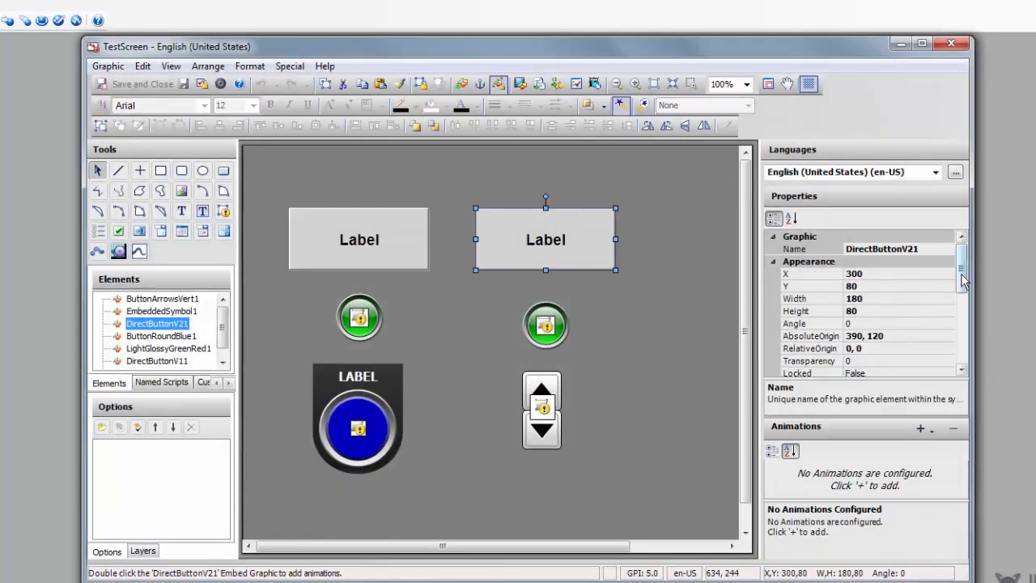
Step: Select the second Label button, DirectButtonV21, to show its properties
{"action": "left_click_drag", "start_coordinate": [962, 274], "coordinate": [970, 362]}
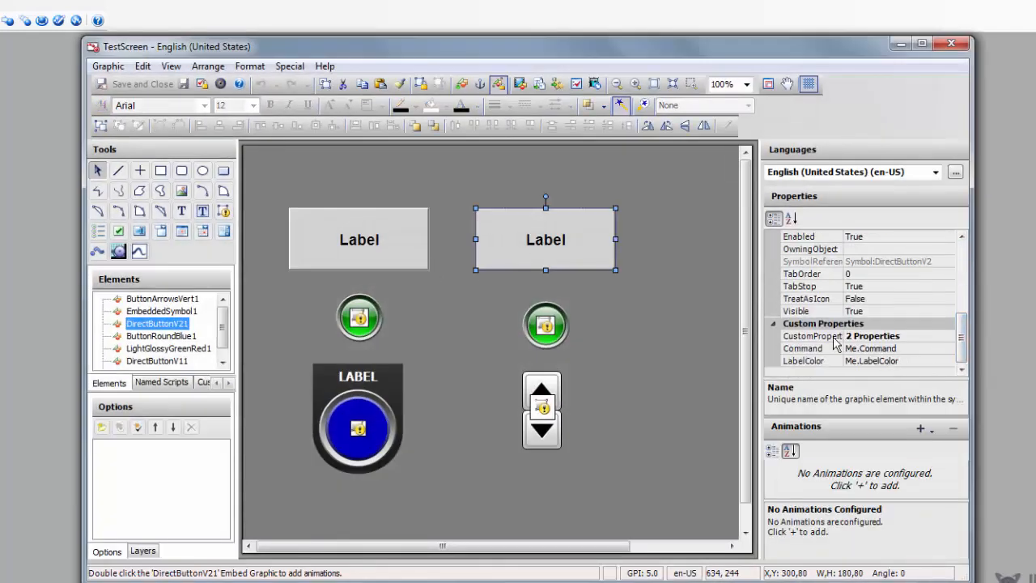
{"action": "left_click", "coordinate": [949, 43]}
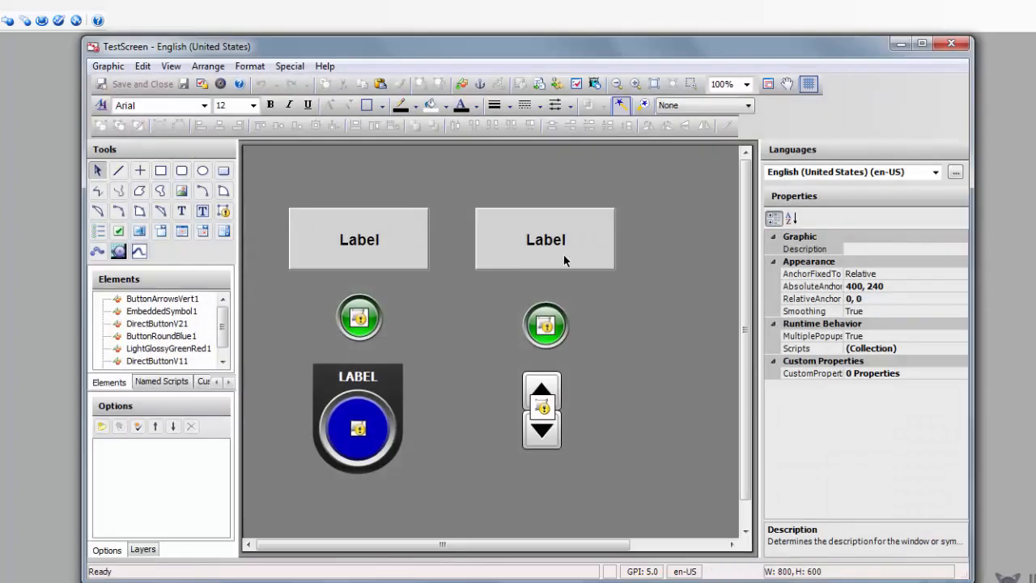
{"action": "left_click", "coordinate": [565, 260]}
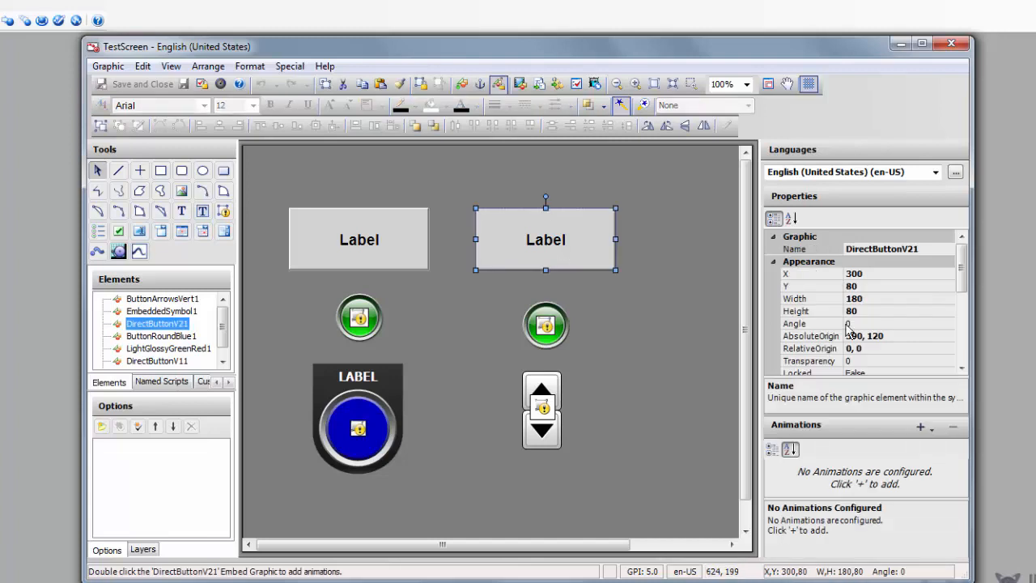
{"action": "scroll", "coordinate": [963, 344], "scroll_direction": "down", "scroll_amount": 5}
{"action": "scroll", "coordinate": [962, 349], "scroll_direction": "up", "scroll_amount": 2}
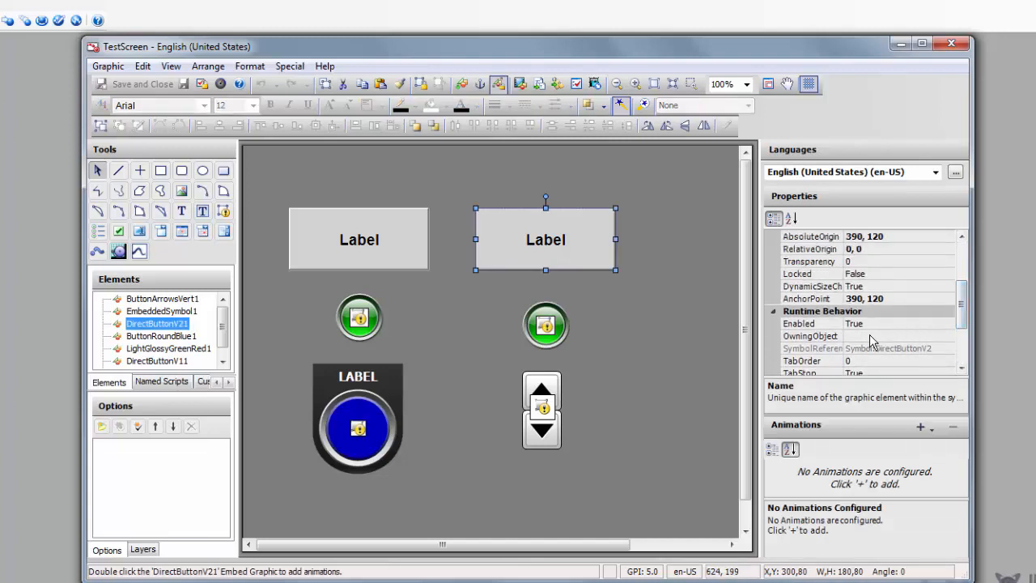
Step: Set DirectButtonV21's OwningObject to DirectButtonV2_001 by pasting and editing the copied reference
{"action": "left_click", "coordinate": [872, 336]}
{"action": "key", "text": "ctrl+v"}
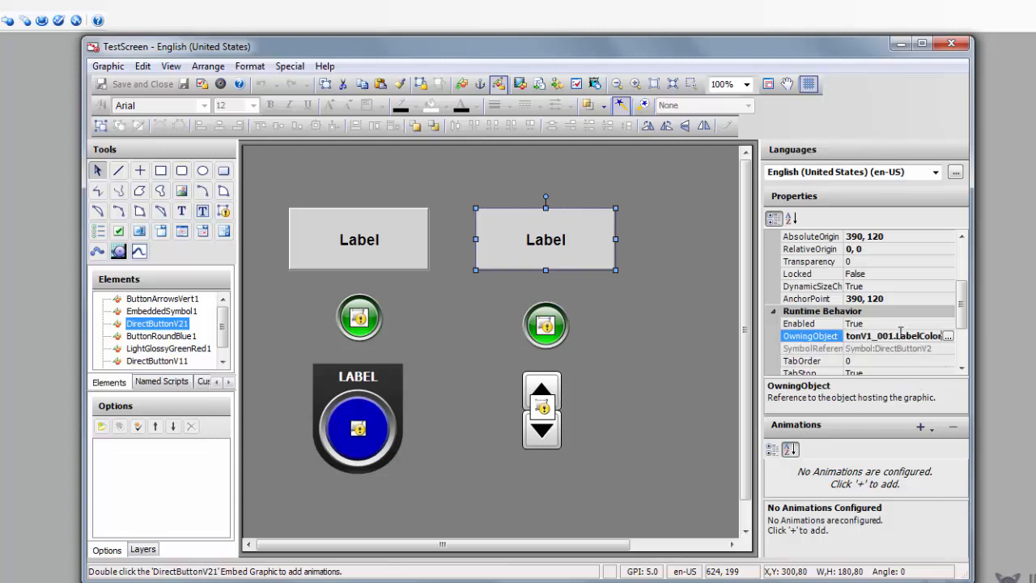
{"action": "left_click_drag", "start_coordinate": [894, 336], "coordinate": [973, 338]}
{"action": "key", "text": "Delete"}
{"action": "left_click", "coordinate": [871, 336]}
{"action": "key", "text": "BackSpace"}
{"action": "type", "text": "2"}
Step: Close TestScreen, saving the graphic changes and checking it in
{"action": "left_click", "coordinate": [955, 43]}
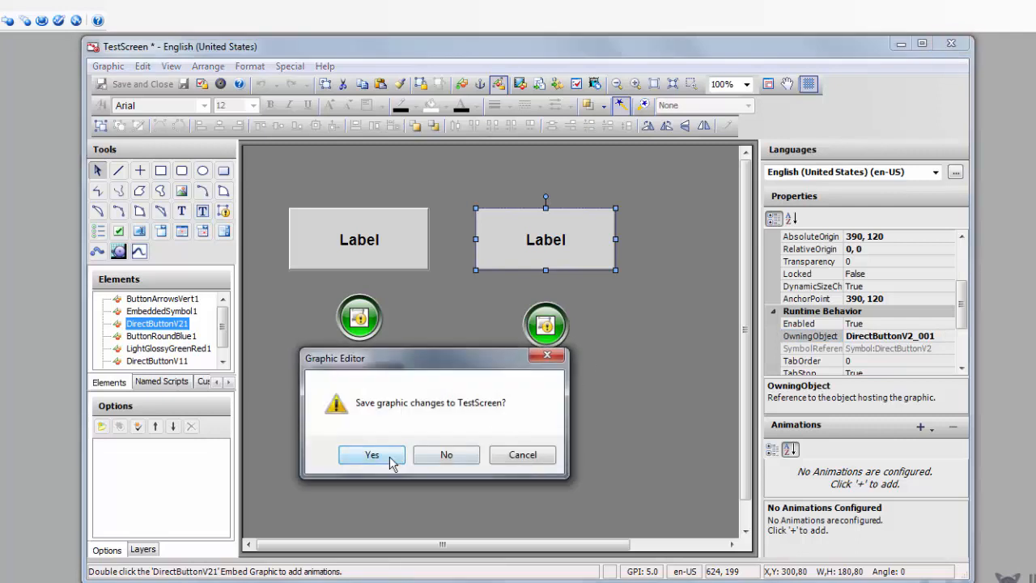
{"action": "left_click", "coordinate": [372, 455]}
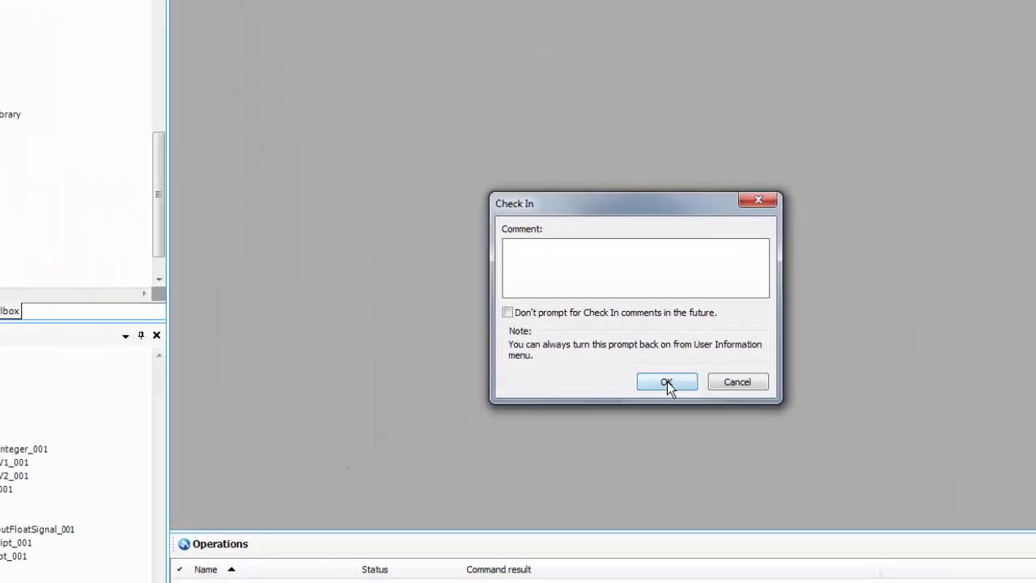
{"action": "left_click", "coordinate": [667, 381]}
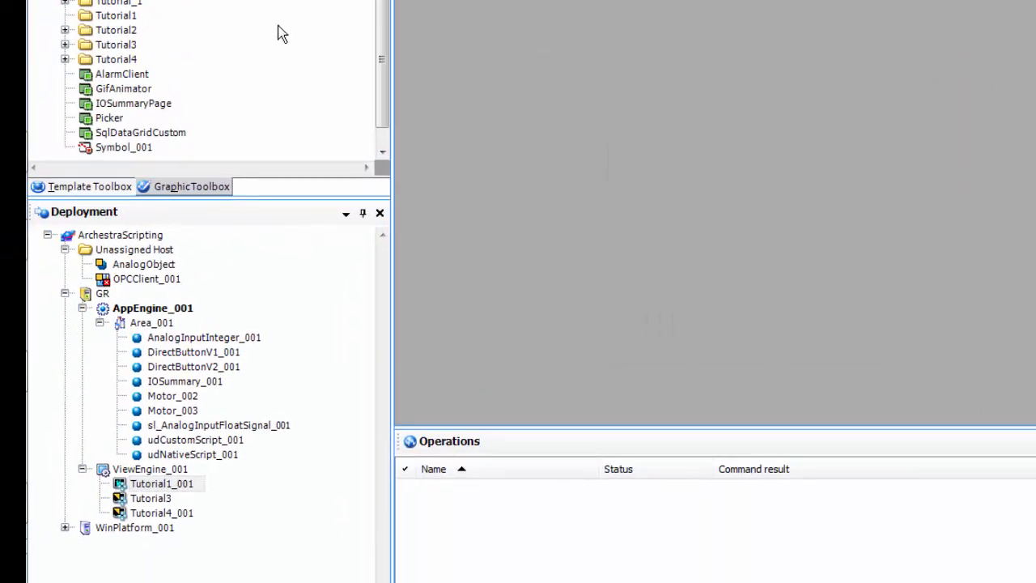
Step: Redeploy Tutorial1_001 and restart WindowViewer to pick up the changes
{"action": "right_click", "coordinate": [166, 486]}
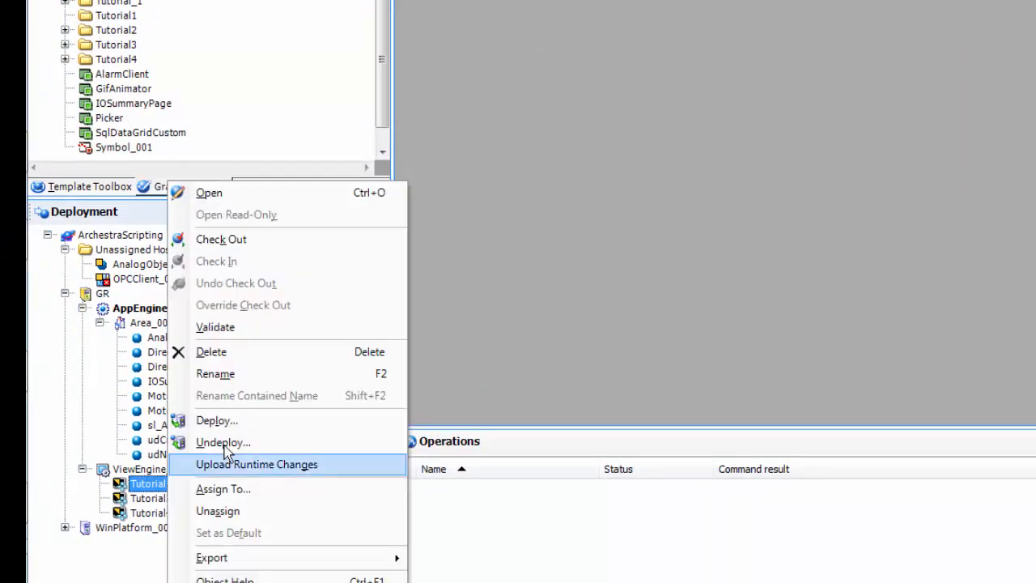
{"action": "left_click", "coordinate": [217, 420]}
{"action": "left_click", "coordinate": [1001, 308]}
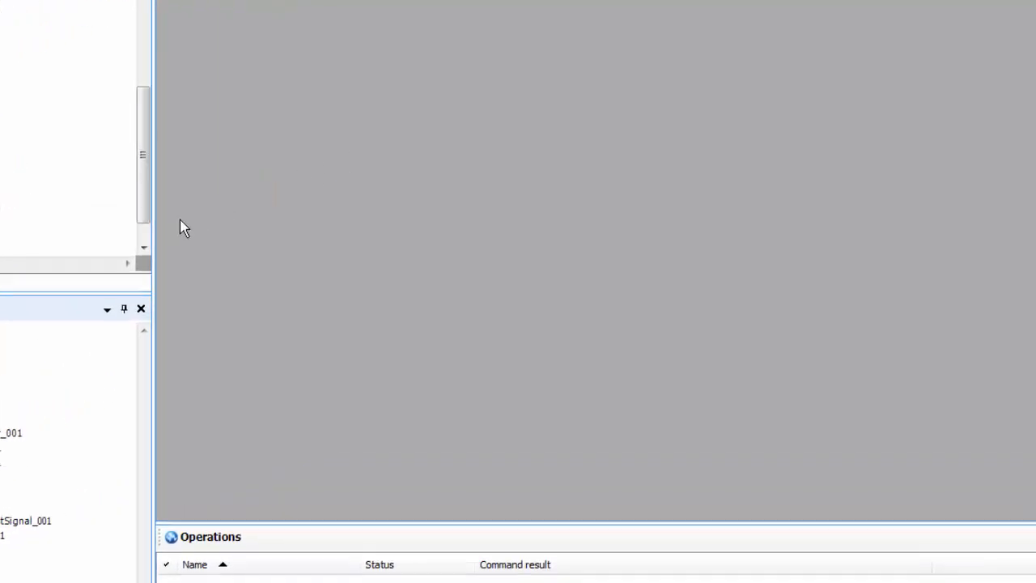
{"action": "key", "text": "alt+Tab"}
{"action": "left_click", "coordinate": [576, 411]}
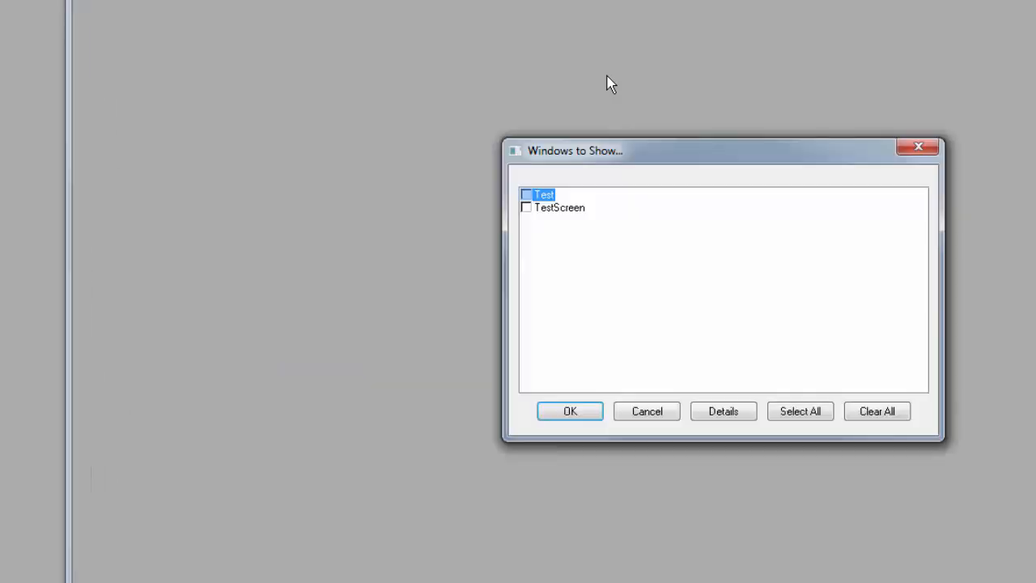
Step: Show TestScreen in WindowViewer and log on to ArchestrA security with the administrator account
{"action": "left_click", "coordinate": [558, 207]}
{"action": "left_click", "coordinate": [570, 411]}
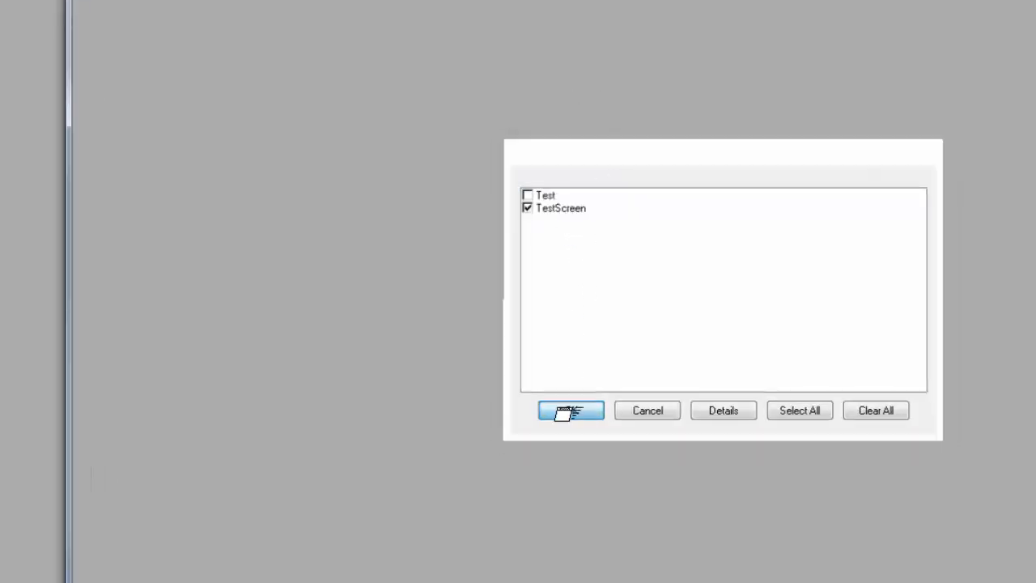
{"action": "left_click", "coordinate": [163, 0]}
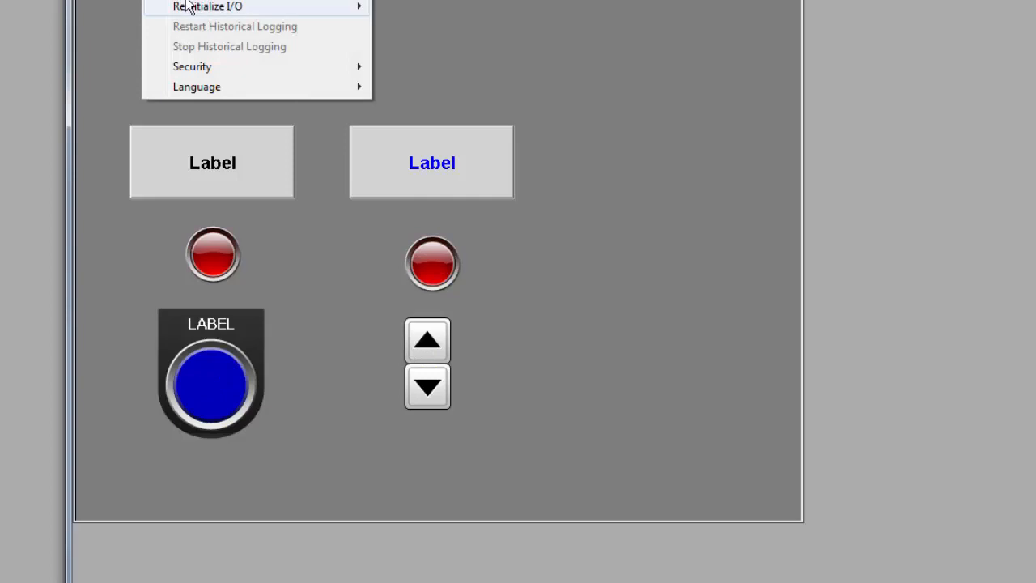
{"action": "mouse_move", "coordinate": [198, 68]}
{"action": "left_click", "coordinate": [442, 71]}
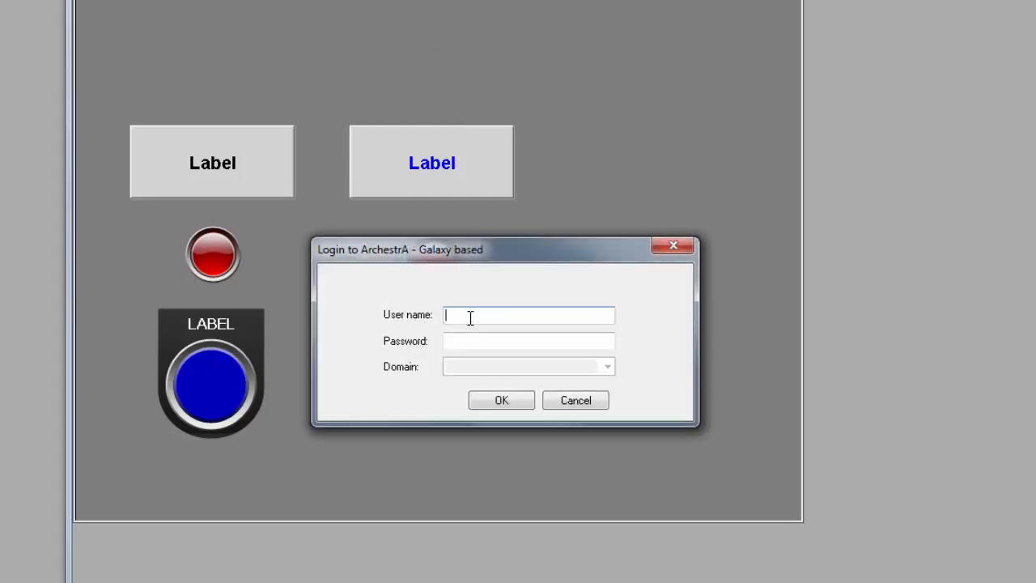
{"action": "type", "text": "administrator"}
{"action": "key", "text": "Return"}
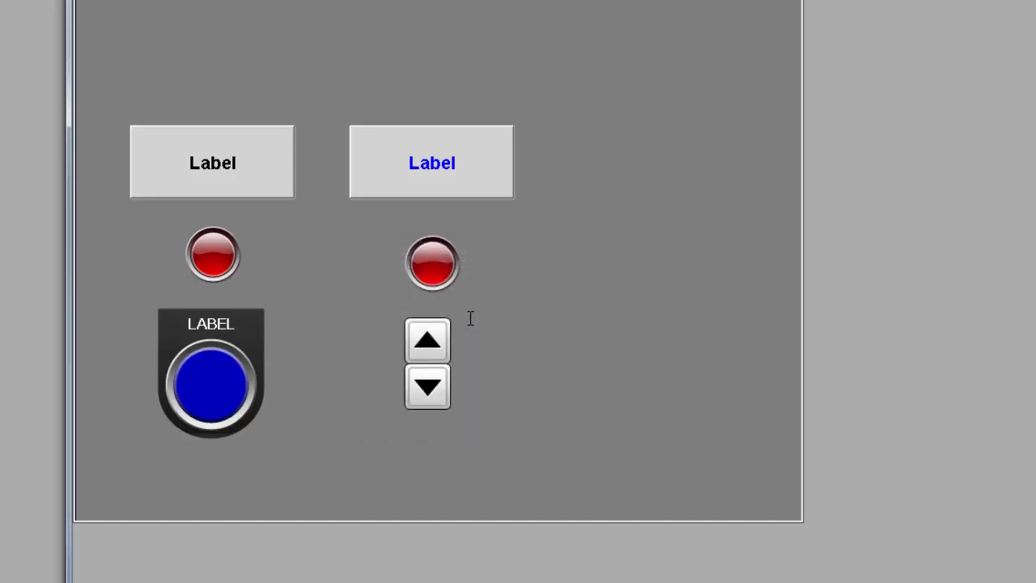
{"action": "left_click", "coordinate": [443, 185]}
{"action": "left_click", "coordinate": [443, 185]}
{"action": "left_click", "coordinate": [438, 390]}
{"action": "left_click", "coordinate": [438, 395]}
{"action": "left_click", "coordinate": [438, 395]}
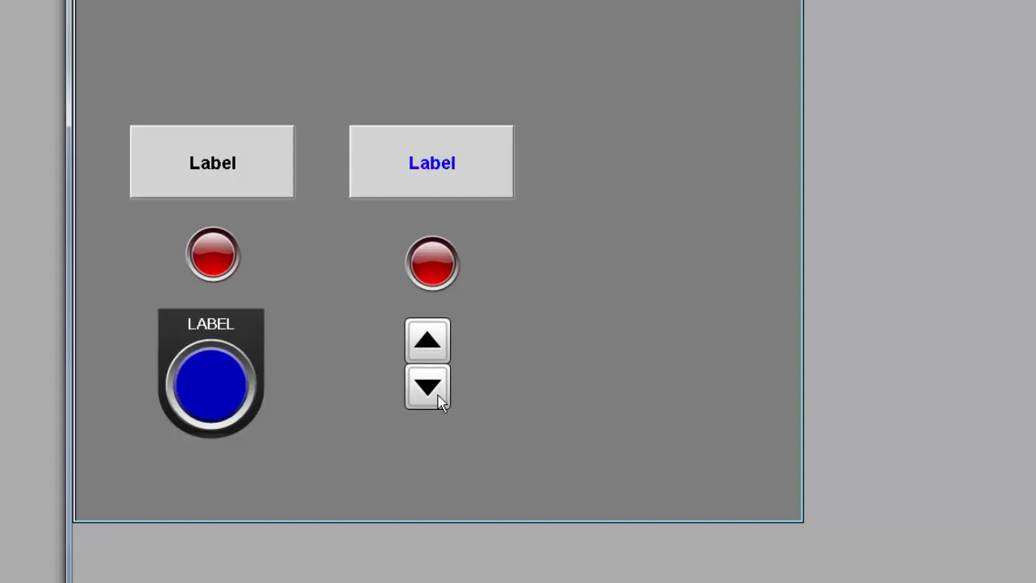
{"action": "left_click", "coordinate": [428, 335]}
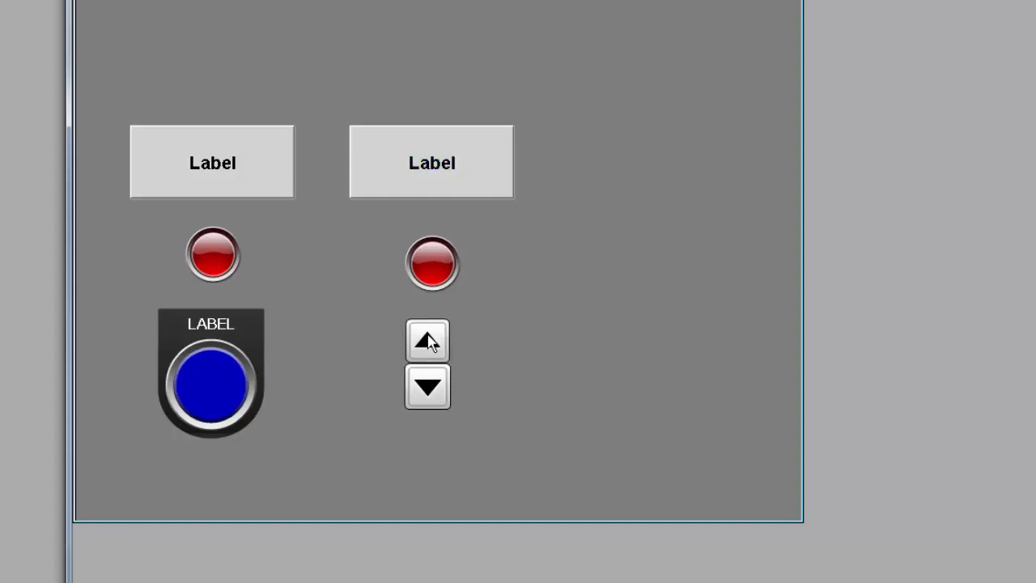
{"action": "left_click", "coordinate": [428, 340]}
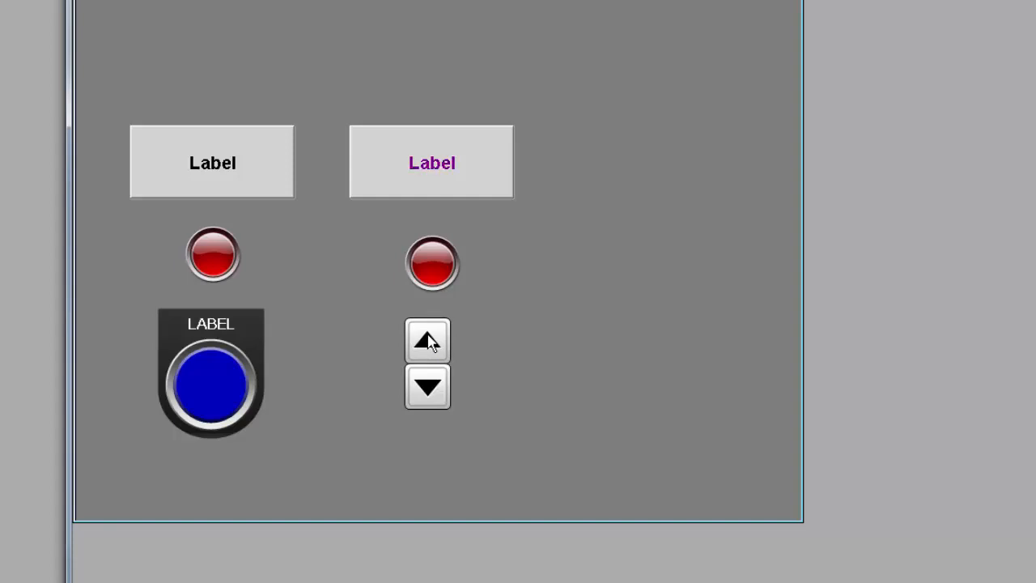
{"action": "left_click", "coordinate": [428, 340]}
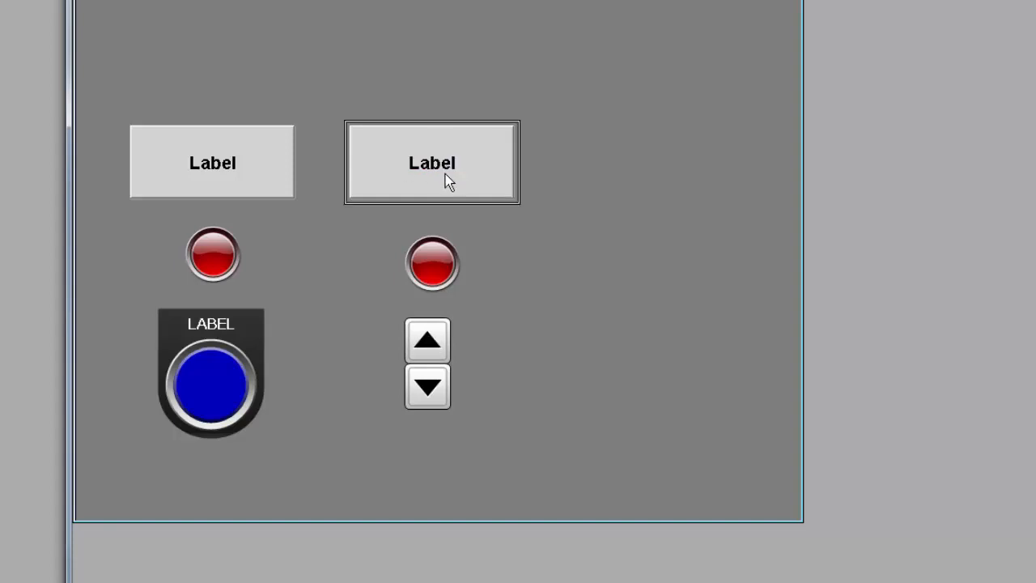
{"action": "left_click", "coordinate": [425, 387]}
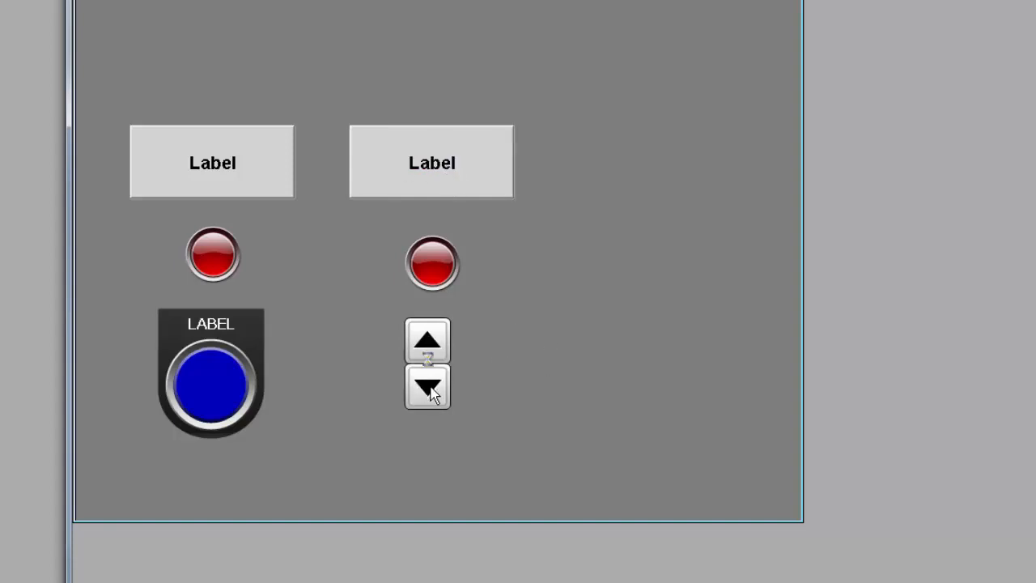
{"action": "left_click", "coordinate": [430, 383]}
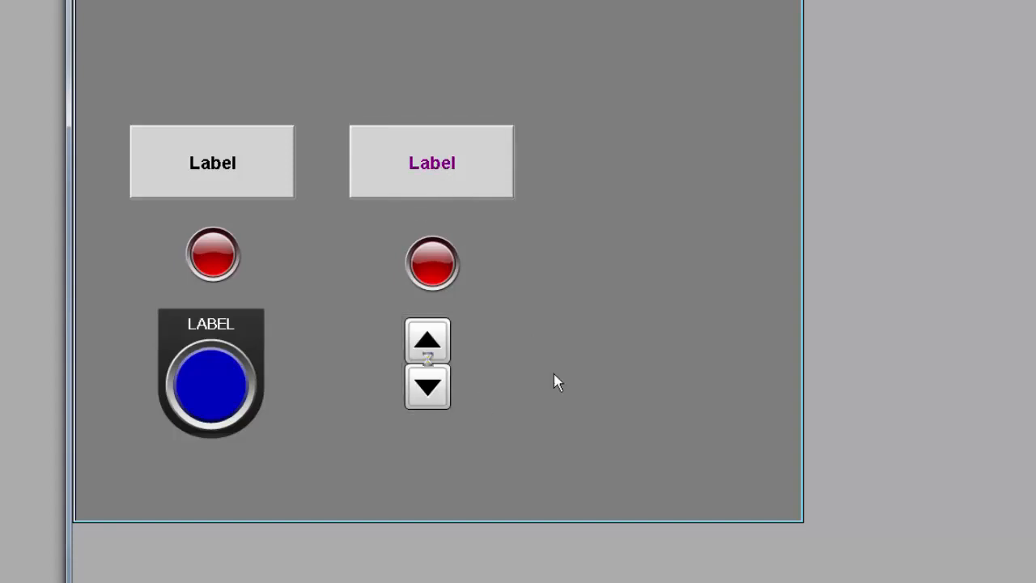